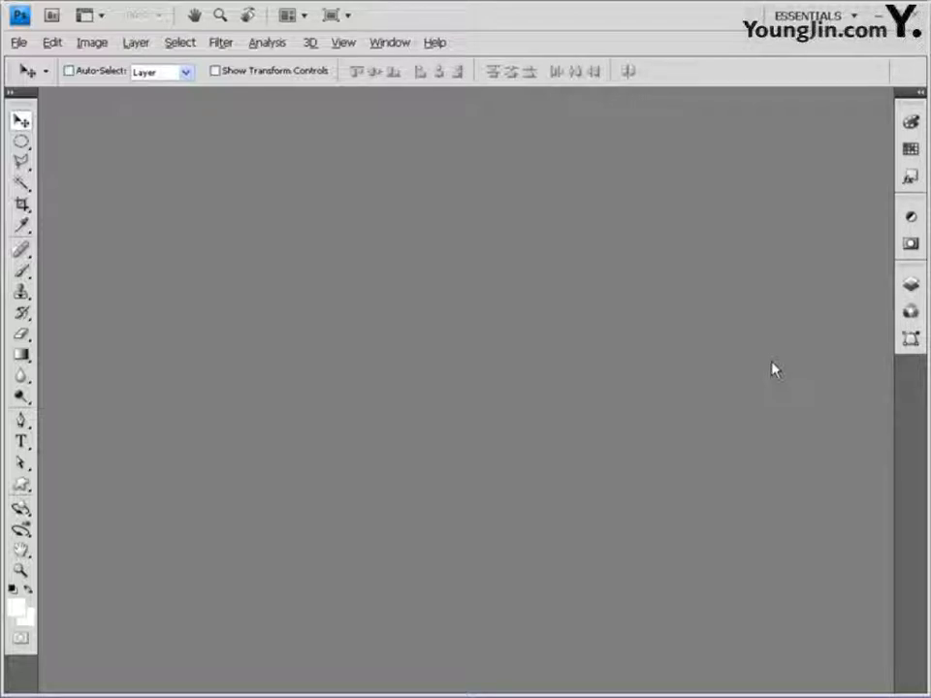
Step: Create a new 600 × 320 pixel RGB document at 72 pixels/inch with a white background
key(m)
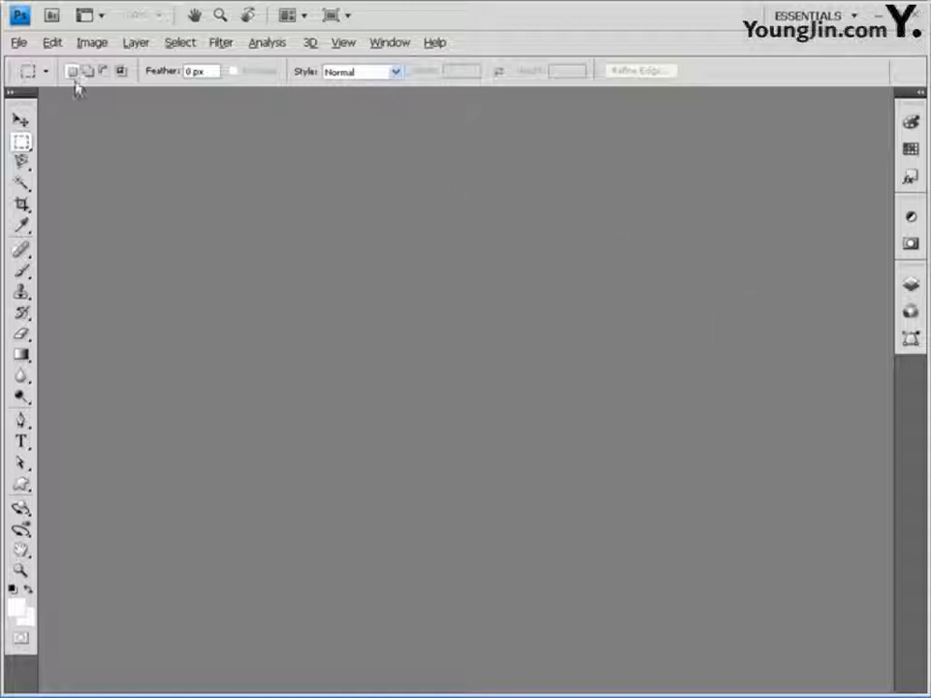
click(20, 44)
click(29, 61)
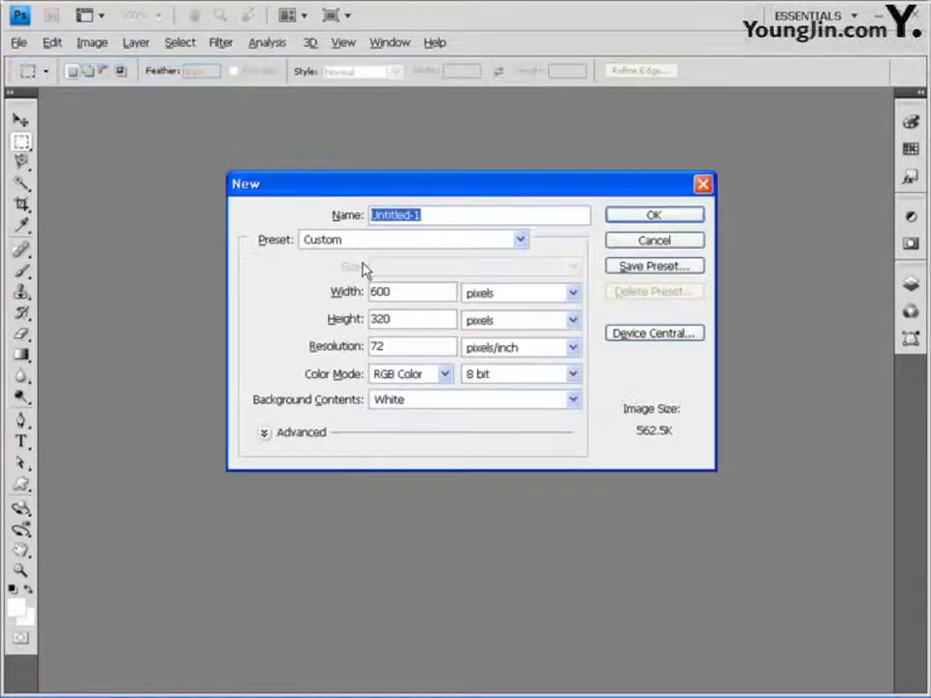
double_click(419, 289)
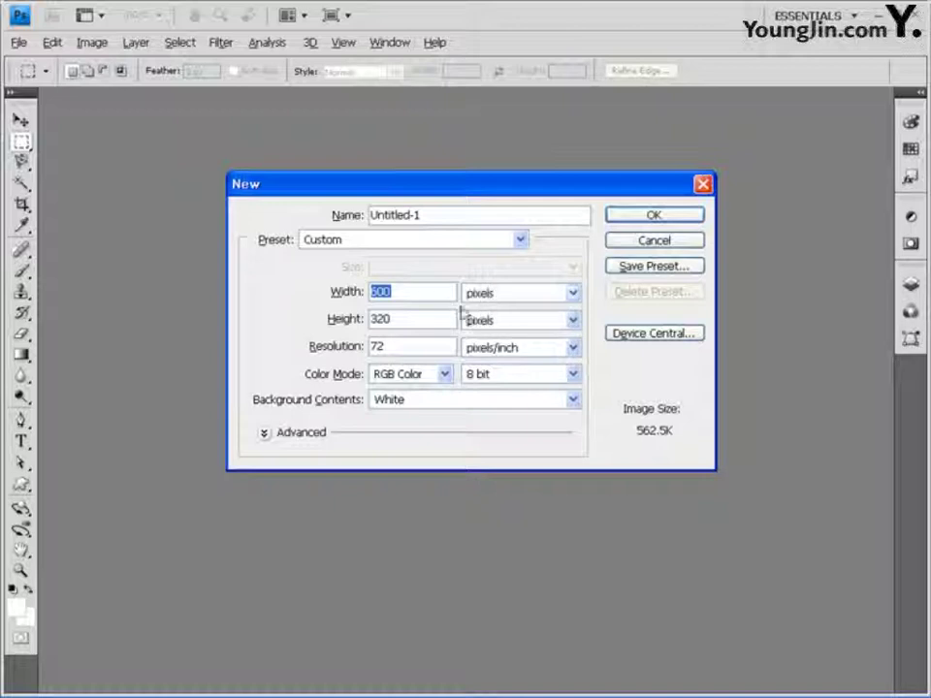
text(600)
double_click(398, 346)
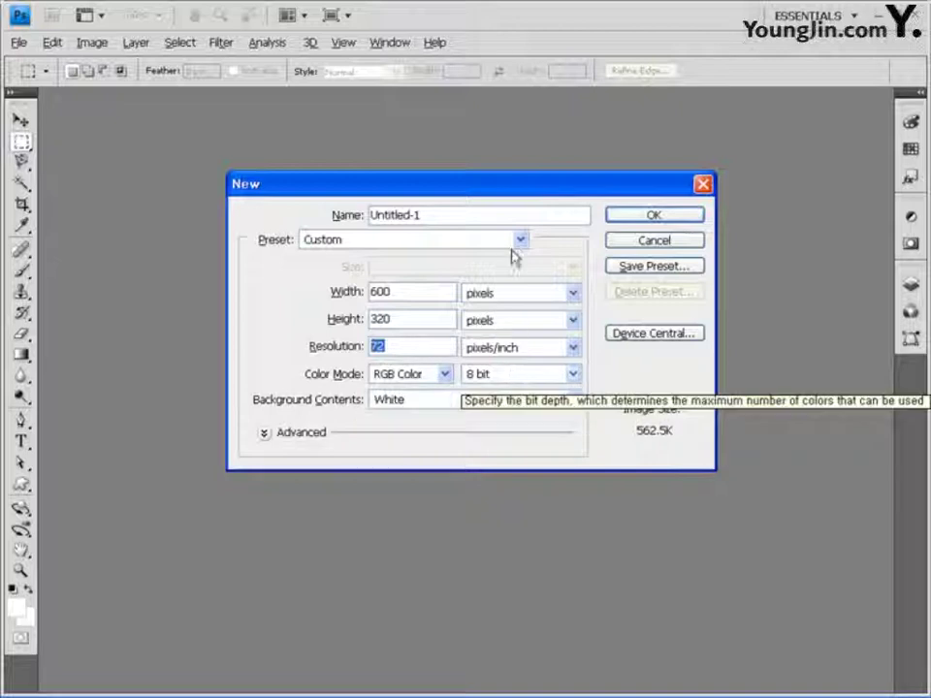
click(663, 220)
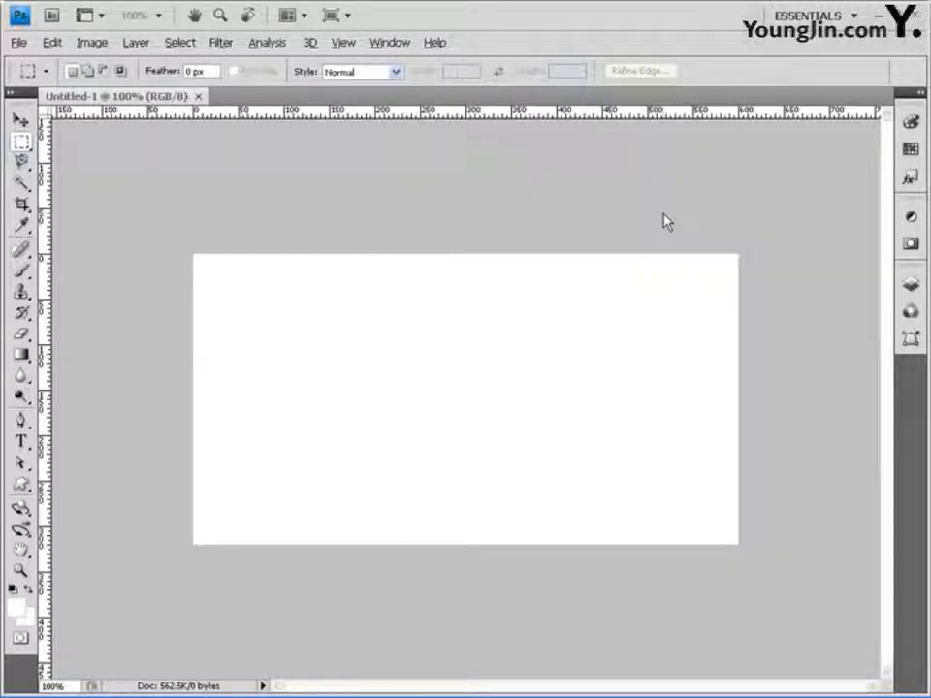
Step: Float the new blank document in its own window, away from the docked document area
drag(129, 98, 229, 198)
drag(325, 171, 388, 153)
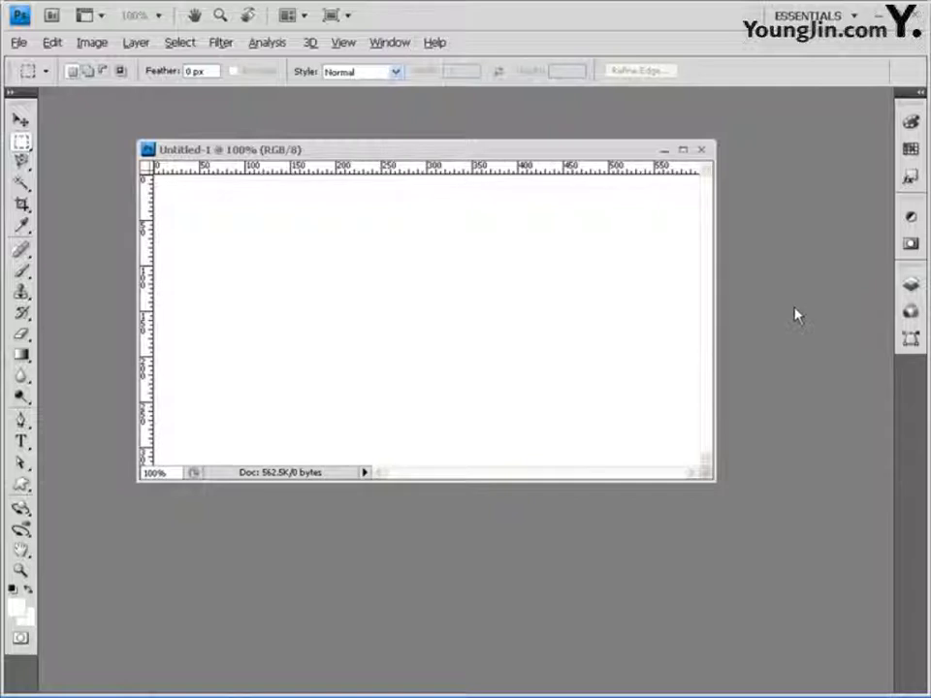
Step: Toggle the rulers off and on, and check the available ruler units without changing them
key(ctrl+r)
key(ctrl+r)
key(ctrl+r)
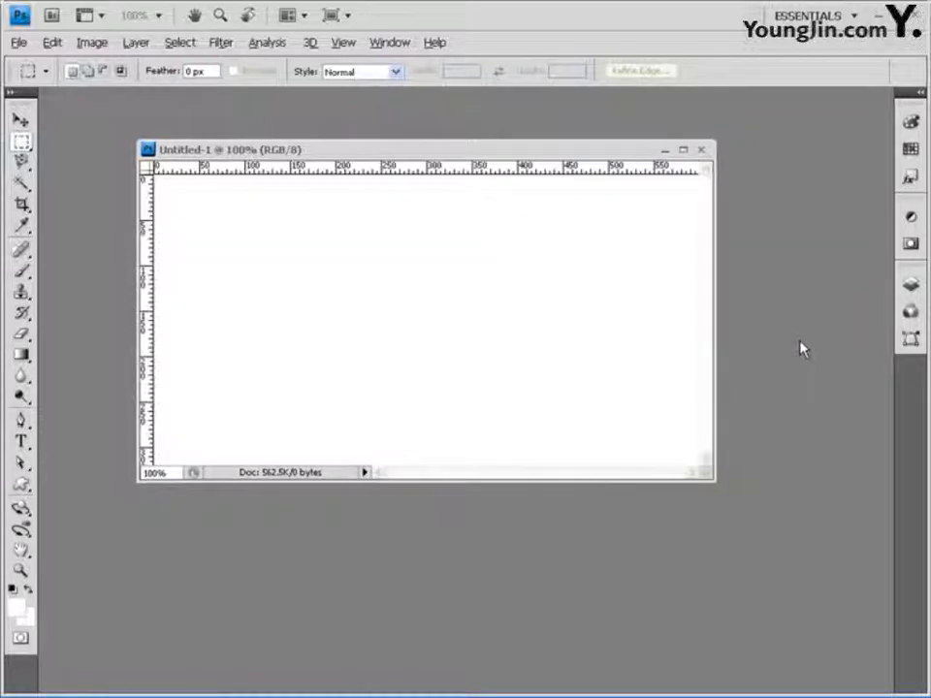
key(ctrl+r)
key(ctrl+r)
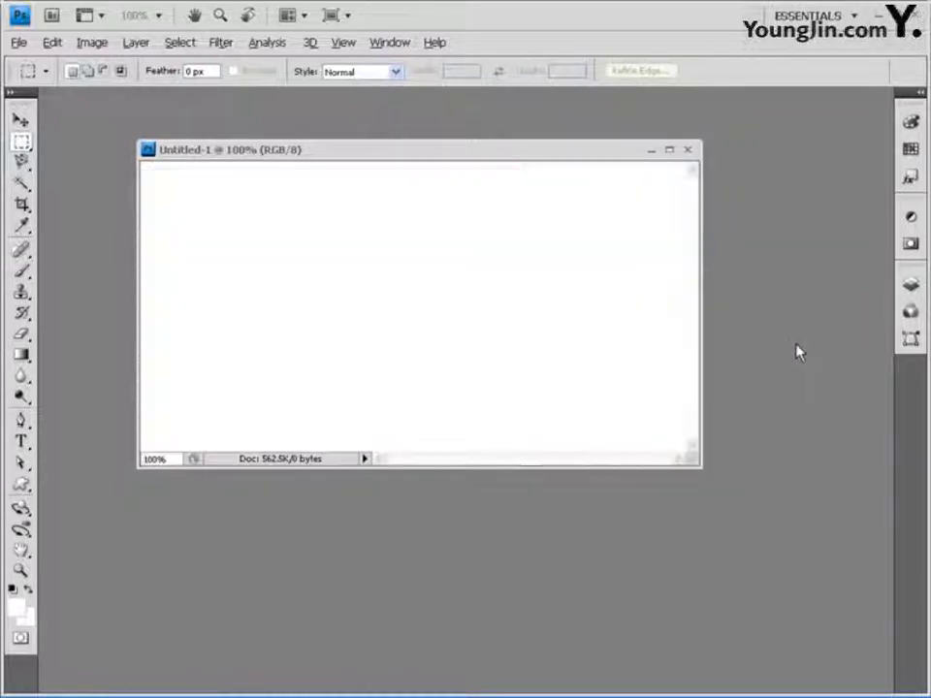
key(ctrl+r)
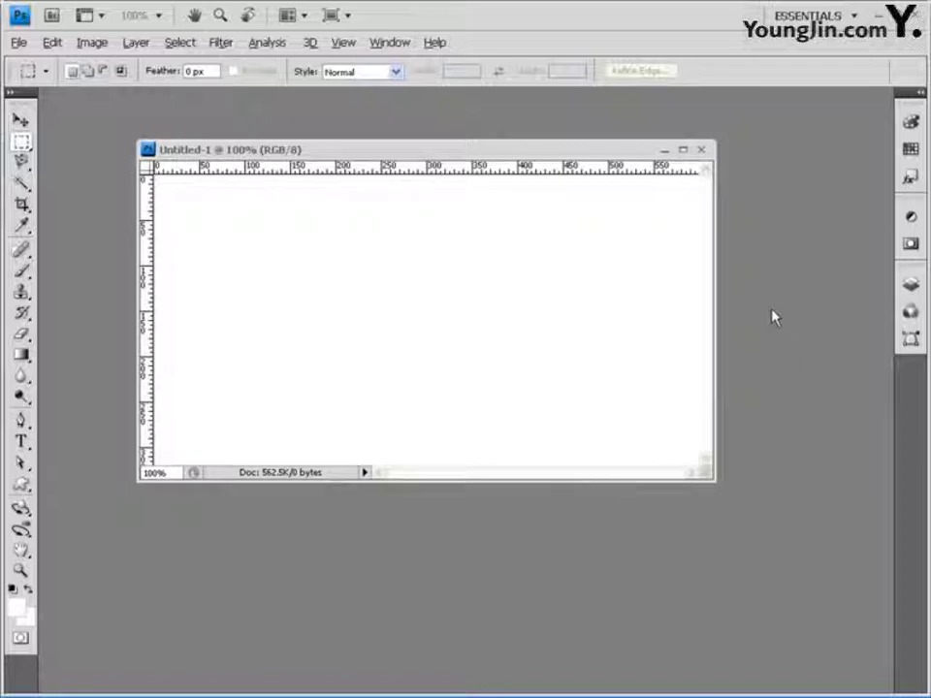
right_click(532, 175)
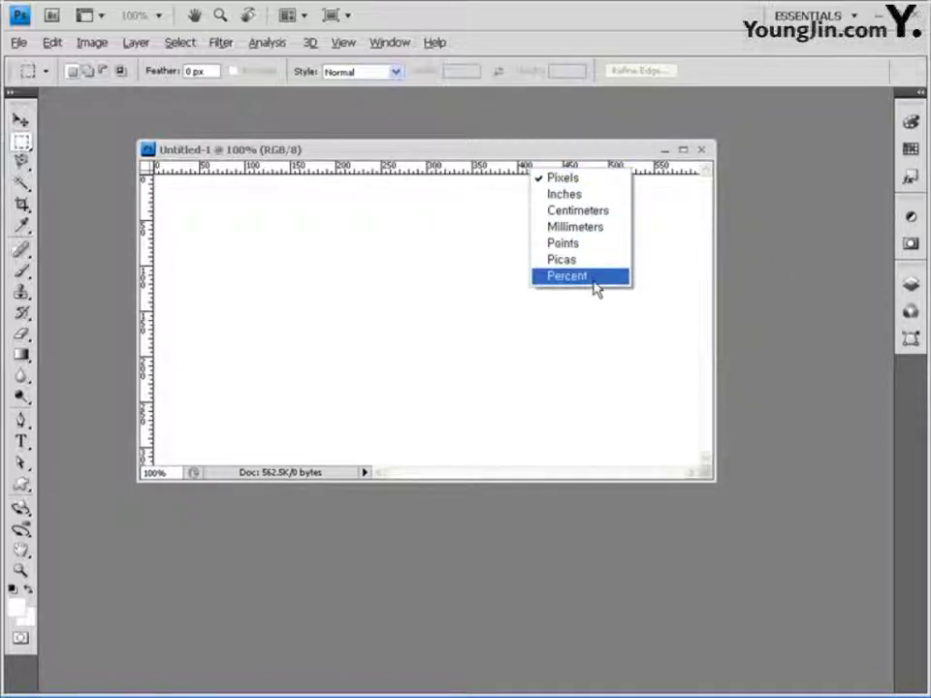
click(631, 148)
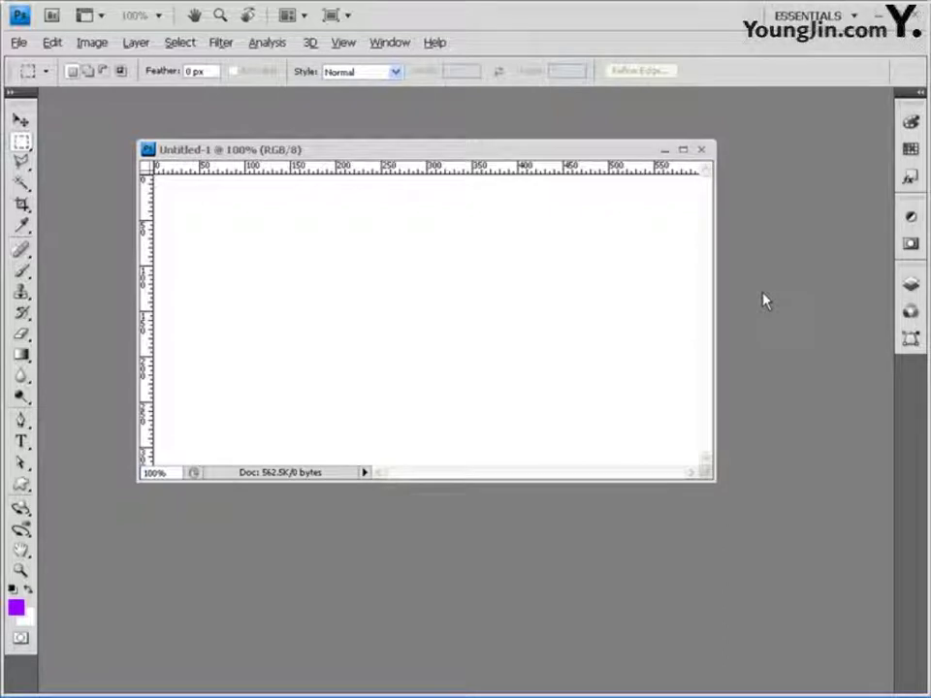
Step: Open the 찻잔, 천사 and 화원 images together from the Chapter03 folder, using the thumbnail view
key(ctrl+o)
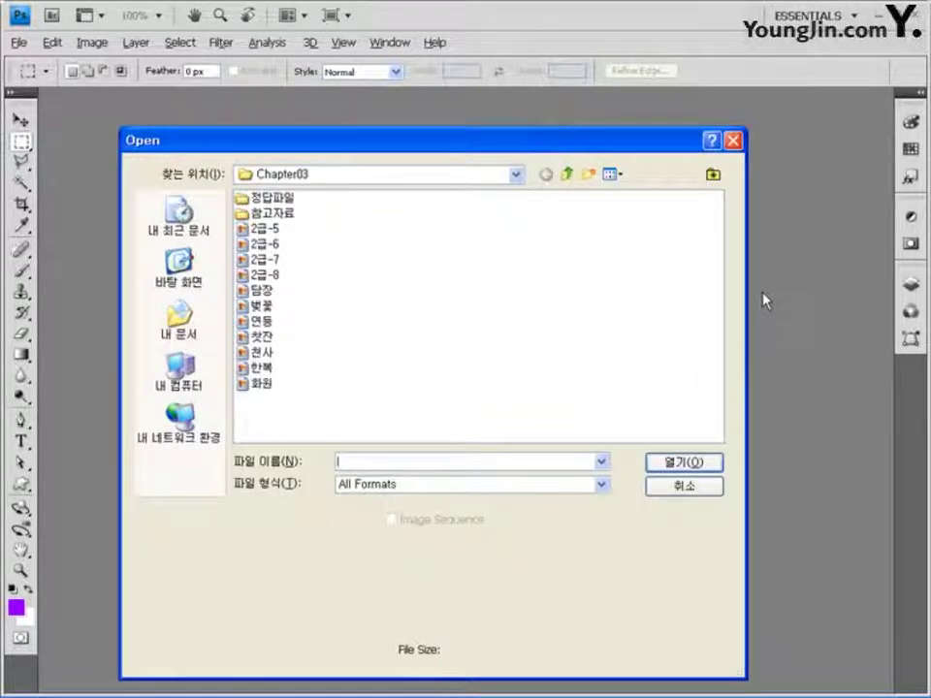
click(610, 176)
click(613, 194)
drag(713, 239, 717, 425)
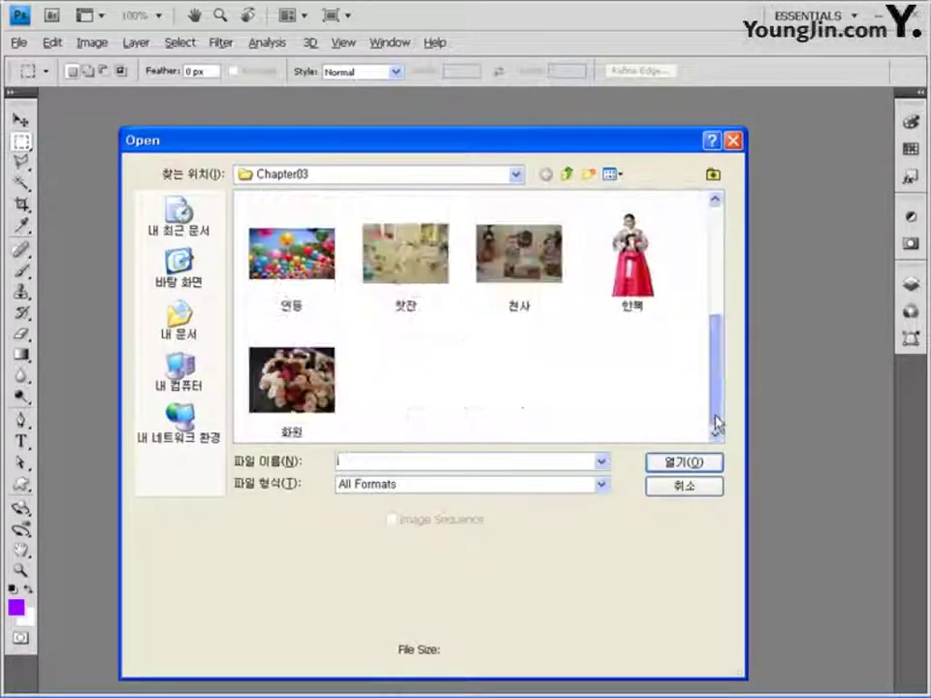
click(430, 268)
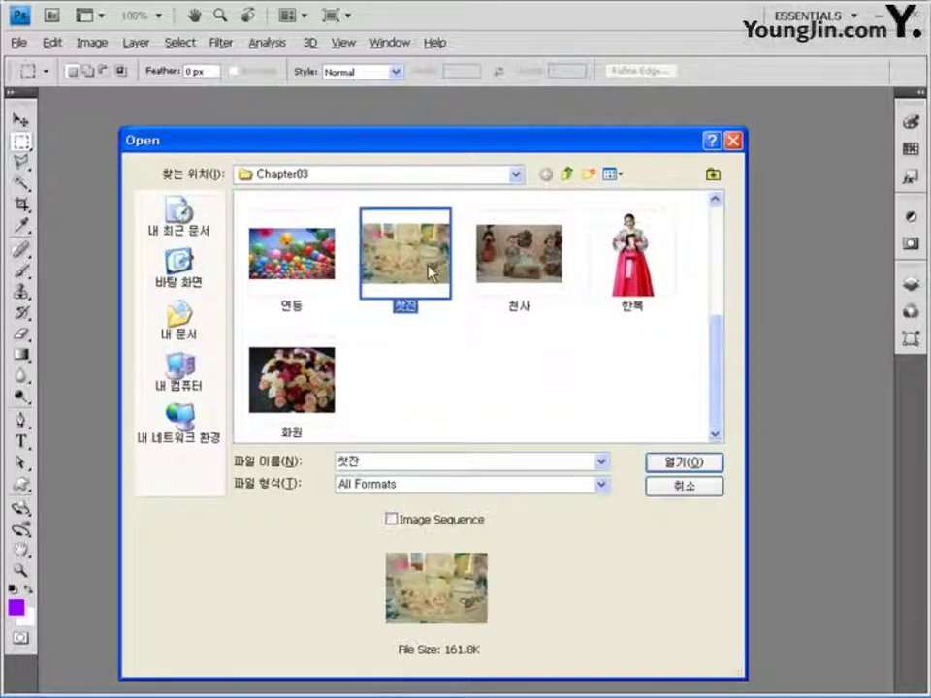
ctrl+click(519, 254)
ctrl+click(299, 388)
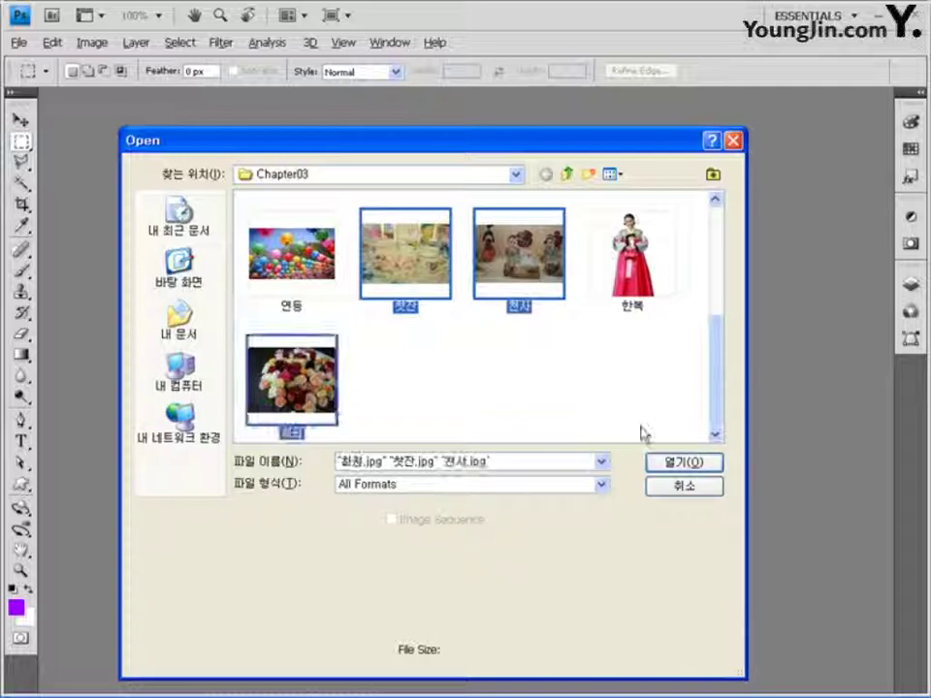
click(684, 463)
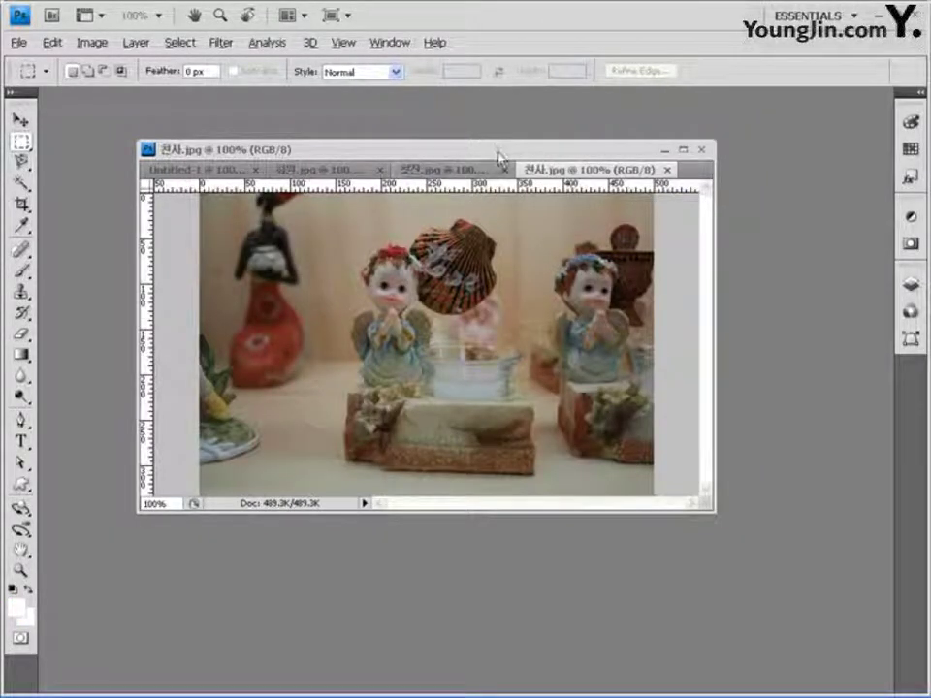
Step: Separate Untitled-1 from the grouped images into its own floating window
drag(498, 155, 593, 122)
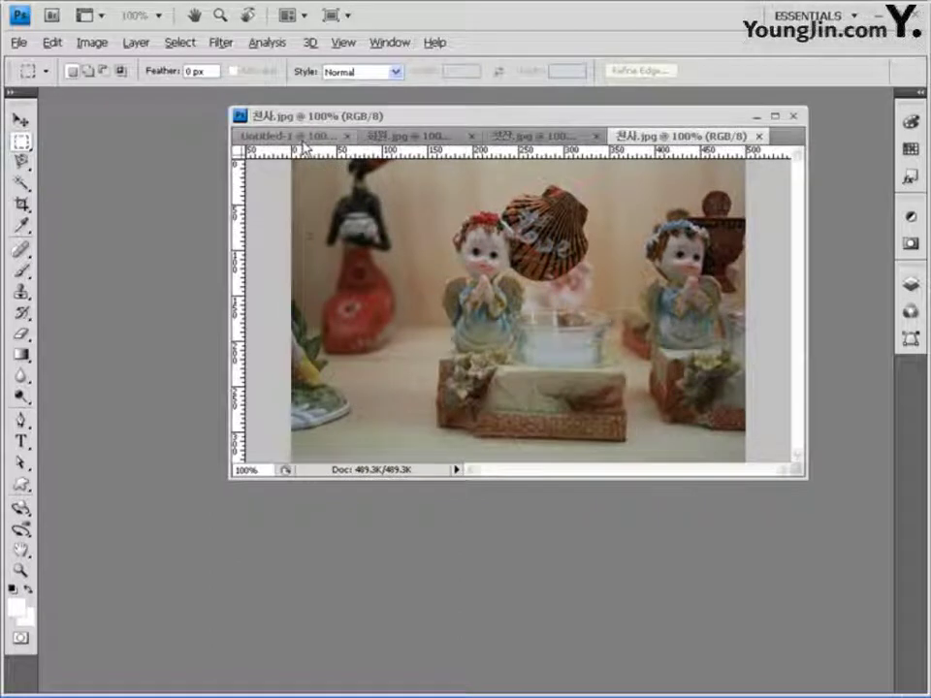
drag(303, 146, 246, 156)
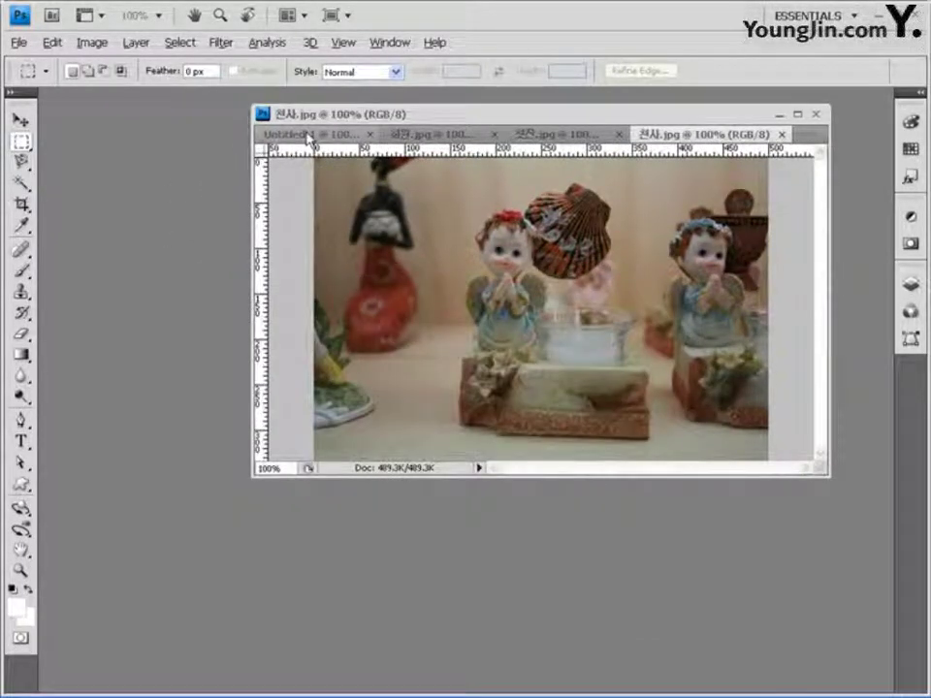
drag(308, 138, 156, 316)
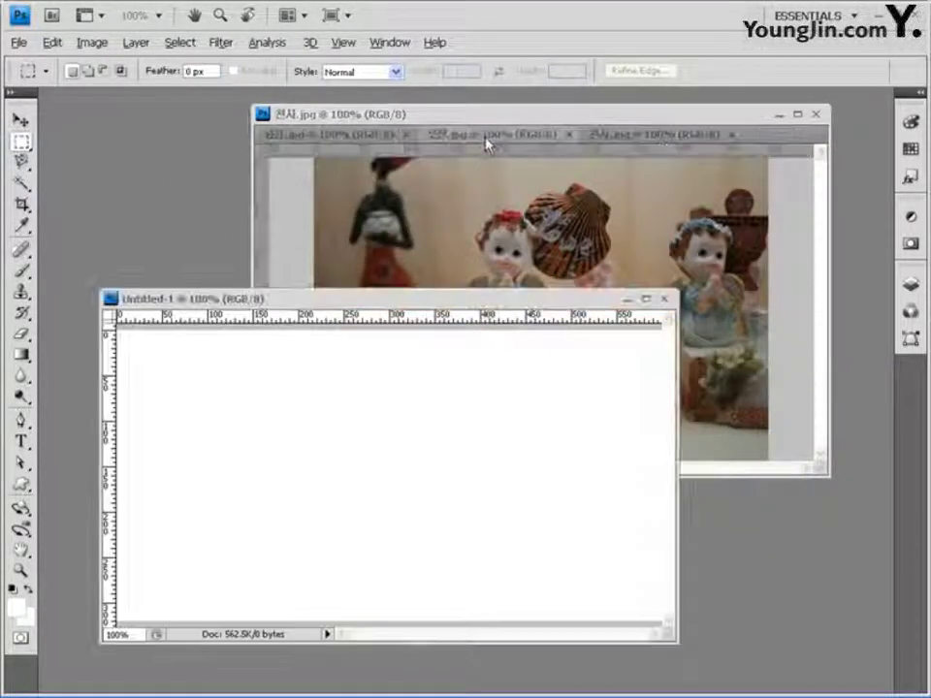
Step: Look through the grouped 화원, 찻잔 and 천사 images
click(561, 115)
key(ctrl+Tab)
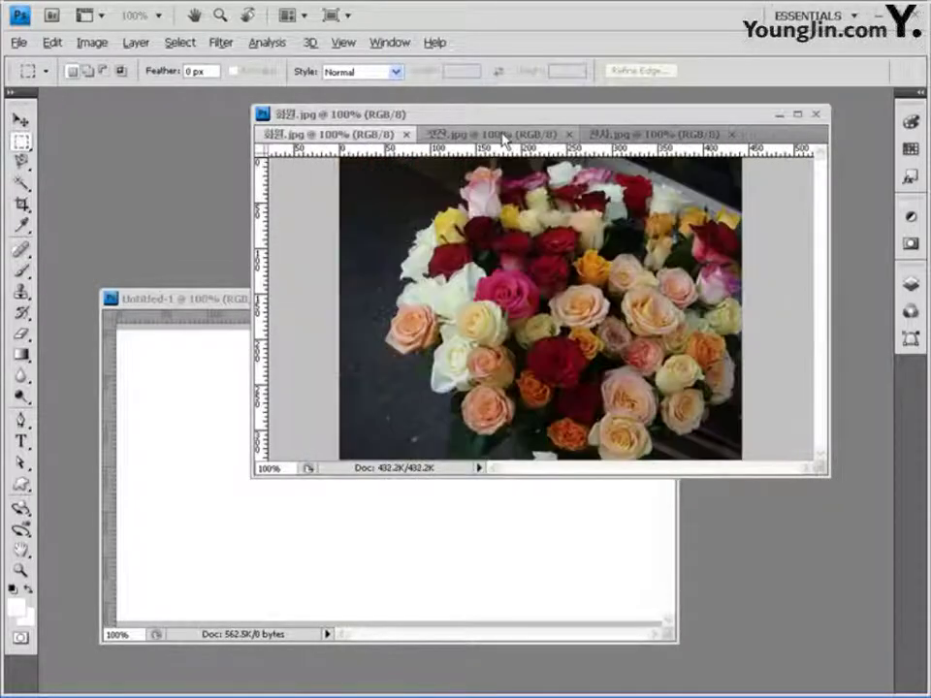
click(503, 135)
click(606, 135)
key(ctrl+shift+Tab)
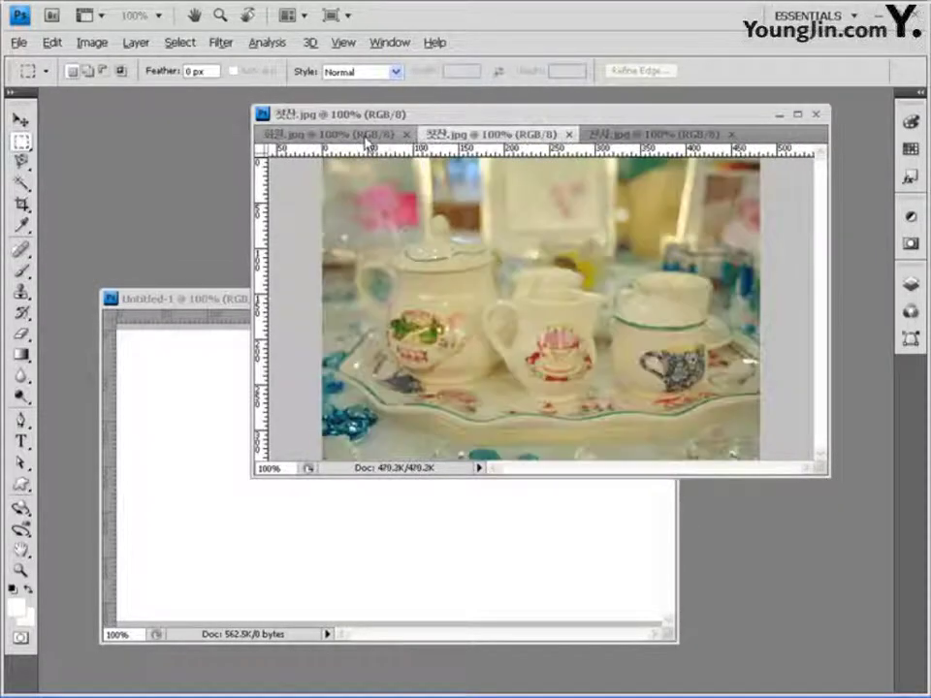
click(367, 142)
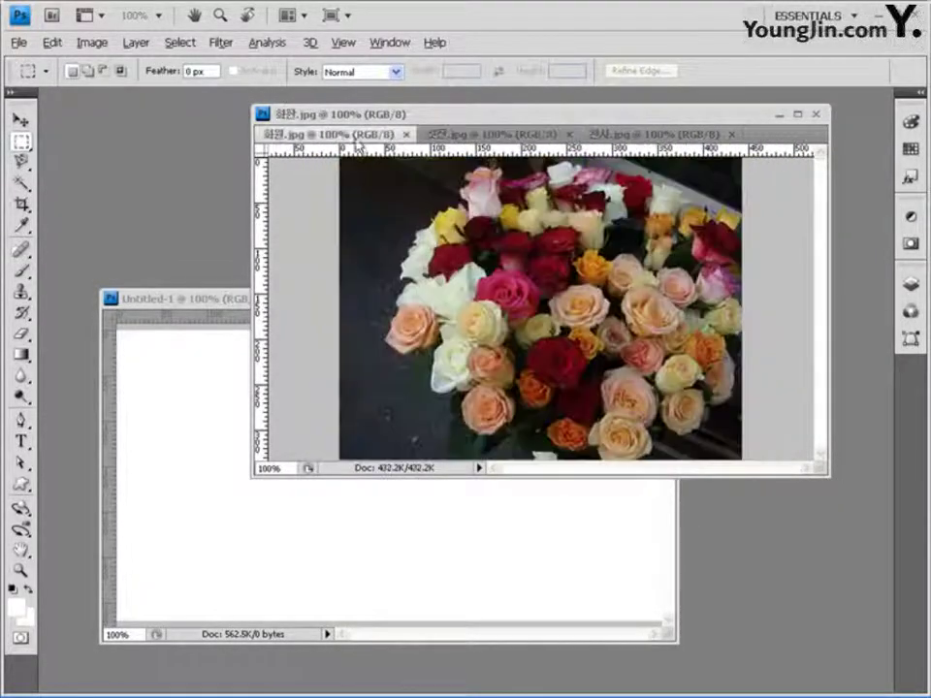
Step: Copy the entire 찻잔 image into Untitled-1 and move it against the canvas's left edge
click(456, 134)
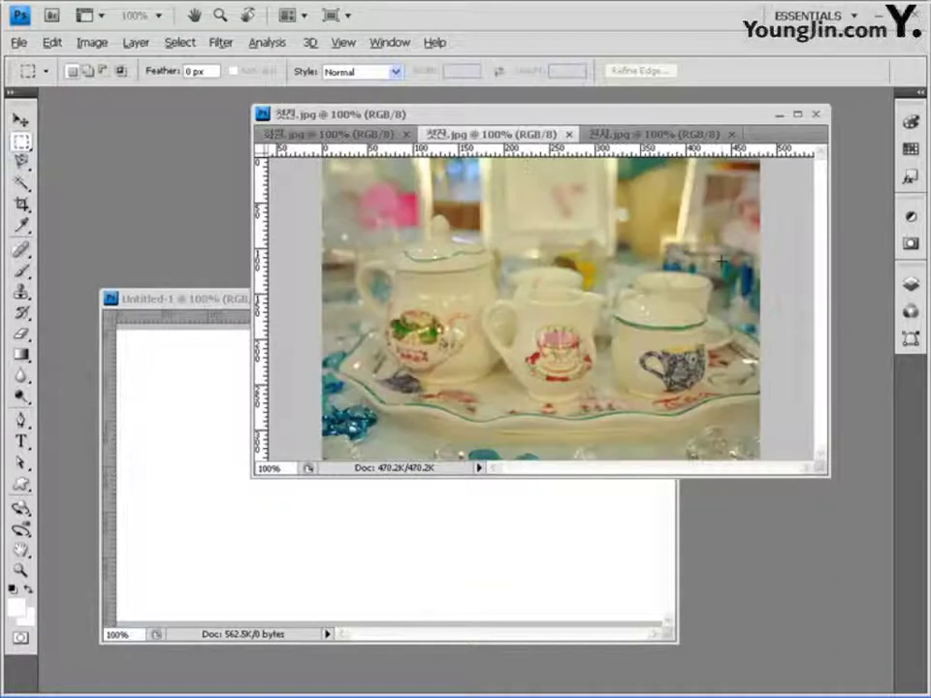
key(ctrl+a)
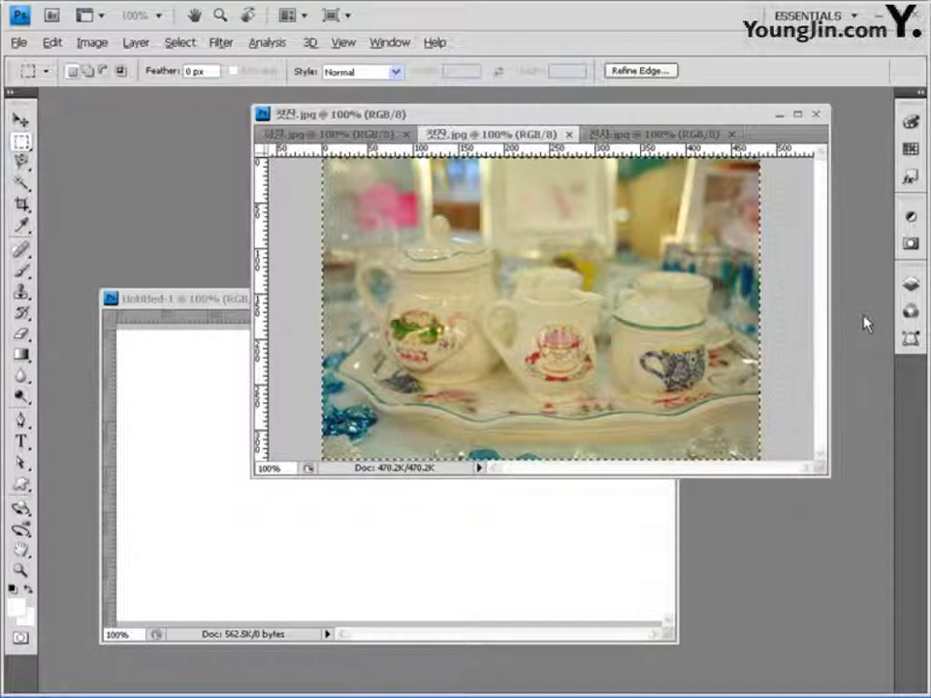
drag(219, 301, 201, 156)
key(ctrl+v)
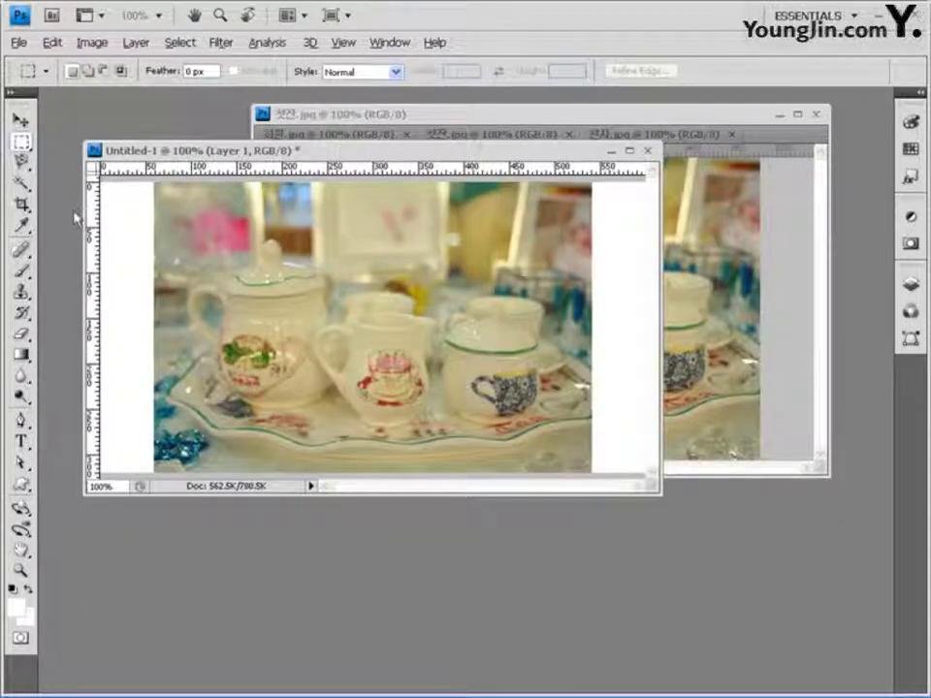
click(19, 120)
drag(592, 347, 531, 346)
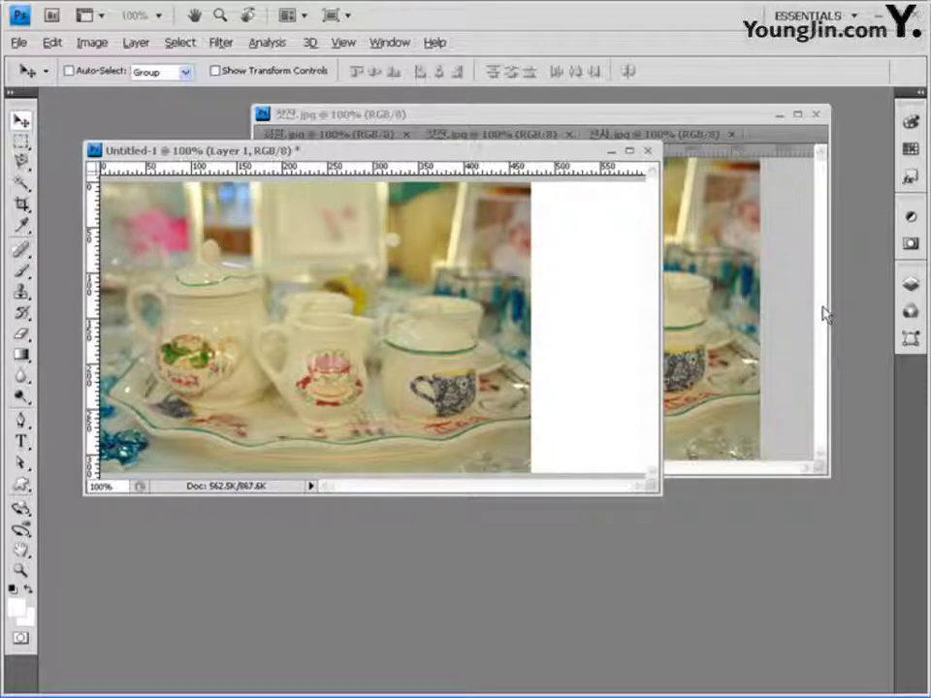
Step: Bring the 화원 flower image into Untitled-1 with the Move tool and position it over the canvas's right side
click(698, 107)
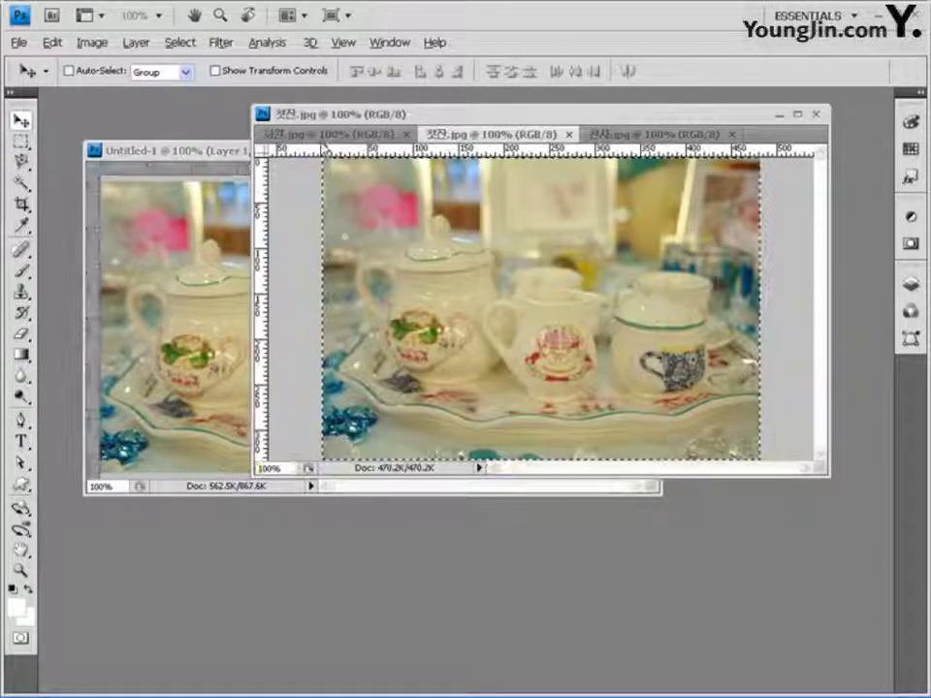
click(325, 134)
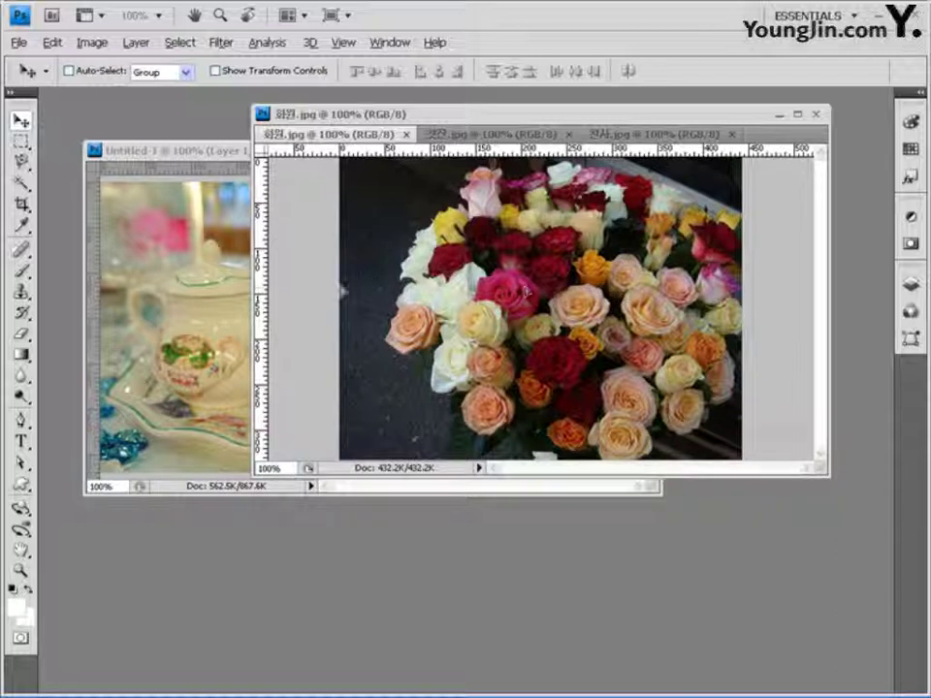
mouse_move(342, 289)
mouse_down()
mouse_move(213, 291)
mouse_move(328, 291)
mouse_up()
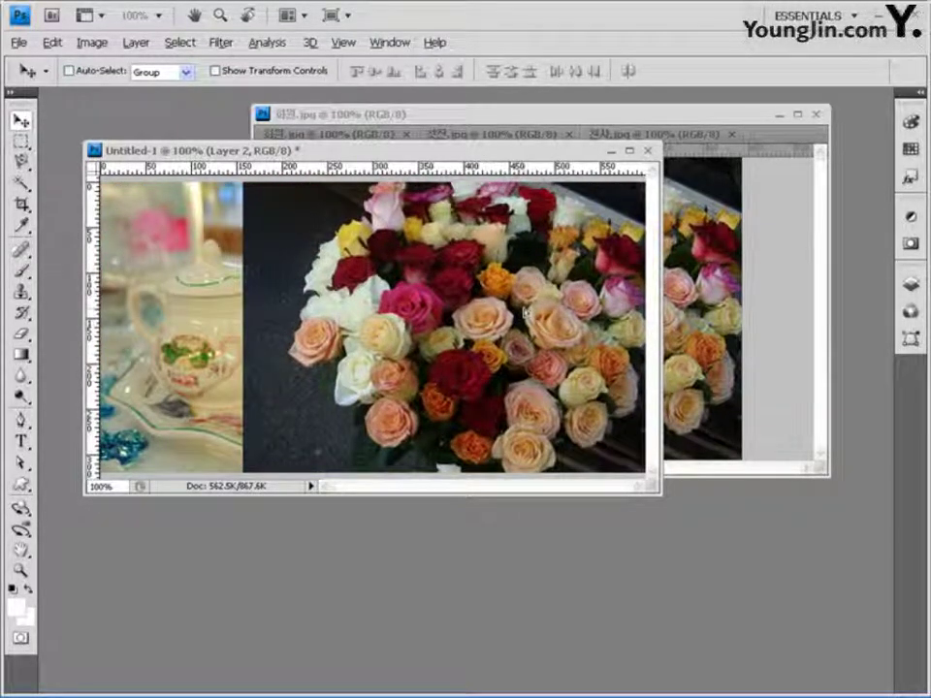
drag(524, 314, 529, 314)
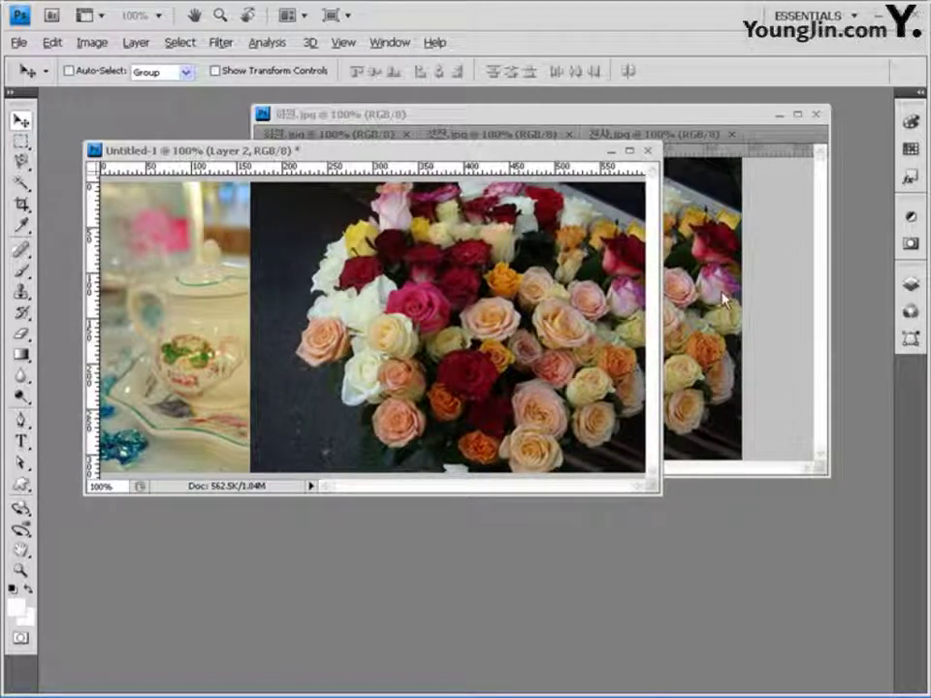
Step: Add a layer mask to the flower layer, Layer 2
click(910, 285)
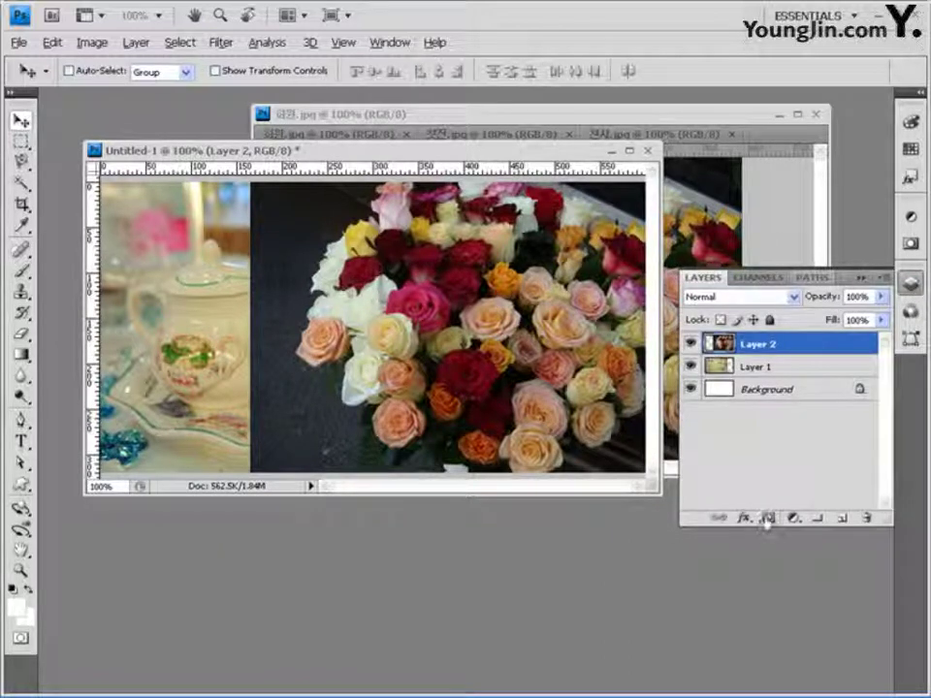
click(767, 521)
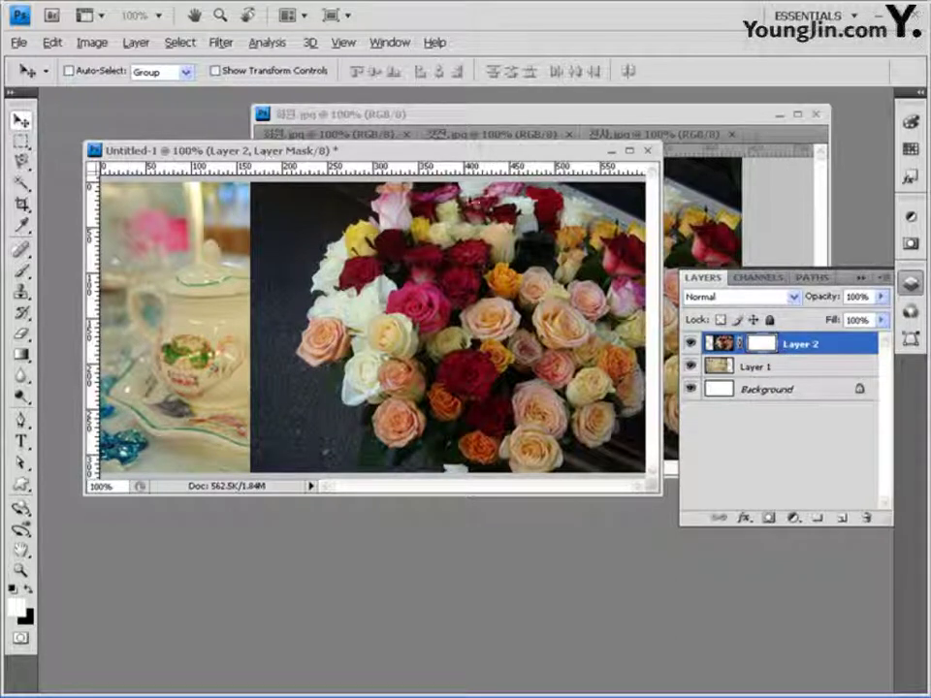
Step: Switch Layer 2's active target back and forth between its image and its layer mask, ending on the image
click(720, 343)
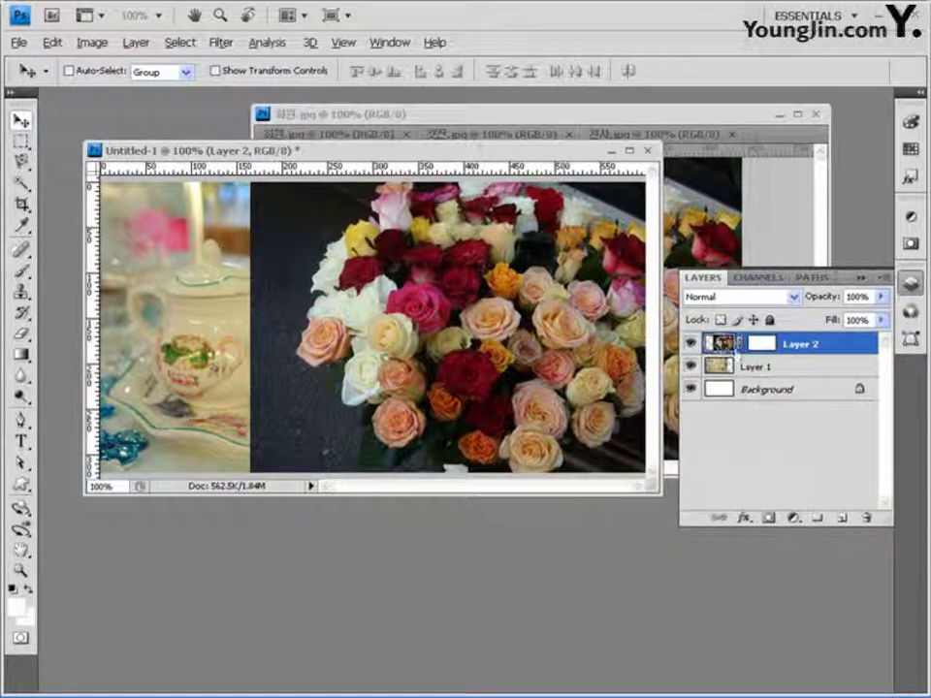
click(760, 345)
click(762, 346)
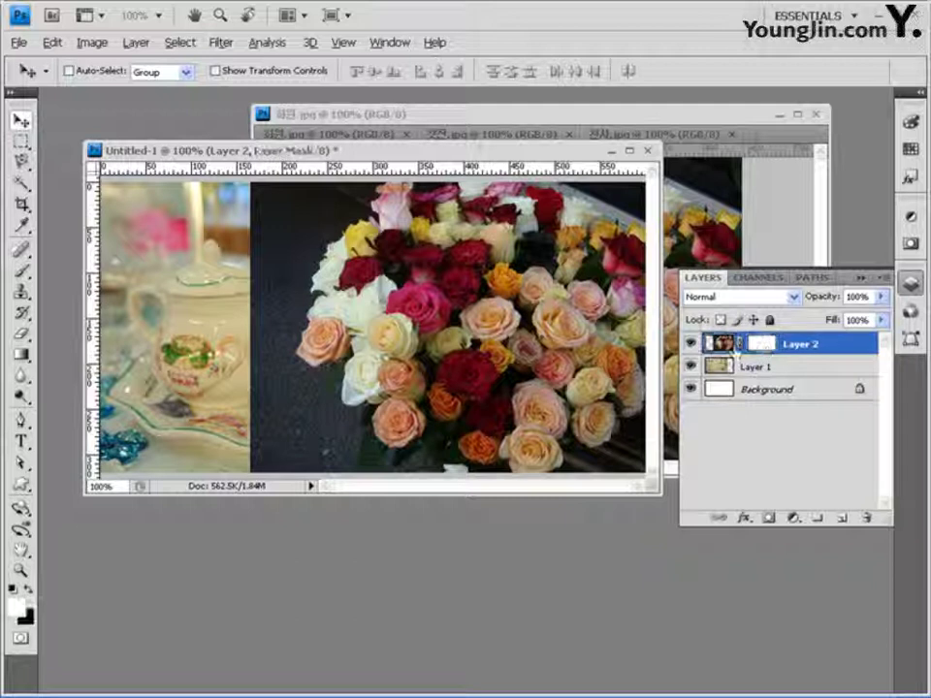
click(720, 344)
click(766, 347)
click(720, 343)
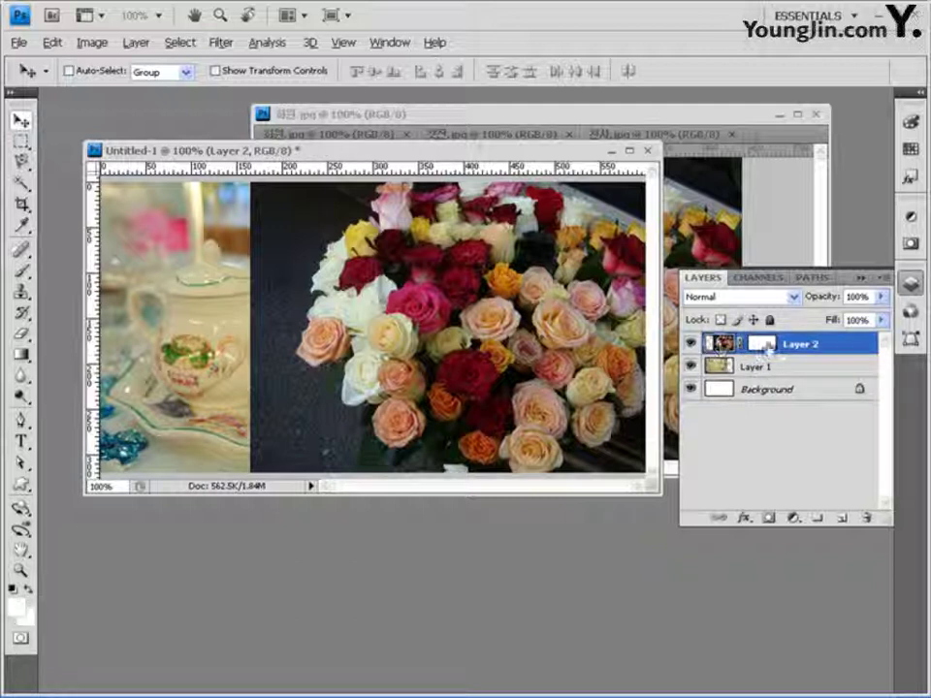
Step: Make Layer 2's layer mask, rather than its flower image, the active editing target
click(763, 346)
click(720, 344)
click(763, 346)
click(720, 344)
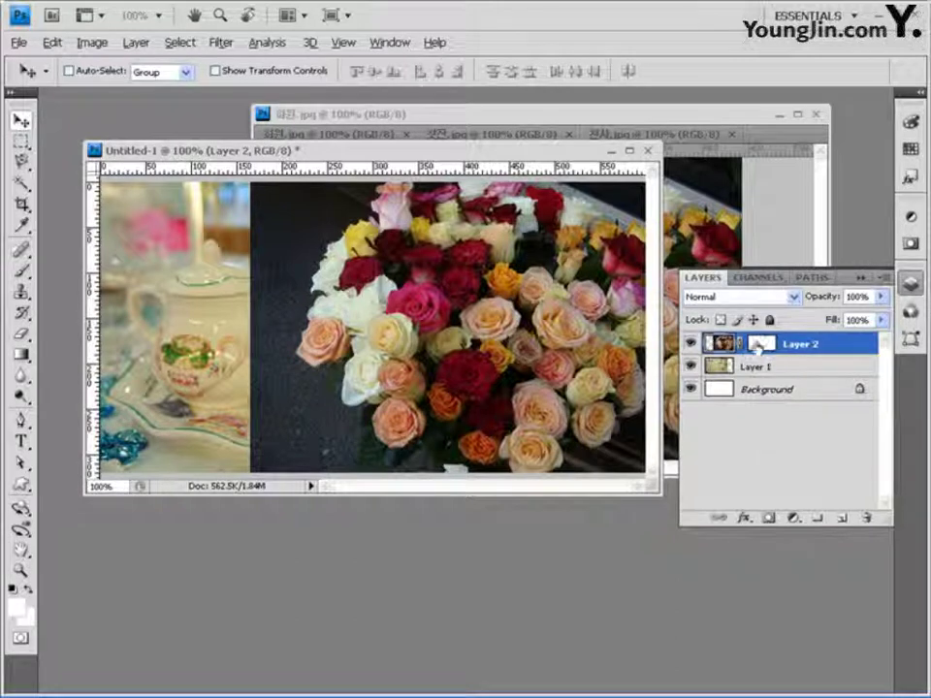
click(762, 347)
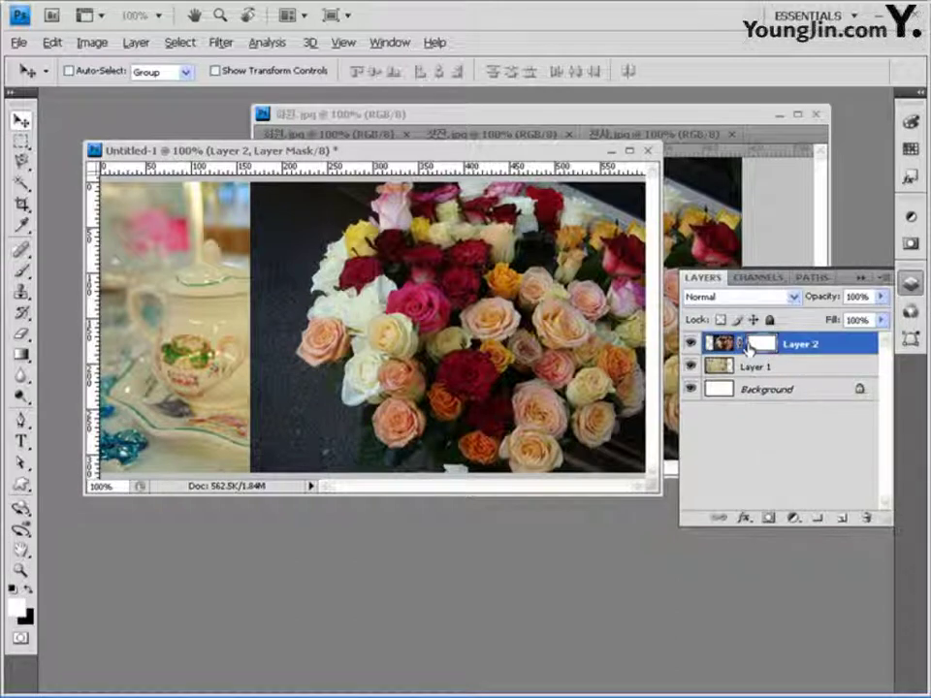
Step: Check in the Color Picker that the foreground colour is white and the background colour is black
click(15, 607)
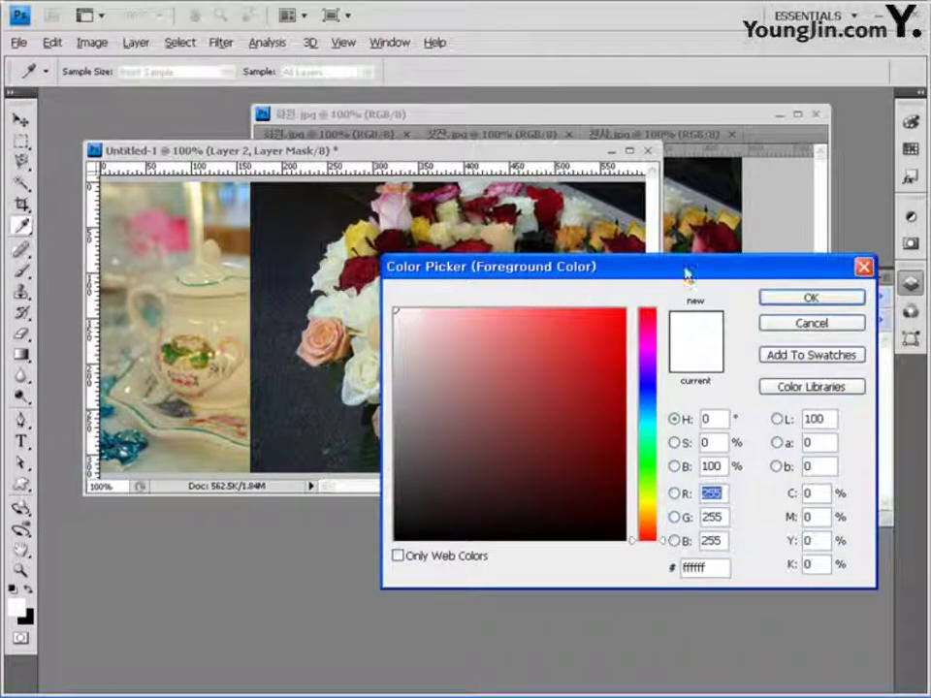
click(787, 299)
click(29, 619)
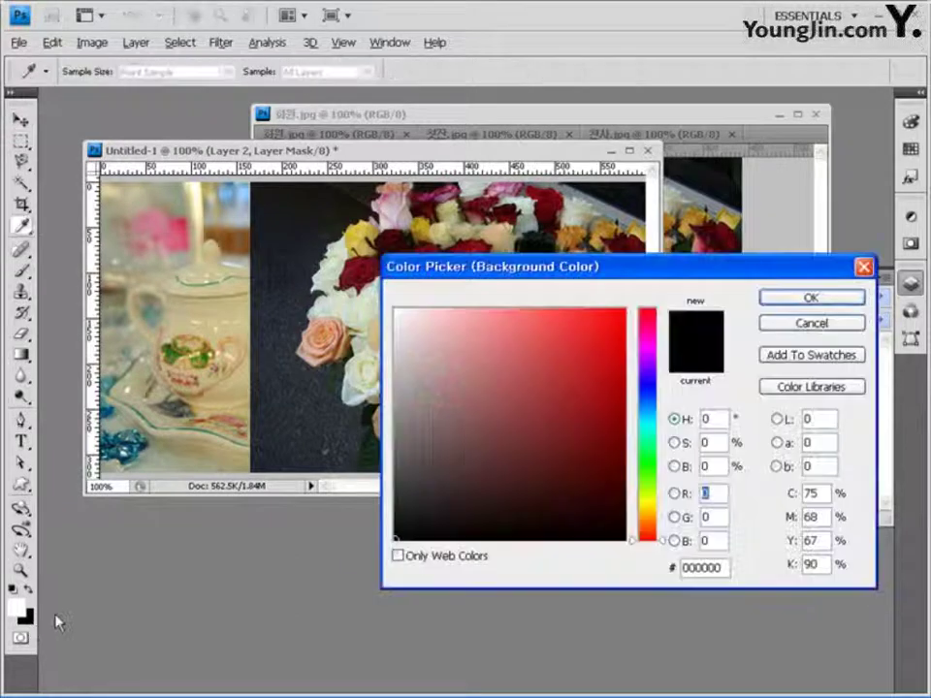
click(467, 511)
click(696, 361)
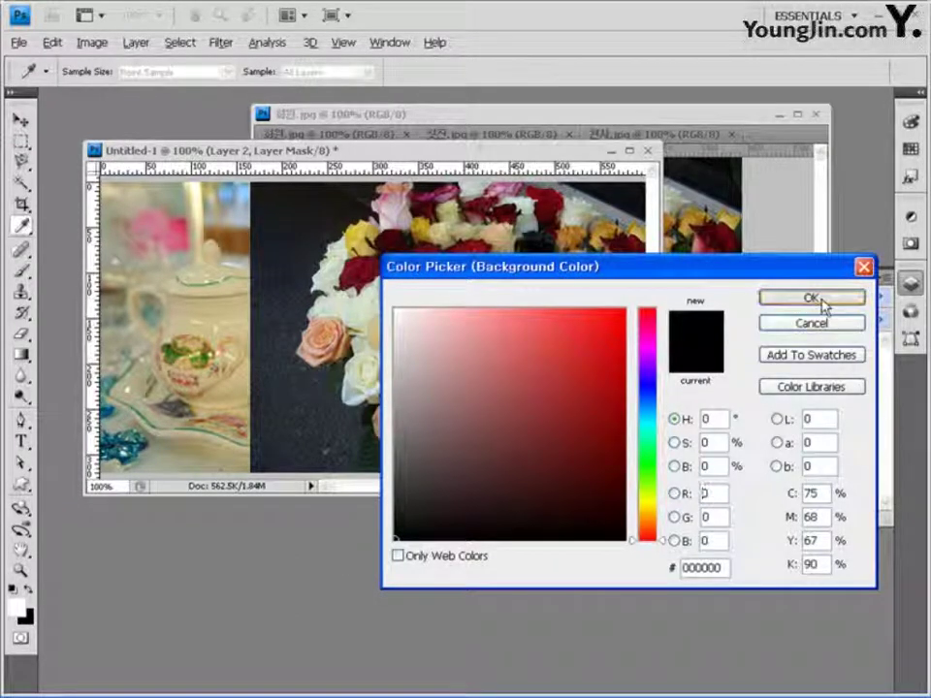
click(815, 298)
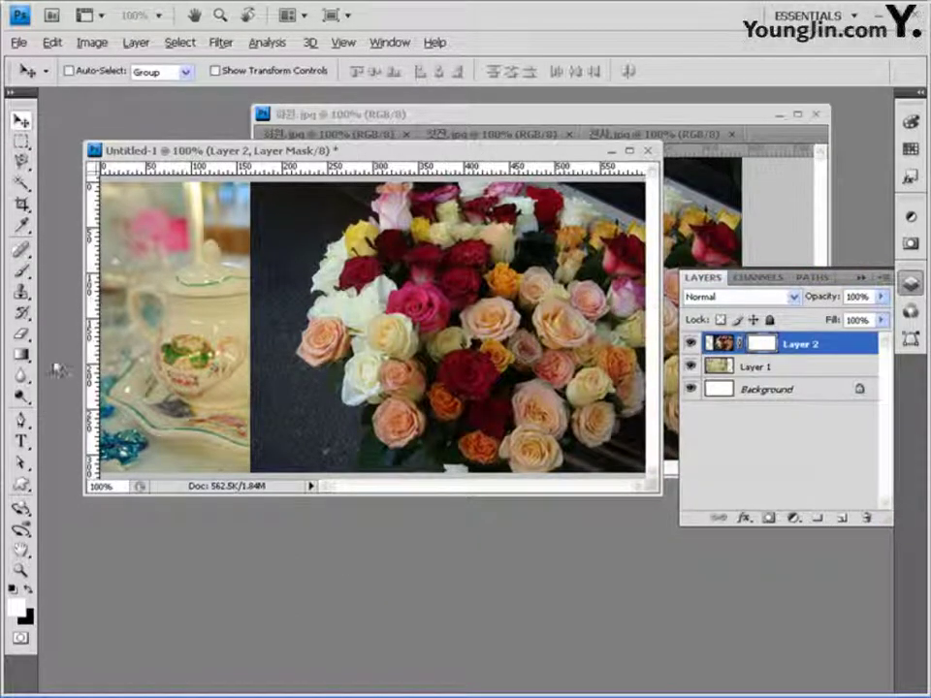
Step: Apply a linear white-to-black gradient to Layer 2's mask, running horizontally from within the bouquet to near the flower photo's left edge
click(19, 354)
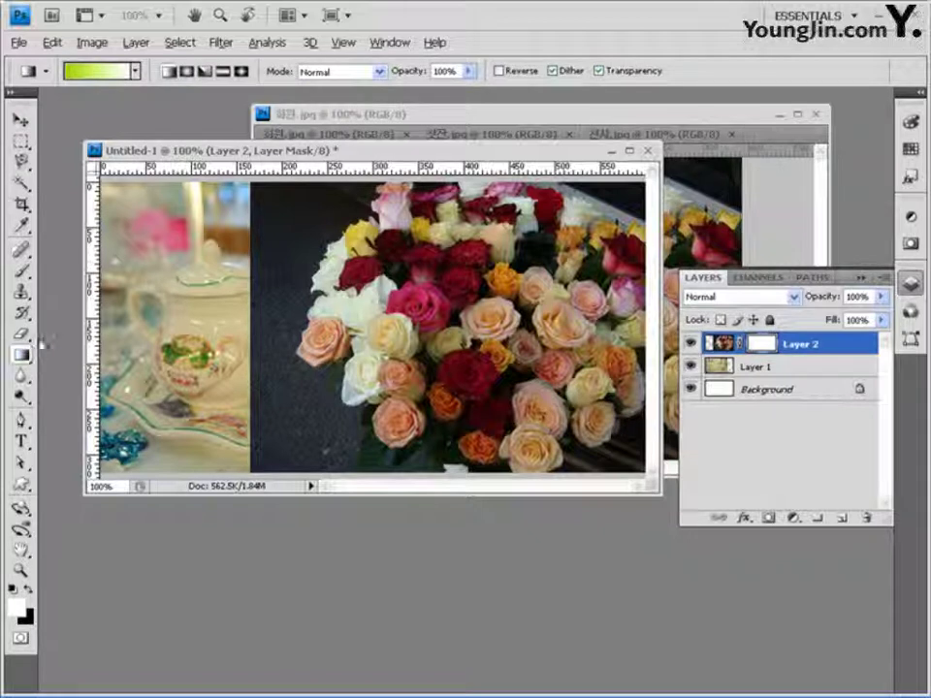
click(136, 71)
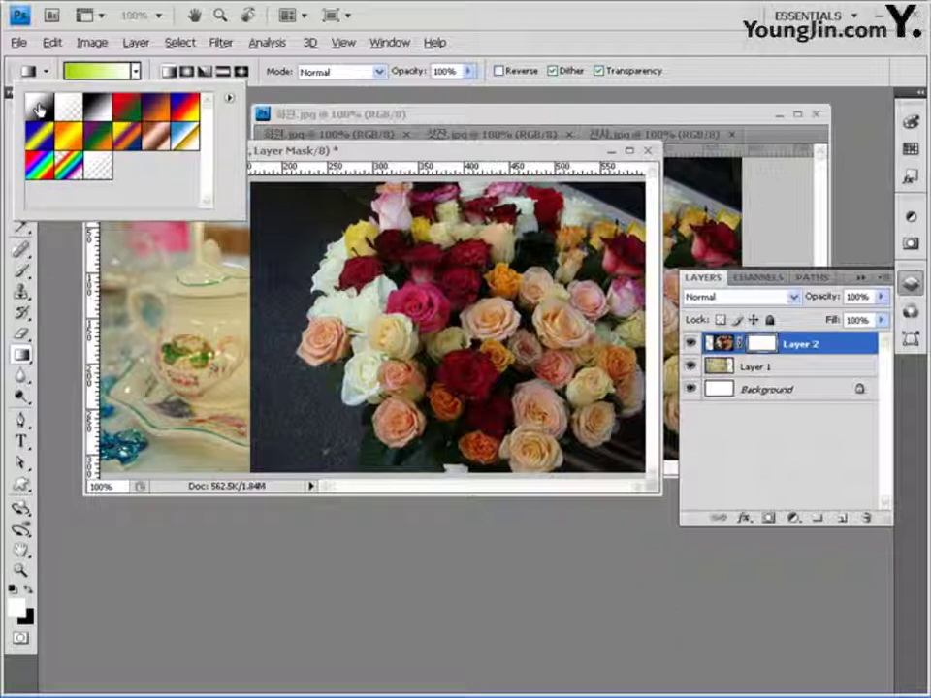
click(38, 109)
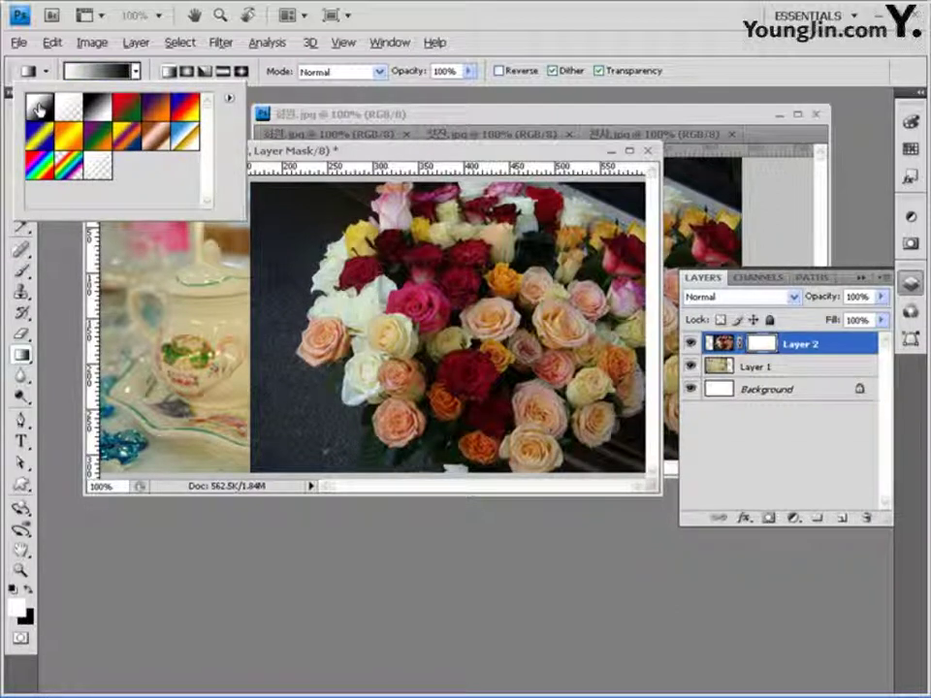
click(171, 73)
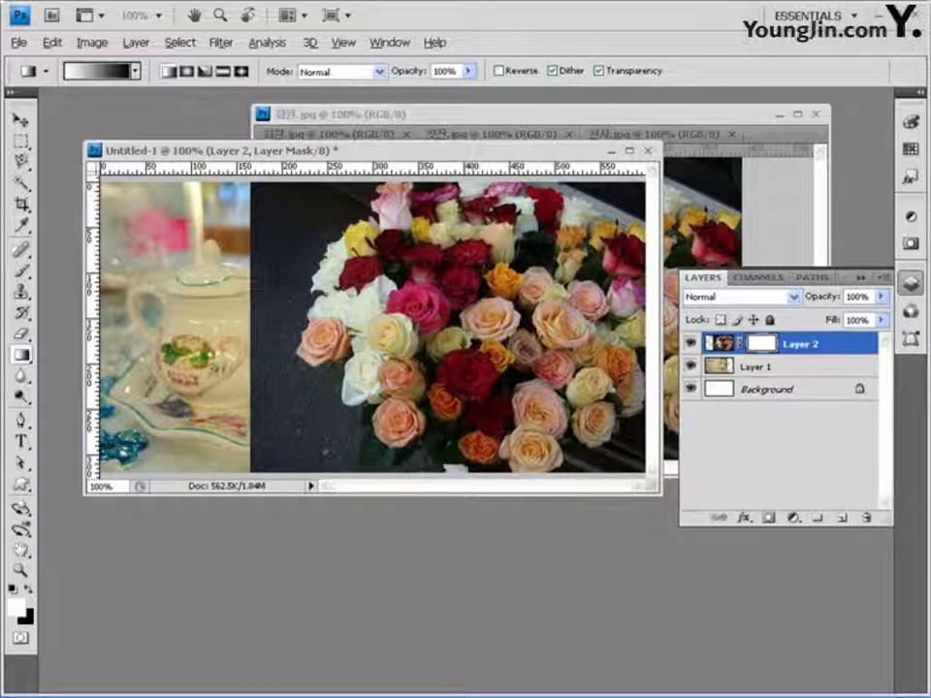
drag(428, 334, 267, 335)
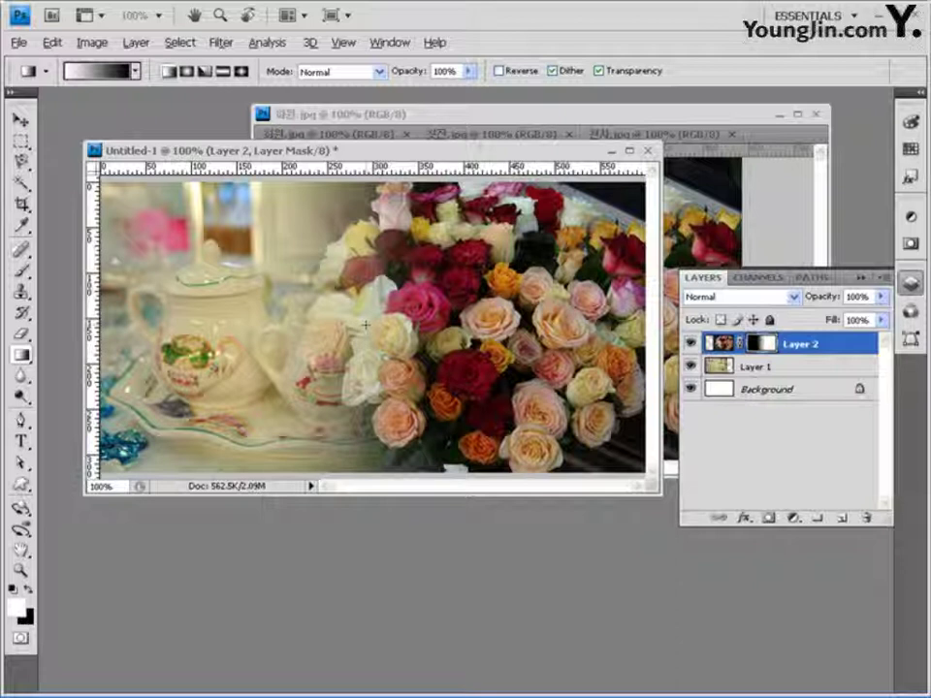
Step: Copy the entire 천사 angel image and return to the Untitled-1 document
click(607, 118)
click(680, 133)
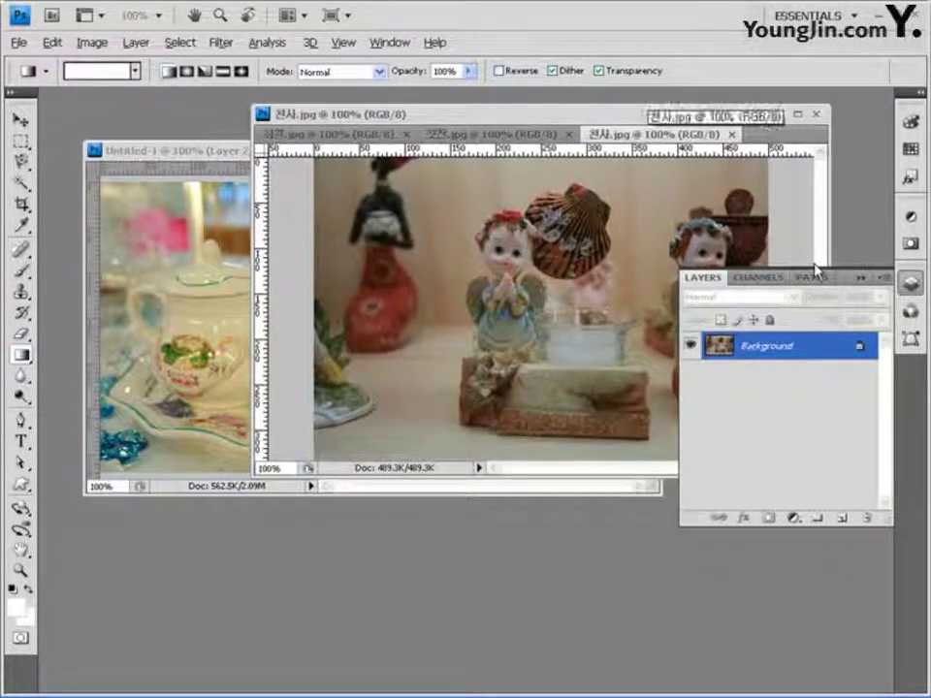
key(ctrl+a)
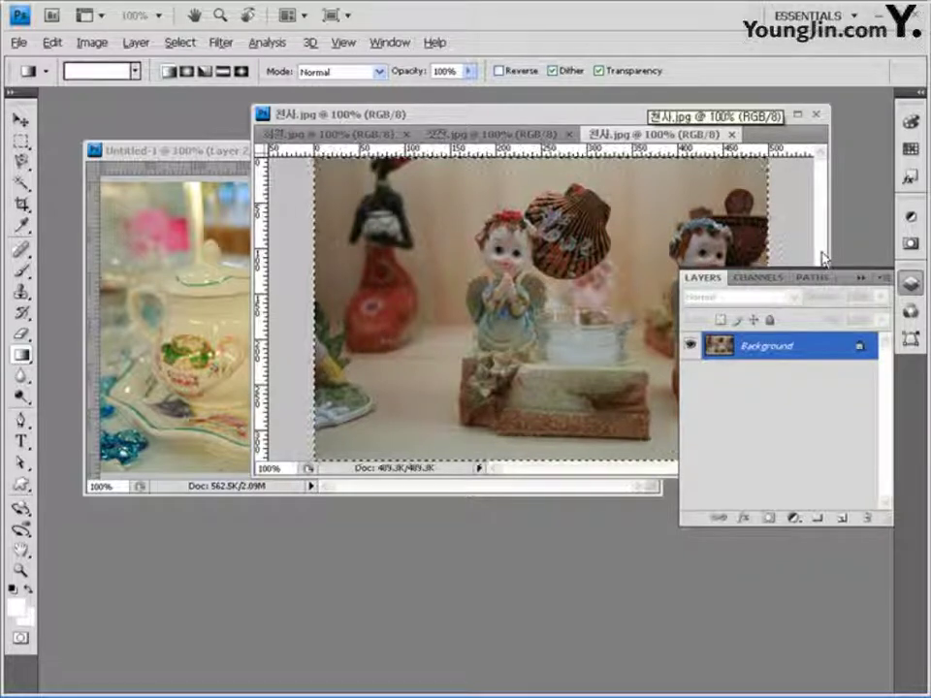
click(153, 150)
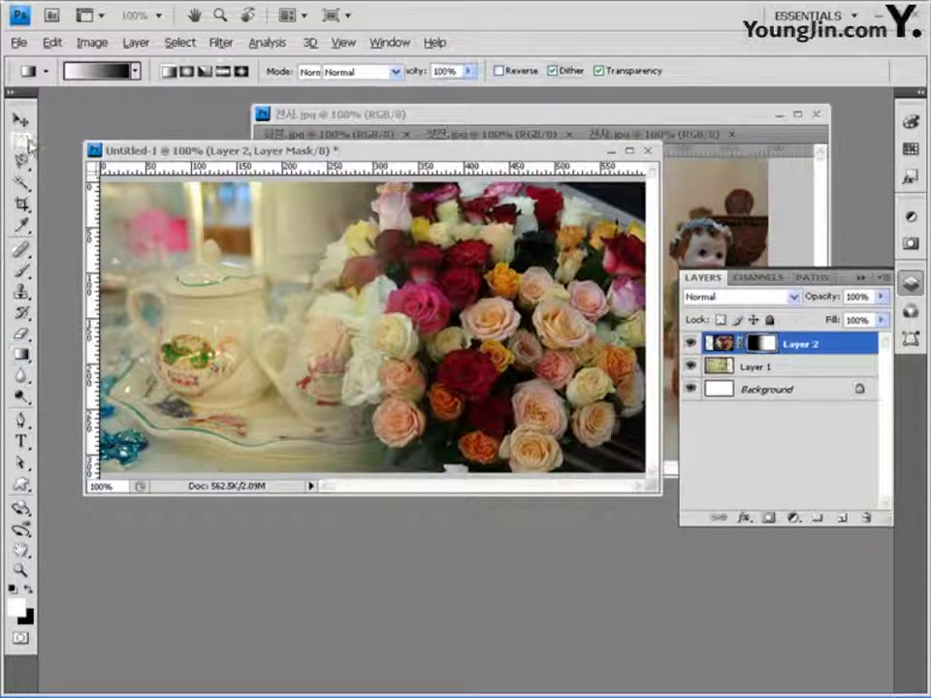
Step: Draw a circular selection about 225 px across with the Elliptical Marquee over the area where the teacup and flower photos blend
drag(20, 141, 83, 160)
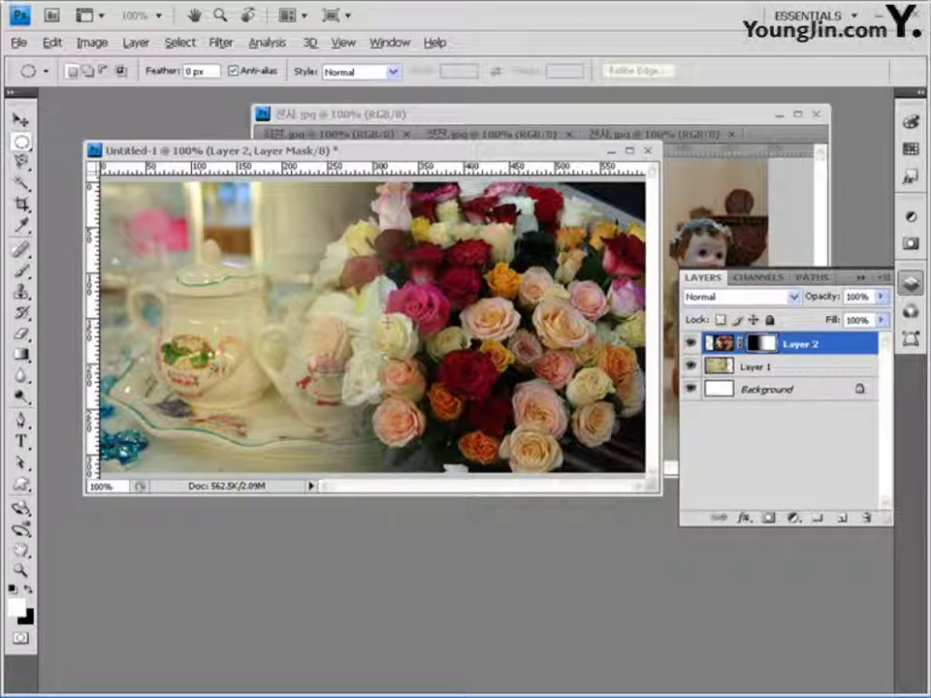
drag(385, 323, 489, 289)
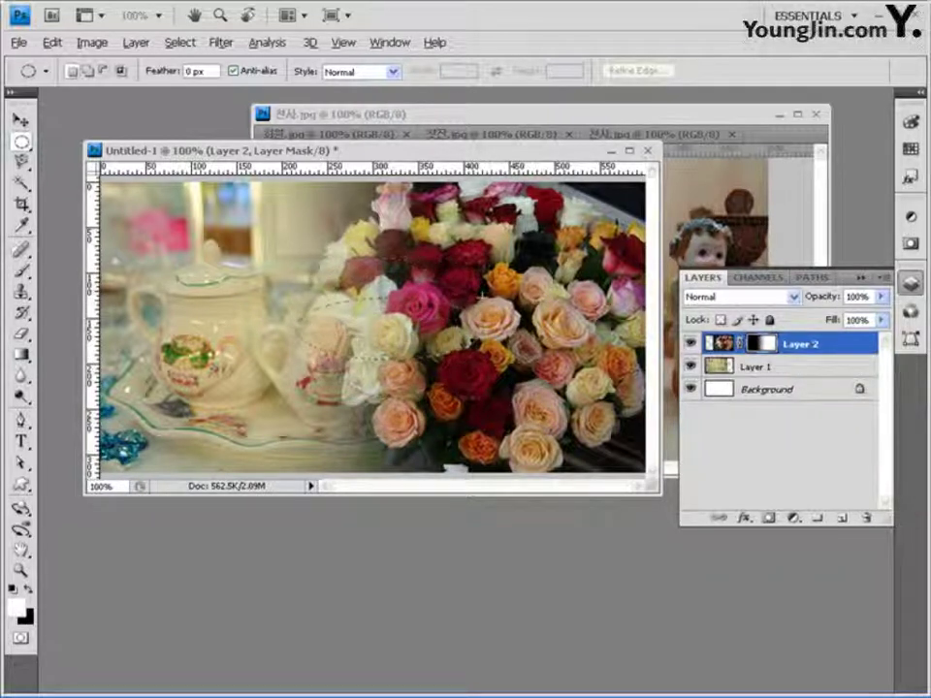
drag(407, 291, 347, 330)
key(ctrl+d)
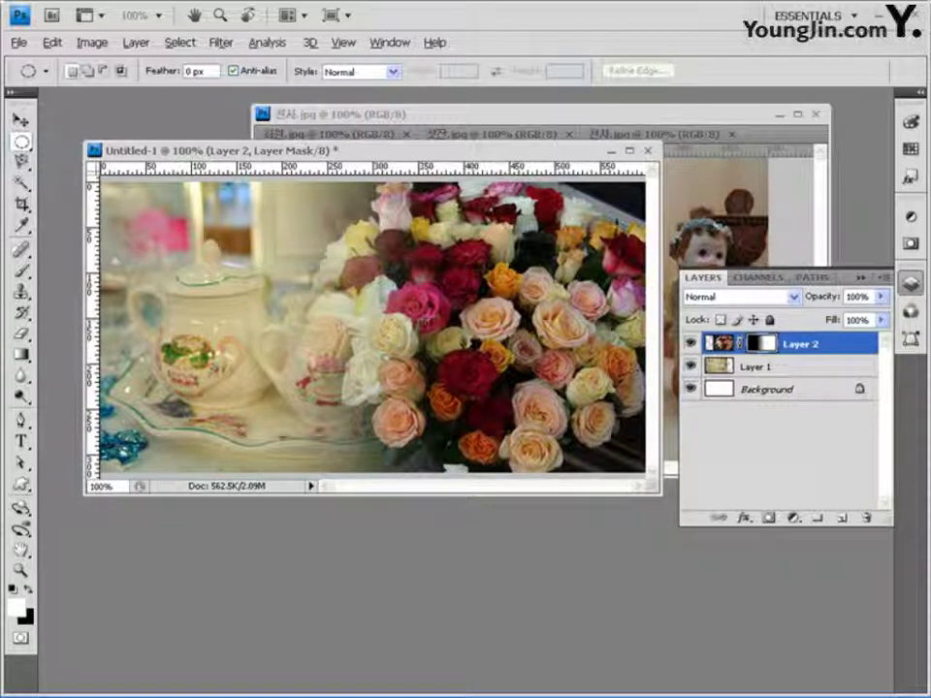
drag(325, 235, 288, 227)
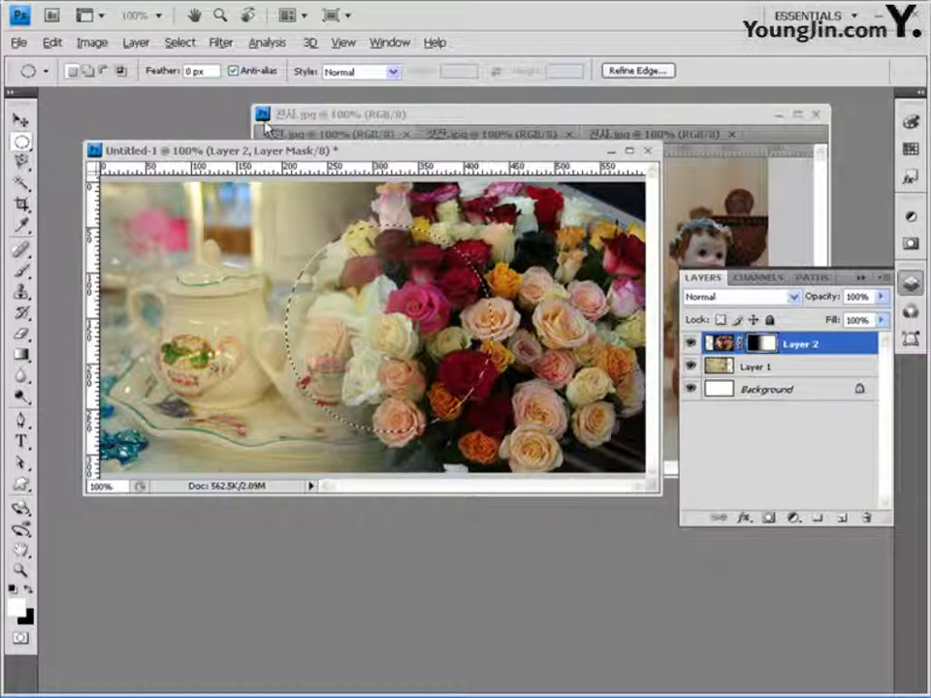
Step: Paste the copied angel image into the circular selection and shift it right to centre the angel inside the circle
click(48, 43)
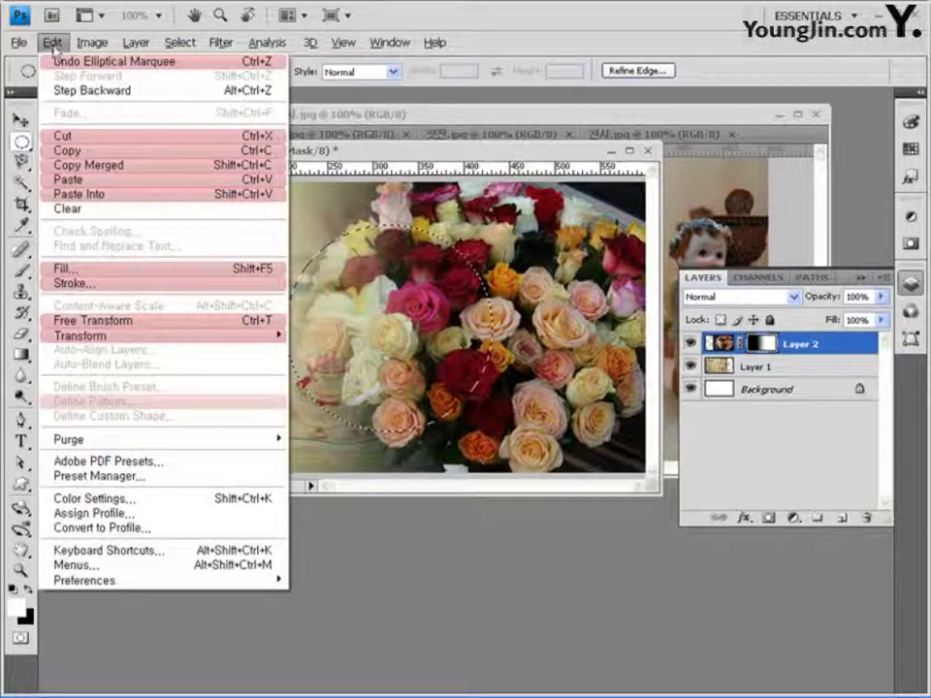
click(86, 195)
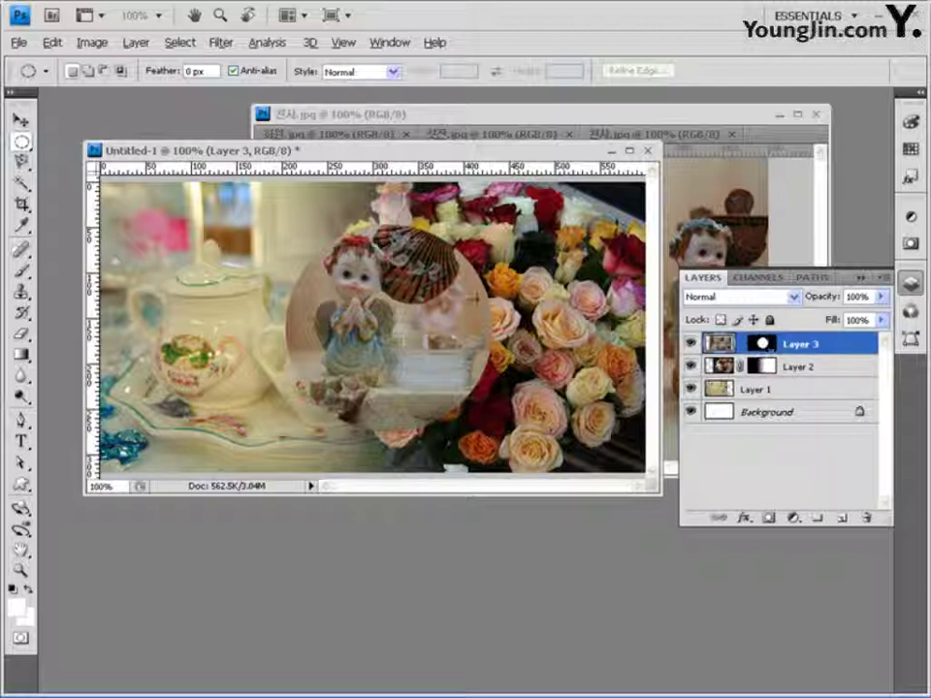
click(20, 118)
drag(389, 328, 428, 326)
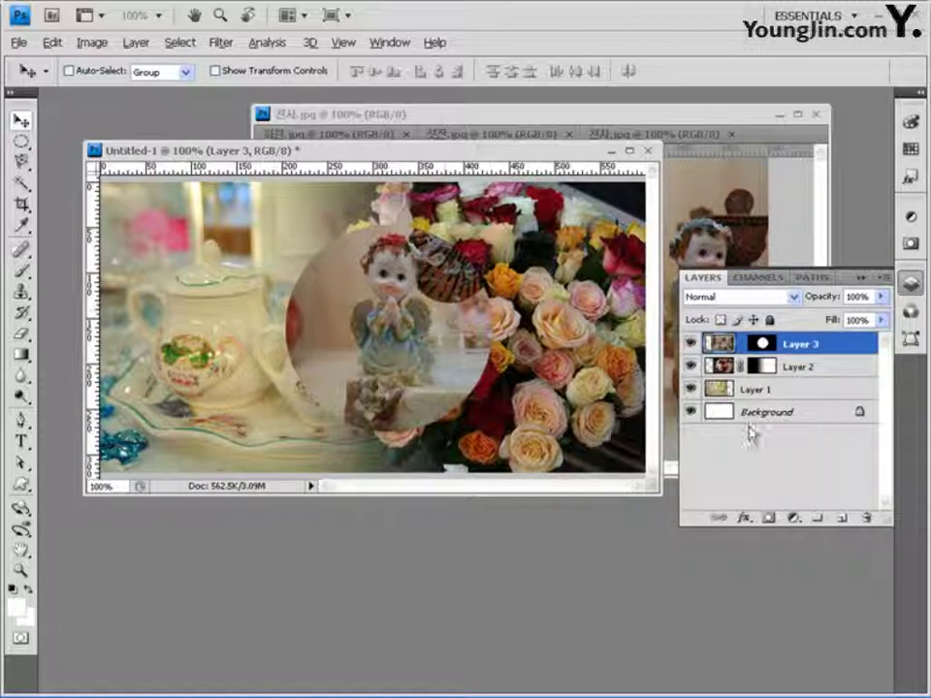
Step: Add a Stroke layer style to the angel layer, Layer 3, with size 5 px, position Outside and colour #ffab08
click(744, 519)
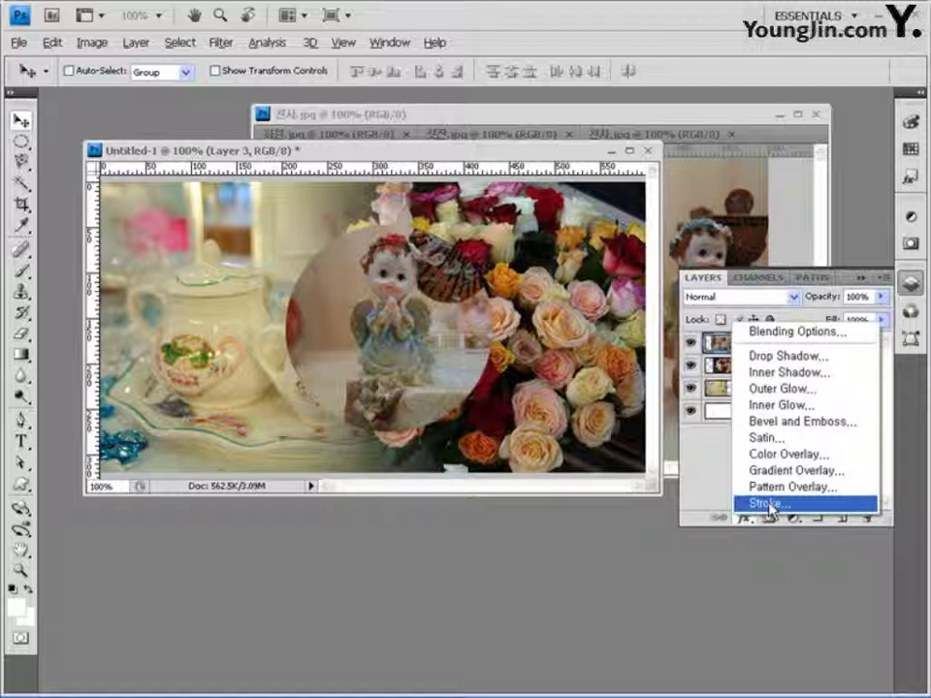
click(769, 506)
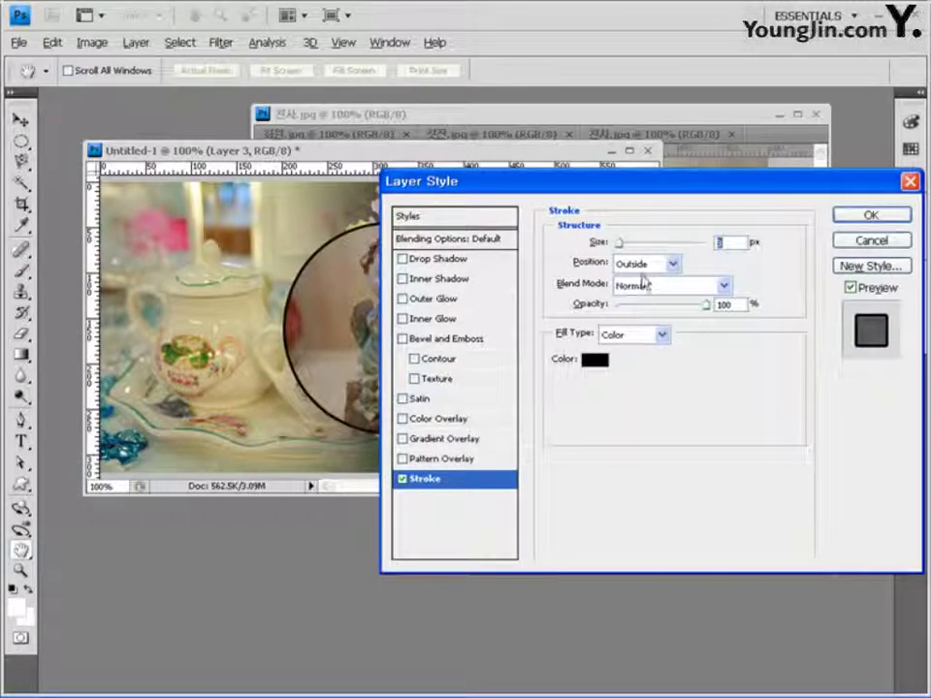
text(5)
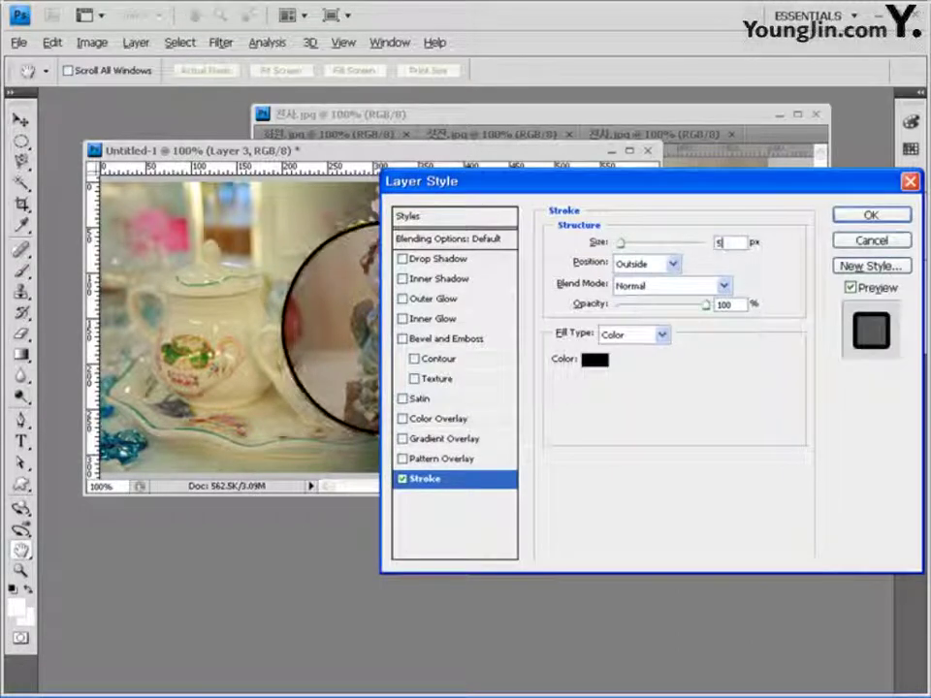
click(595, 362)
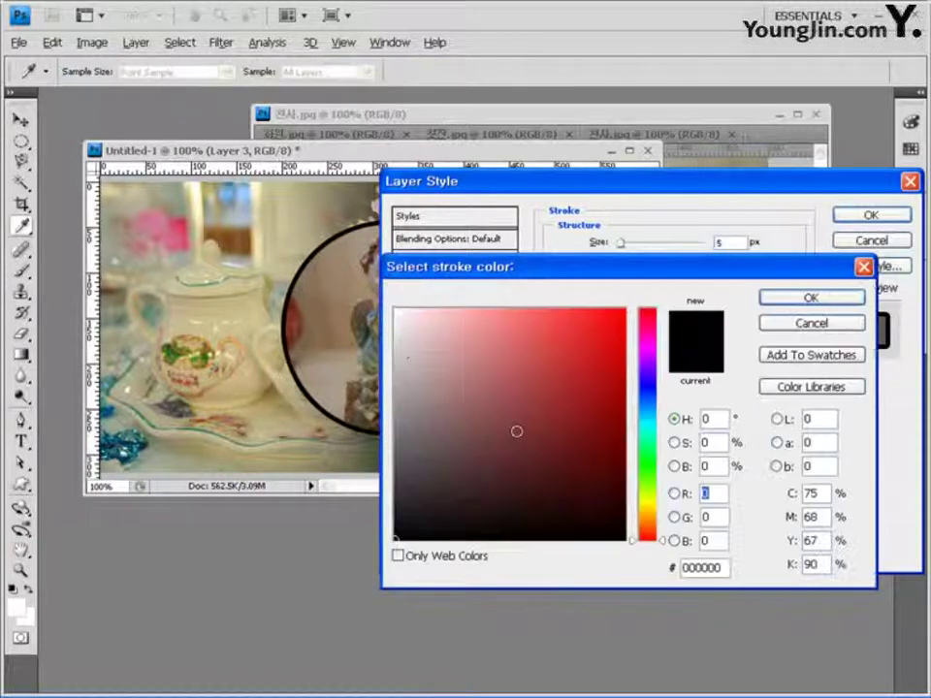
drag(726, 568, 594, 563)
text(ff)
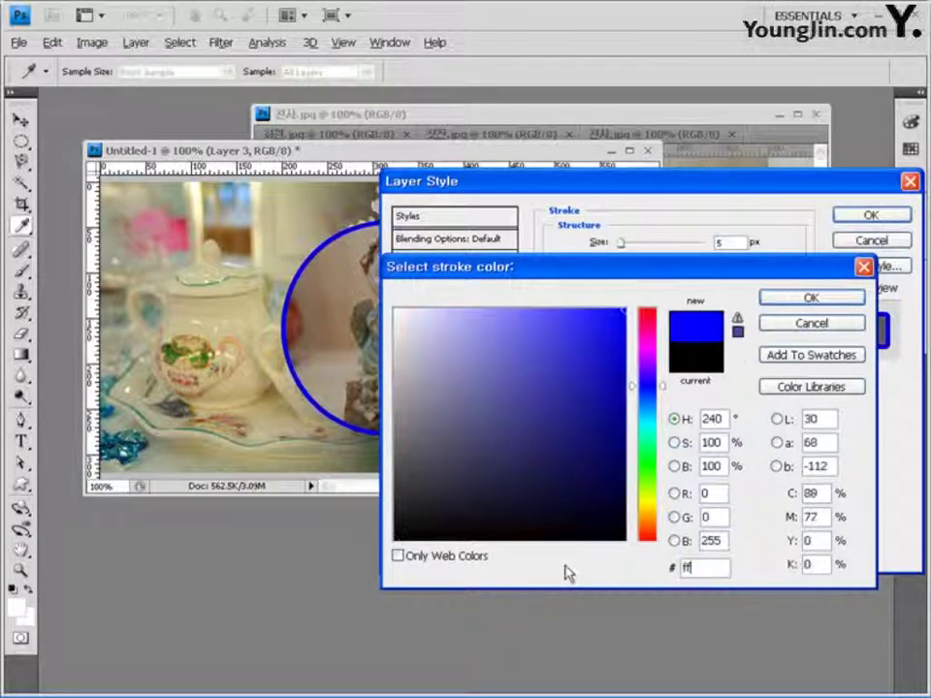
text(a)
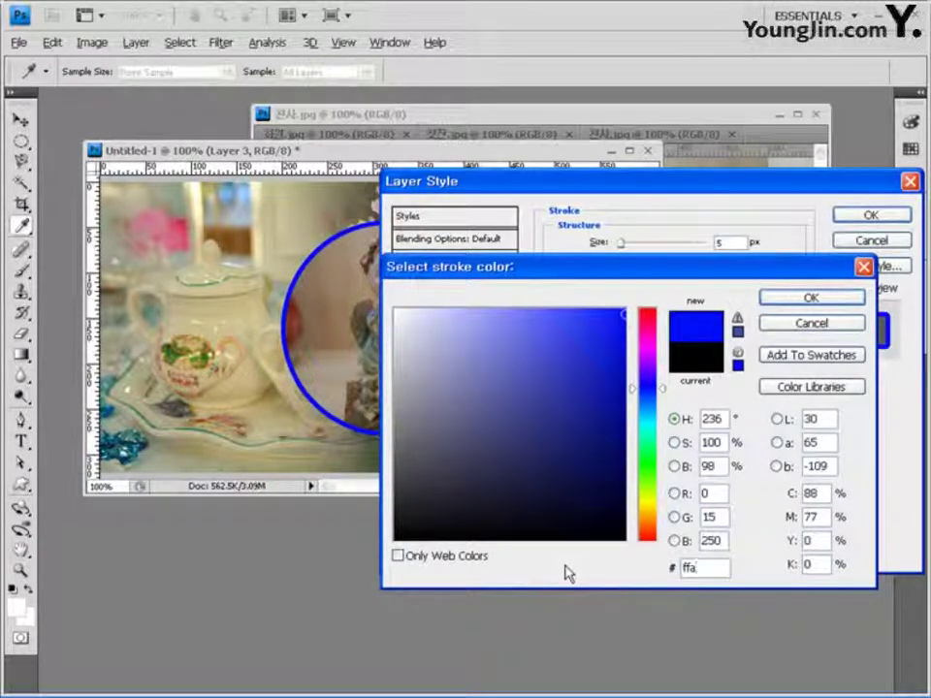
text(b08)
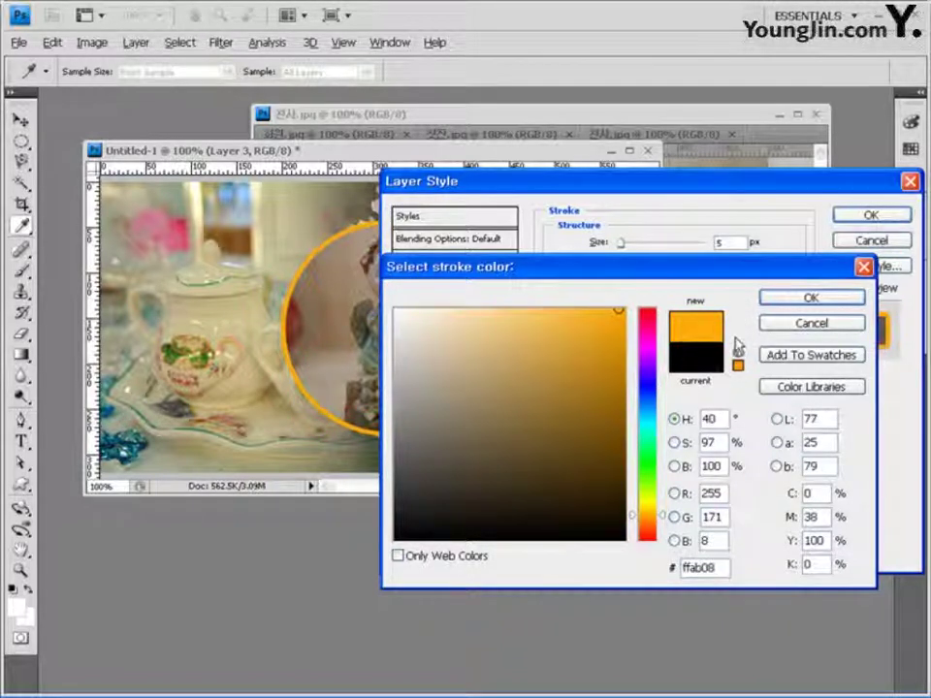
click(775, 303)
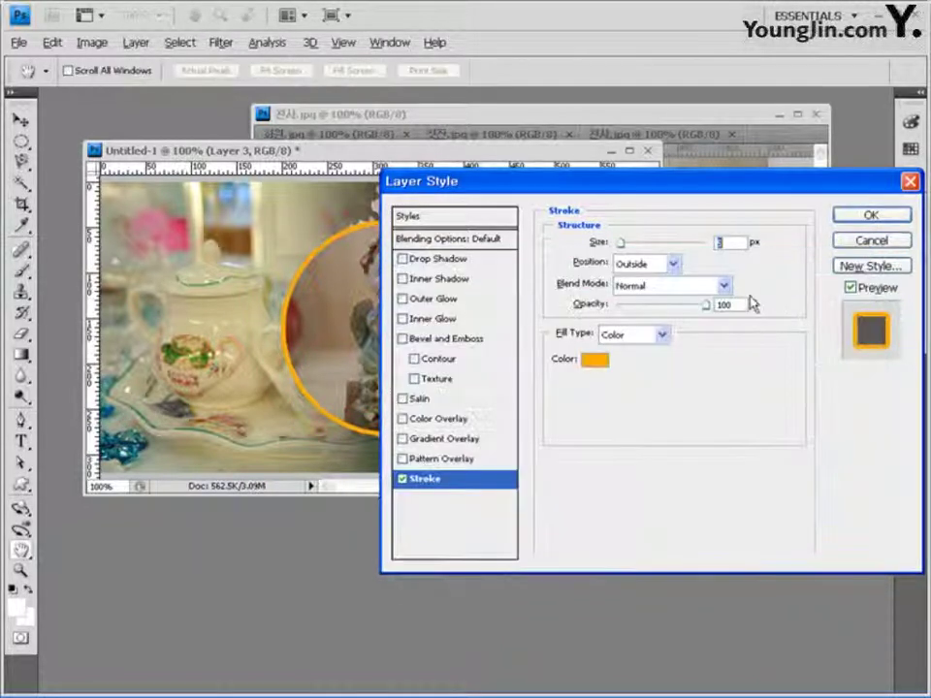
Step: Enable an Outer Glow layer style alongside the Stroke on Layer 3 and set the glow colour to white
click(427, 299)
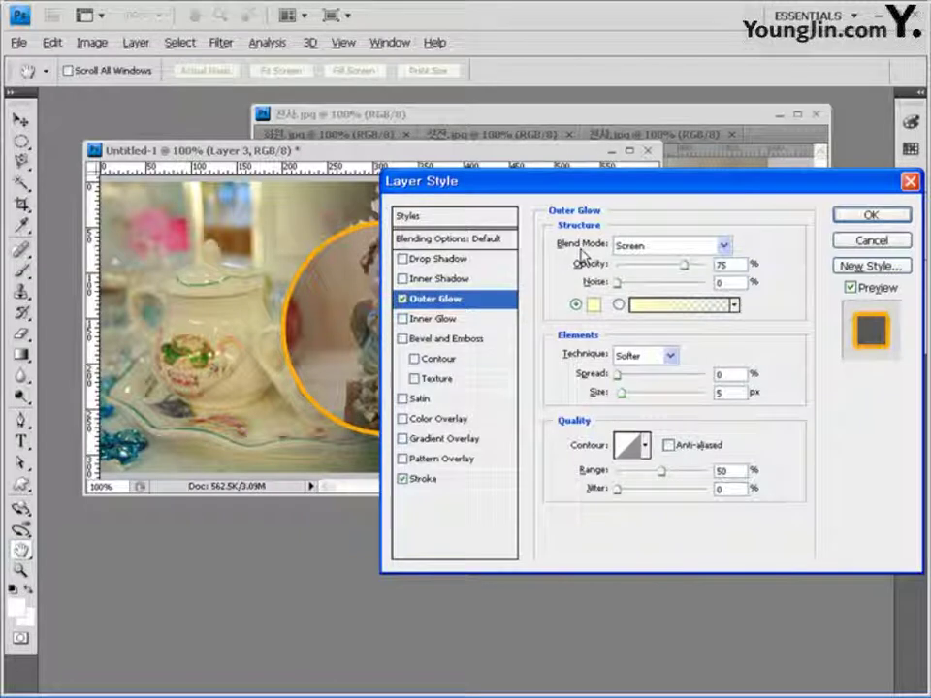
drag(615, 188, 685, 176)
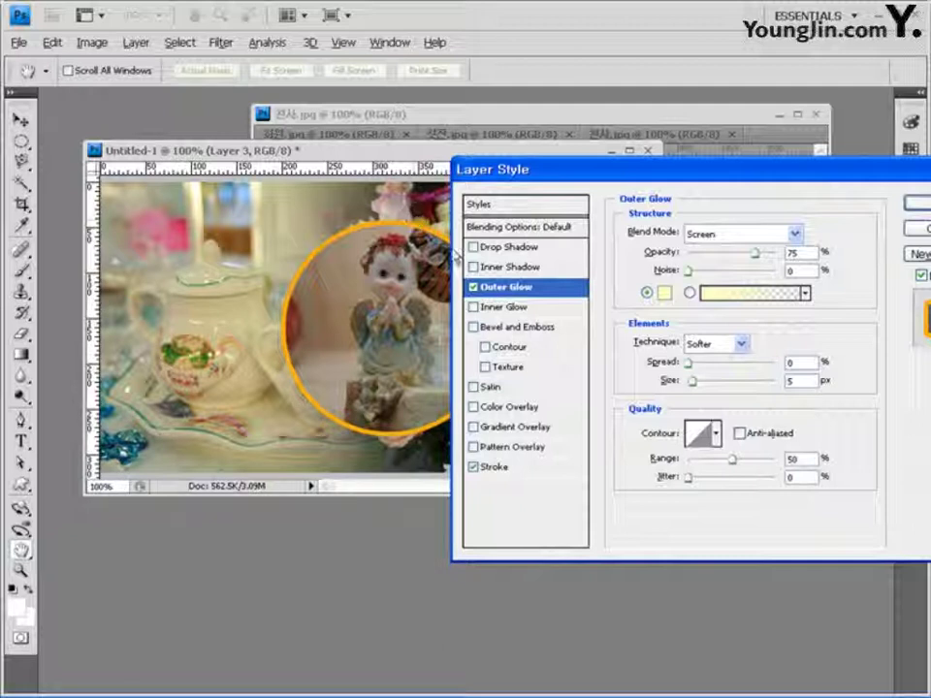
click(473, 467)
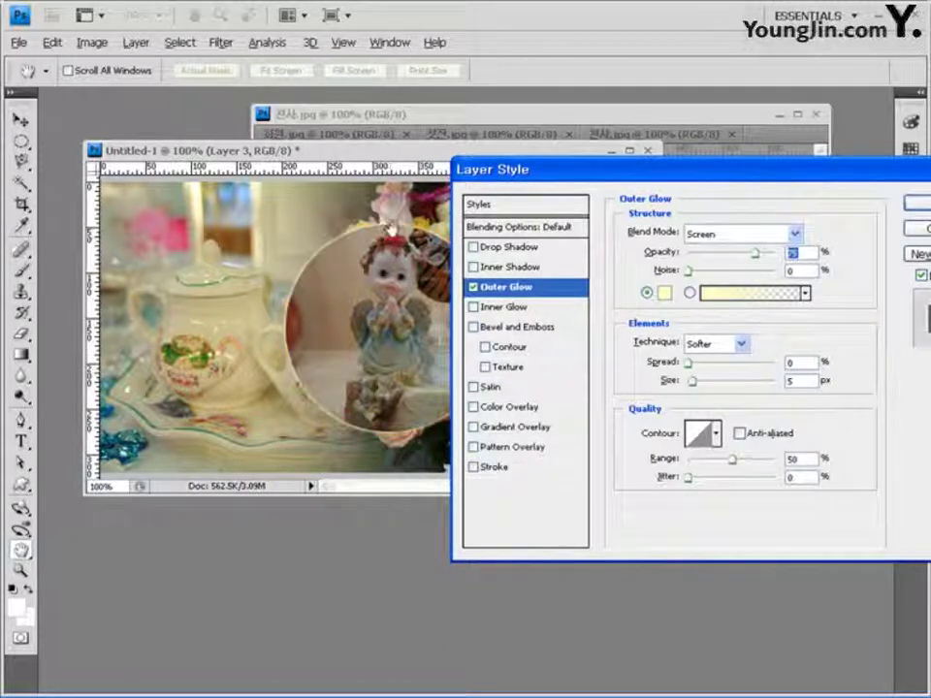
click(473, 467)
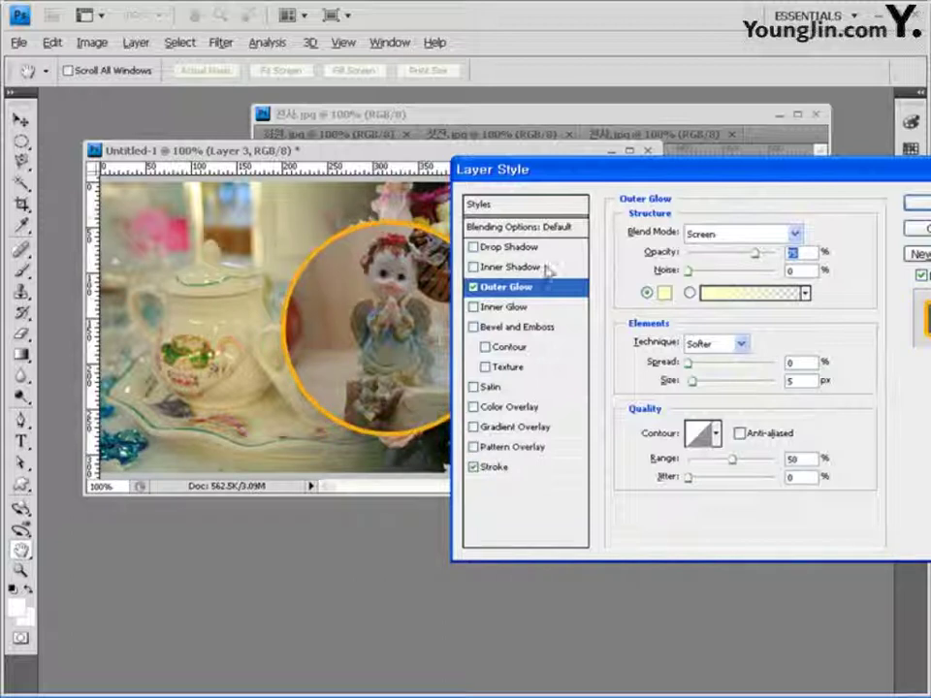
click(664, 292)
click(772, 302)
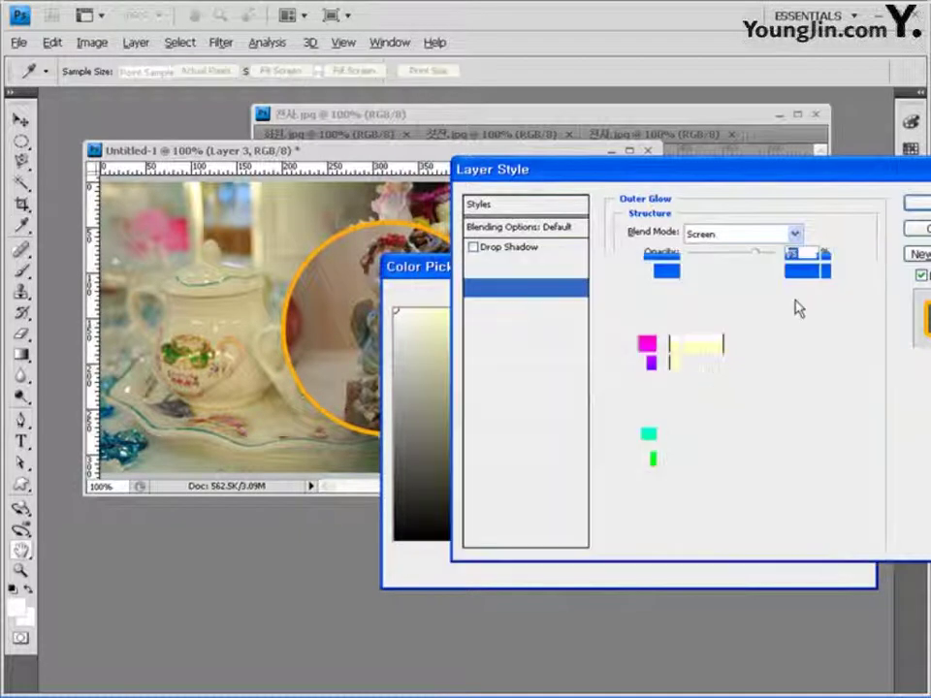
Step: Set the Outer Glow size to 21 px and spread to 13%, and apply the layer styles to Layer 3
drag(695, 386, 700, 384)
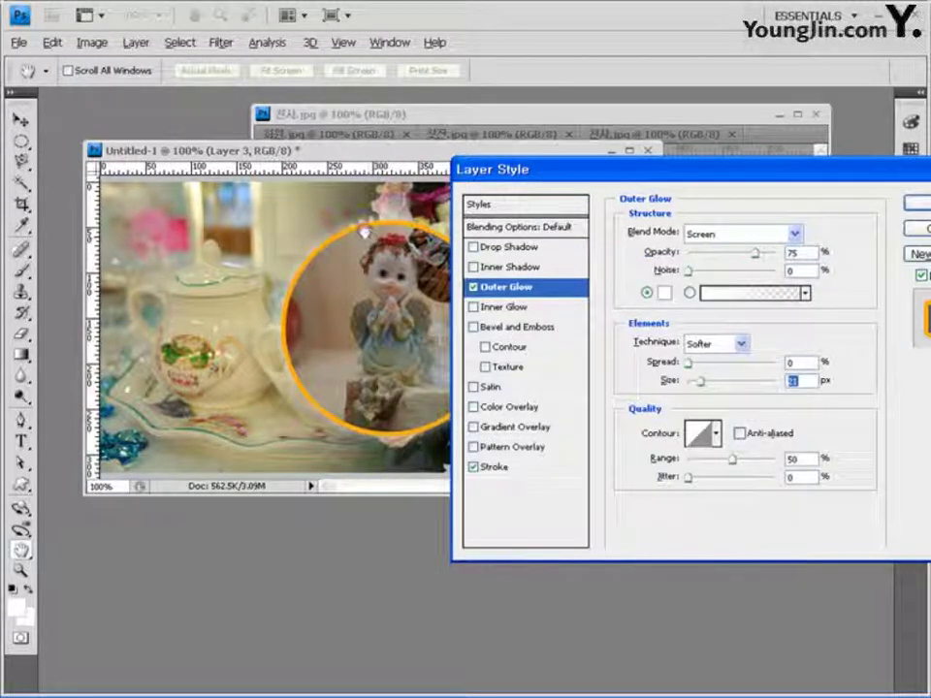
drag(698, 385, 693, 387)
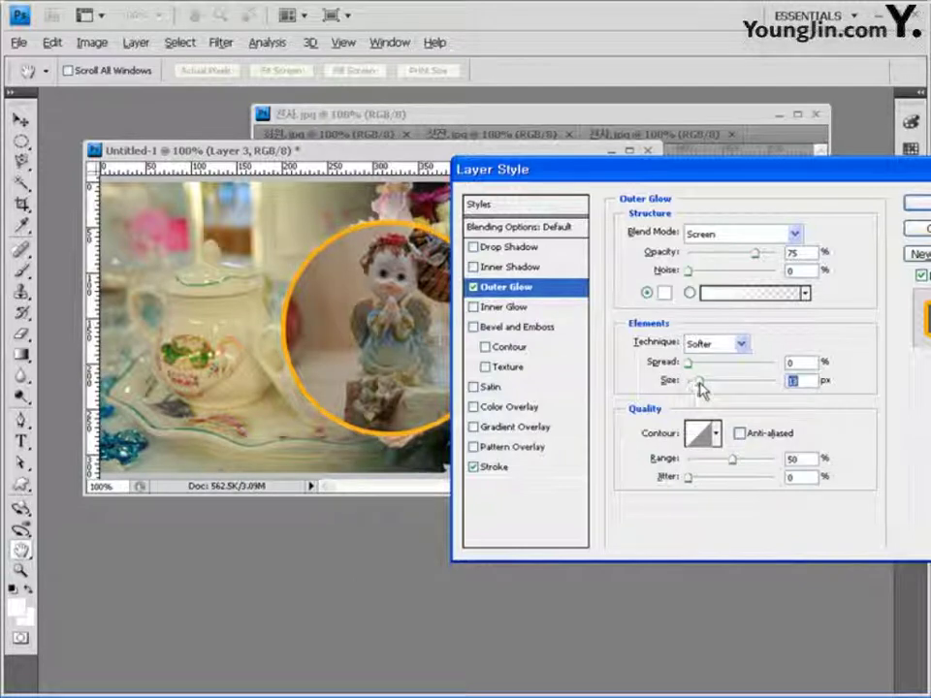
drag(700, 388, 703, 390)
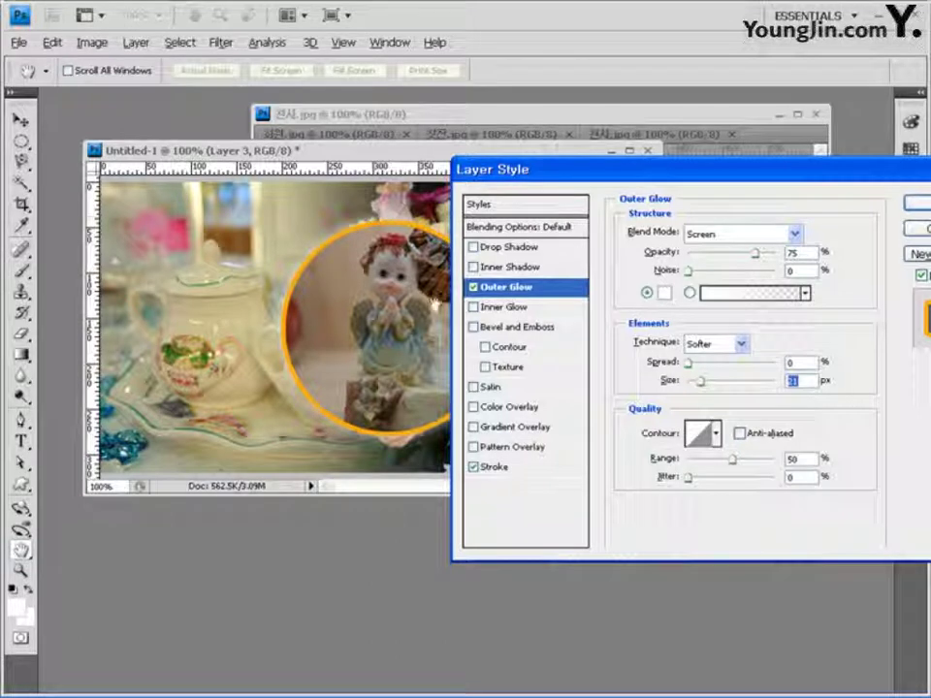
drag(554, 176, 530, 340)
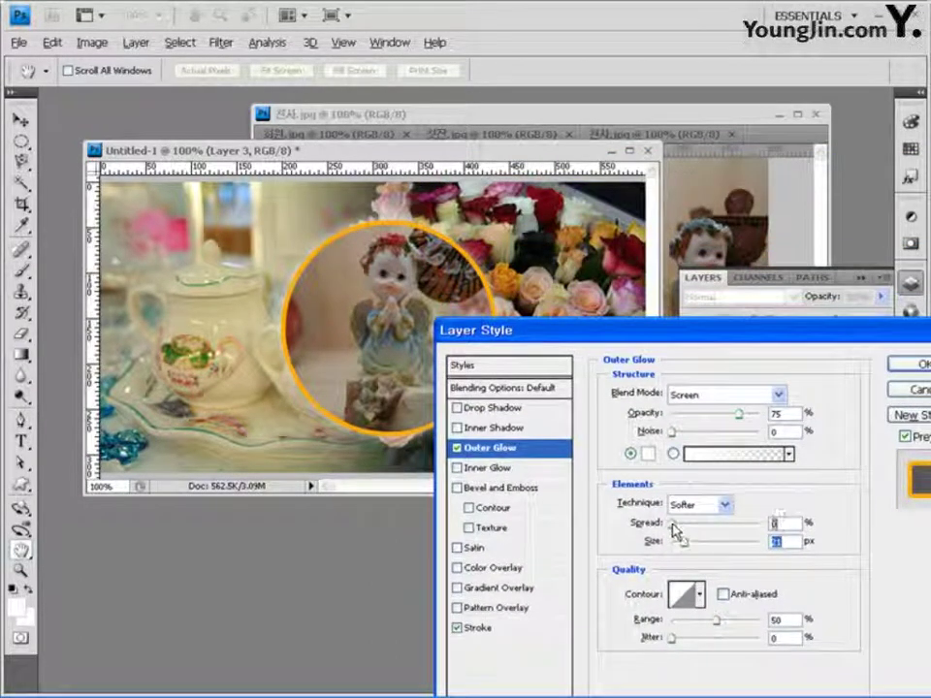
drag(675, 534, 683, 528)
drag(654, 339, 364, 201)
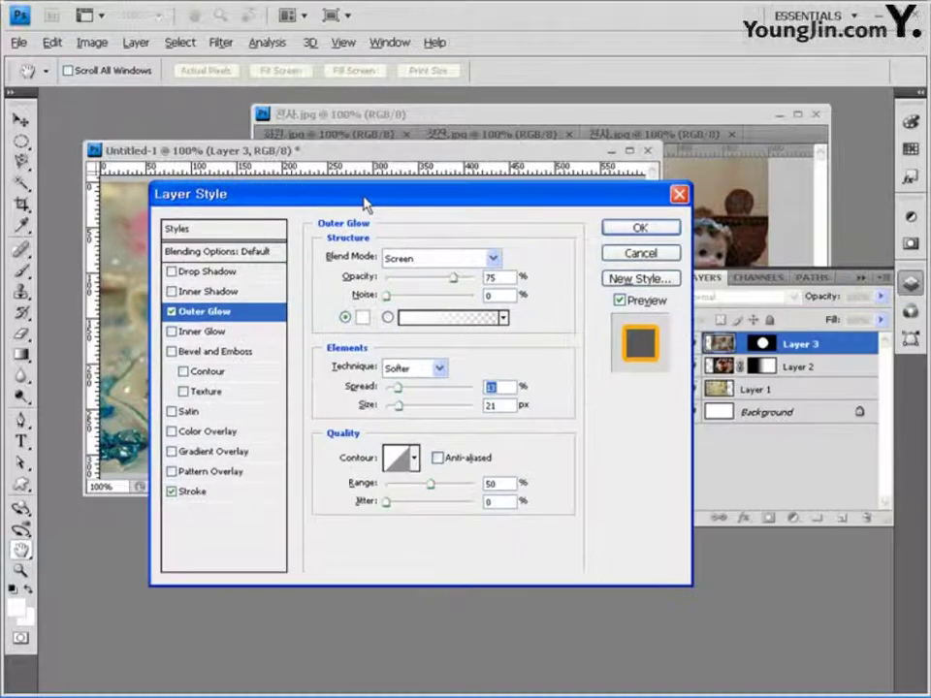
click(660, 231)
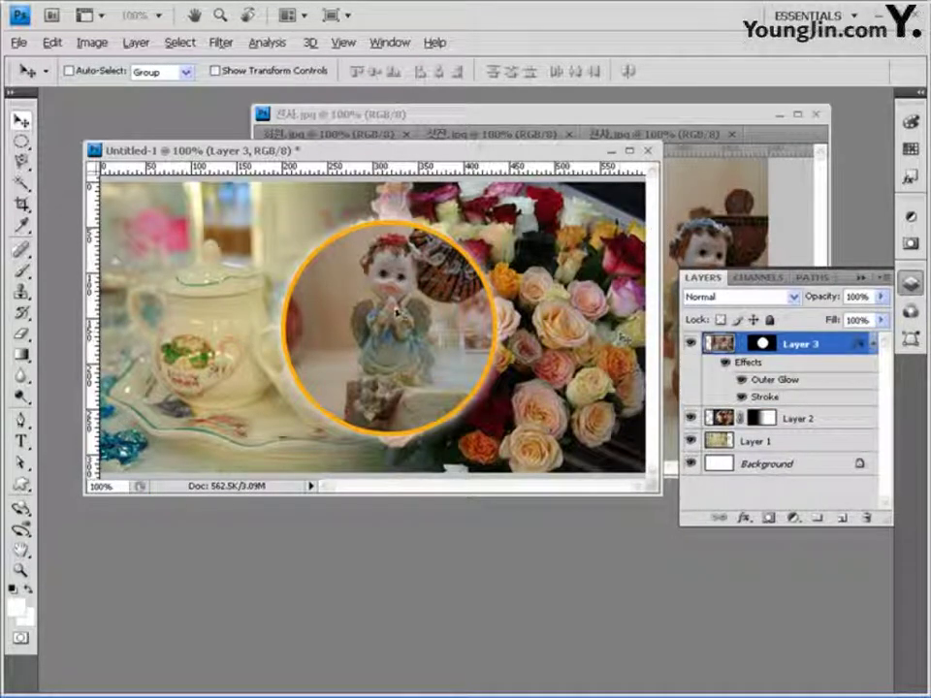
Step: Target the Layer 3 image rather than its mask and move the angel slightly down inside the circle
mouse_move(381, 313)
mouse_down()
mouse_move(393, 323)
mouse_move(380, 322)
mouse_up()
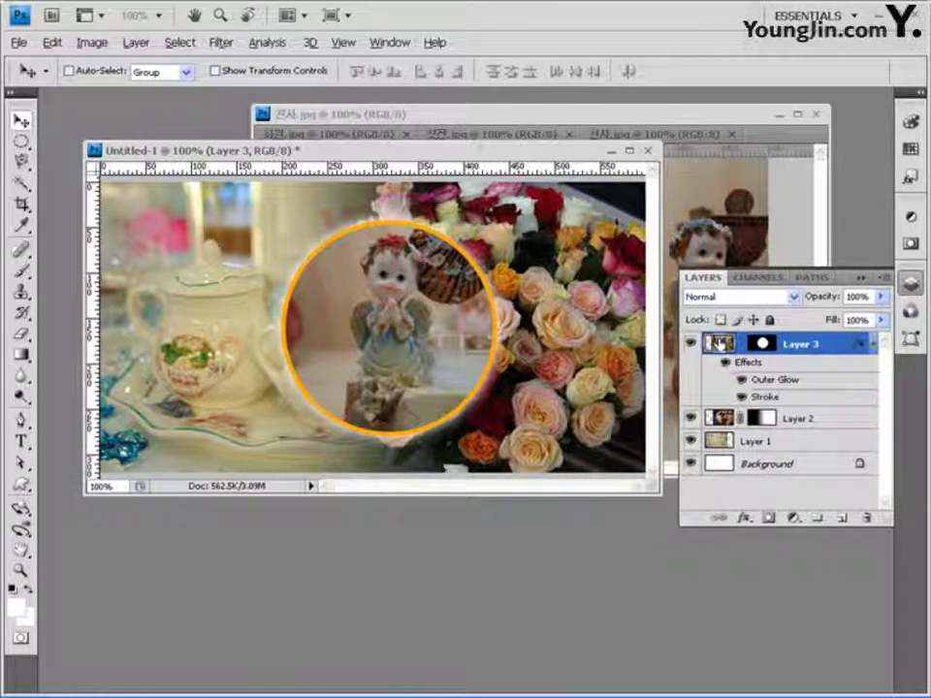
click(762, 343)
click(716, 343)
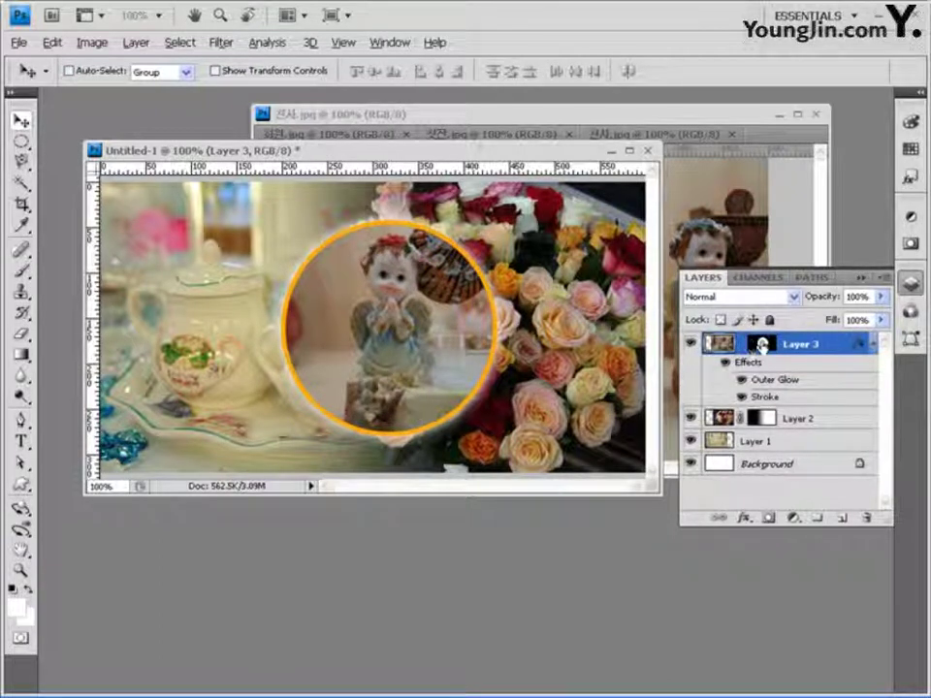
click(762, 343)
click(715, 343)
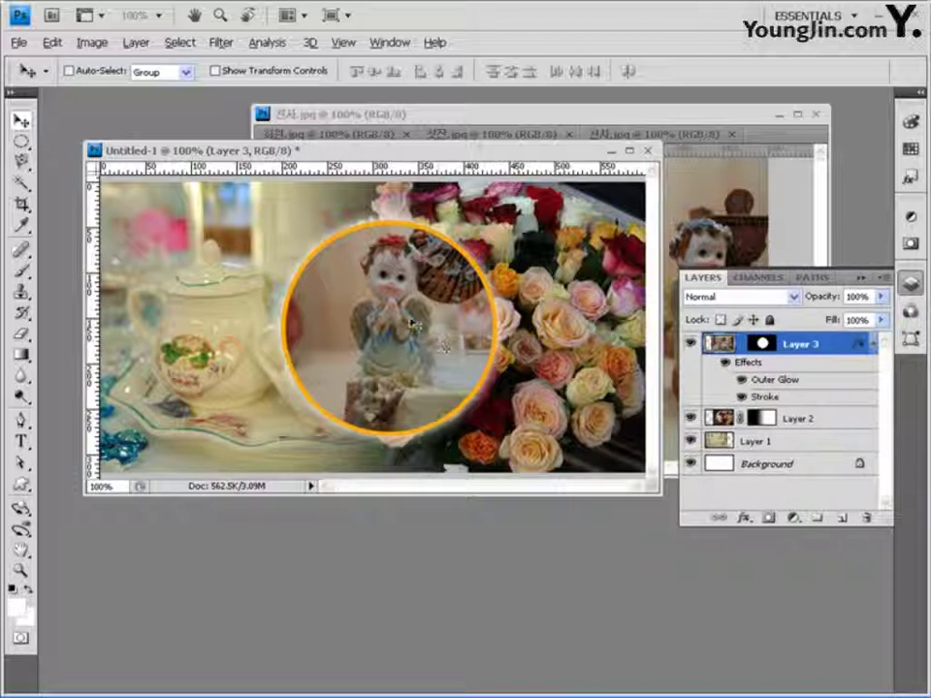
mouse_move(393, 320)
mouse_down()
mouse_move(404, 320)
mouse_move(401, 328)
mouse_up()
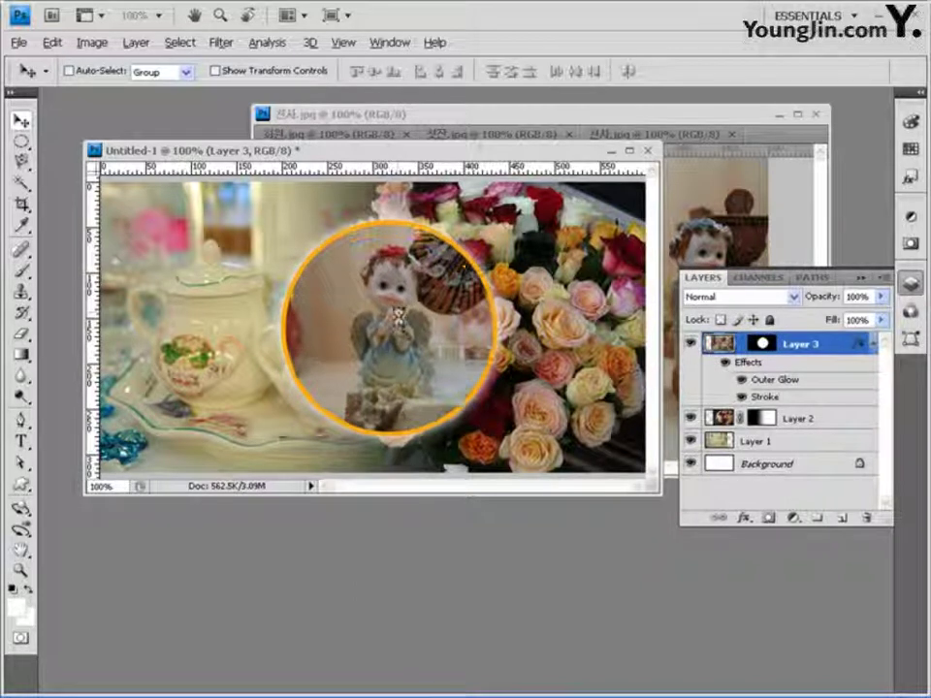
Step: Move Layer 3's circular mask slightly right and down, and shift the angel image slightly right inside it
click(765, 345)
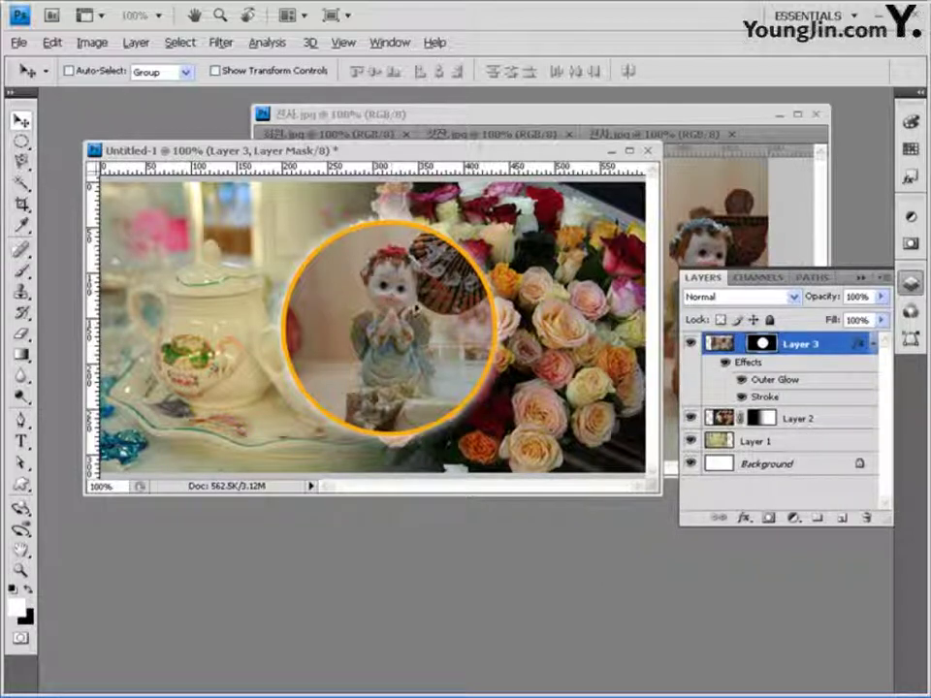
drag(384, 284, 420, 318)
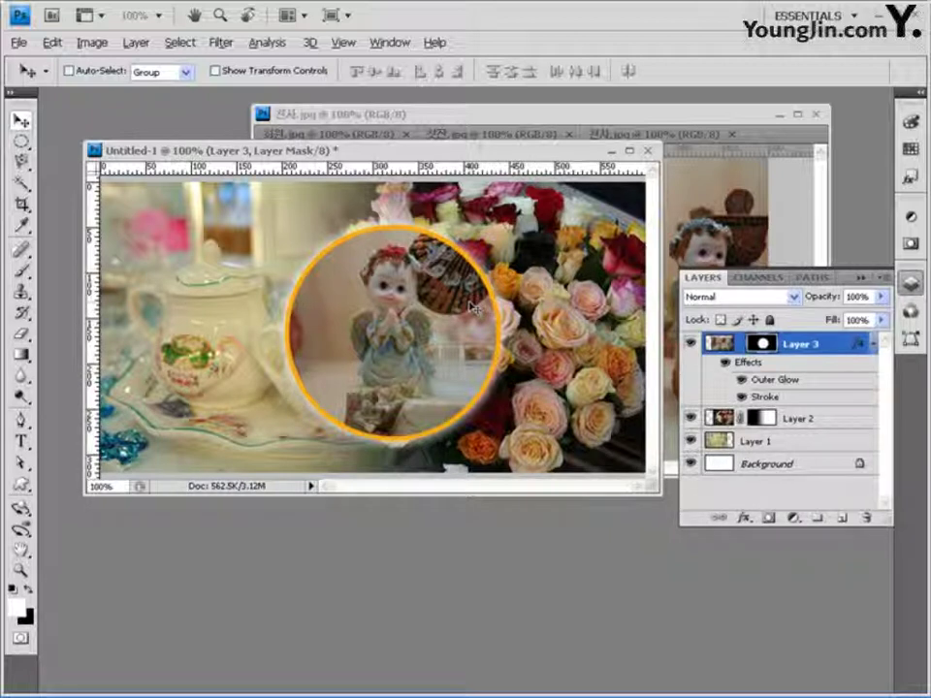
key(ctrl+2)
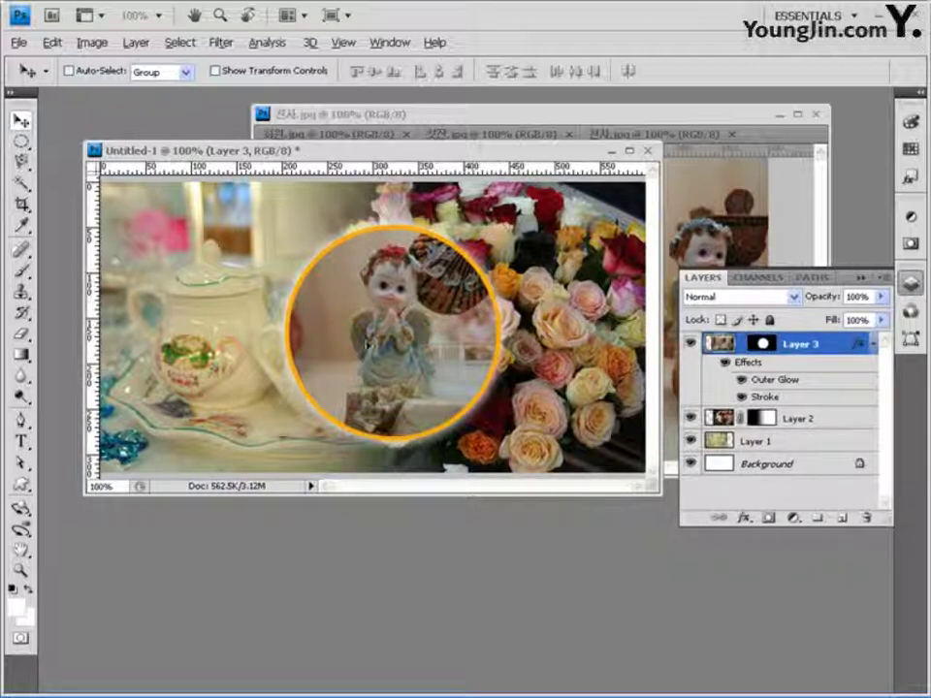
drag(280, 260, 307, 264)
drag(401, 339, 380, 340)
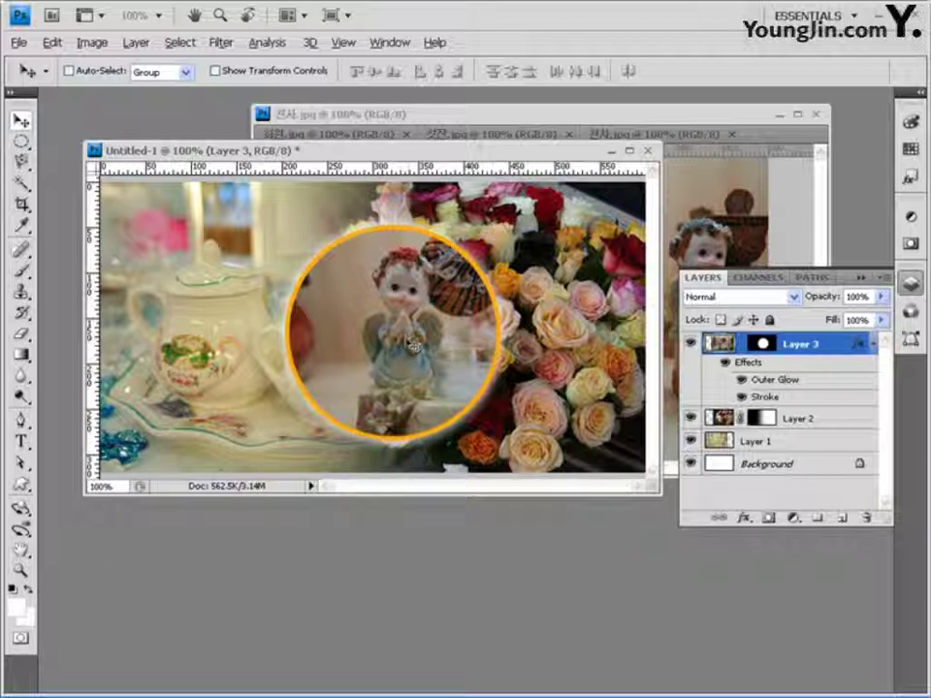
Step: Link Layer 3's image to its layer mask and move the two together
click(743, 345)
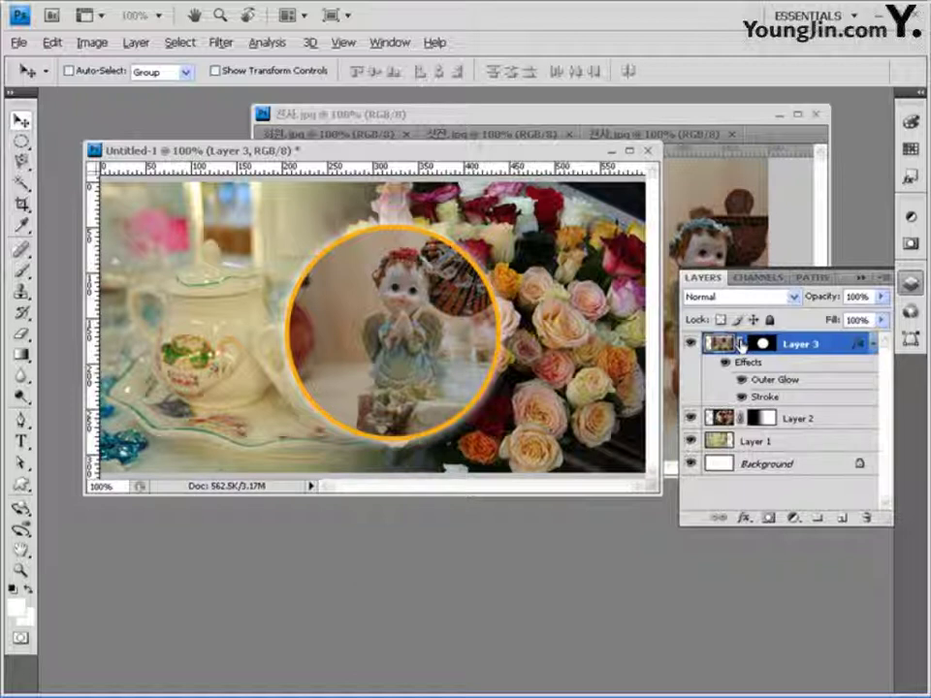
mouse_move(310, 247)
mouse_down()
mouse_move(326, 250)
mouse_move(299, 248)
mouse_up()
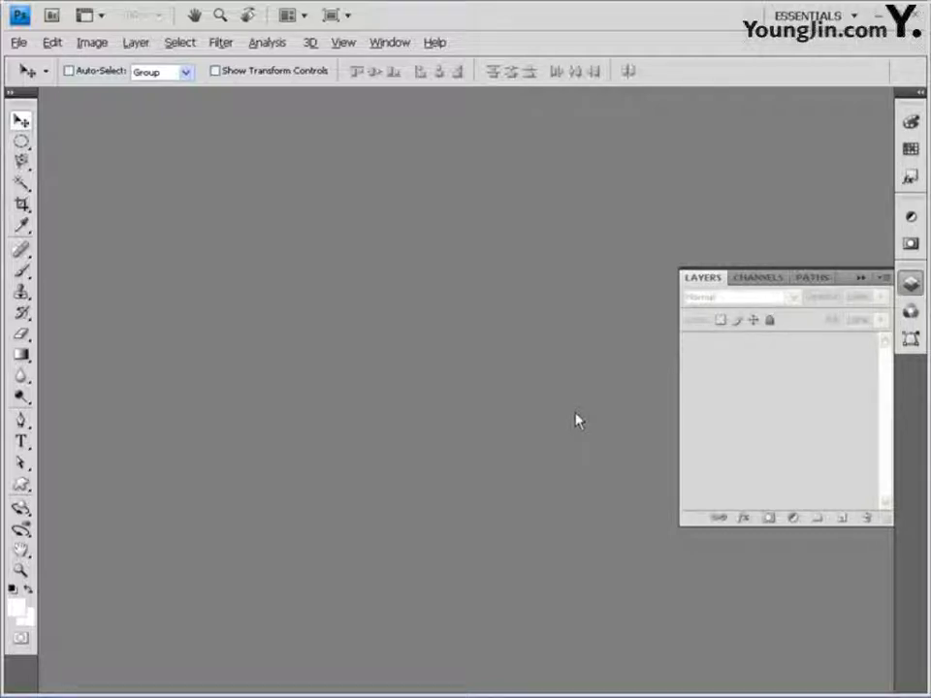
Step: Create a new 350 × 400 pixel document at 72 pixels/inch, RGB Color, with a white background, and float its window
click(19, 42)
click(38, 51)
double_click(425, 291)
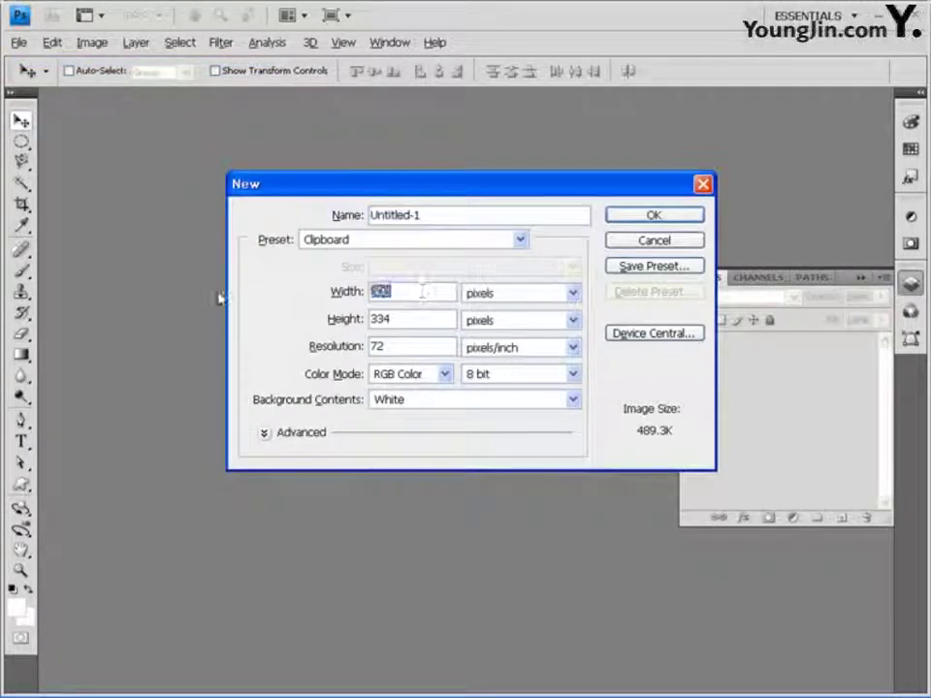
text(350)
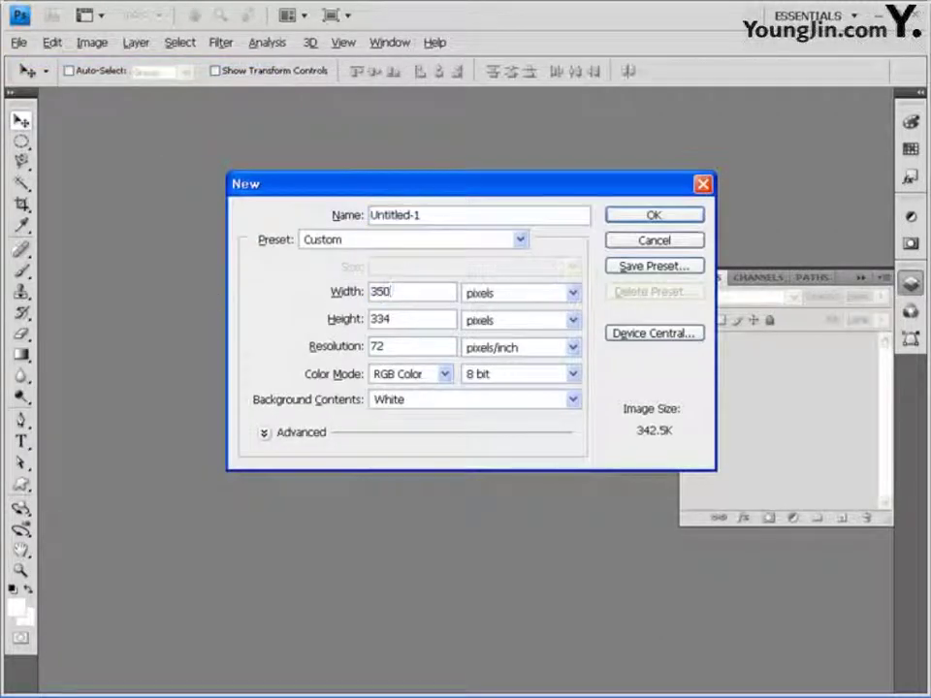
key(Tab)
key(Tab)
text(400)
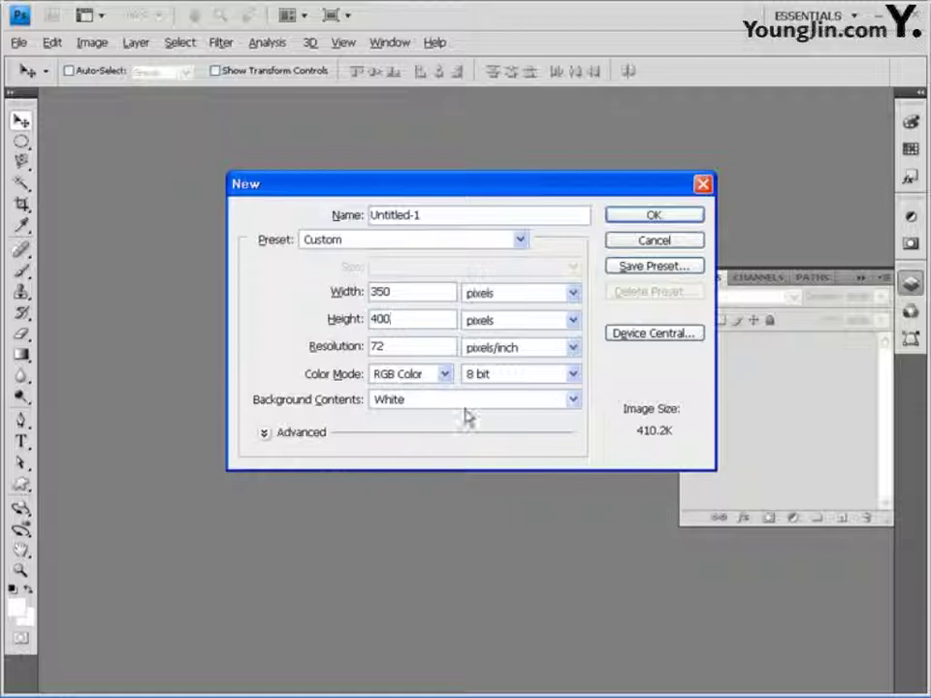
click(683, 221)
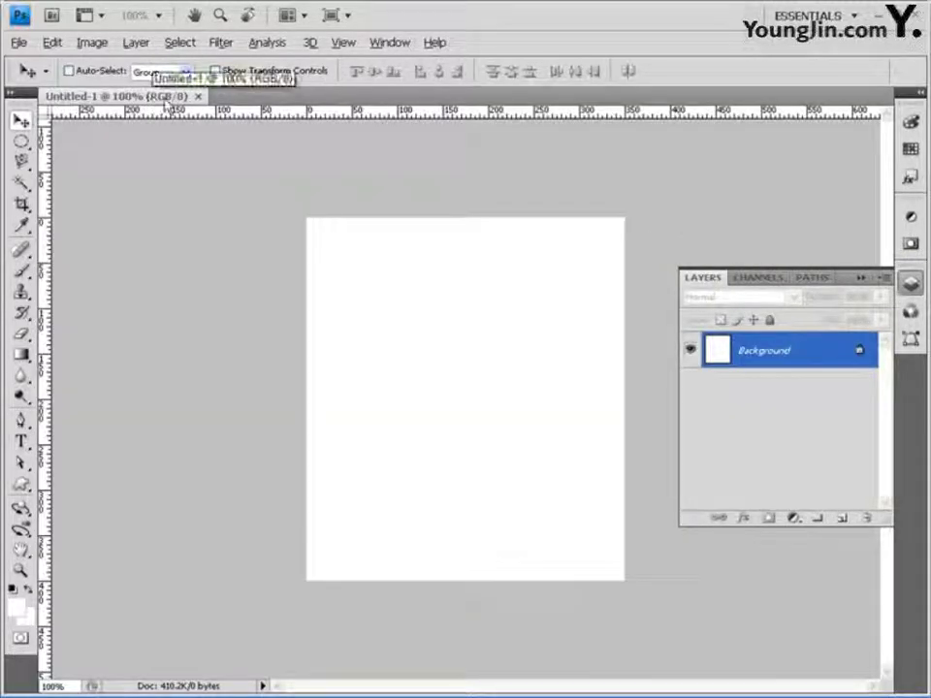
drag(150, 101, 189, 184)
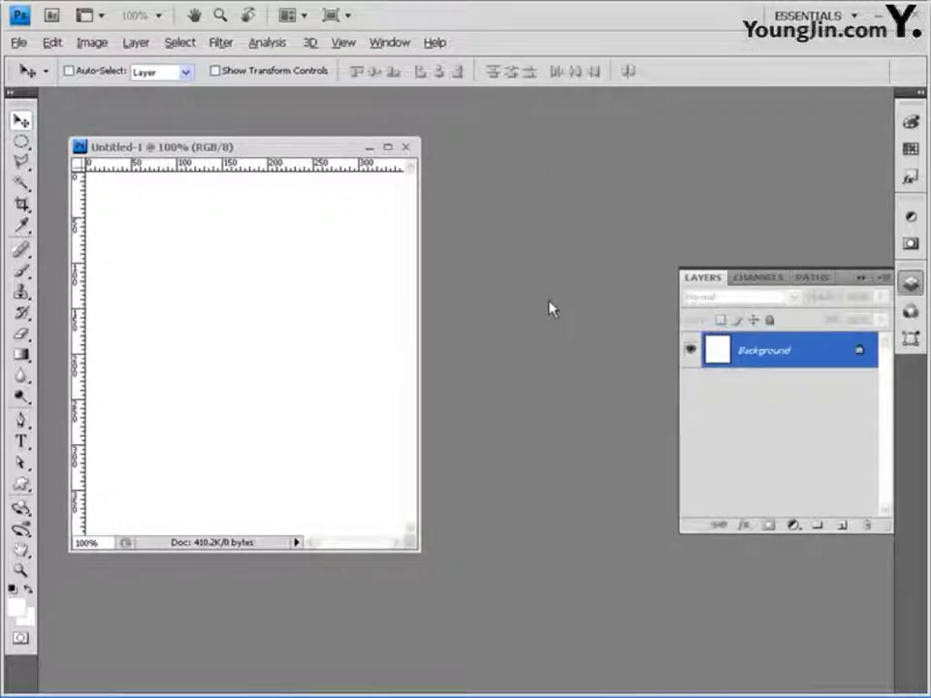
Step: Open 담장.jpg, 벚꽃.jpg, 연등.jpg and 한복.jpg together from the Chapter03 folder, using the thumbnail view
double_click(549, 308)
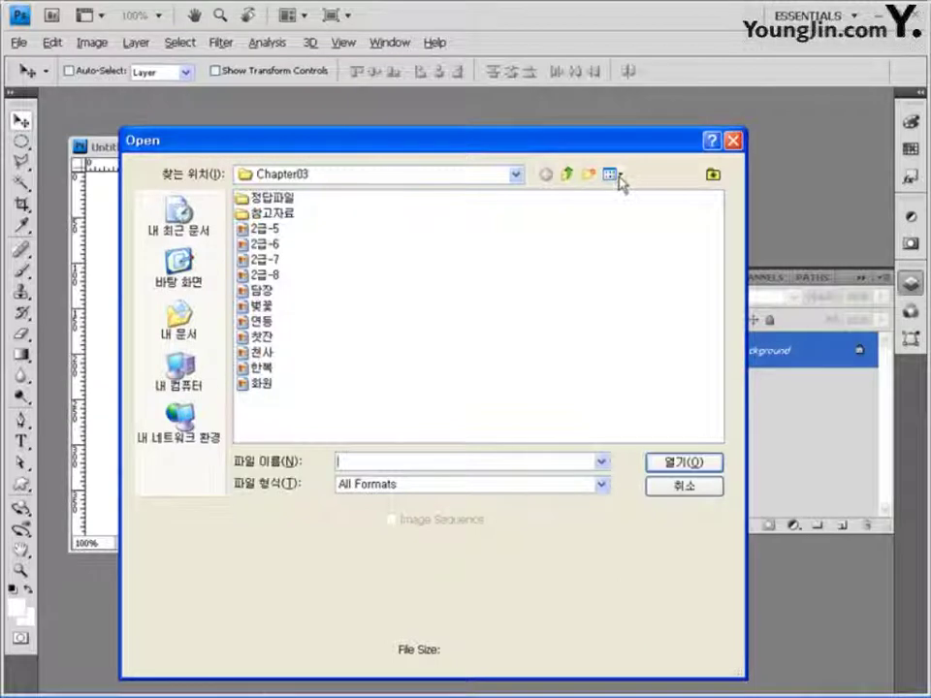
click(612, 175)
click(624, 195)
mouse_move(721, 273)
mouse_down()
mouse_move(721, 329)
mouse_move(722, 294)
mouse_up()
click(525, 303)
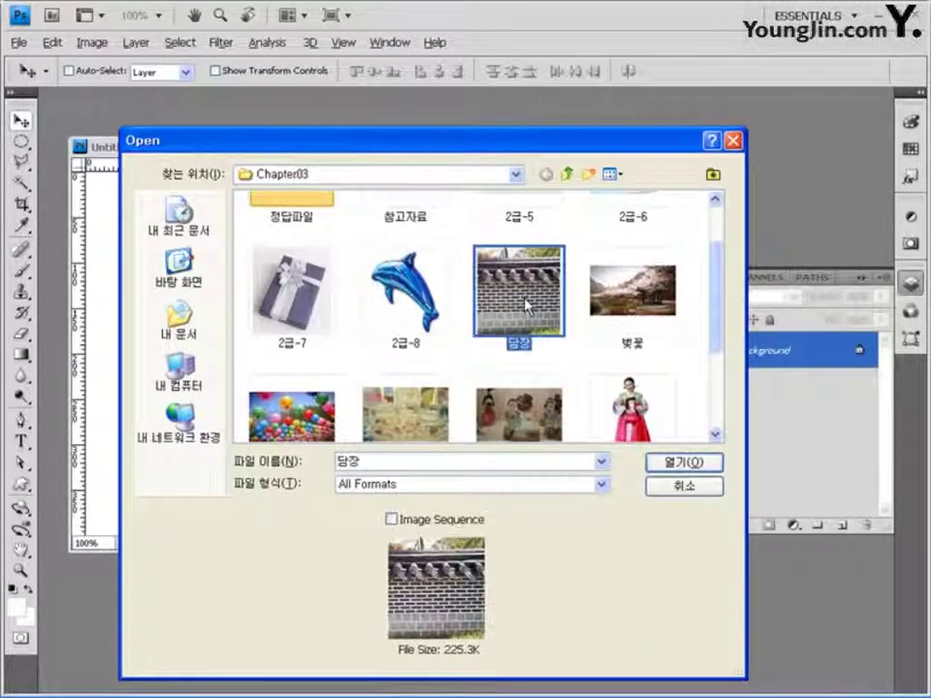
ctrl+click(660, 320)
drag(715, 291, 722, 329)
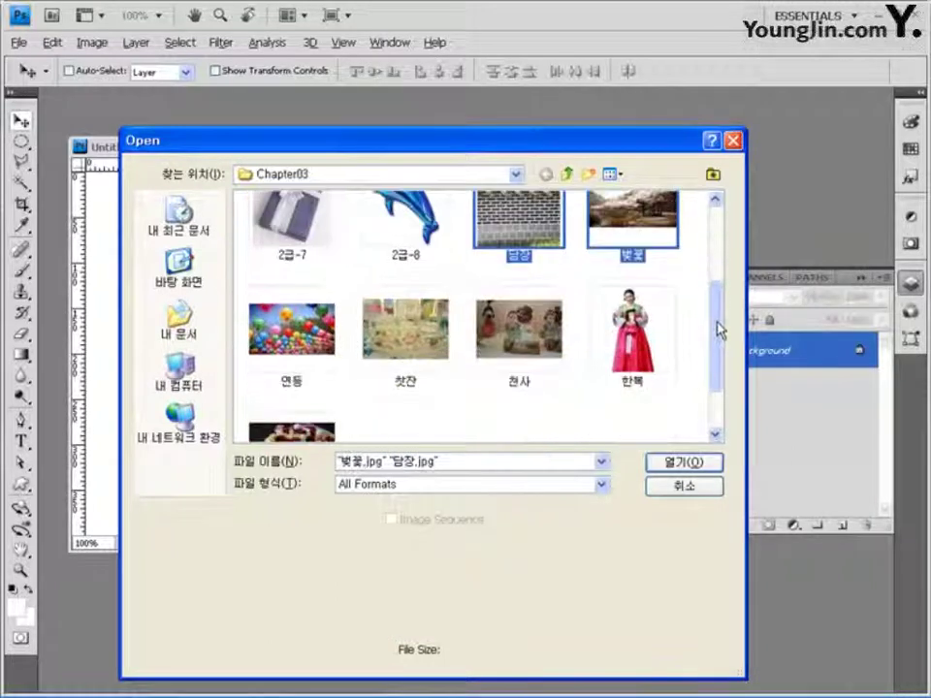
ctrl+click(291, 330)
ctrl+click(632, 329)
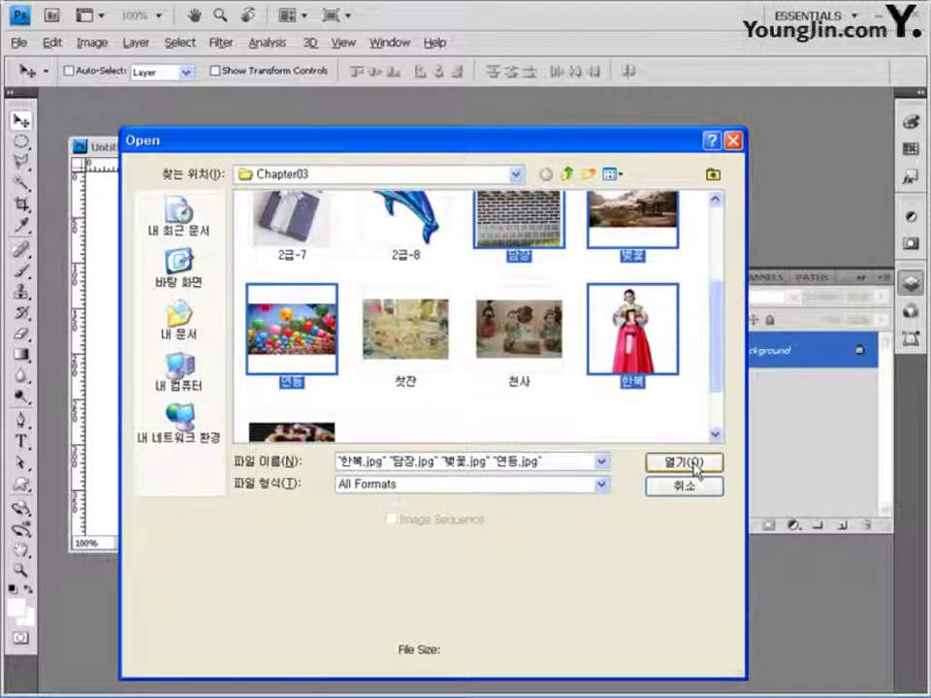
click(697, 472)
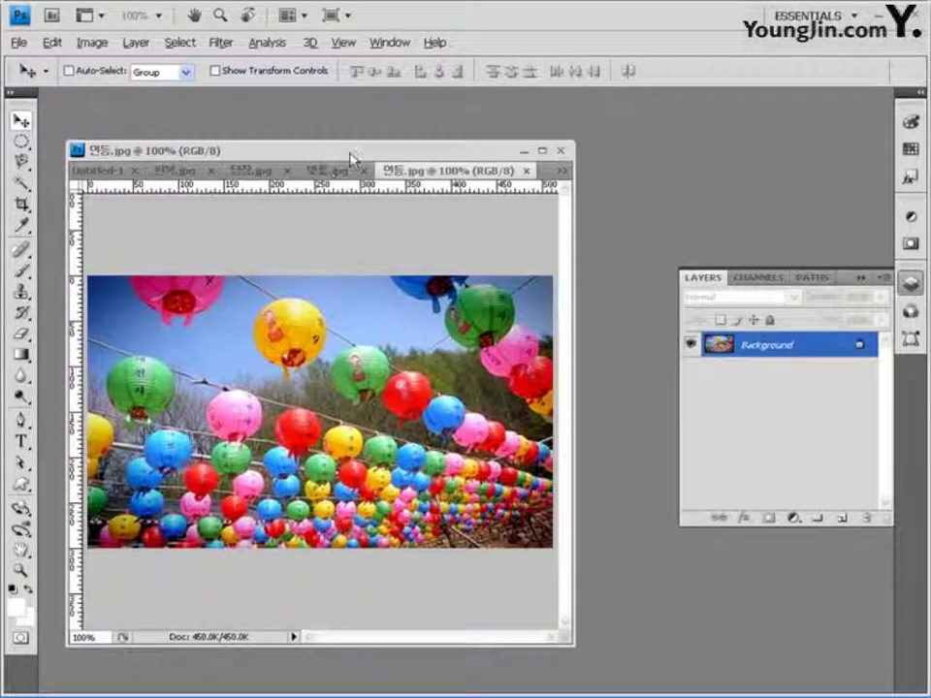
Step: Separate Untitled-1 into its own floating window and place it beside the window holding the four opened photos
drag(352, 158, 607, 130)
drag(354, 143, 129, 194)
drag(529, 131, 578, 120)
click(297, 172)
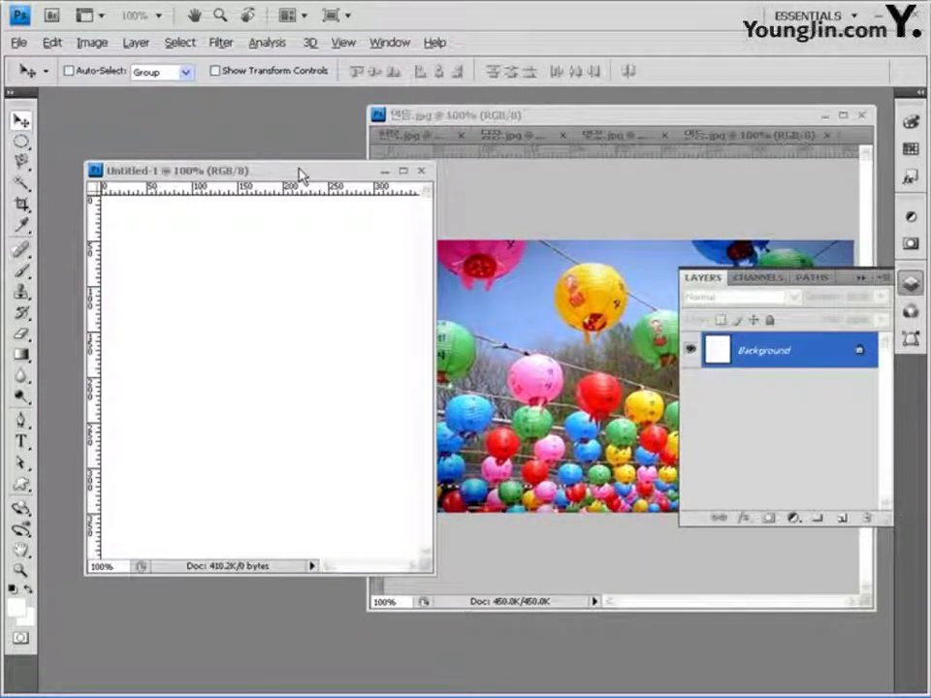
Step: Copy the entire 담장.jpg wall image and paste it into Untitled-1 as a new layer
click(519, 137)
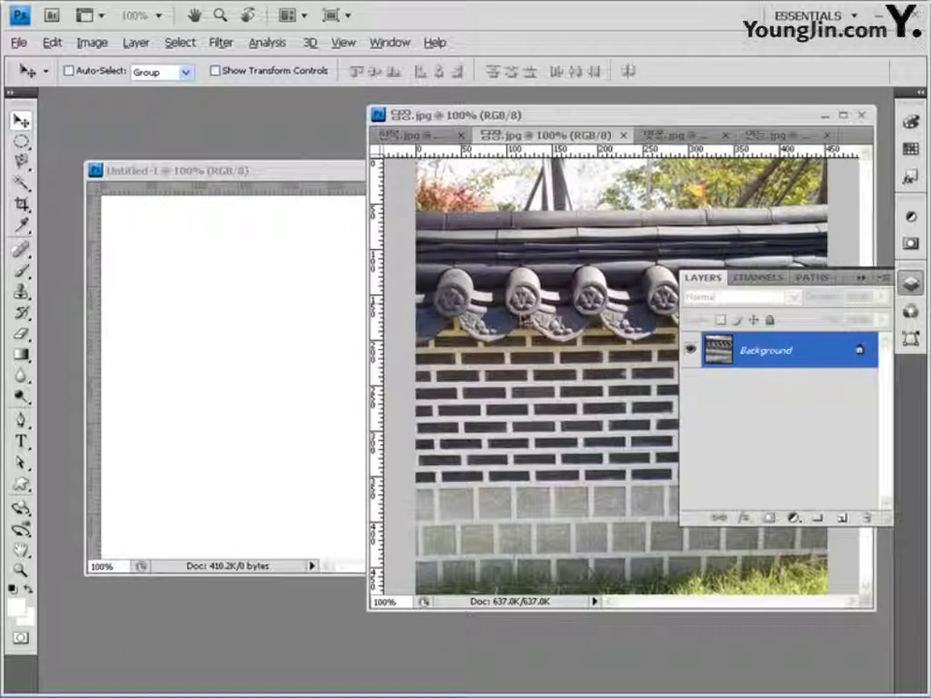
key(ctrl+a)
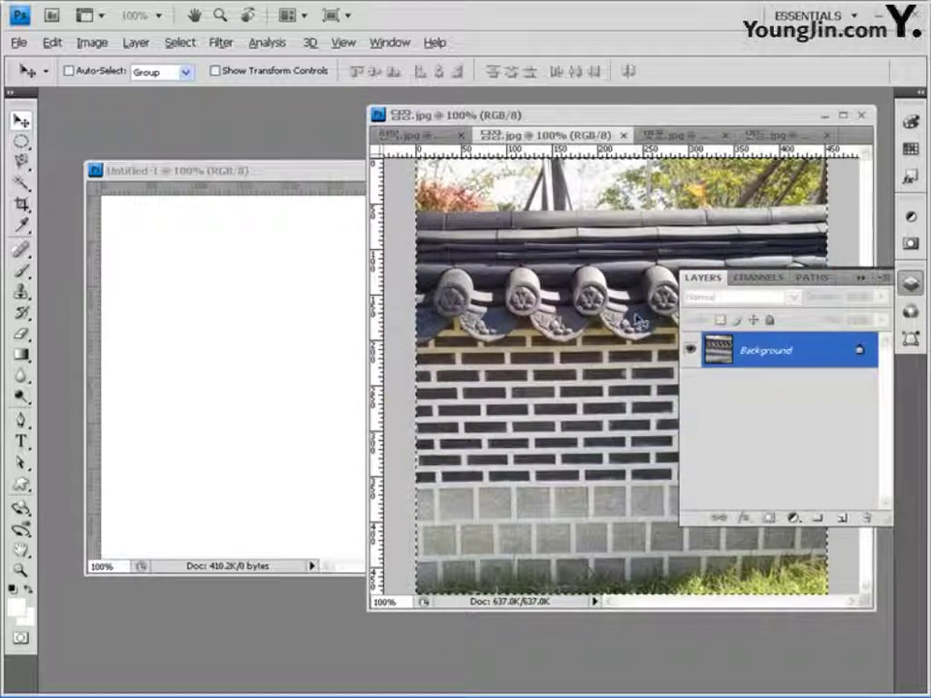
key(ctrl+c)
click(282, 329)
key(ctrl+v)
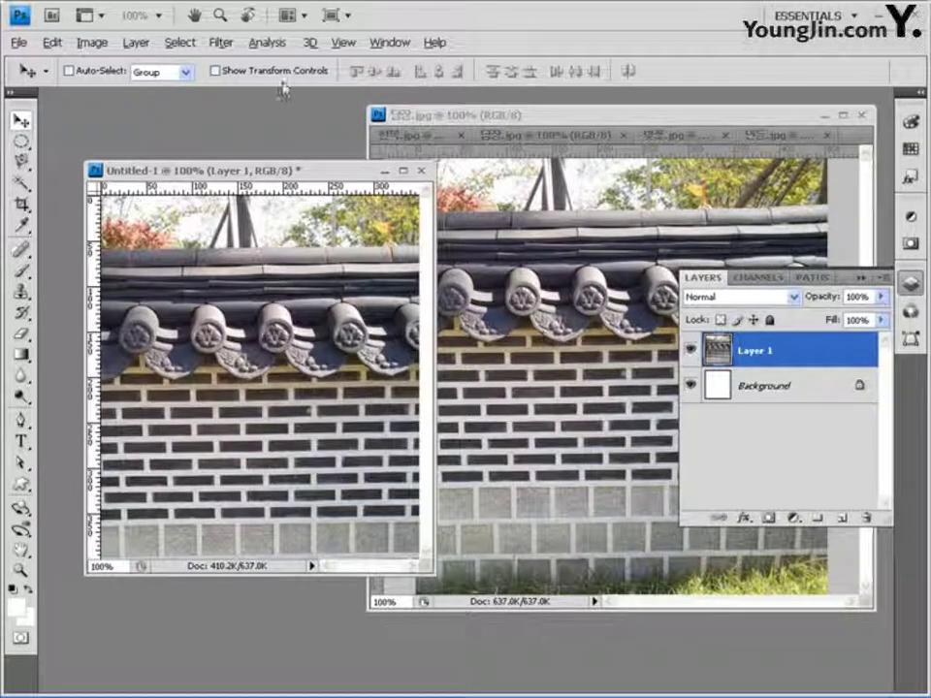
Step: Apply the Artistic Sponge filter to the wall layer with Brush Size 1, and set the layer's opacity to 50%
click(221, 42)
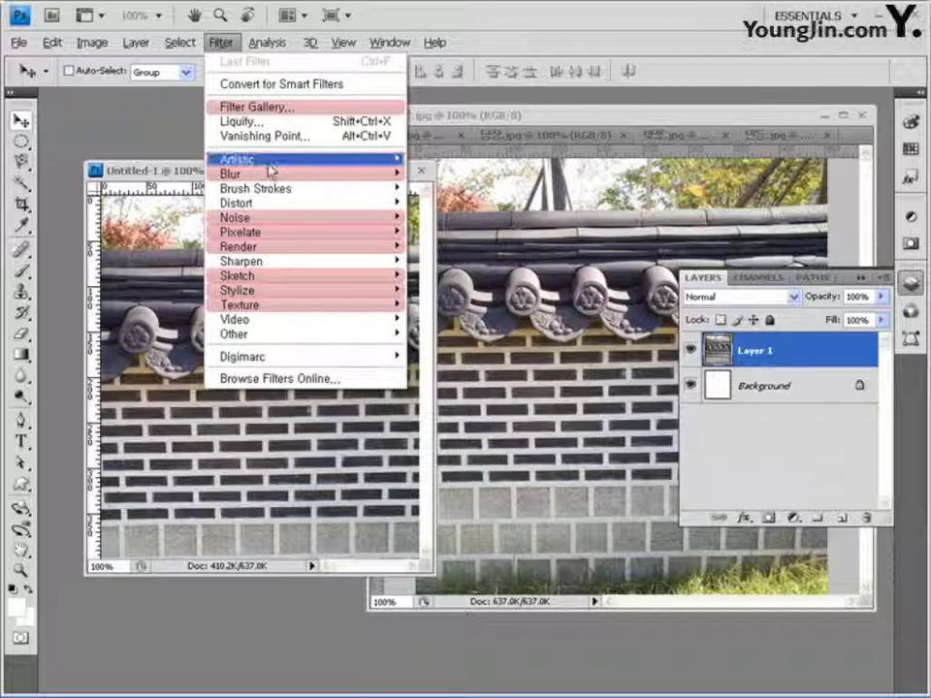
mouse_move(271, 171)
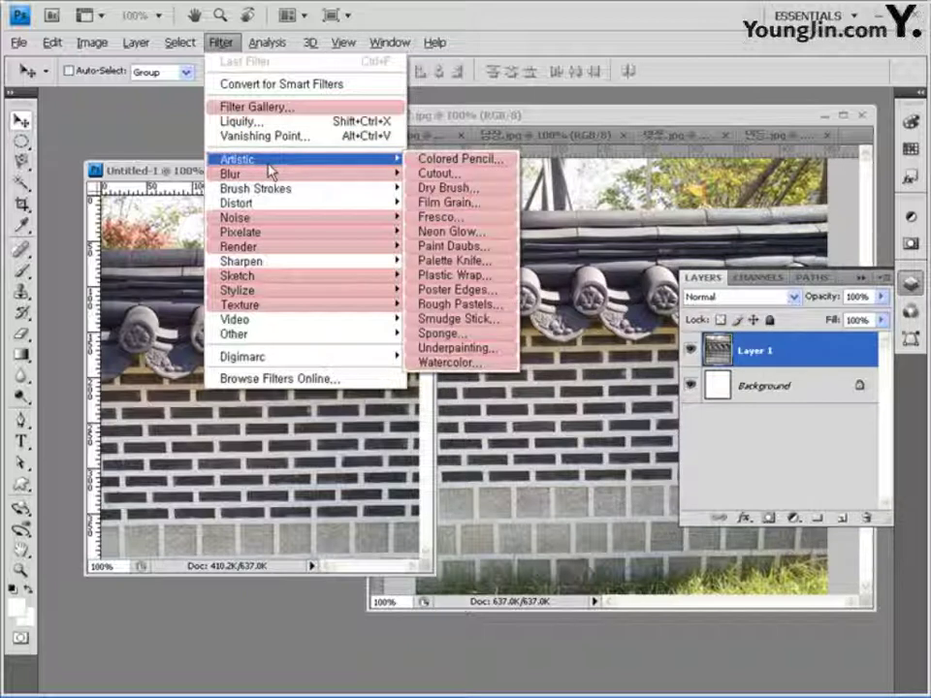
click(494, 337)
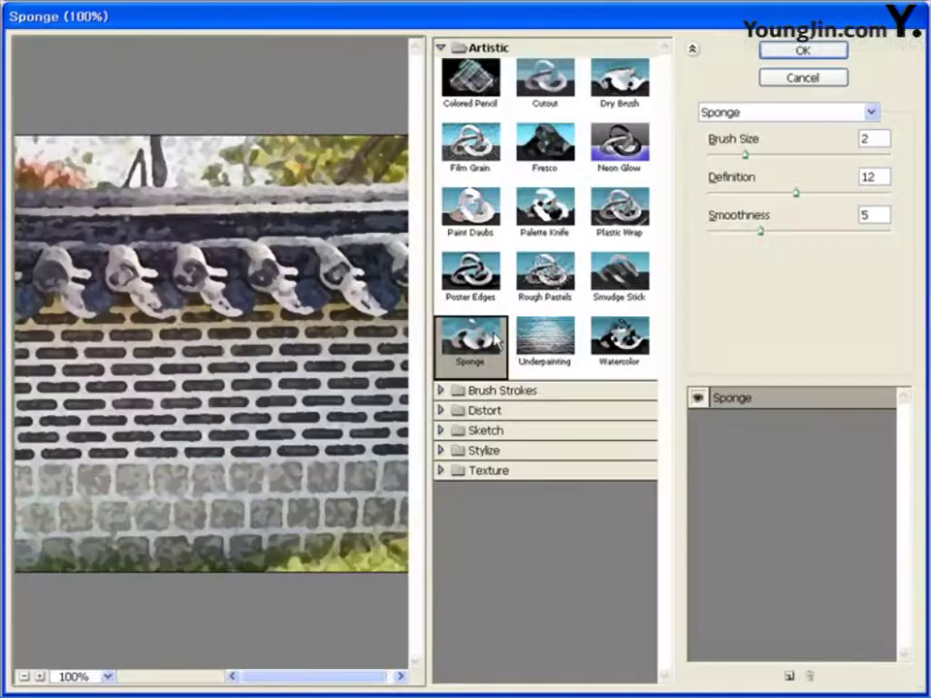
drag(745, 157, 734, 163)
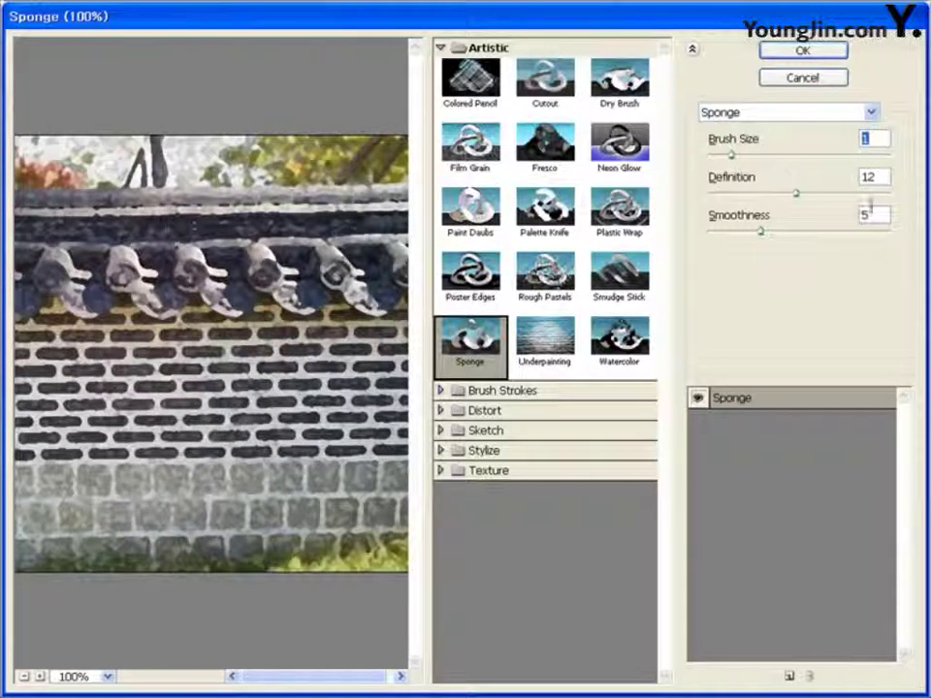
click(811, 54)
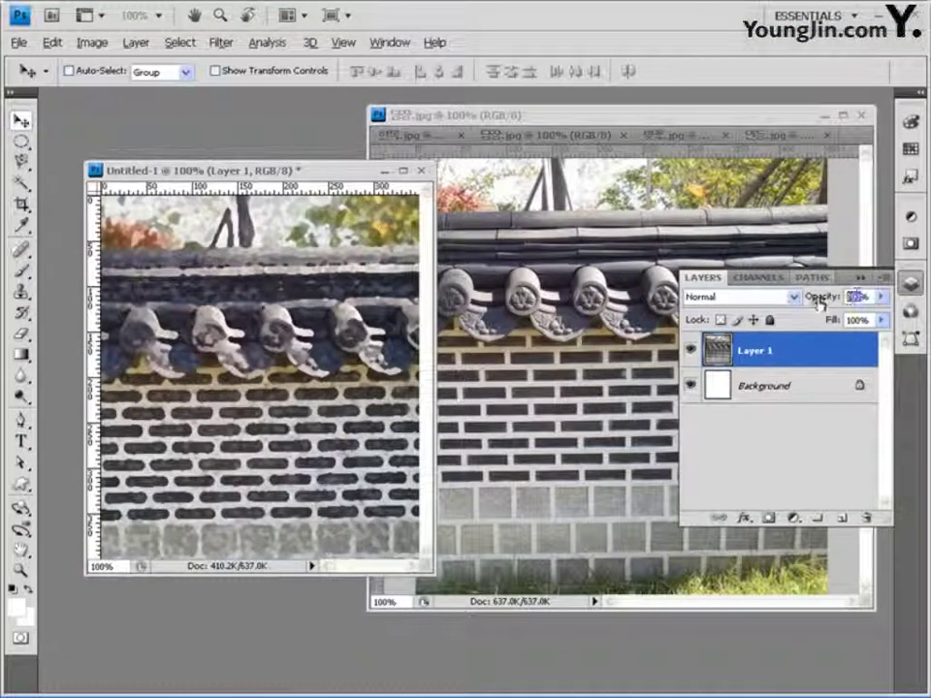
text(50)
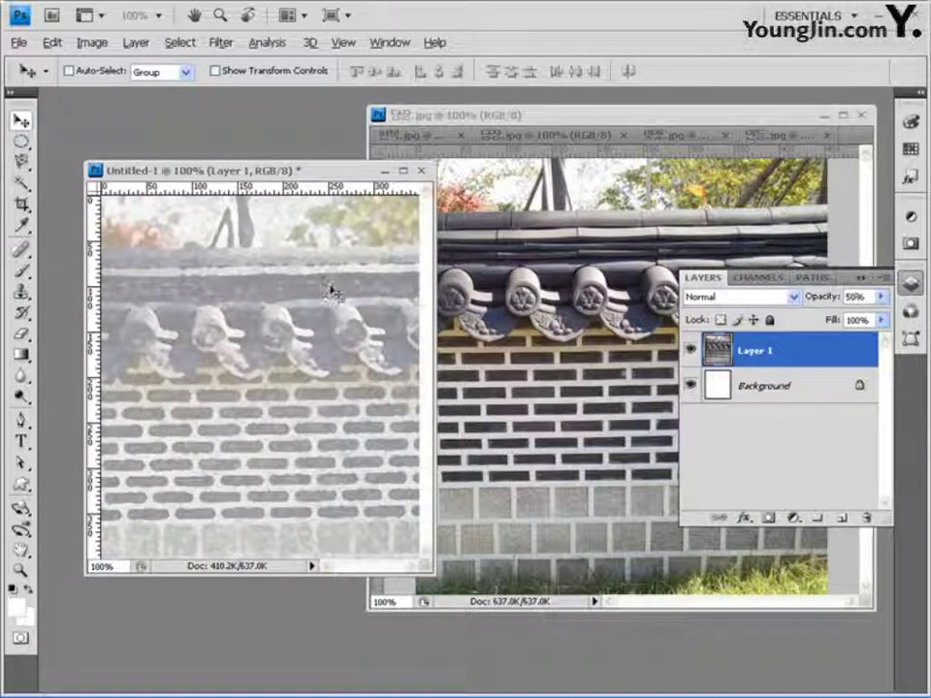
Step: Draw a white leaf custom shape about 270 pixels wide over the lower part of the wall, and nudge it into place
click(22, 488)
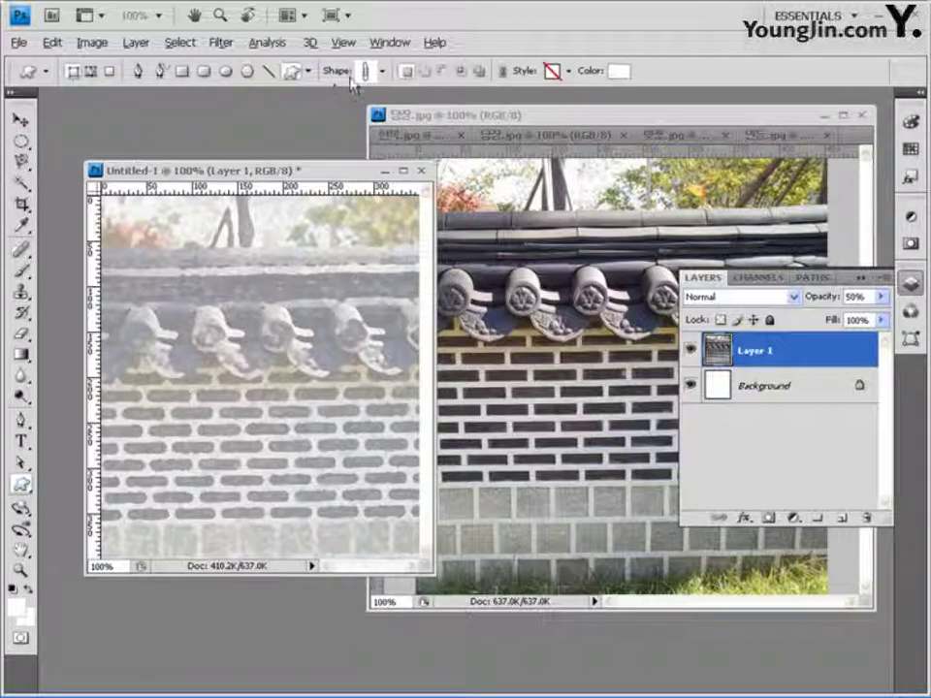
click(382, 70)
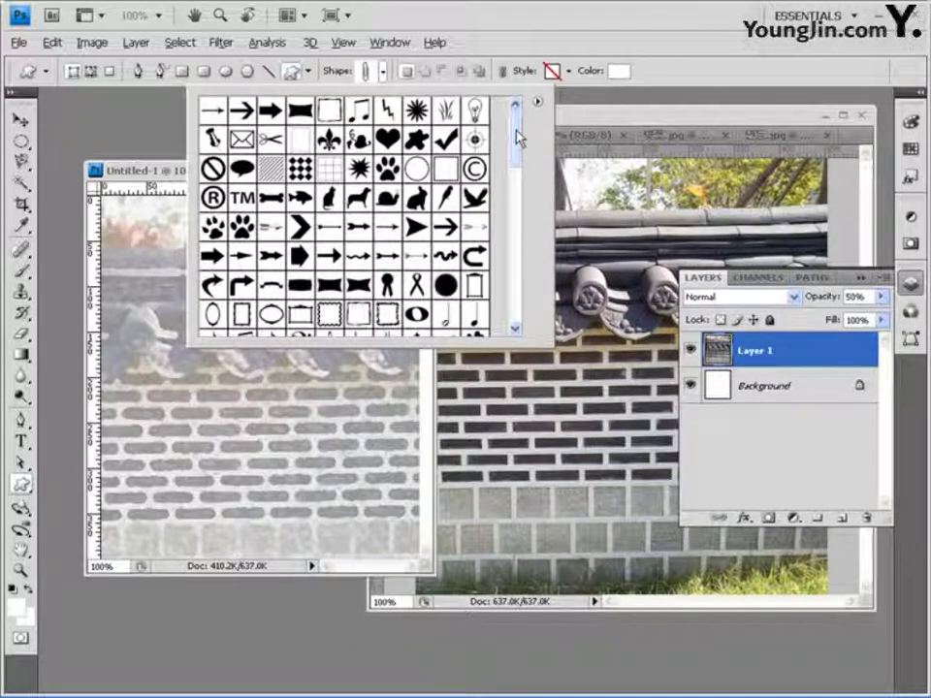
scroll(519, 139, down, 5)
click(320, 136)
click(572, 25)
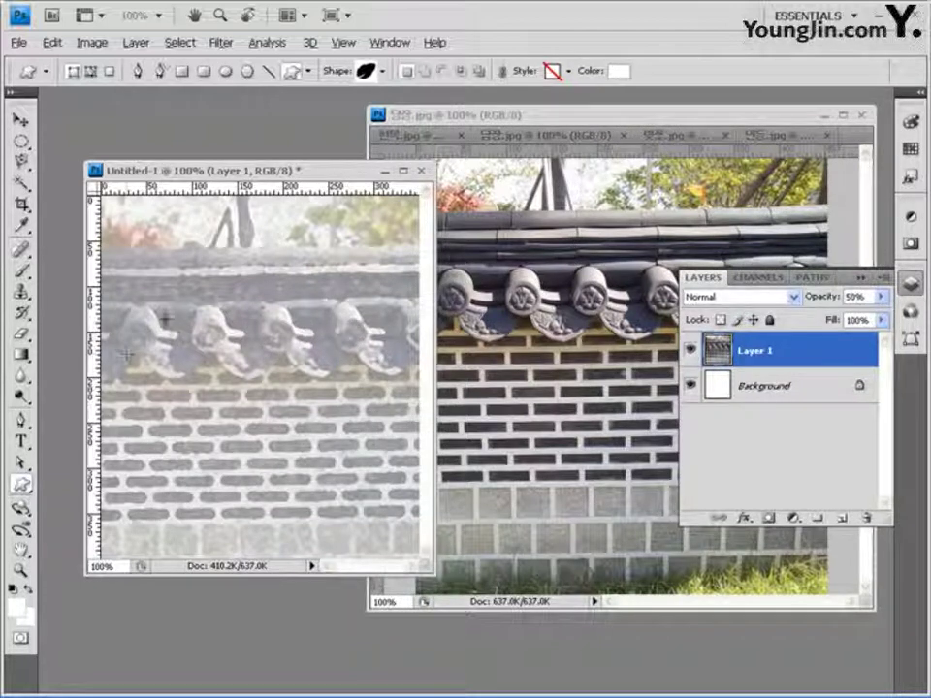
drag(139, 282, 325, 446)
drag(328, 495, 383, 588)
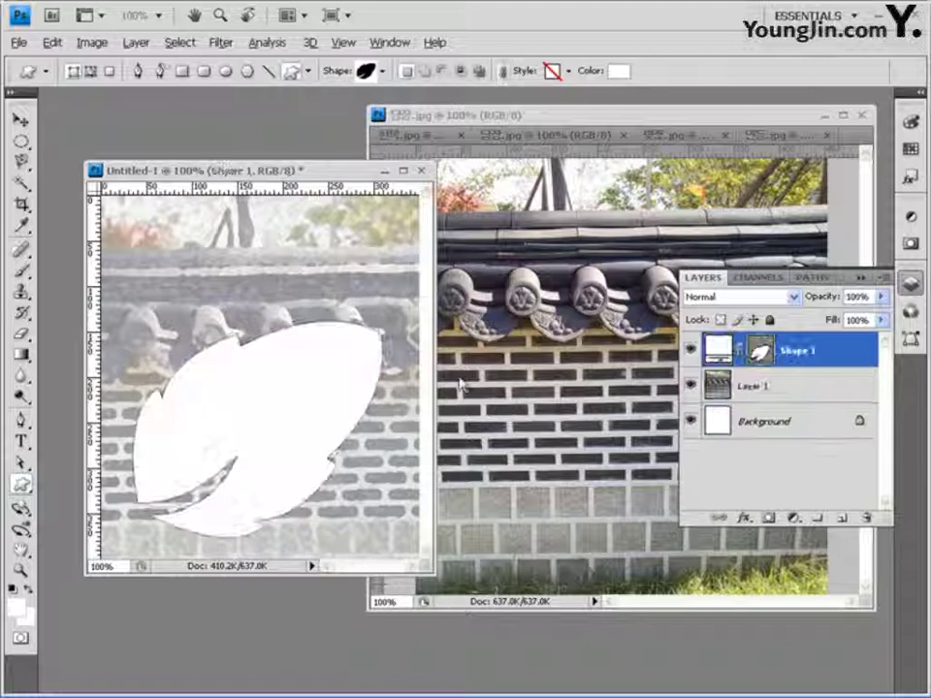
click(19, 118)
drag(278, 430, 282, 428)
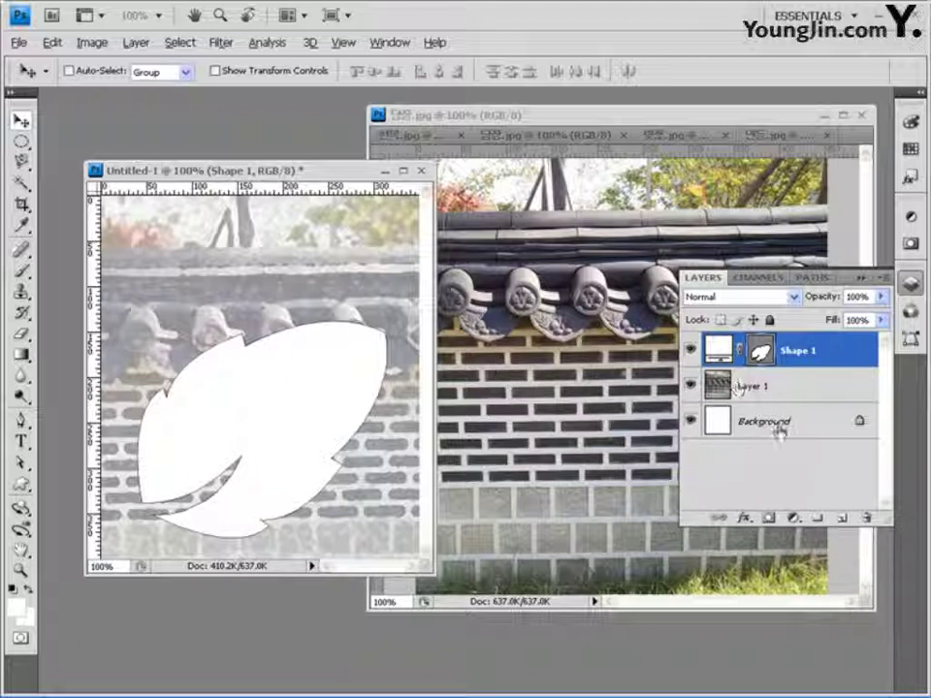
Step: Add a Drop Shadow layer style with the default settings to the leaf shape layer
click(744, 518)
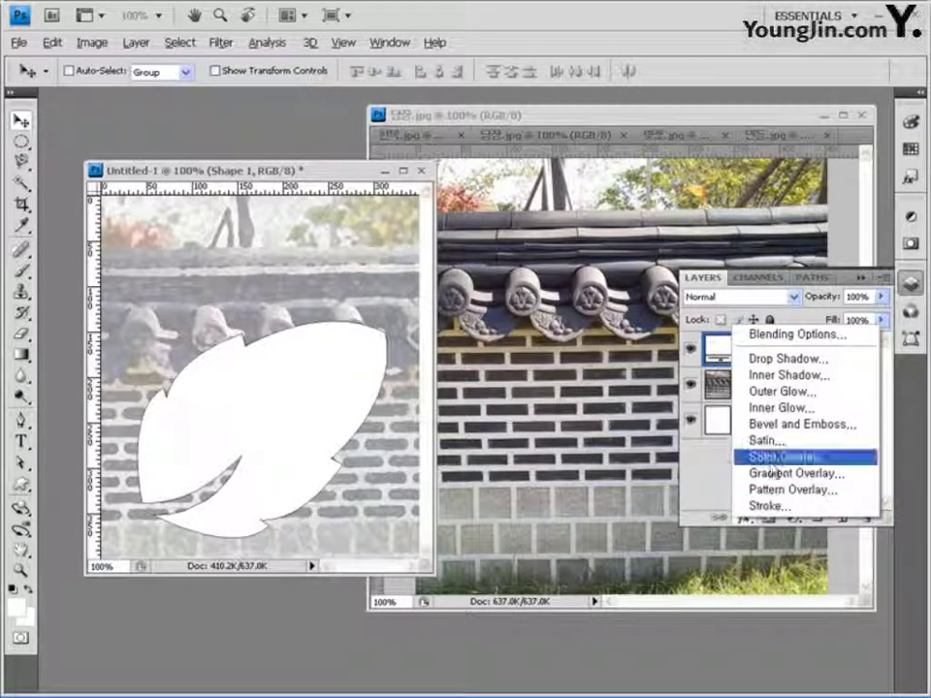
click(784, 363)
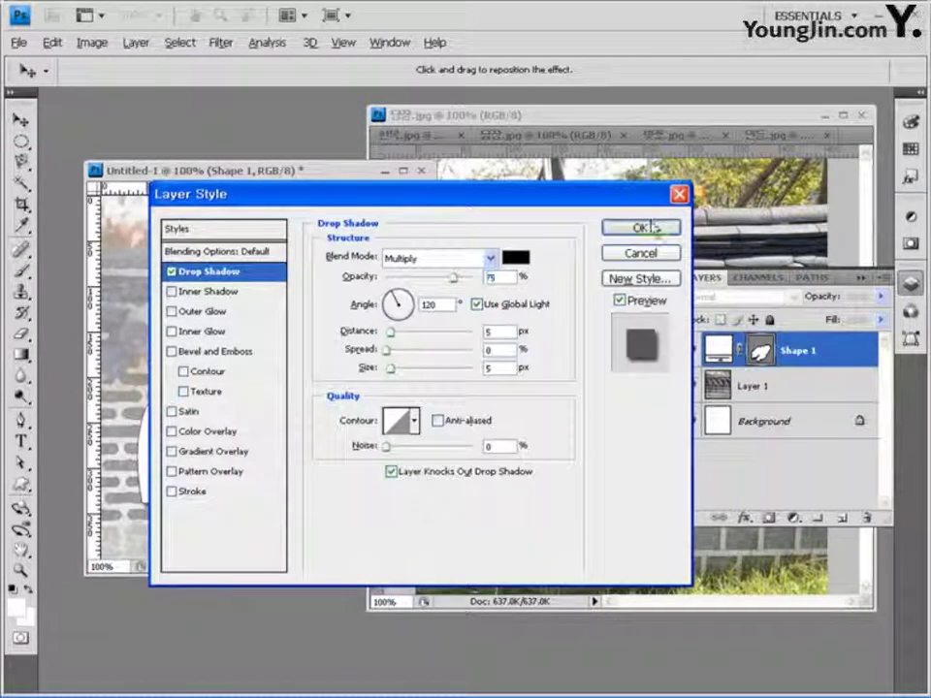
click(647, 229)
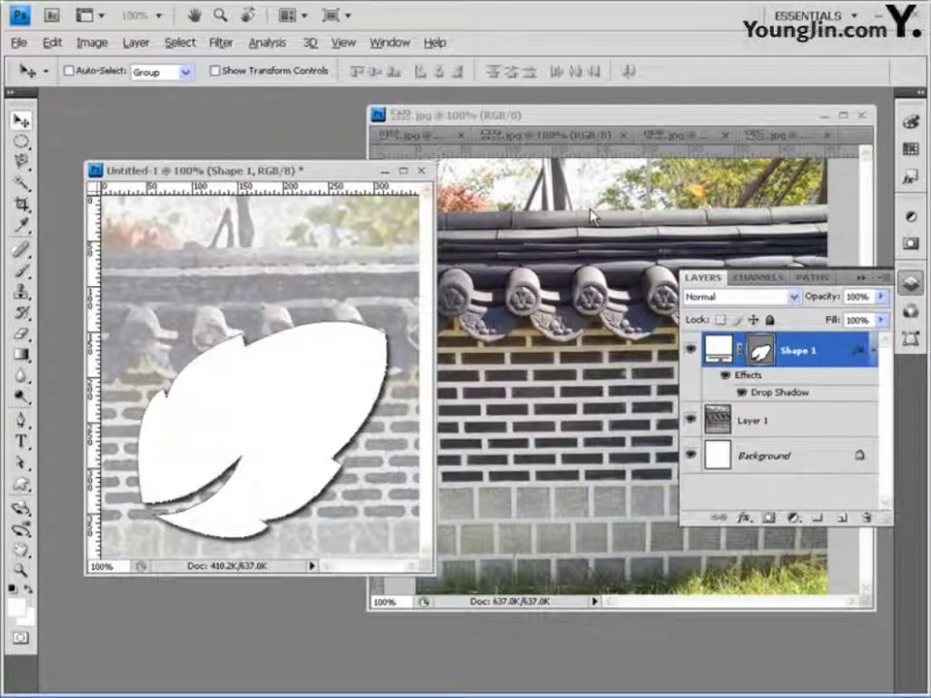
Step: Copy the entire 벚꽃.jpg image into Untitled-1, position it over the leaf, and clip it to the Shape 1 layer
click(682, 144)
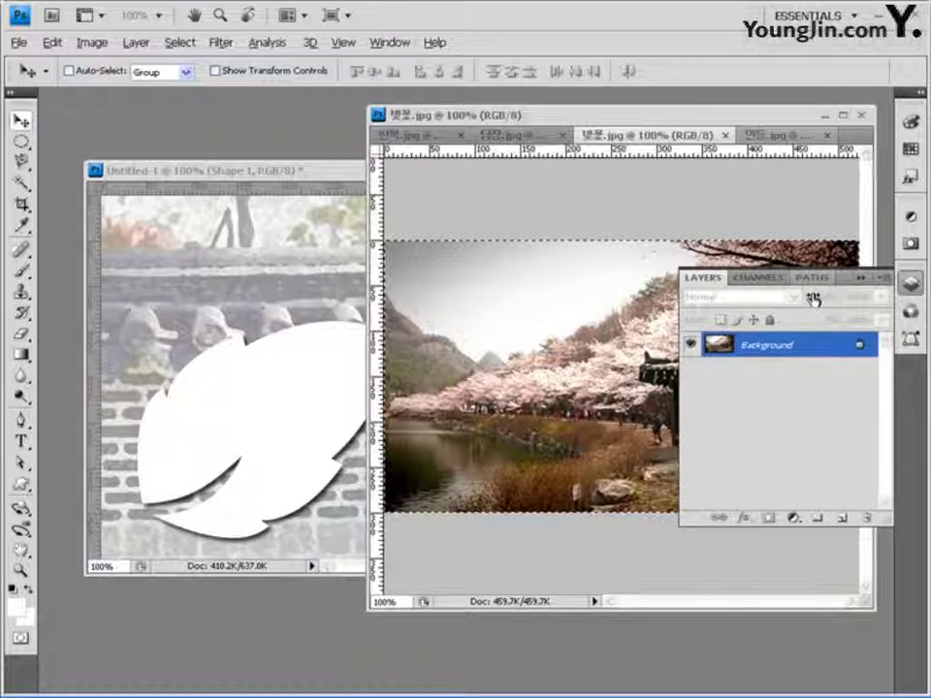
click(291, 173)
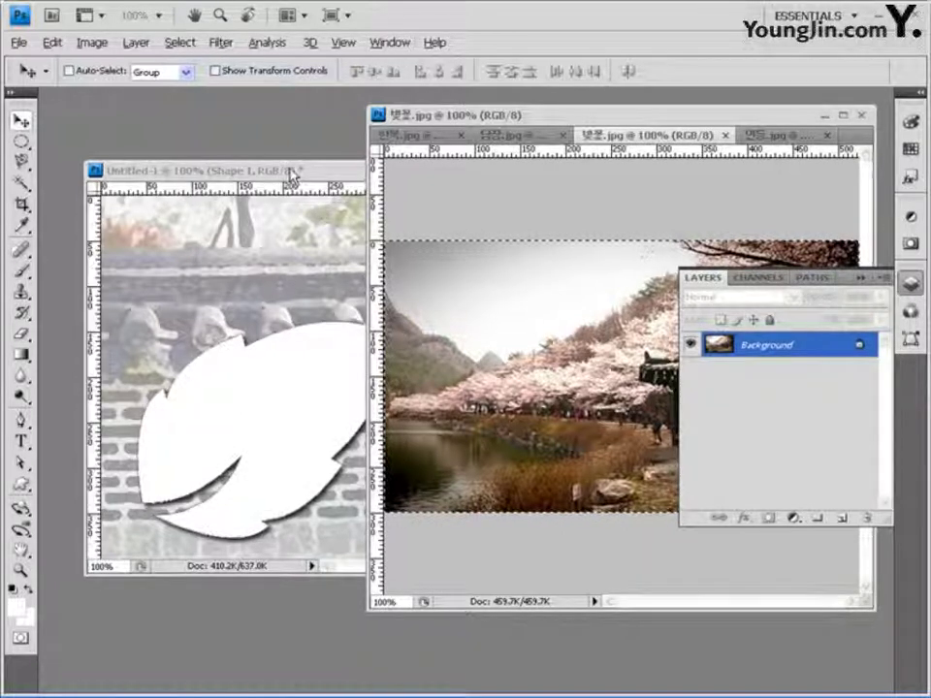
drag(538, 342, 202, 341)
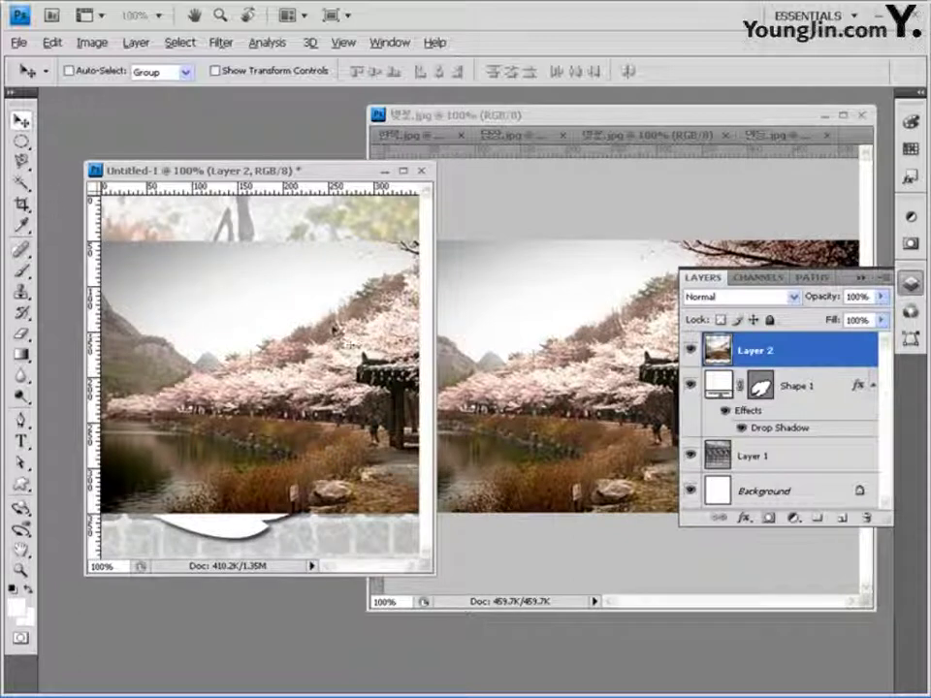
drag(297, 326, 293, 359)
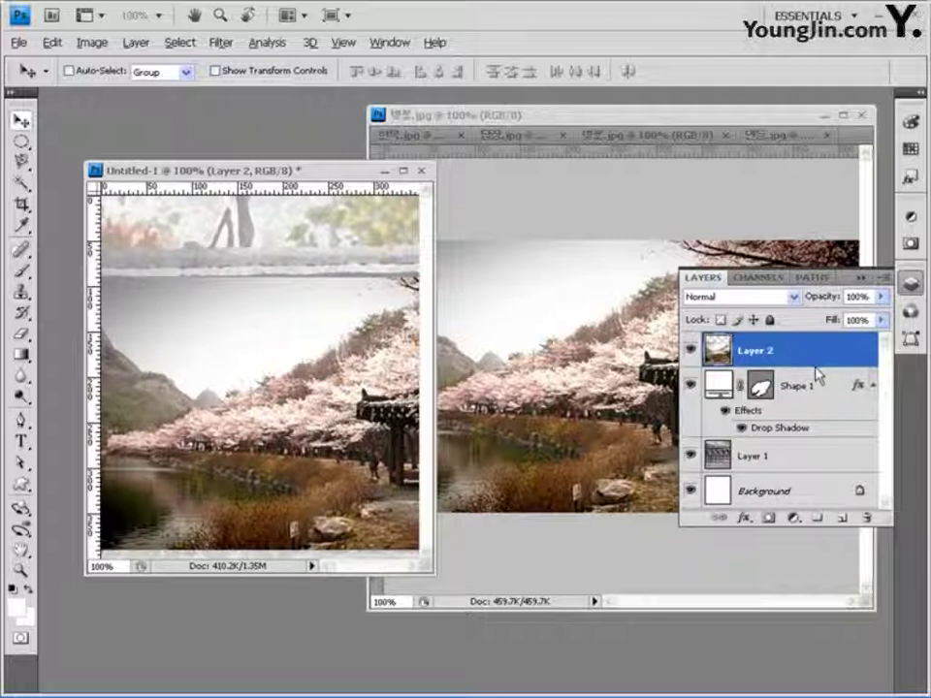
drag(820, 368, 822, 367)
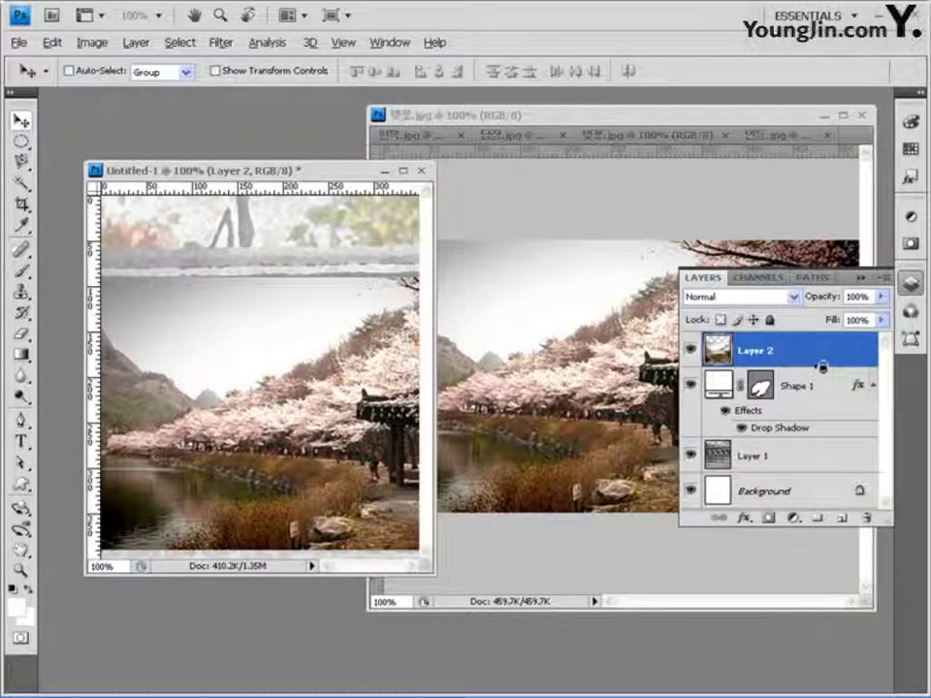
alt+click(823, 367)
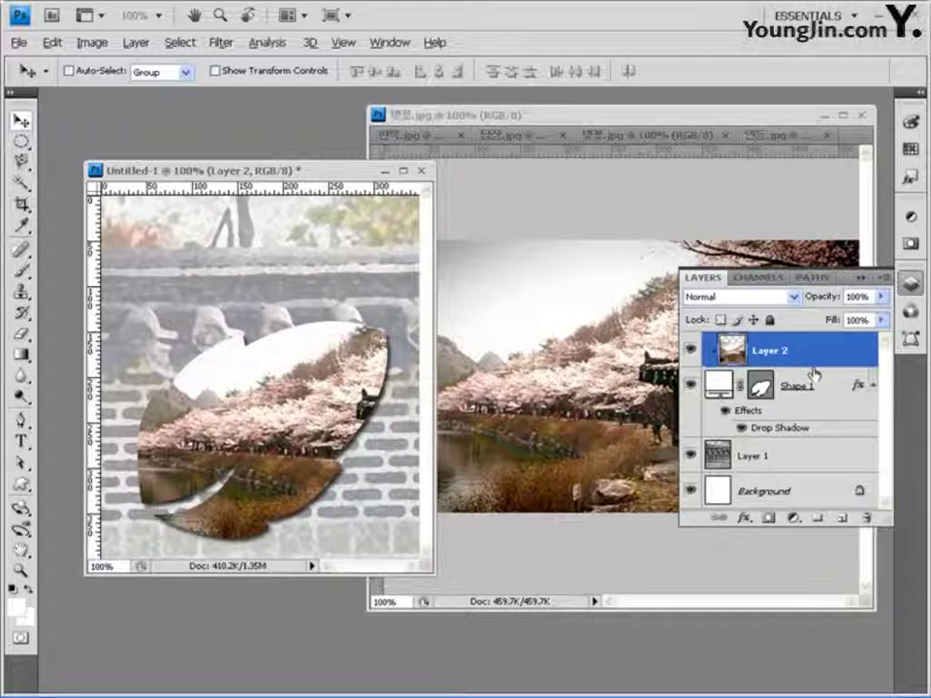
Step: Copy the entire 연등.jpg lantern image into Untitled-1, position it over the leaf, and add it to the leaf's clipping group
click(775, 137)
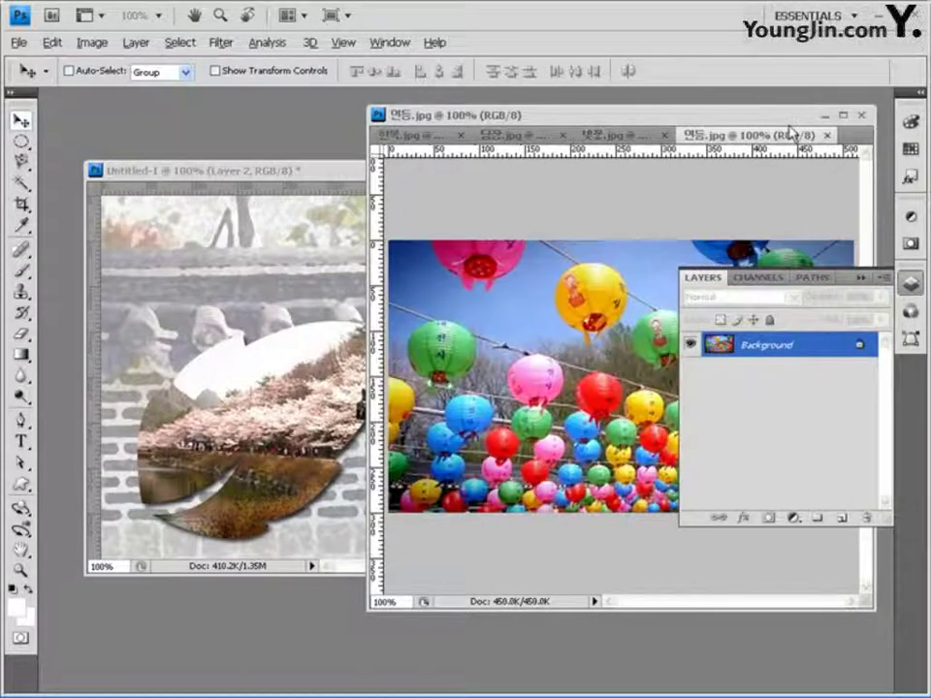
key(ctrl+a)
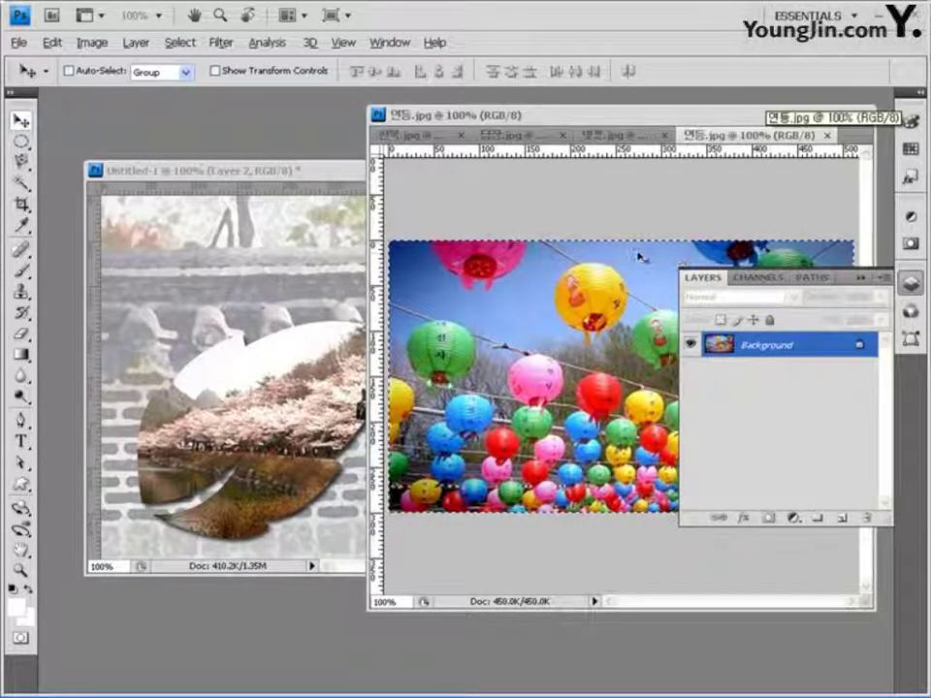
key(ctrl+c)
click(281, 291)
key(ctrl+v)
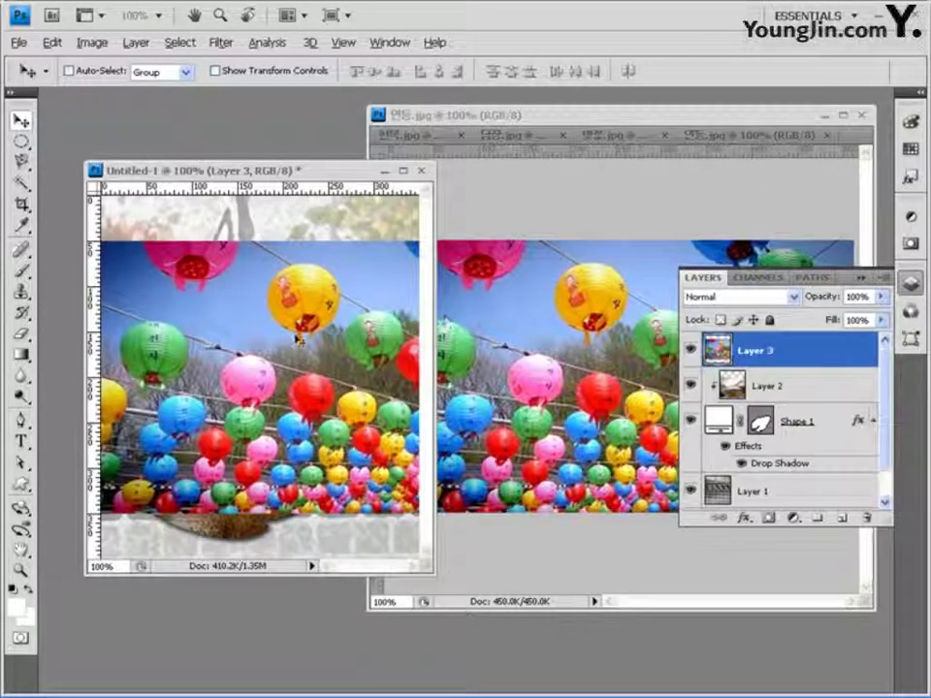
drag(298, 338, 286, 376)
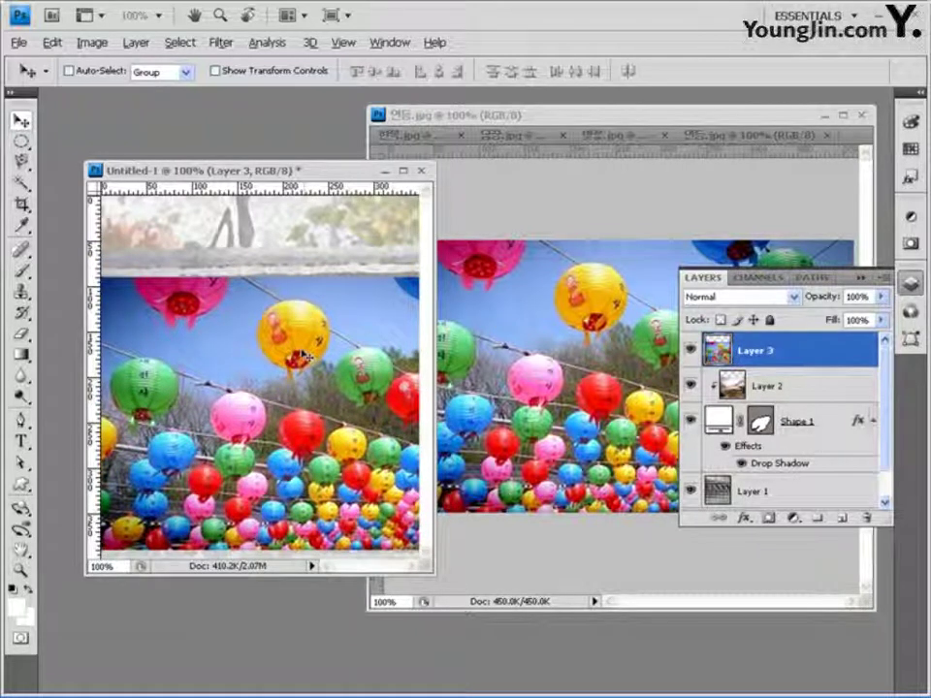
alt+click(789, 367)
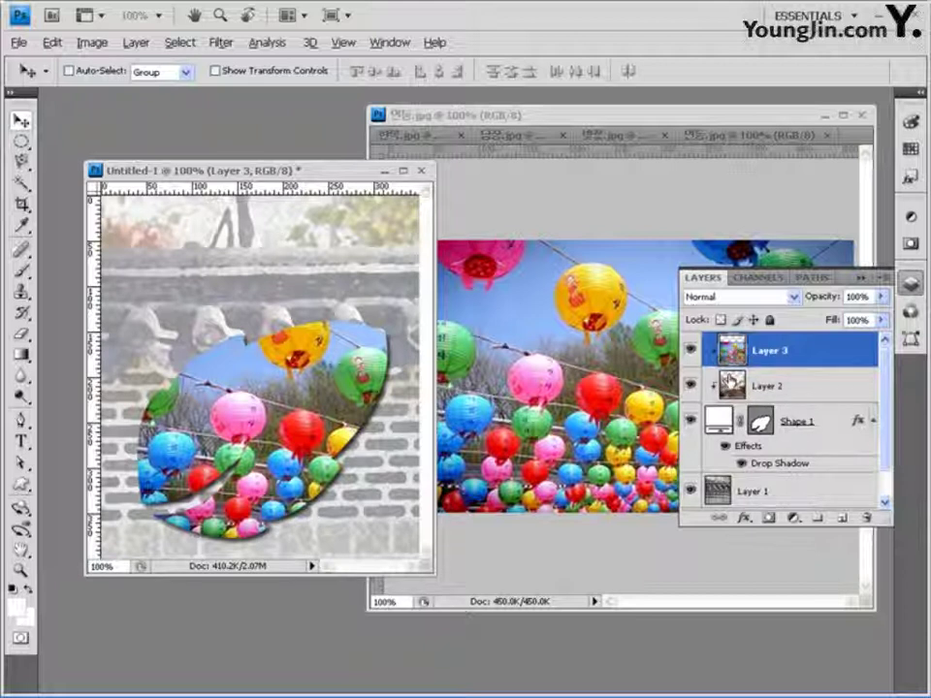
Step: Toggle the lantern layer's visibility to compare it with the cherry blossom layer underneath
click(691, 352)
click(691, 351)
click(691, 351)
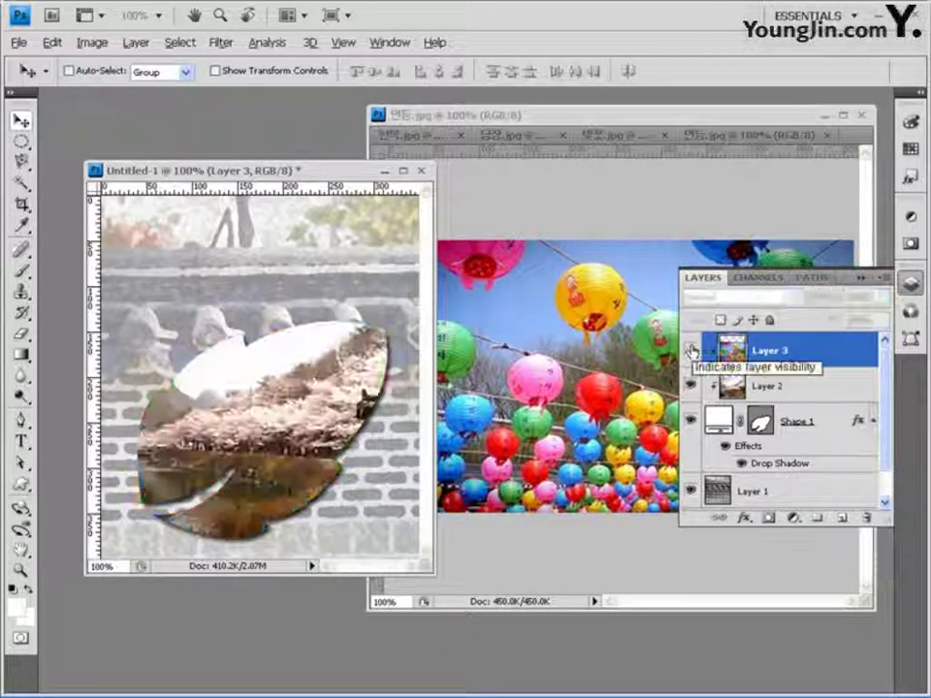
click(691, 352)
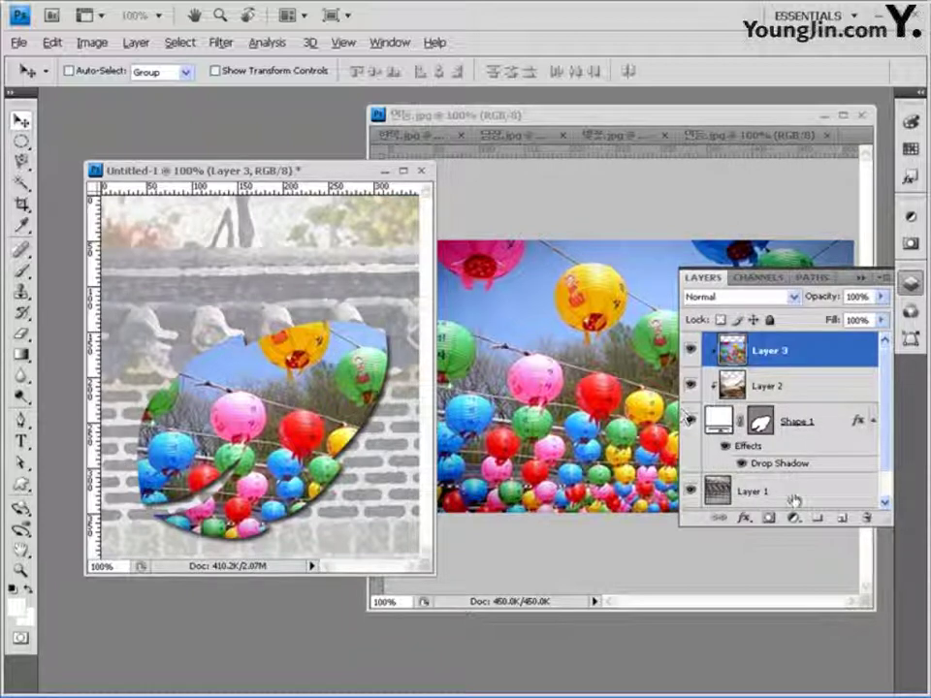
Step: Add a layer mask to Layer 3 and fade the lanterns into the cherry blossoms with a horizontal white-to-black linear gradient
click(767, 519)
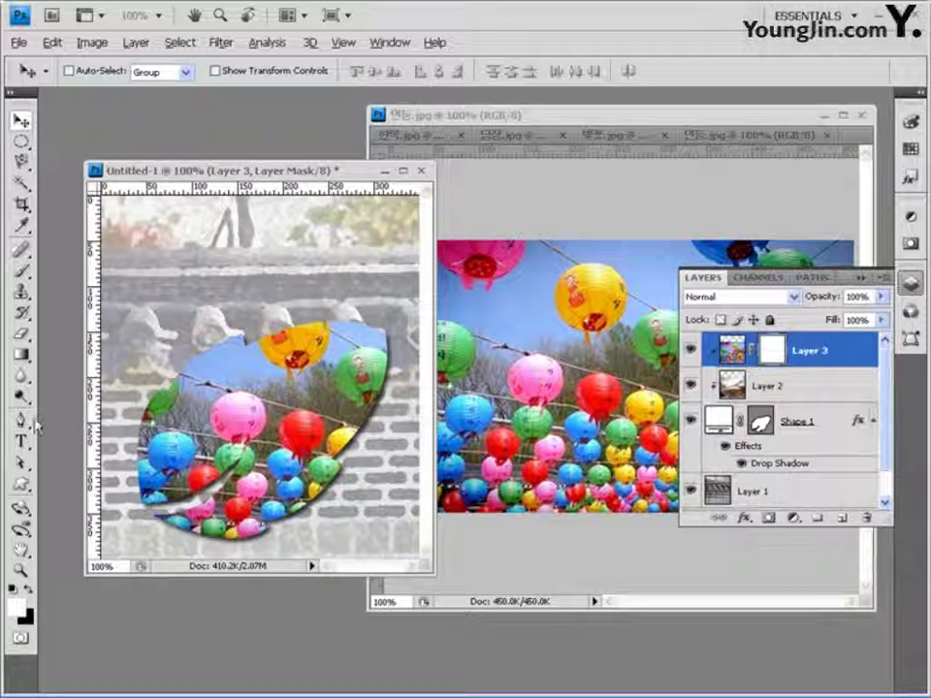
key(g)
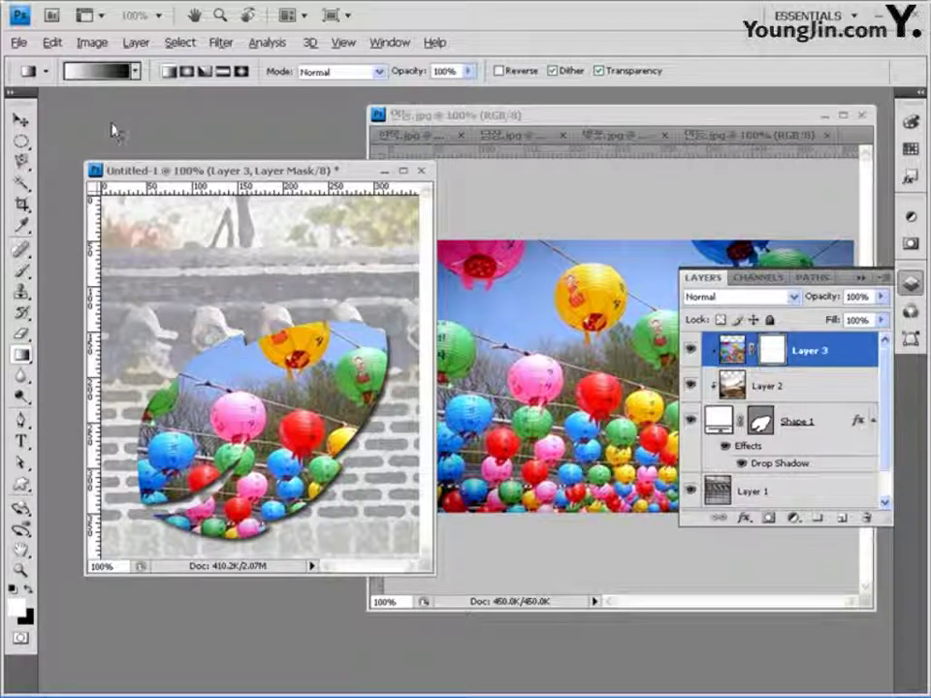
click(135, 71)
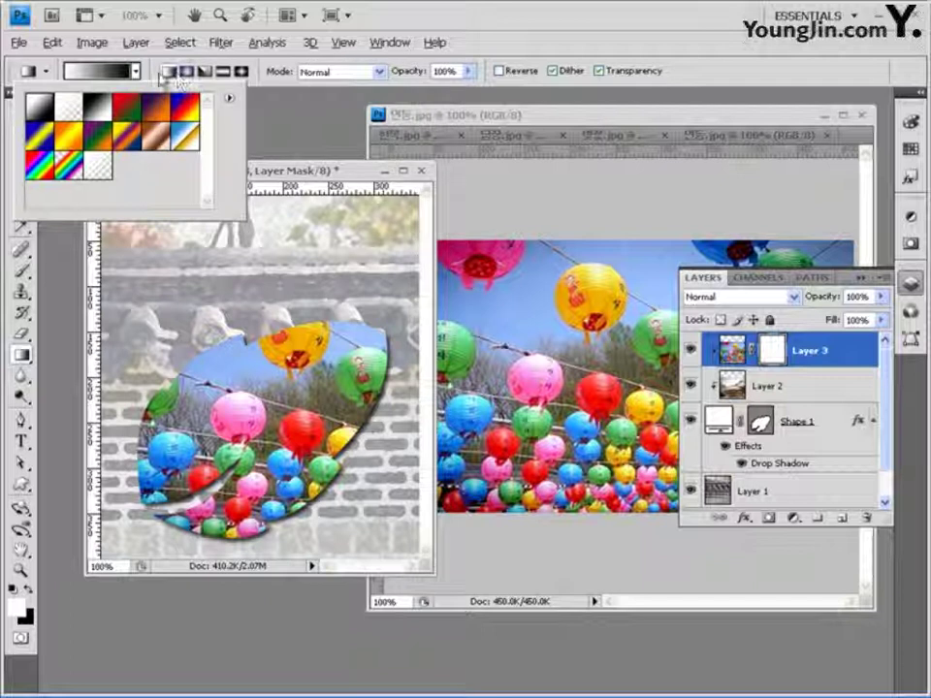
click(522, 29)
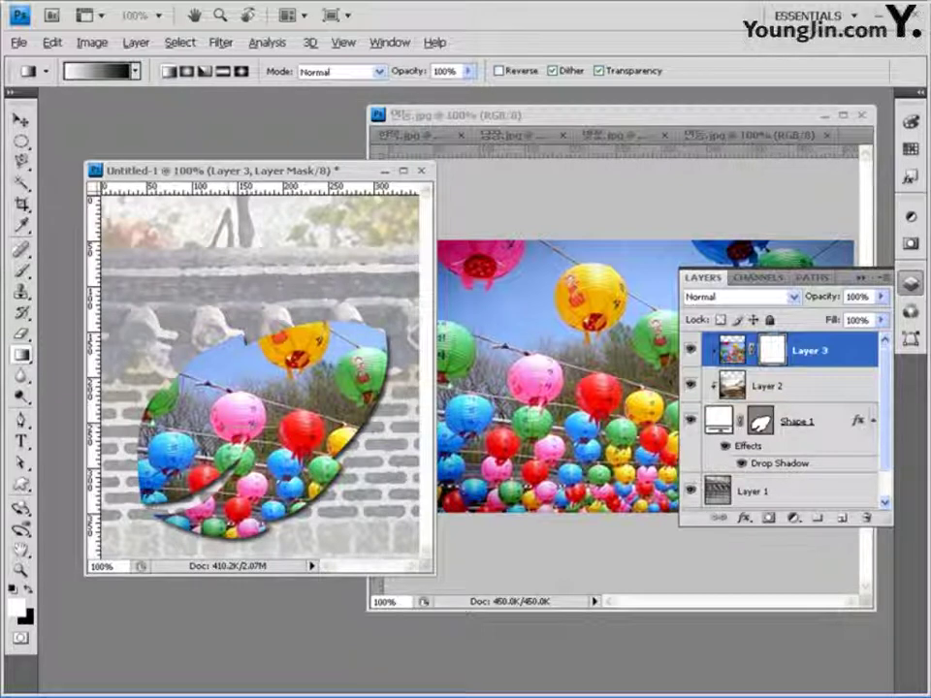
drag(213, 320, 282, 320)
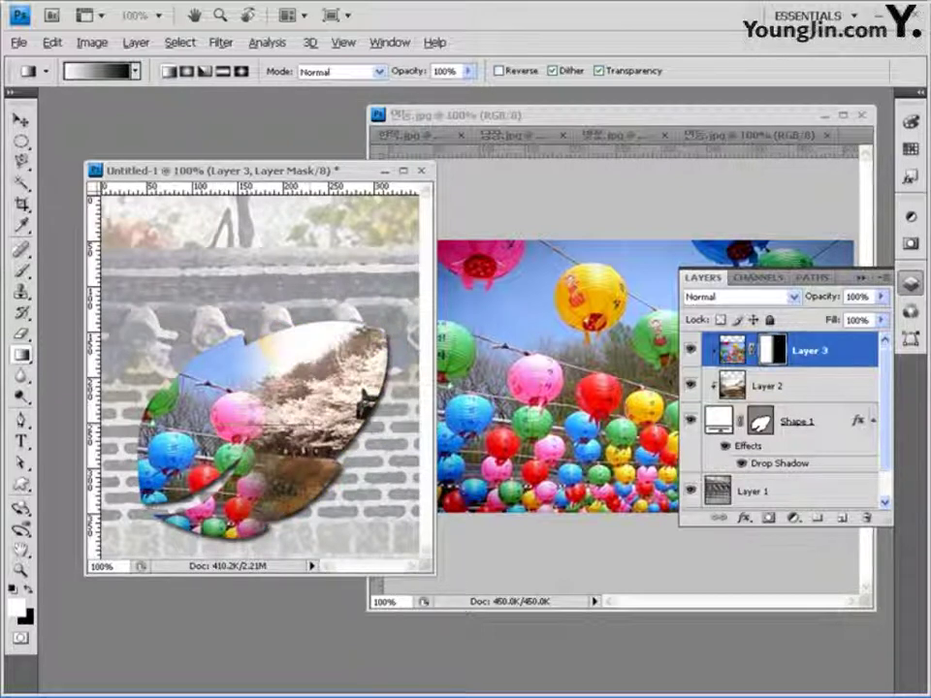
drag(204, 320, 291, 325)
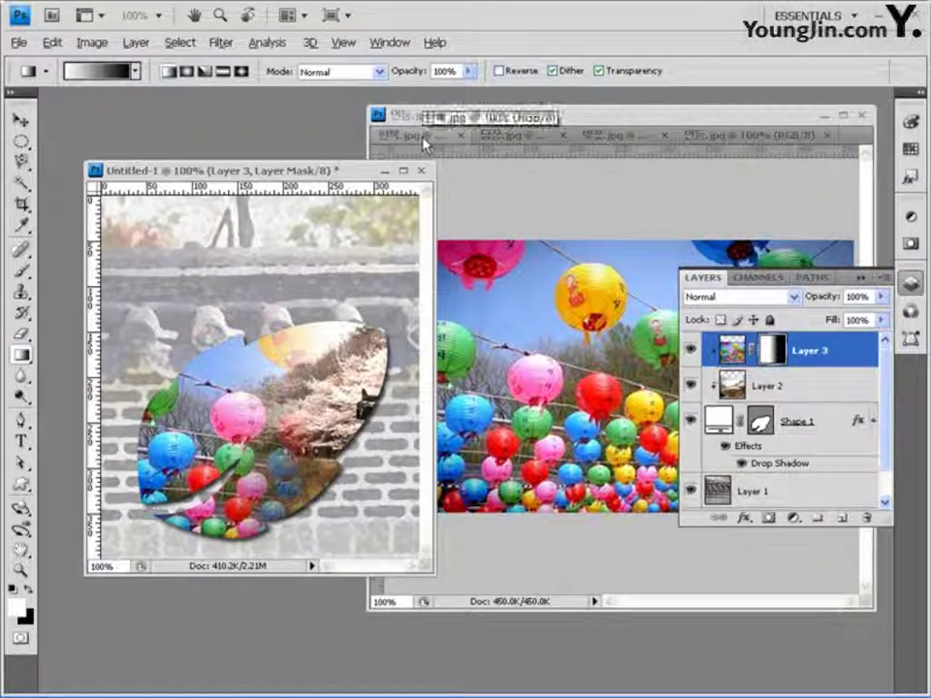
Step: Bring 한복.jpg to the front and try selecting its white background with the Magic Wand at tolerance 32
click(457, 176)
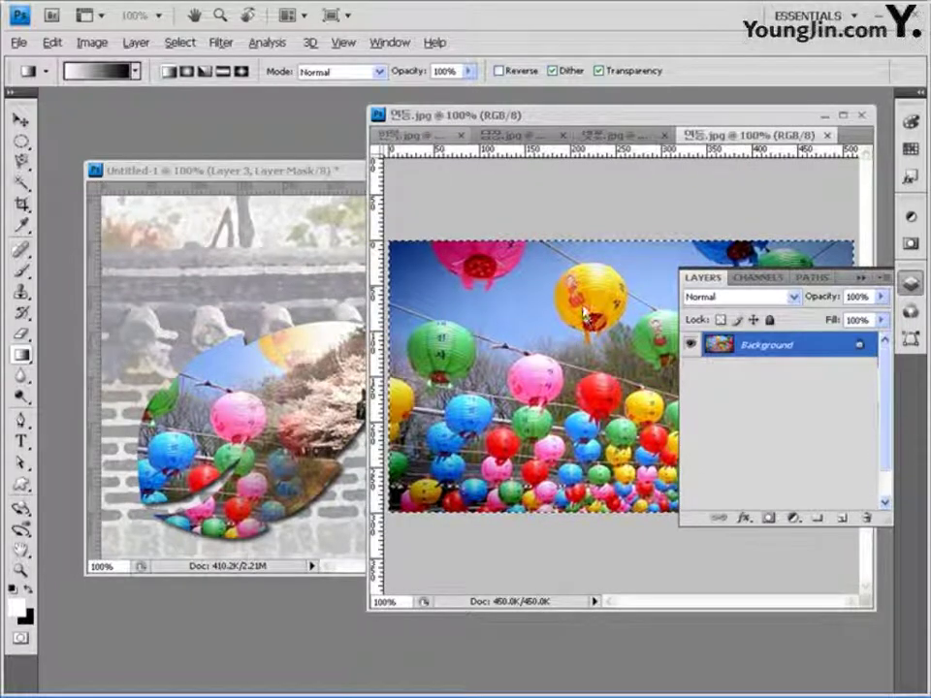
key(ctrl+Tab)
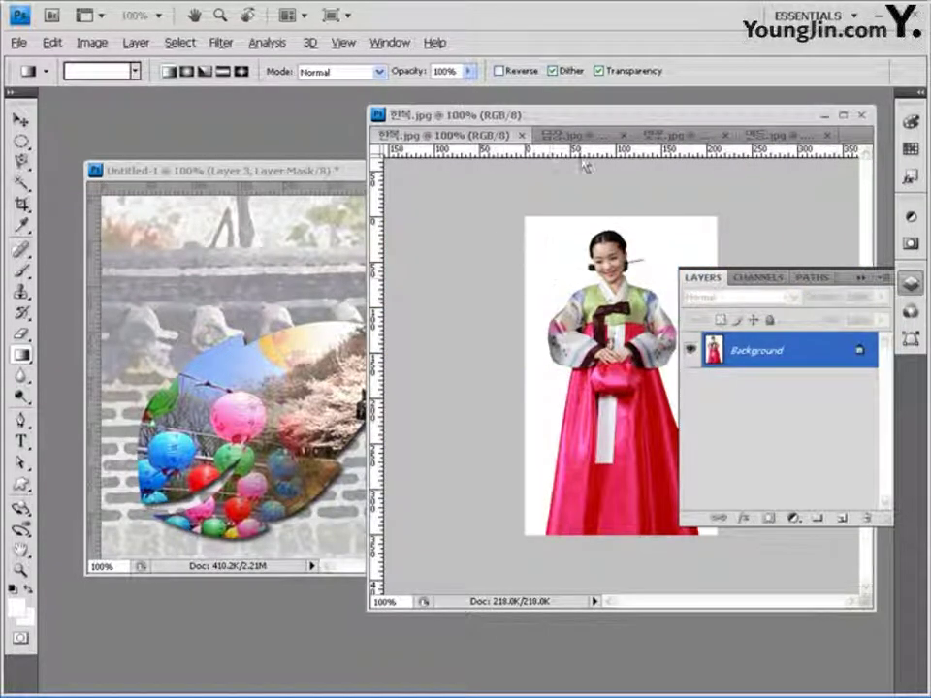
drag(620, 116, 559, 116)
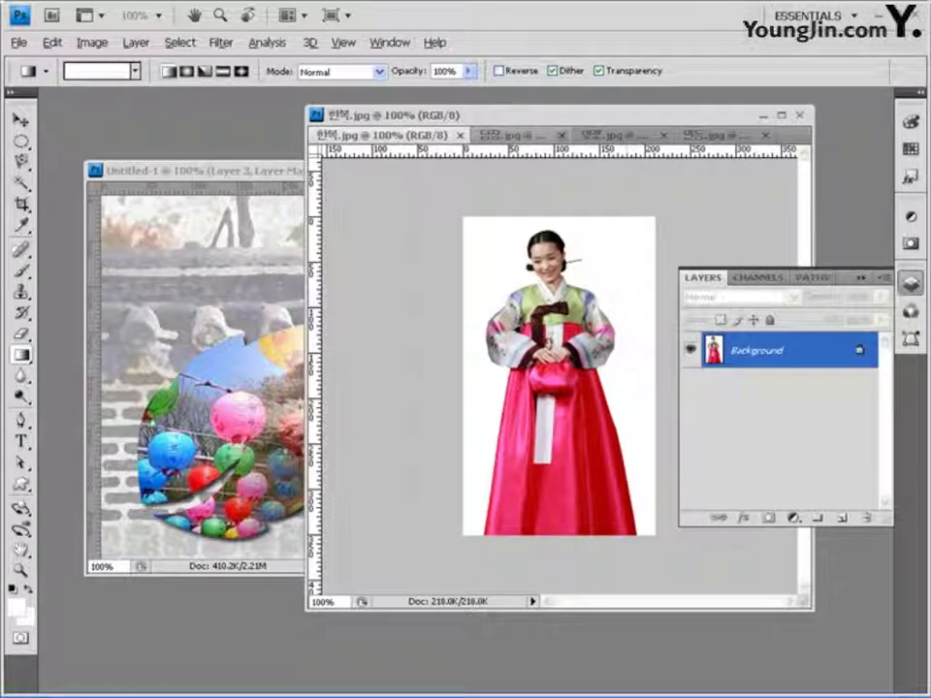
click(21, 182)
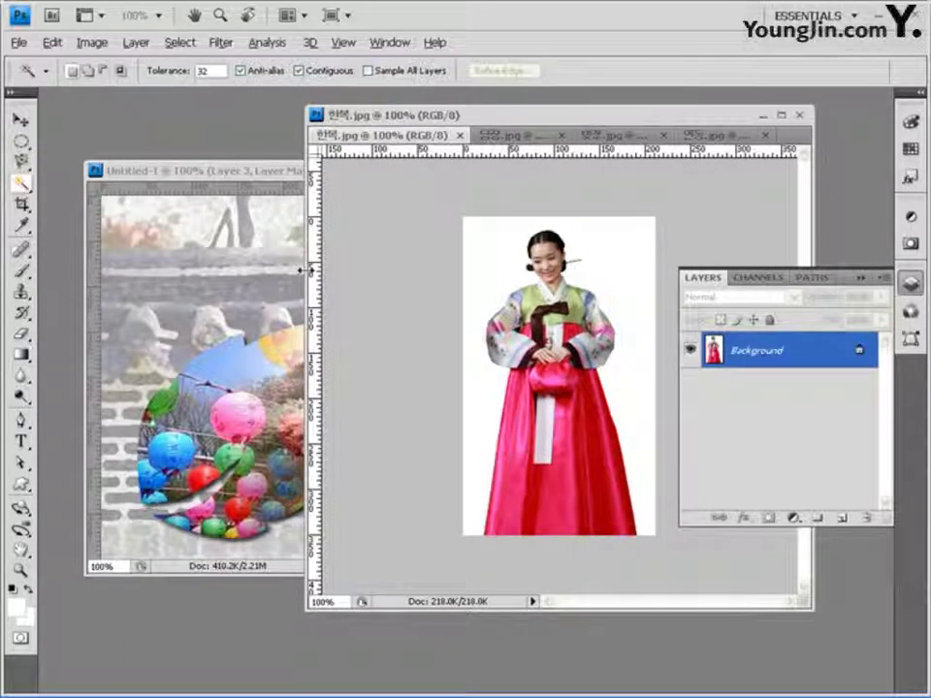
click(635, 251)
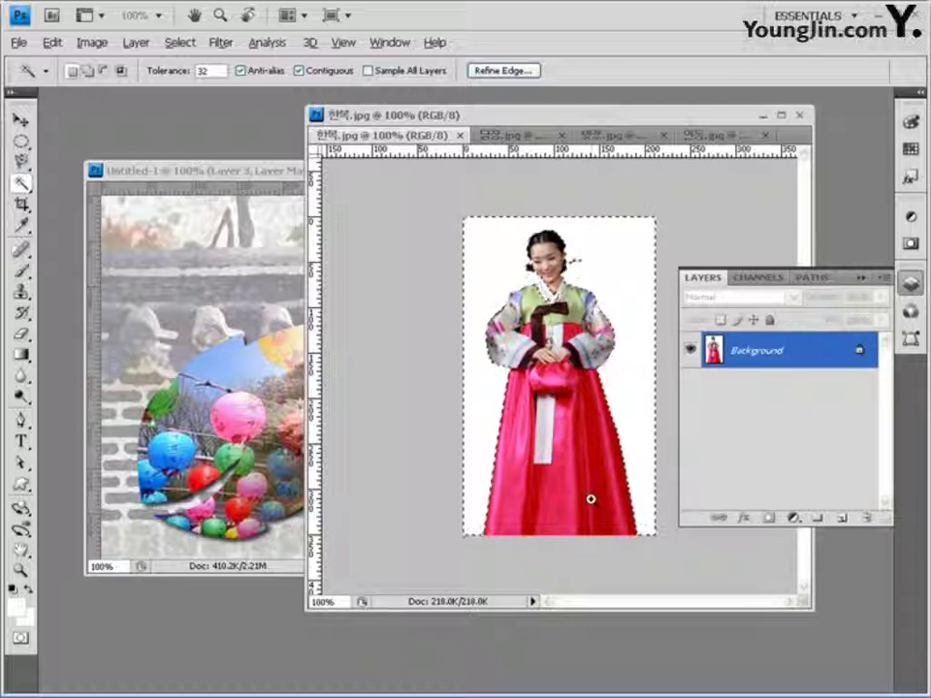
ctrl+click(592, 498)
drag(524, 253, 525, 340)
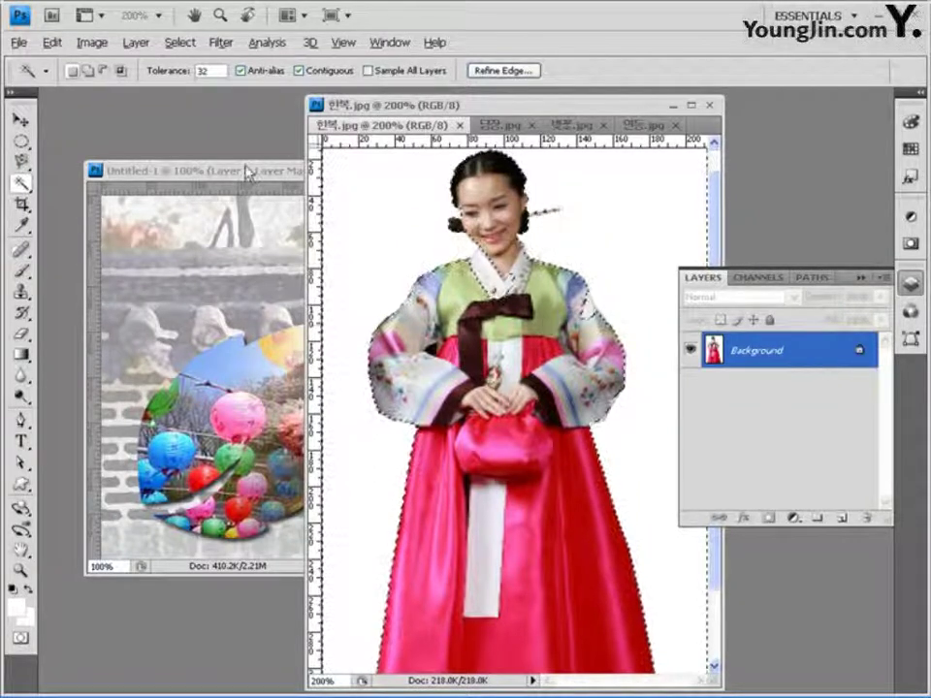
Step: Set the Magic Wand tolerance to 12 and reselect the white background around the hanbok figure
double_click(209, 70)
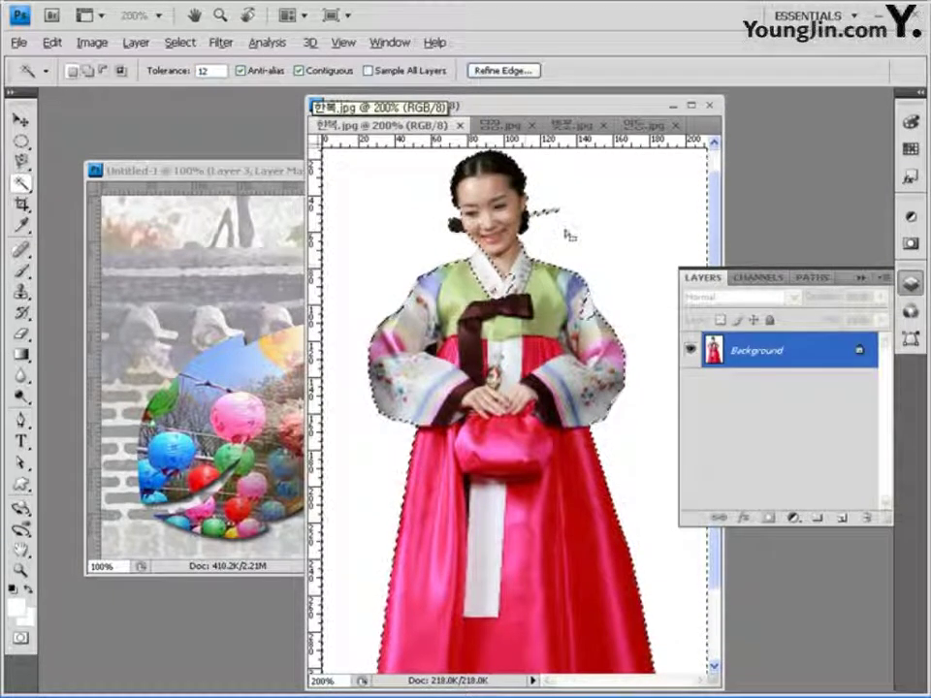
key(ctrl+d)
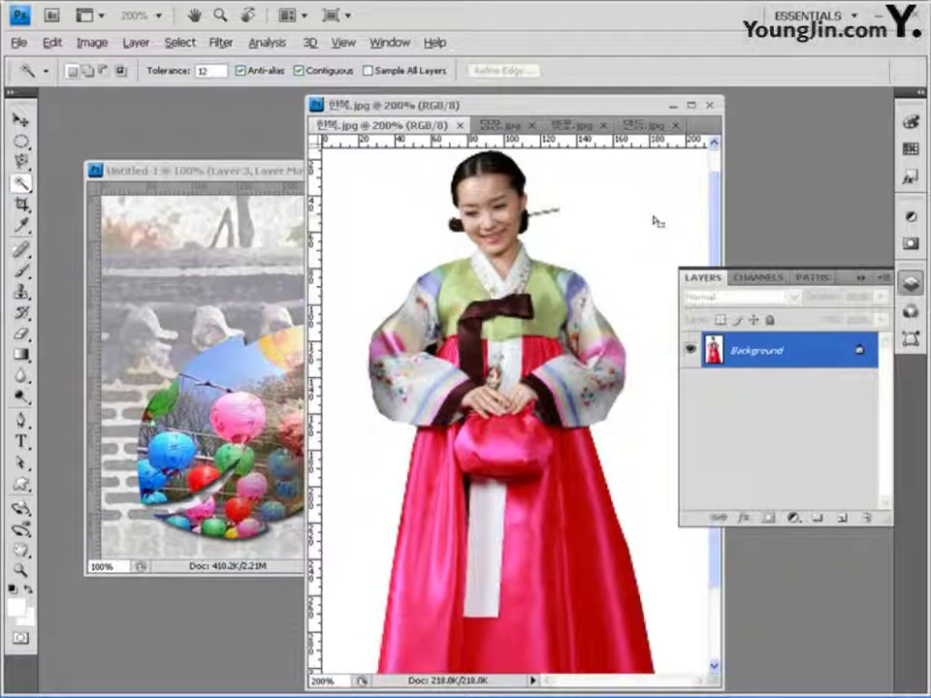
click(641, 198)
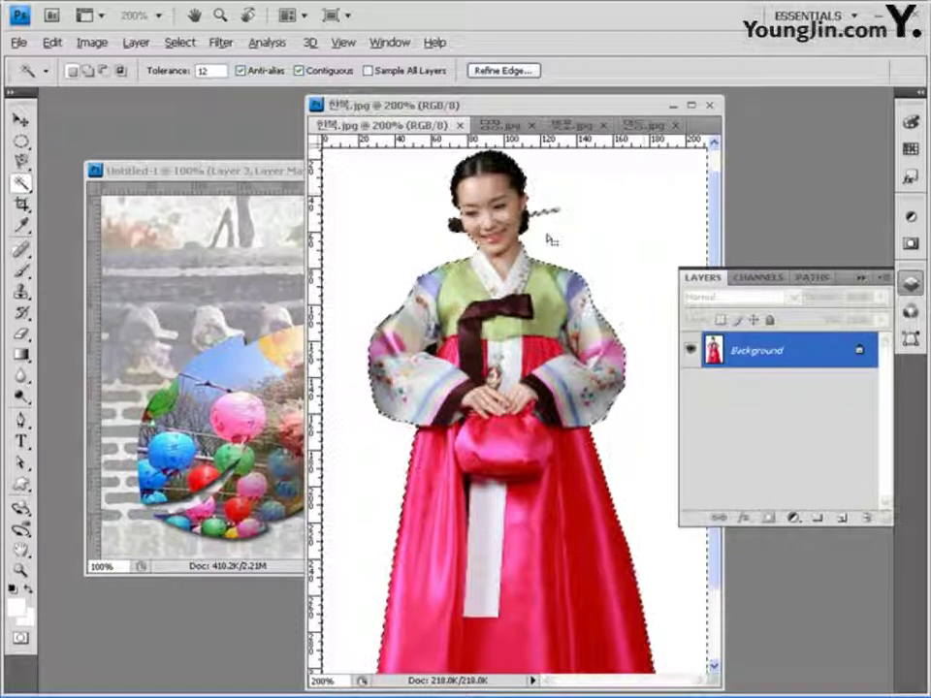
drag(555, 509, 574, 415)
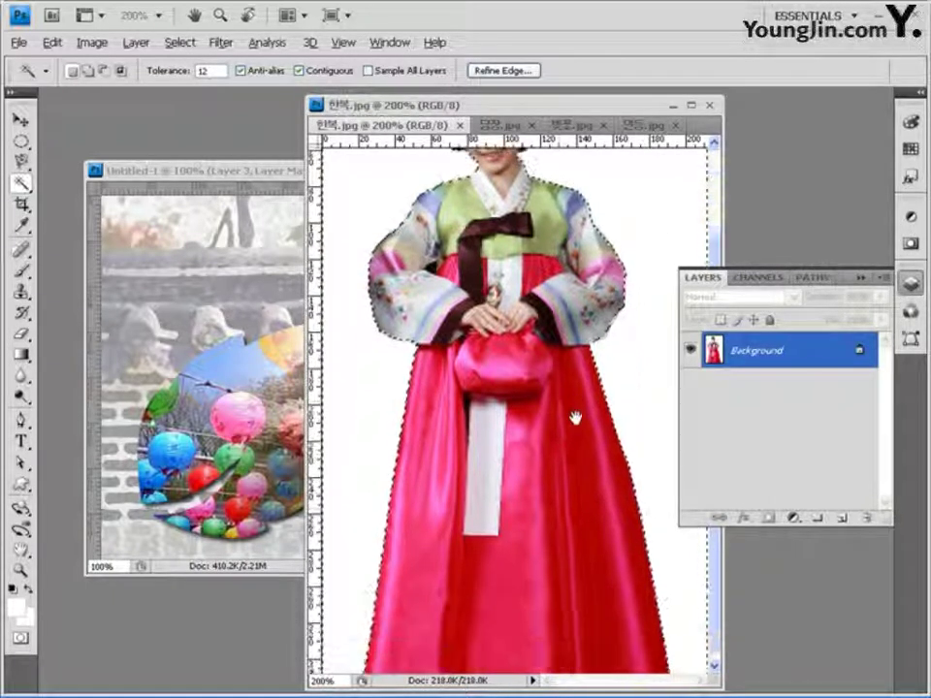
drag(564, 292, 564, 409)
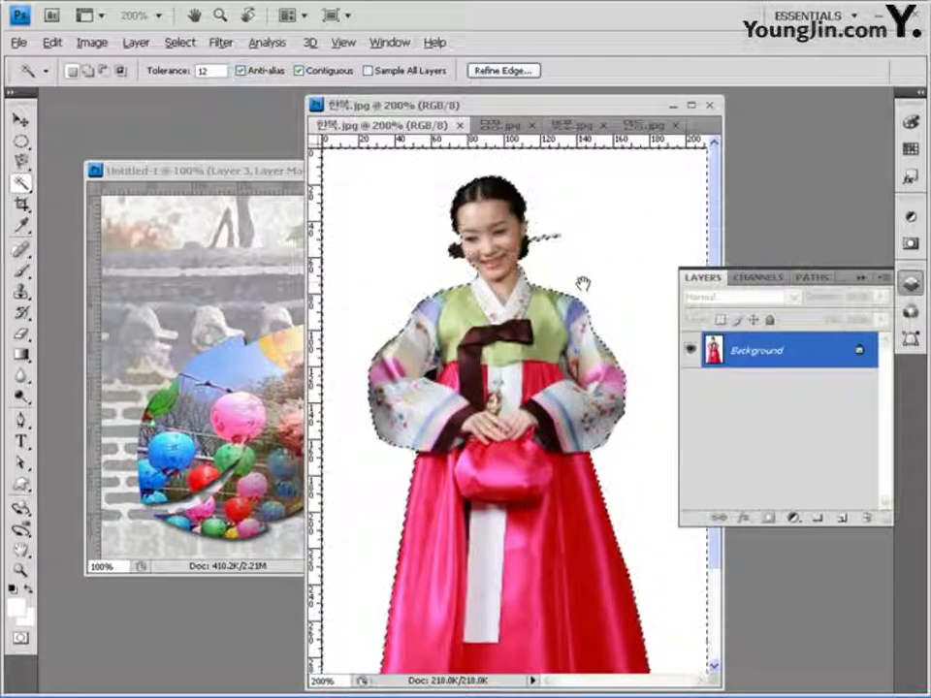
Step: Subtract the hairpin area beside the woman's head from the background selection with the Polygonal Lasso
shift+click(556, 243)
click(556, 243)
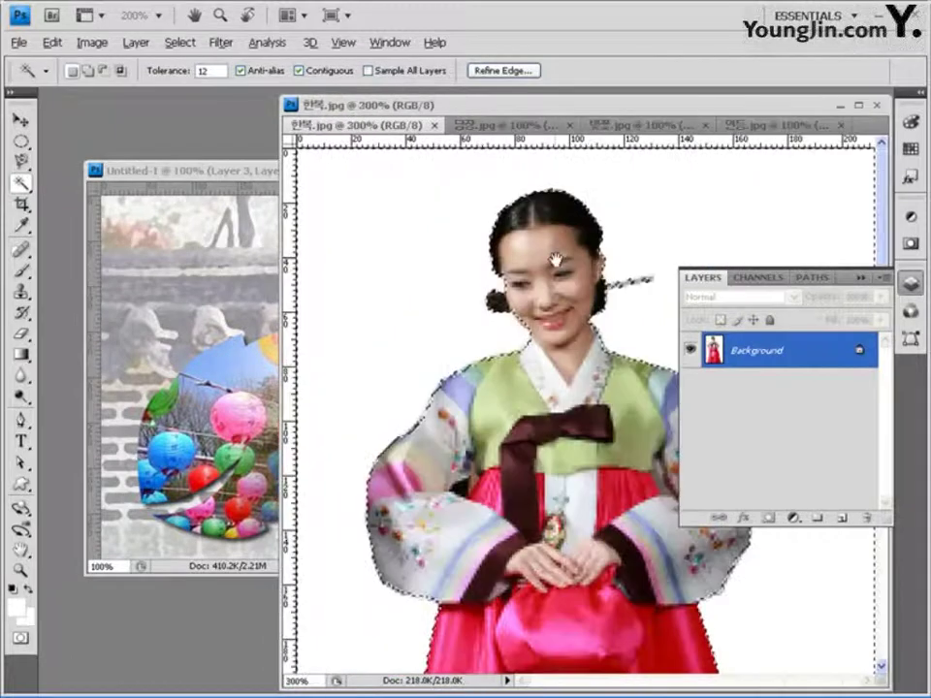
drag(614, 107, 479, 131)
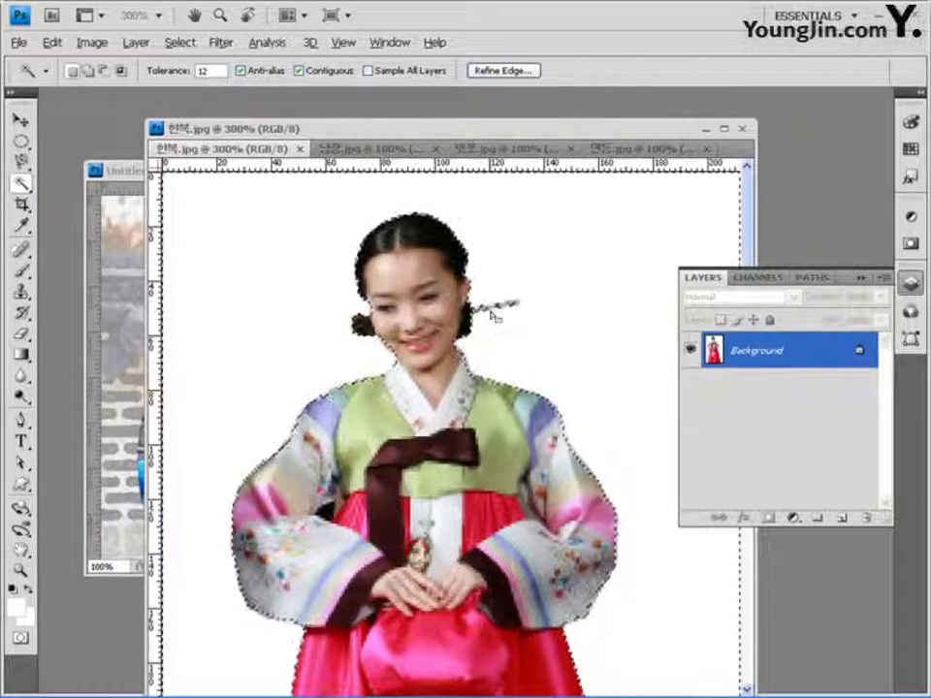
click(21, 162)
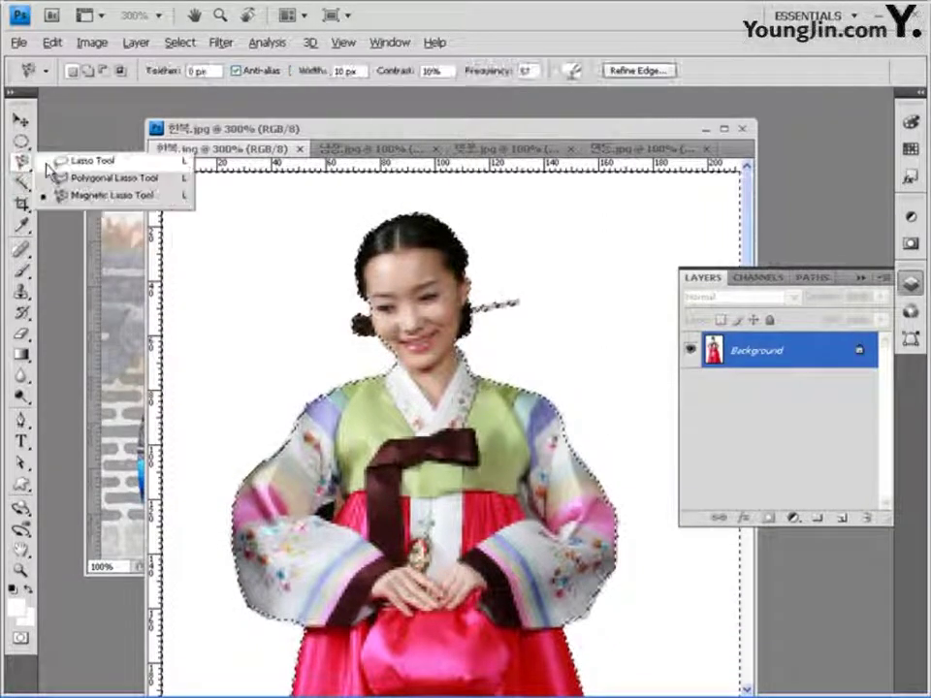
click(93, 179)
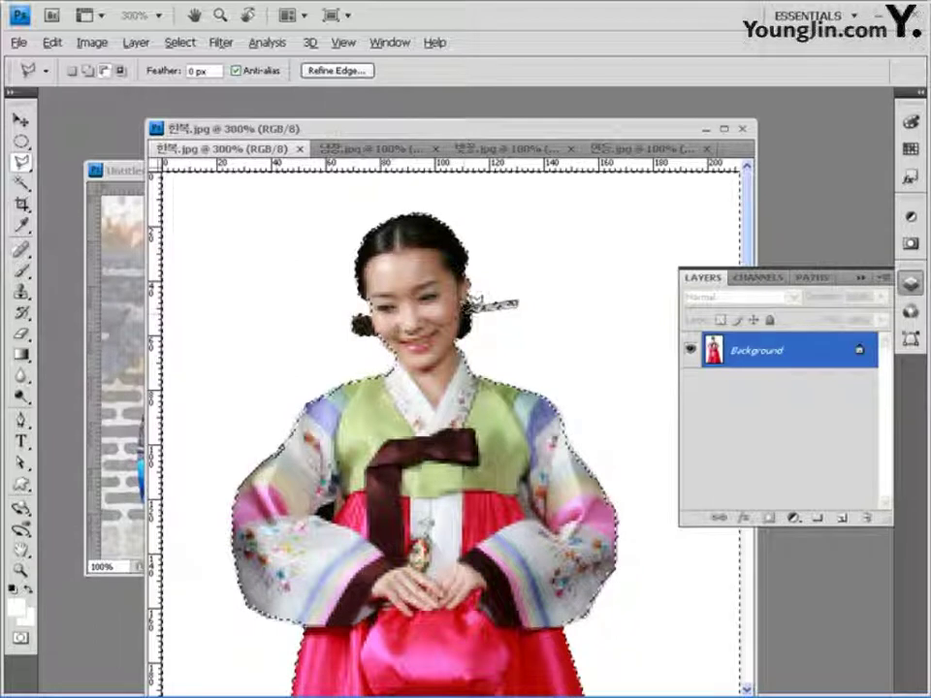
click(511, 291)
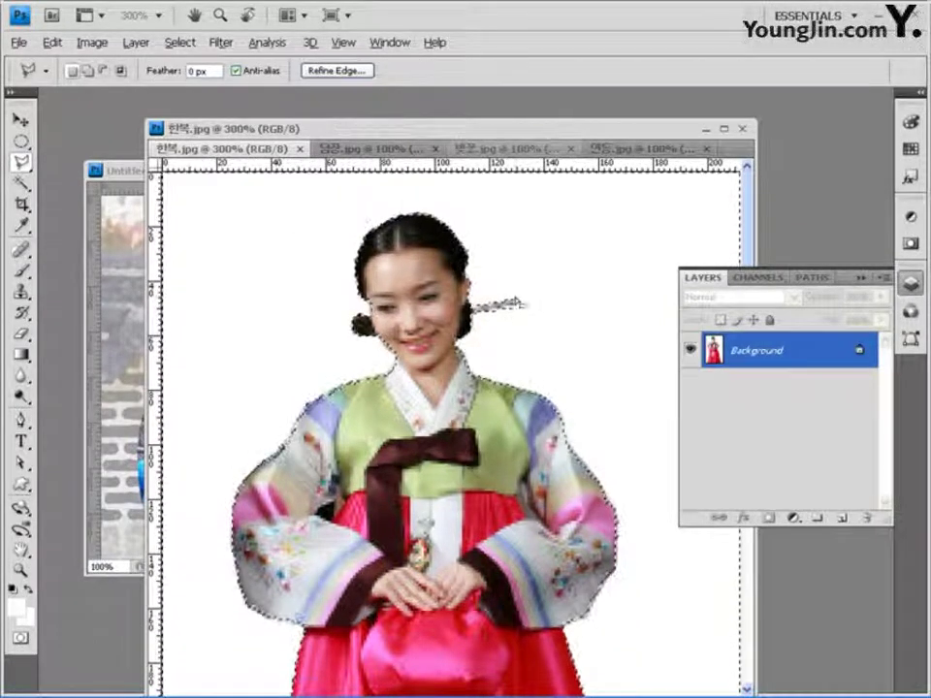
Step: Invert the selection so it covers the hanbok figure and copy the figure into Untitled-1
click(184, 44)
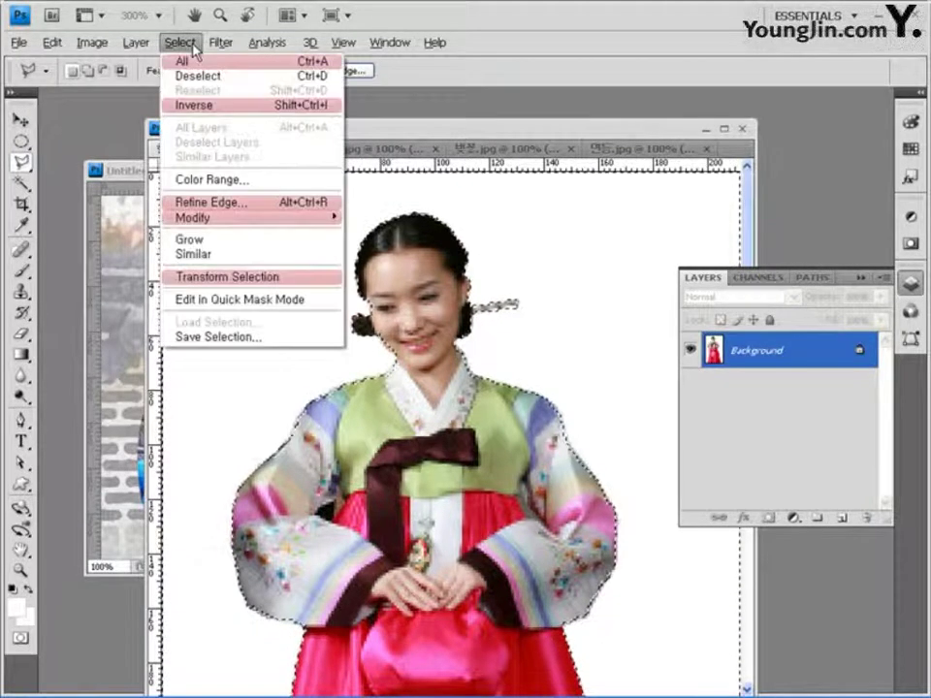
click(207, 106)
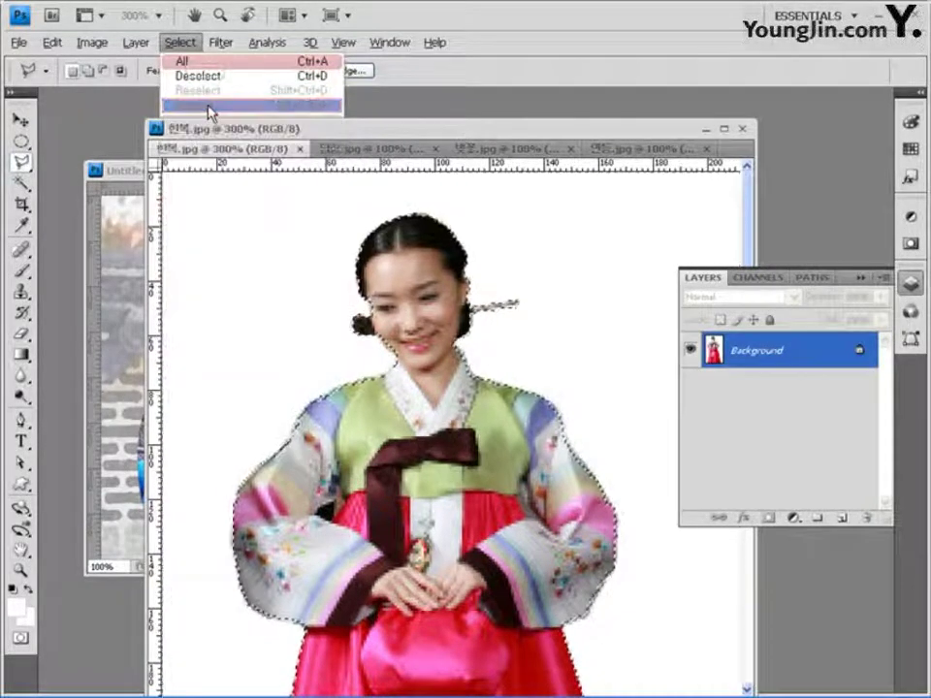
double_click(22, 571)
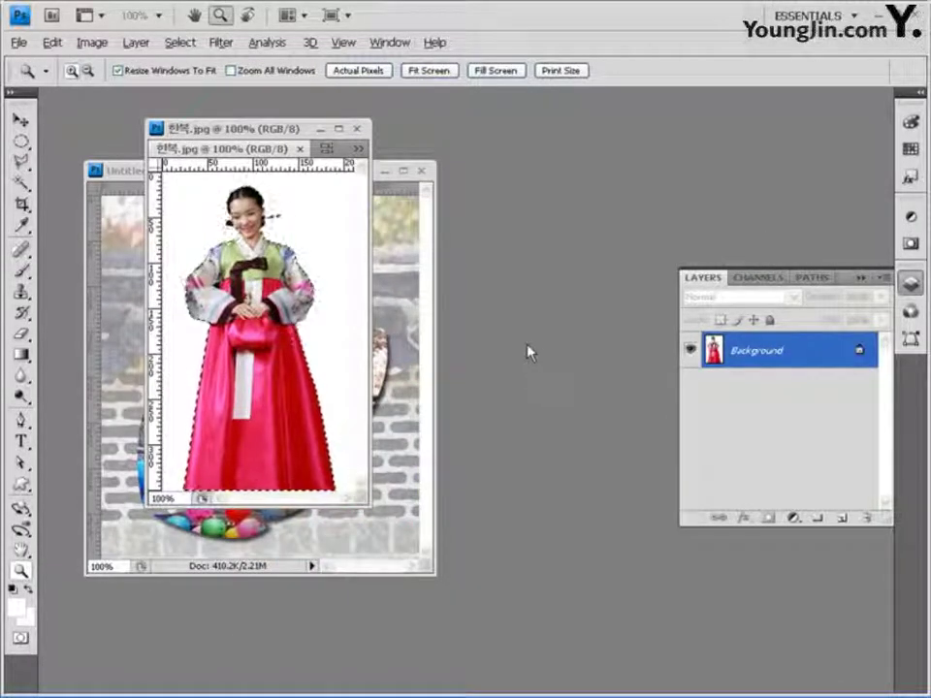
drag(287, 135, 668, 136)
click(302, 172)
key(ctrl+v)
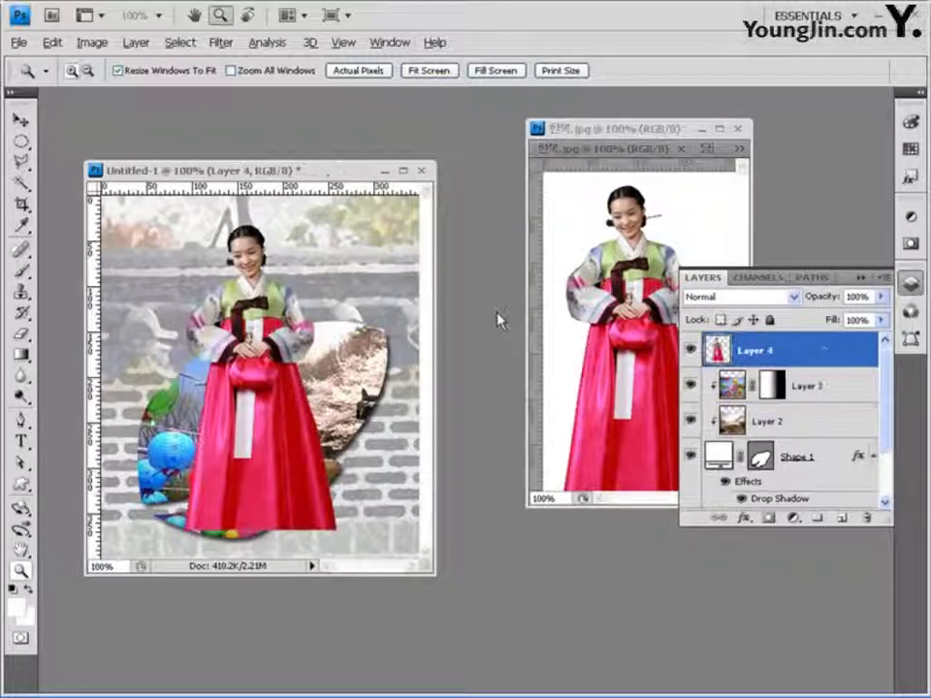
Step: Position the hanbok figure over the leaf and add a layer mask to Layer 4 from the Shape 1 outline
click(20, 117)
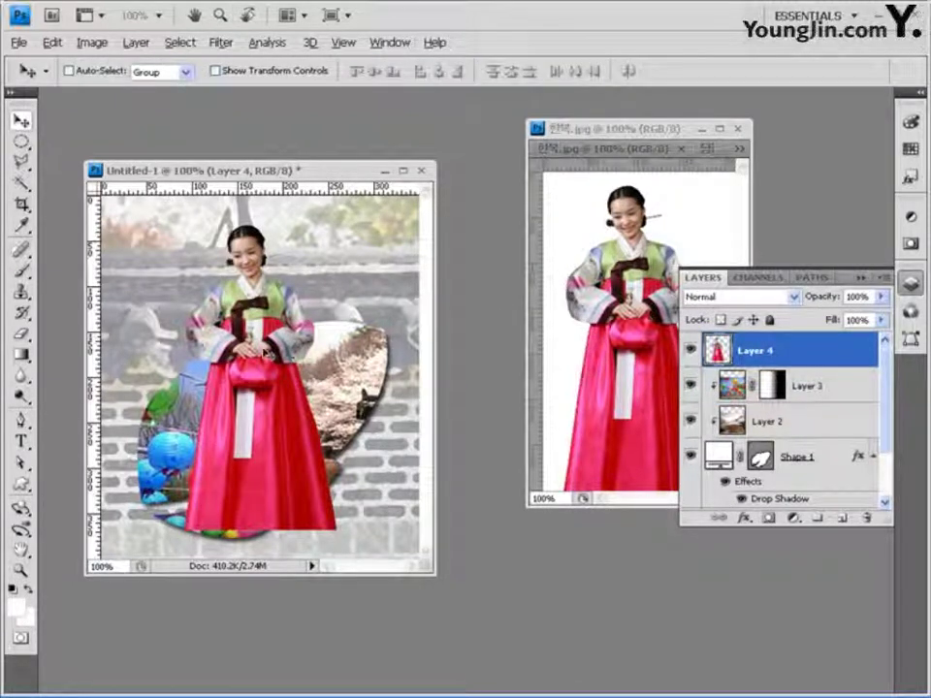
mouse_move(203, 267)
mouse_down()
mouse_move(179, 266)
mouse_move(173, 287)
mouse_move(188, 266)
mouse_up()
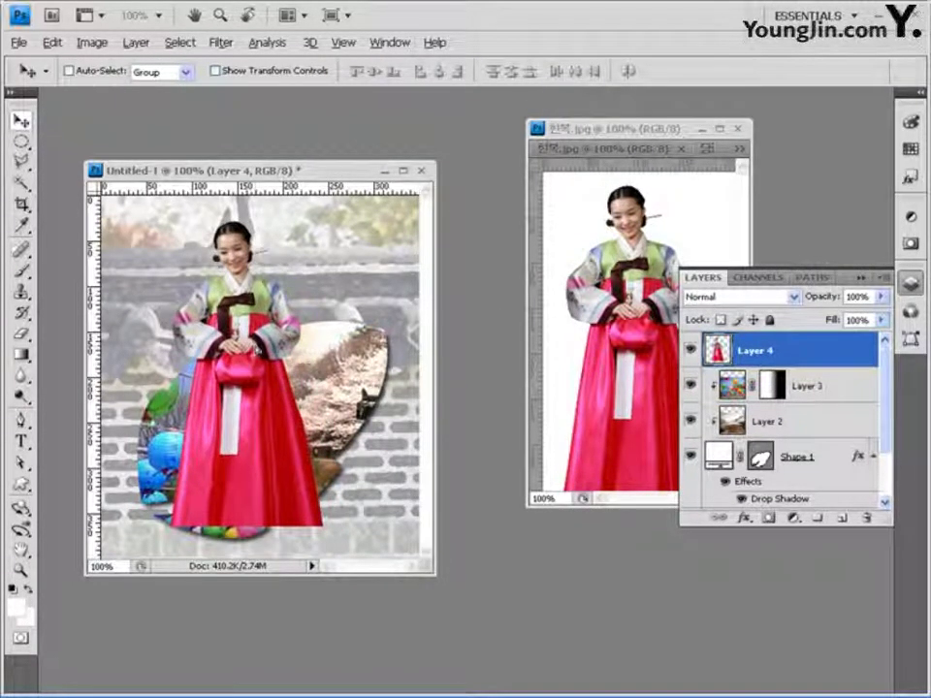
drag(253, 459, 269, 474)
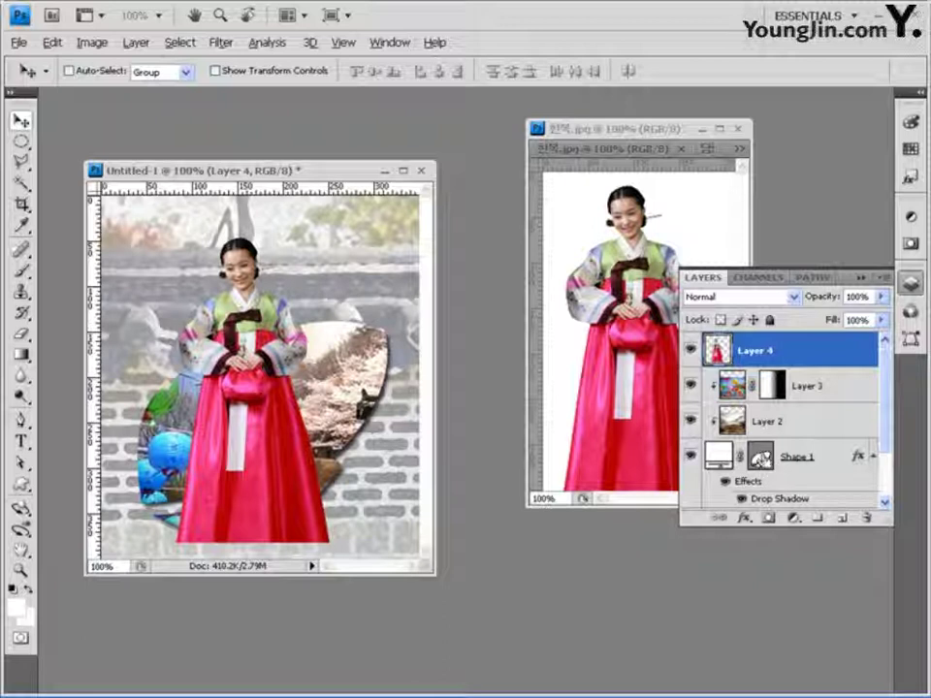
ctrl+click(762, 462)
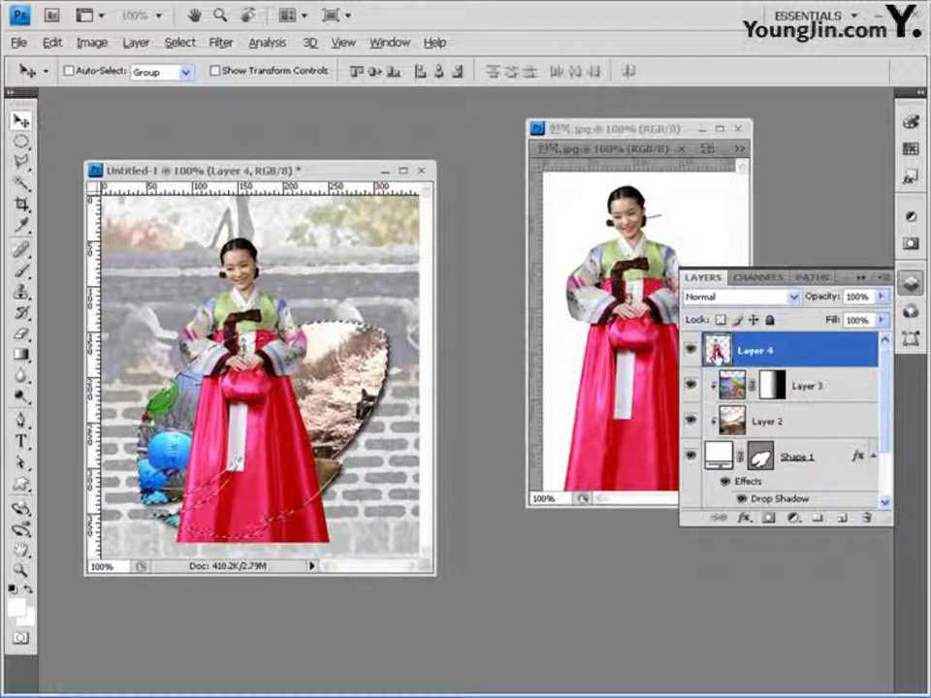
click(768, 517)
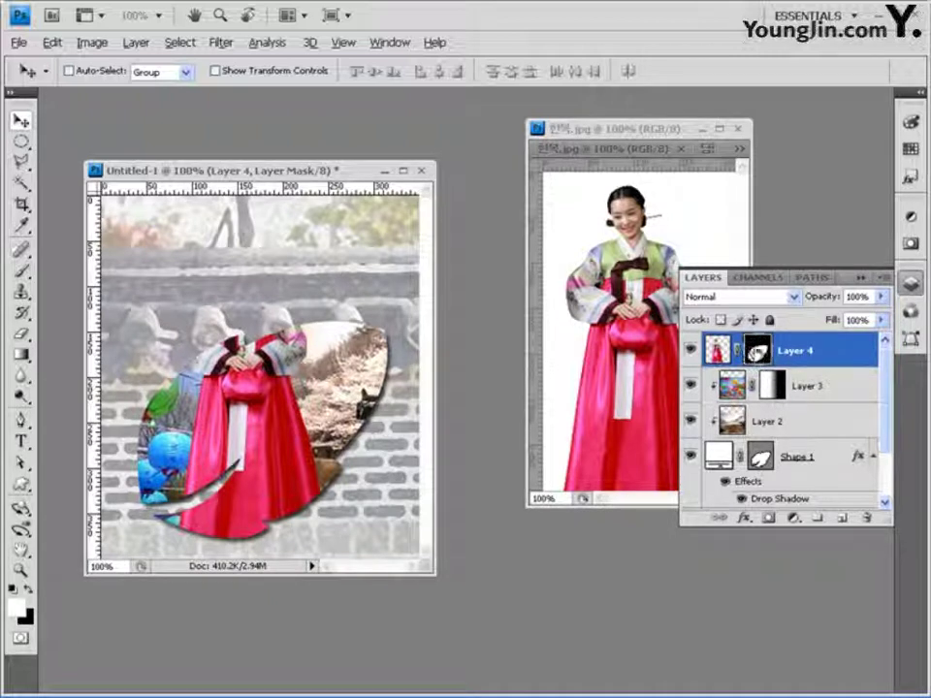
Step: Fill a rectangular area around the figure's upper body with white on the Layer 4 mask, then deselect
click(20, 142)
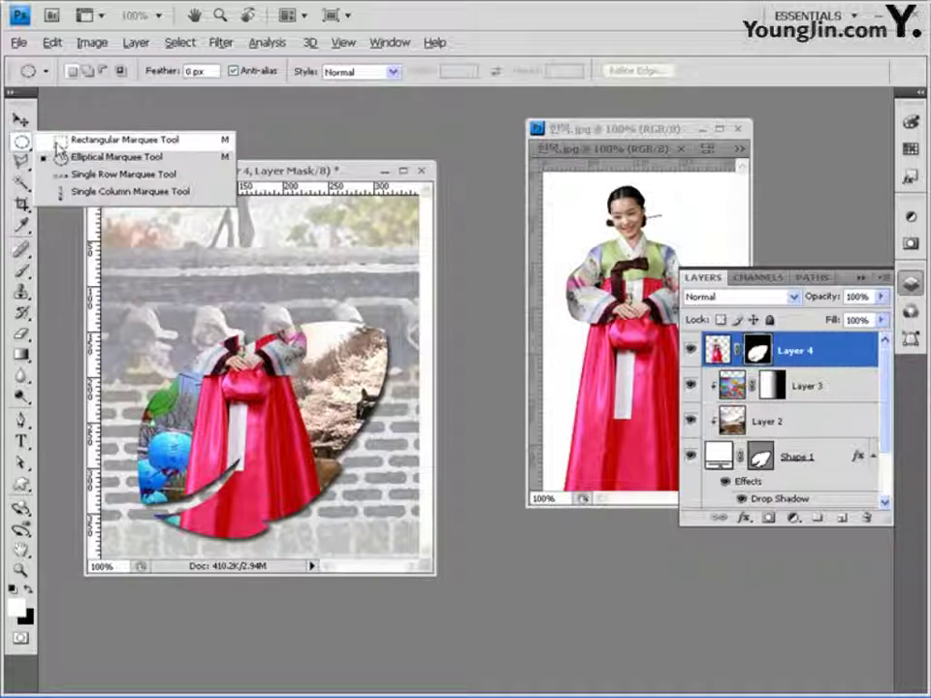
click(60, 141)
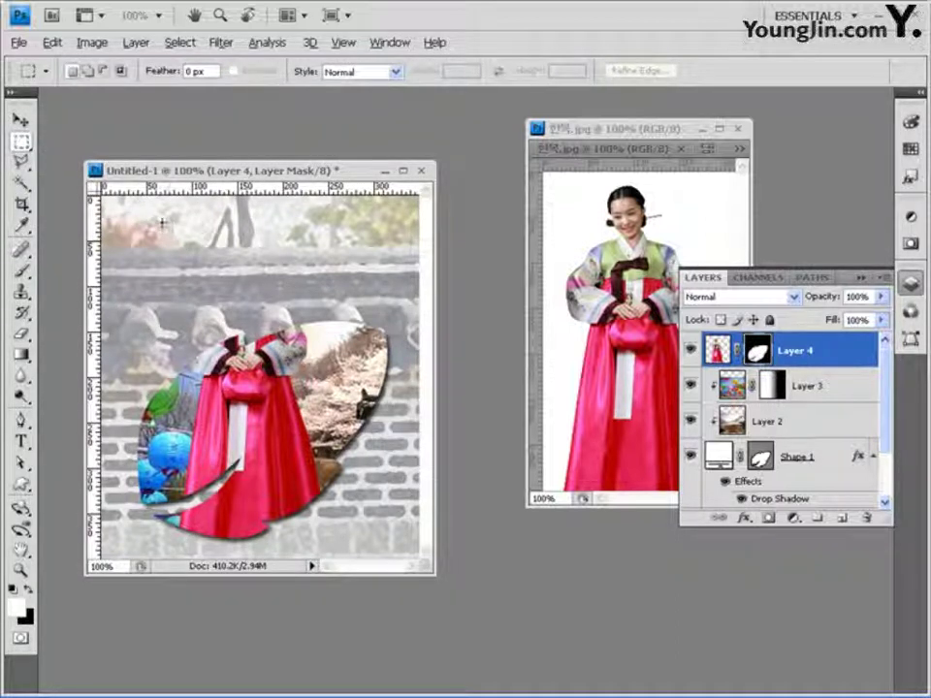
drag(162, 222, 244, 321)
drag(245, 325, 320, 406)
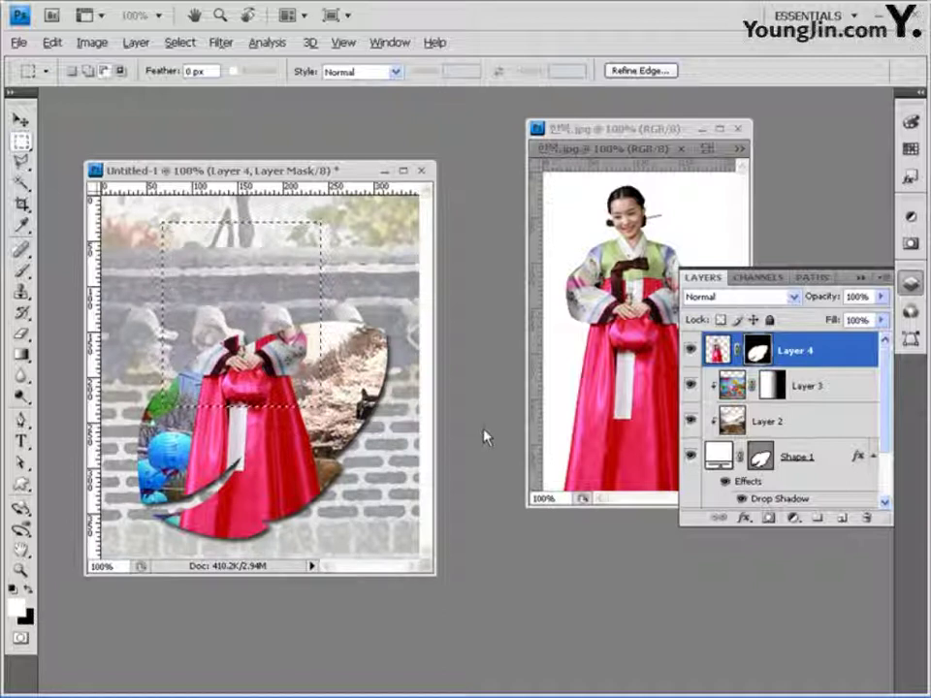
key(alt+BackSpace)
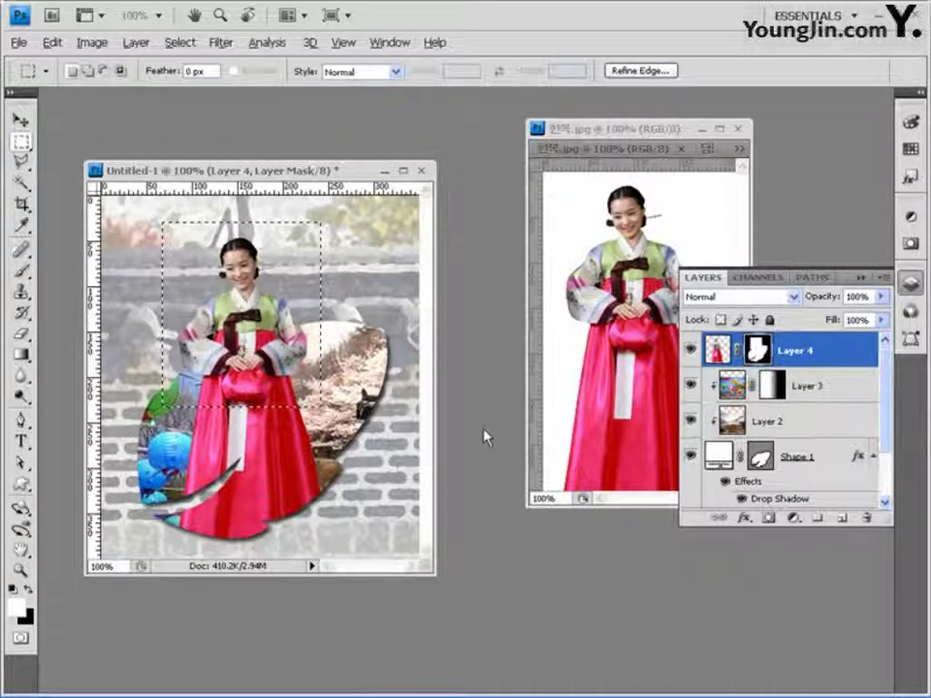
key(ctrl+d)
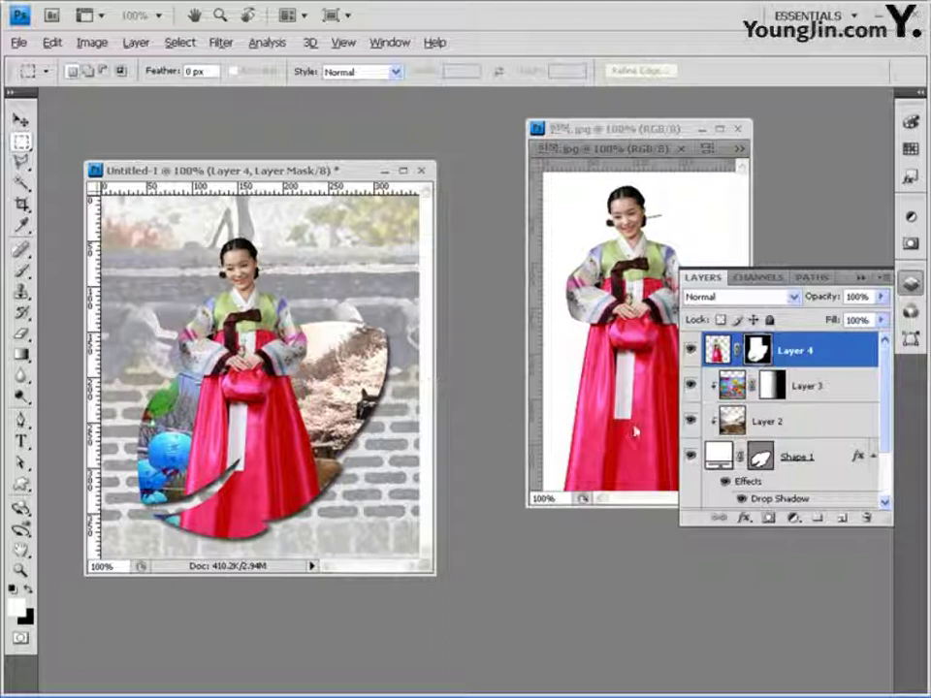
Step: Apply a drop shadow to Layer 4 with the default settings
click(745, 518)
click(787, 362)
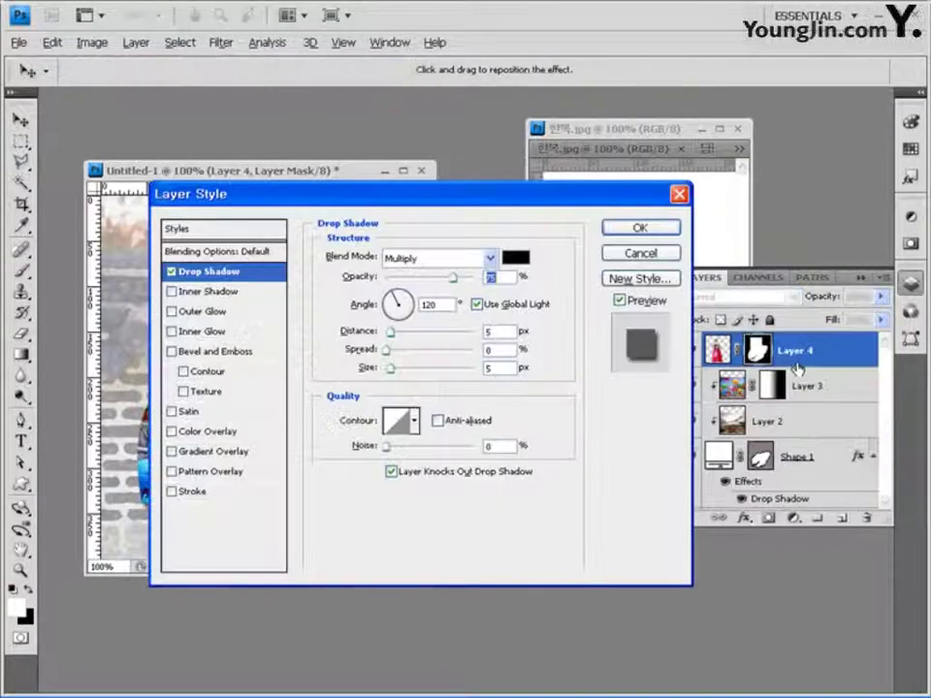
drag(431, 204, 678, 241)
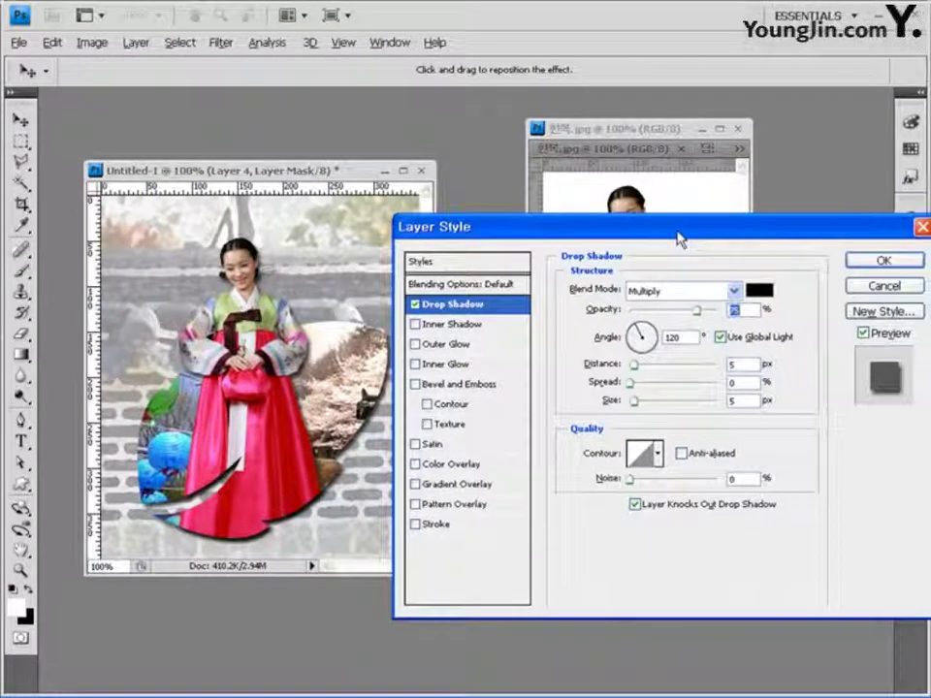
key(Return)
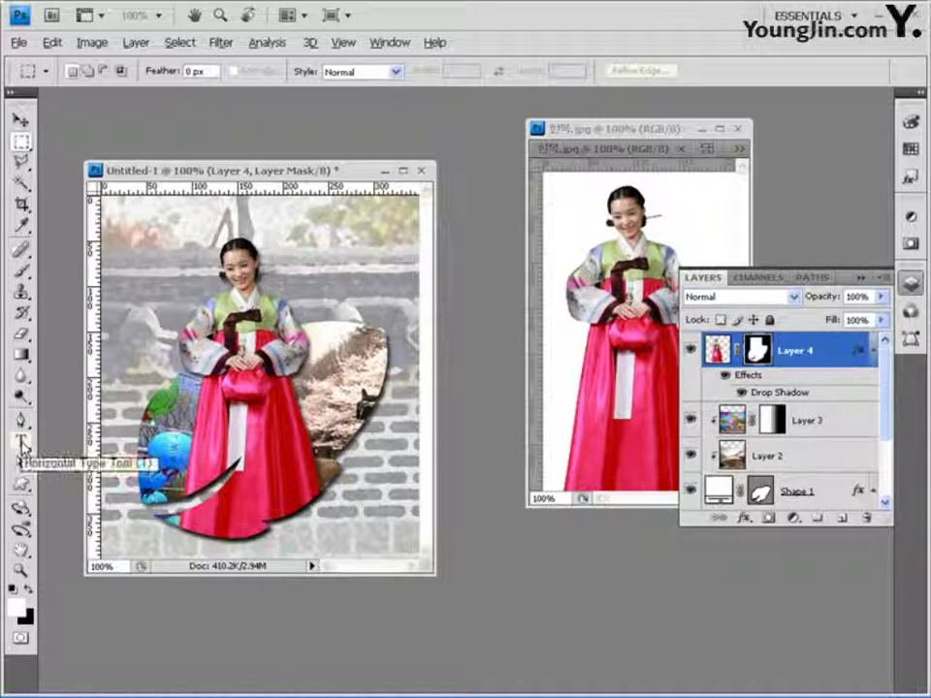
Step: Set up the Horizontal Type tool with Arial Bold, 24 pt and the pink text colour f80058
click(21, 444)
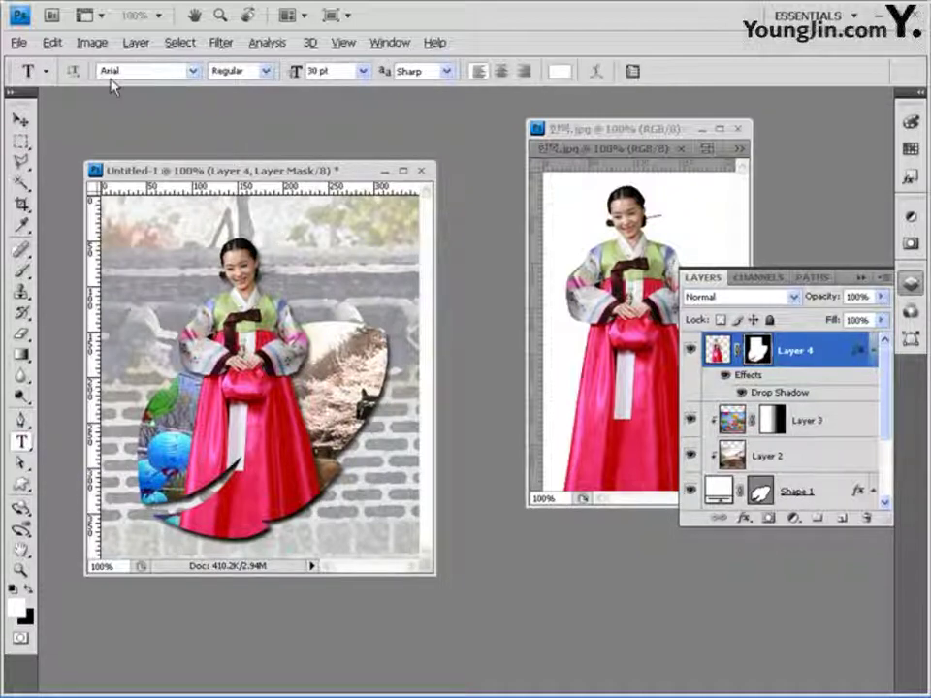
click(264, 71)
click(247, 131)
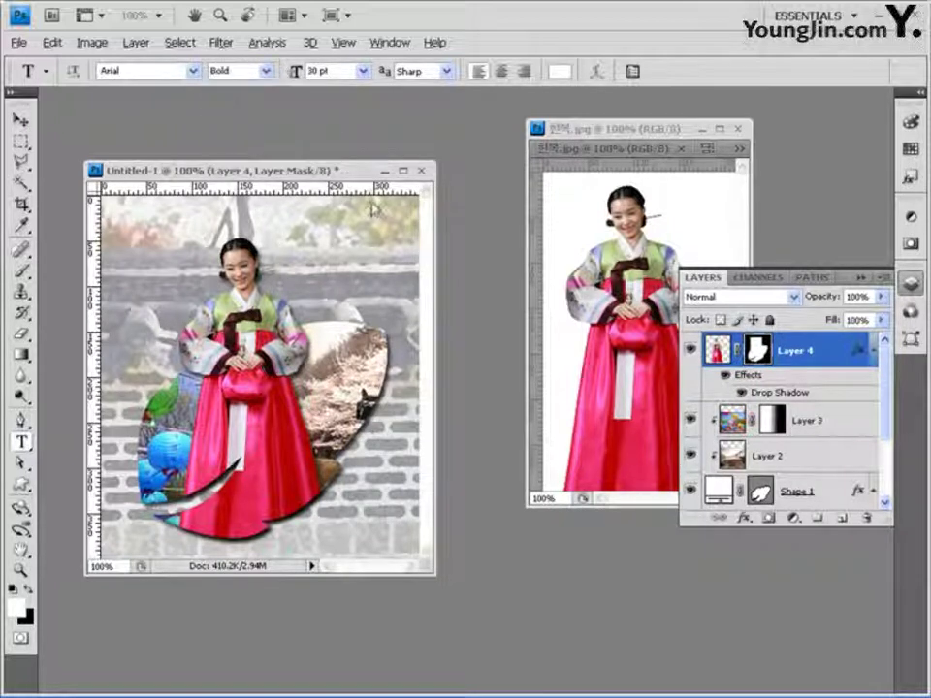
click(312, 70)
text(24)
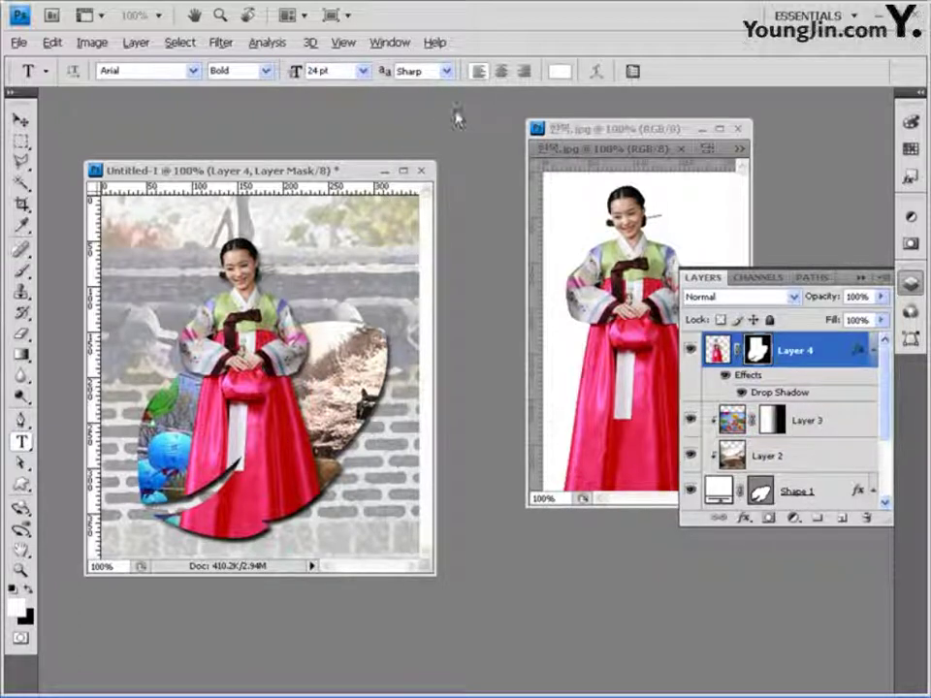
click(561, 70)
double_click(705, 566)
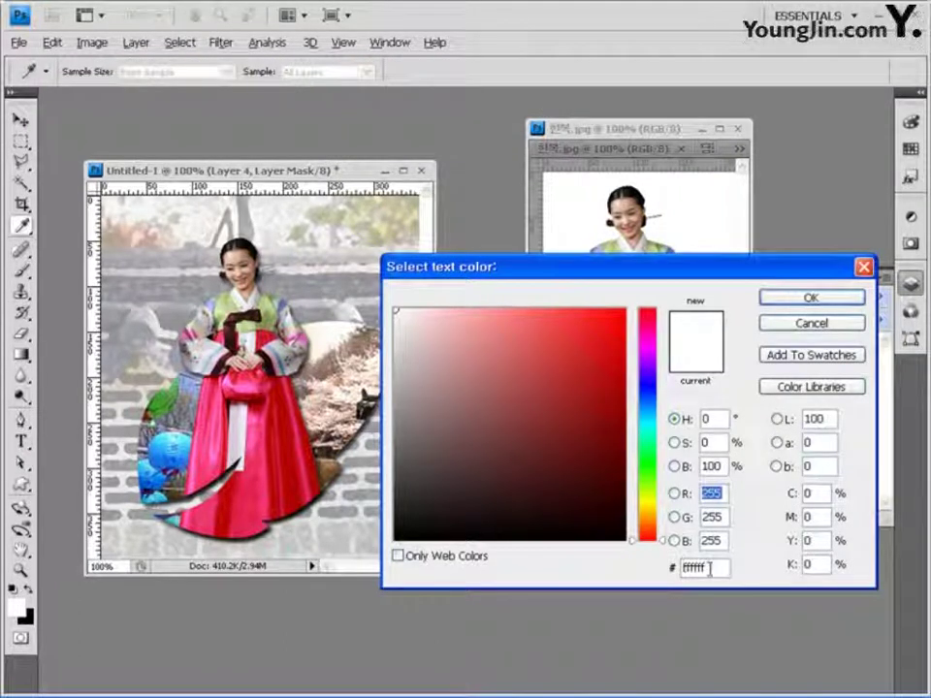
text(1f8000)
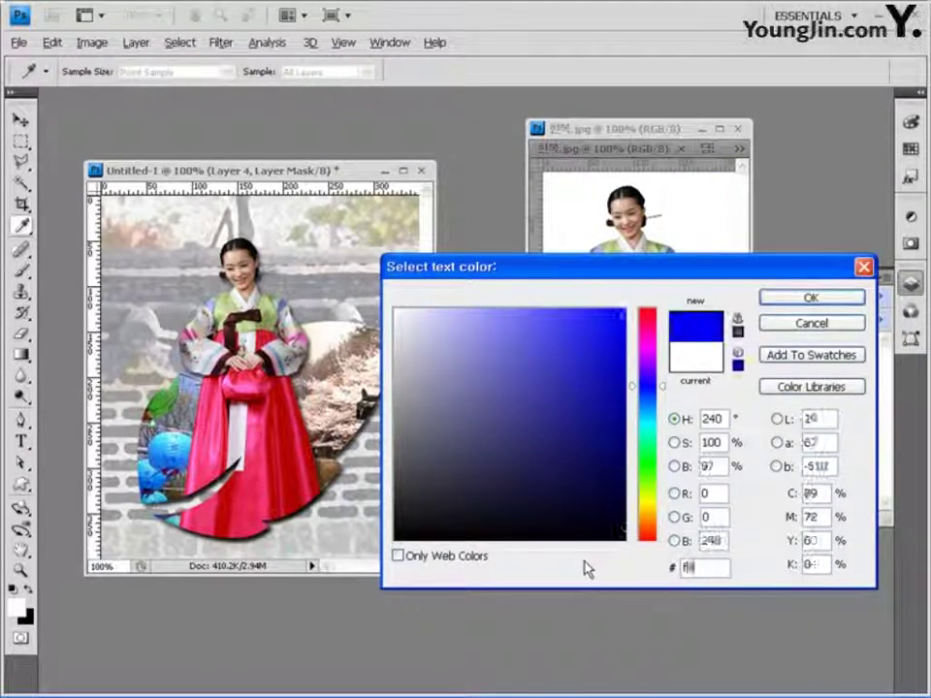
text(80058)
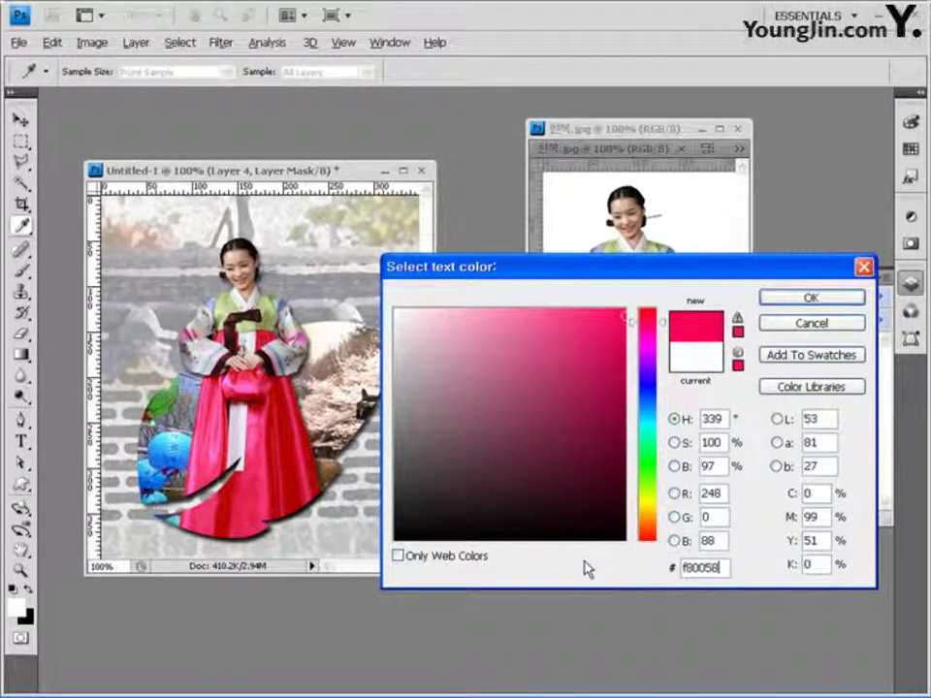
click(811, 297)
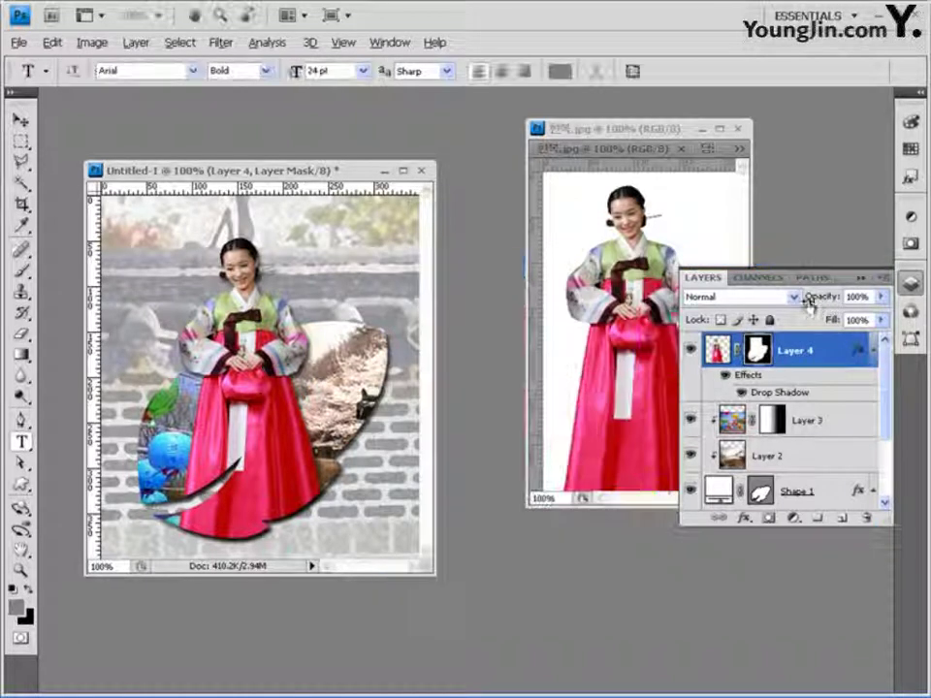
Step: Add the text "Korean" on the wall background beside the hanbok figure's head
click(293, 269)
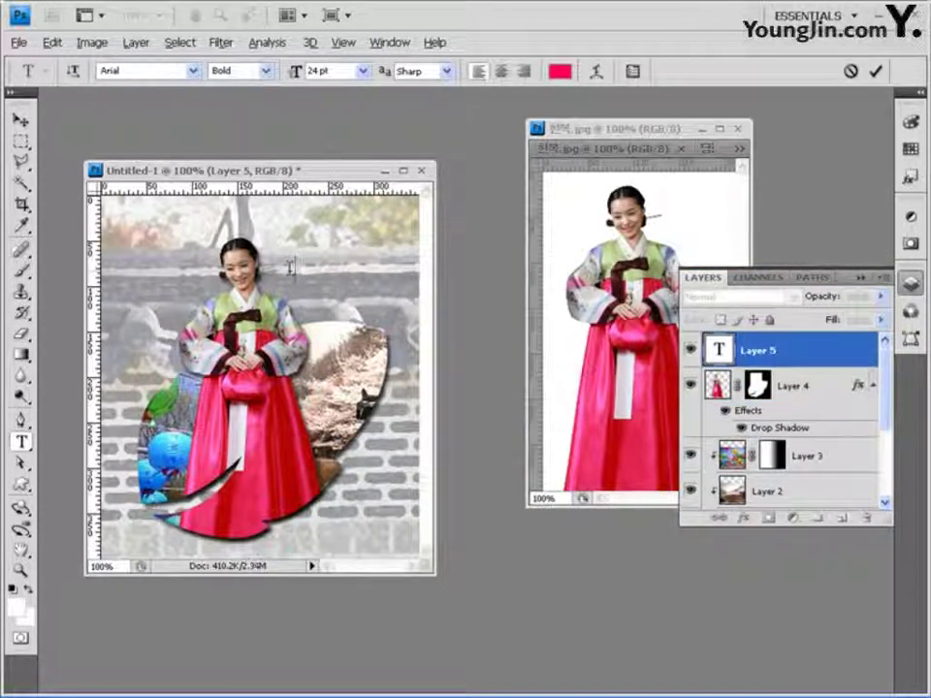
text(Korean)
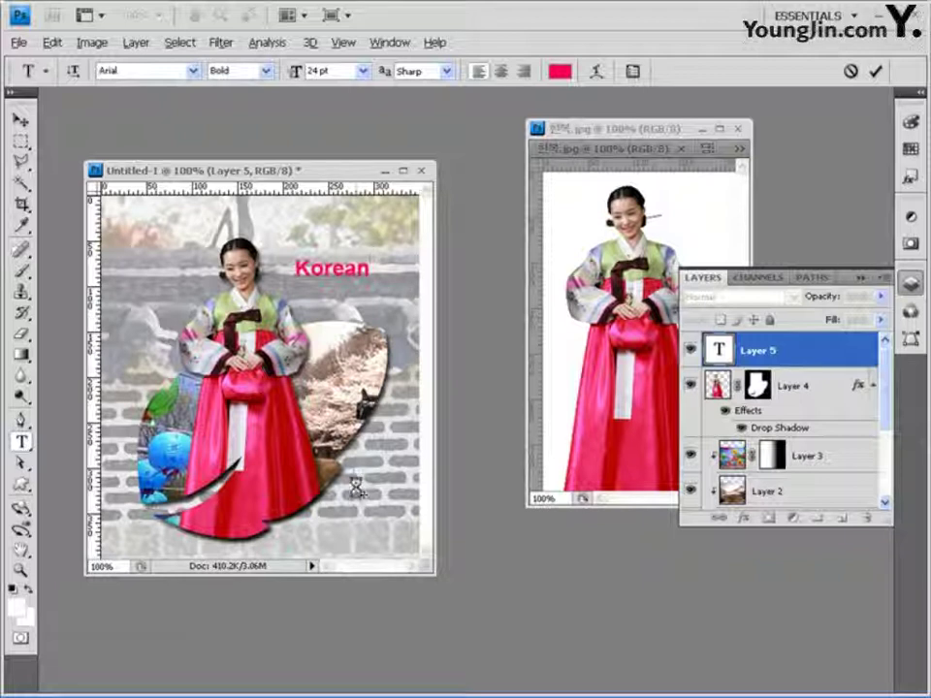
key(ctrl+Return)
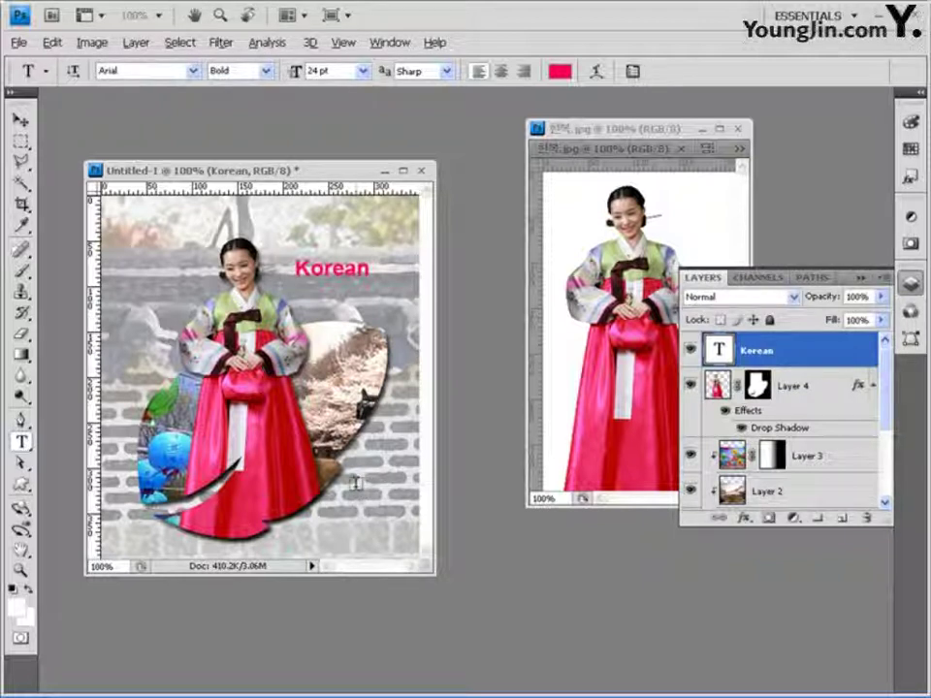
Step: Add the text "Dress" in violet 780ae8 just below "Korean" and adjust its position slightly
click(320, 294)
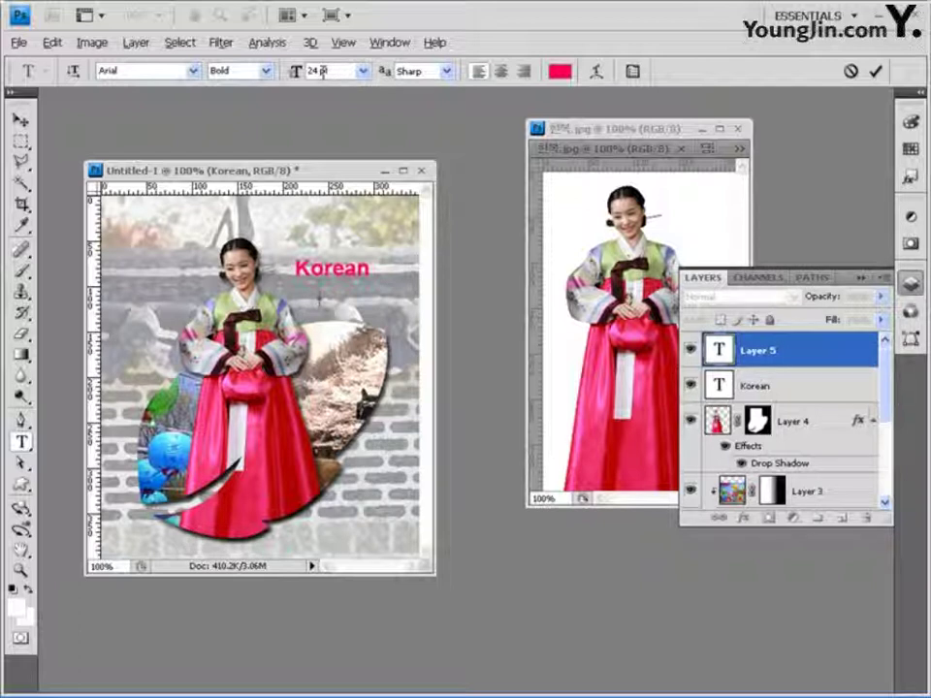
click(560, 71)
click(703, 568)
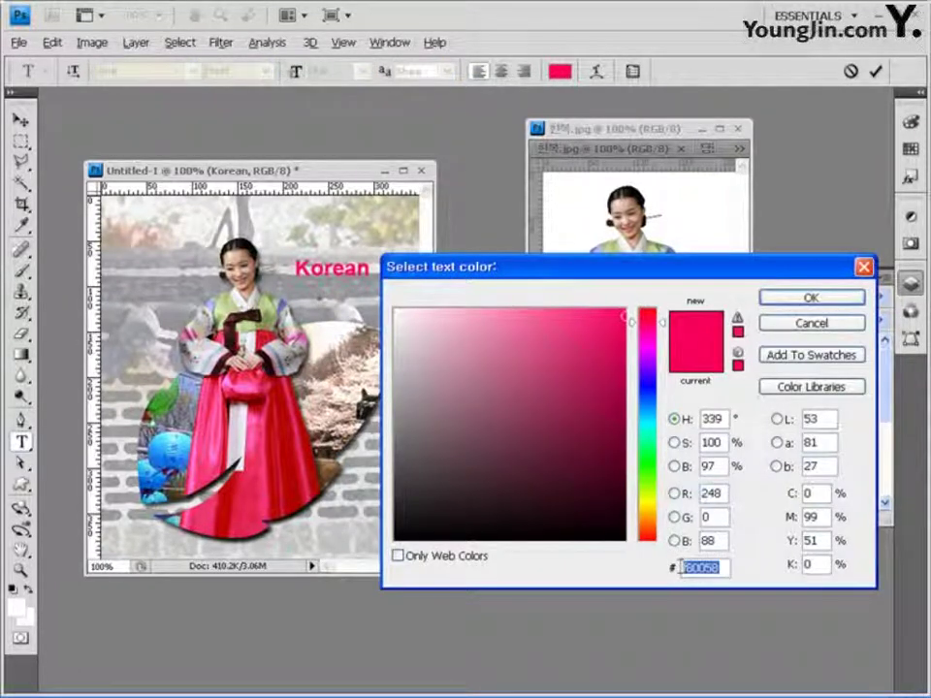
text(78)
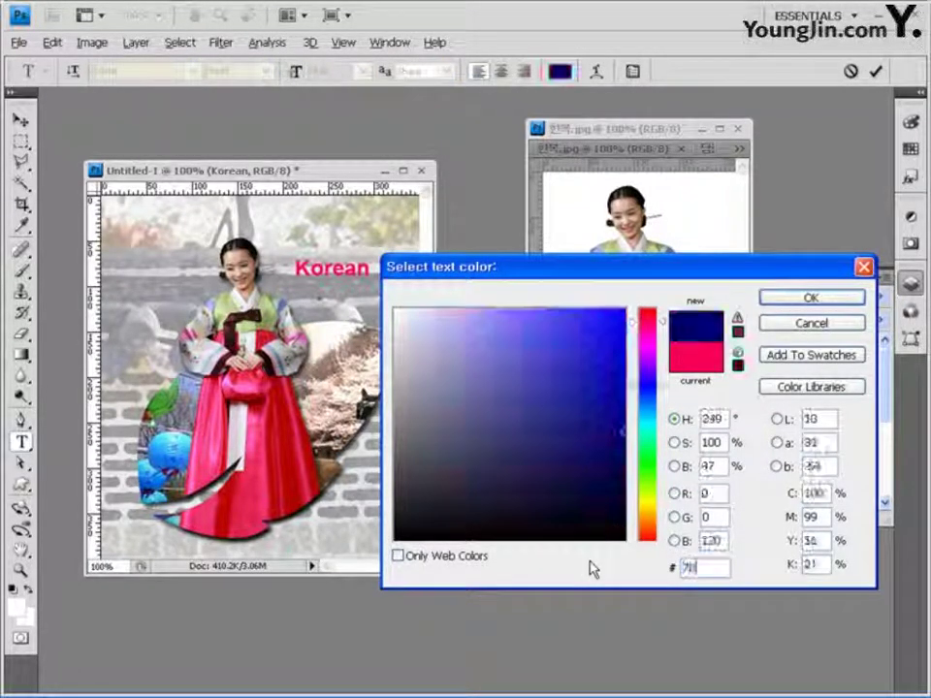
text(0ae8)
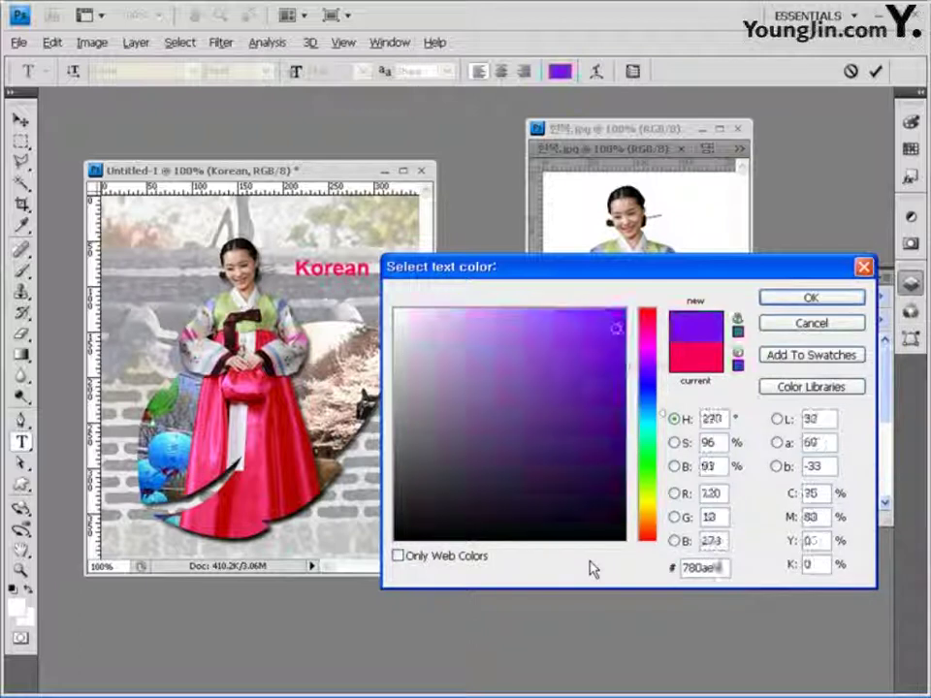
click(810, 299)
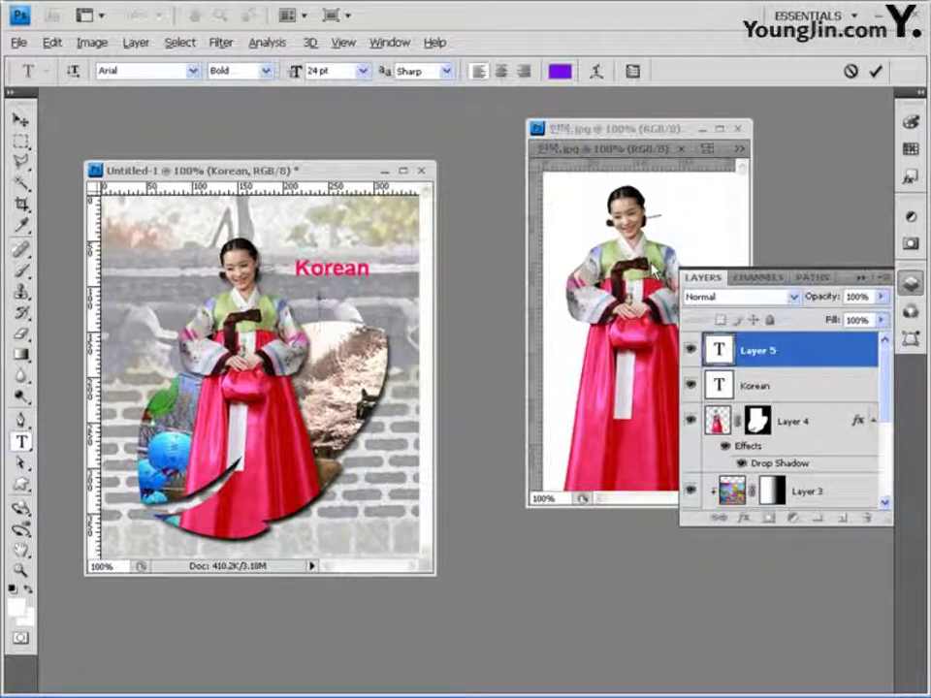
text(Dress)
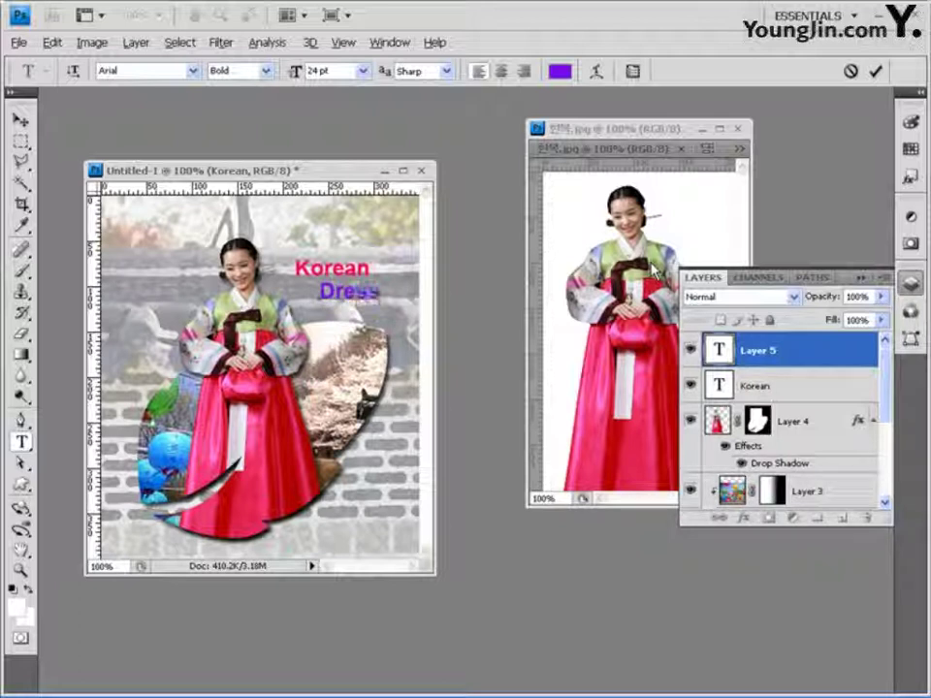
click(19, 118)
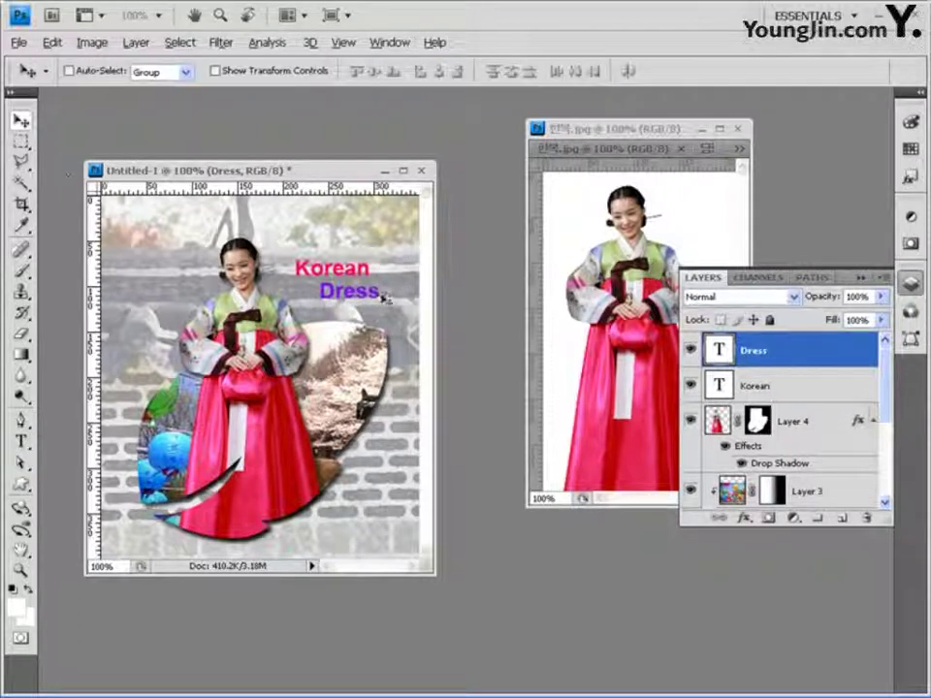
drag(382, 300, 388, 306)
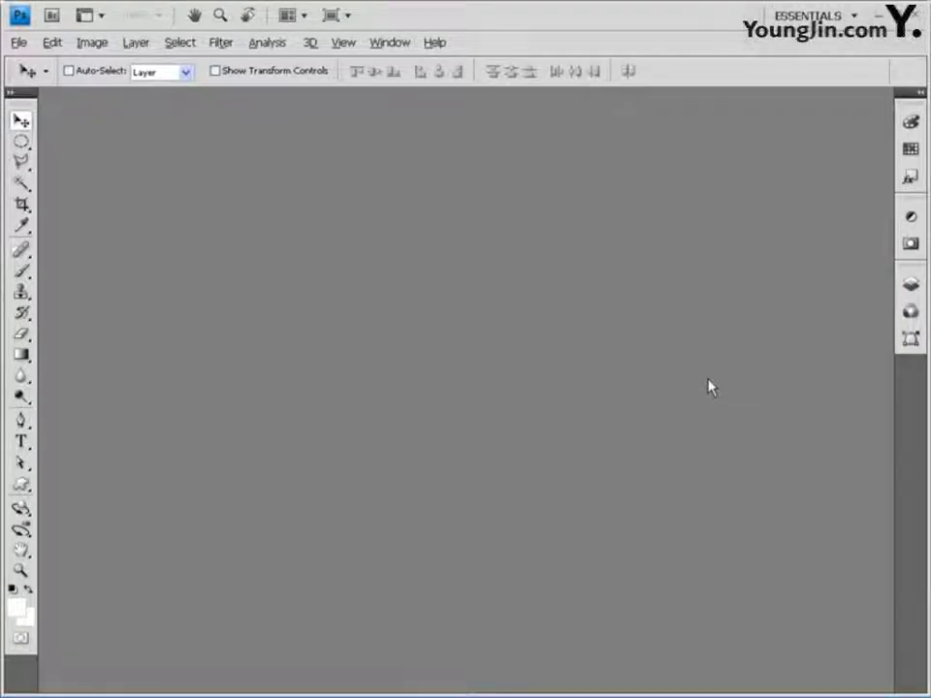
Step: Create a new 600 × 400 pixel RGB document at 72 pixels/inch with a white background and reposition its window
click(18, 42)
click(21, 62)
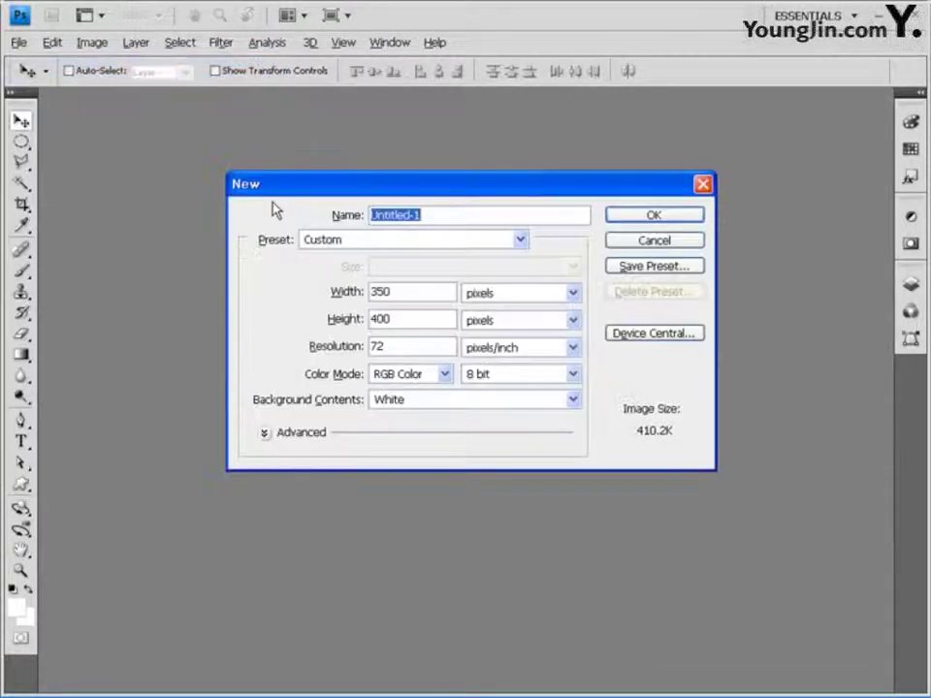
double_click(408, 291)
text(600)
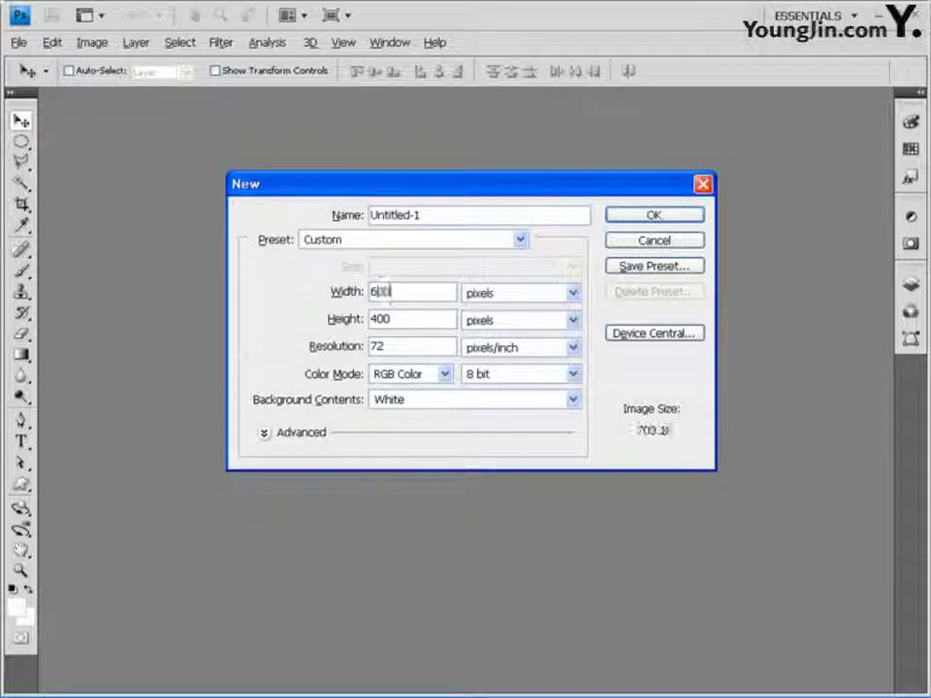
key(Tab)
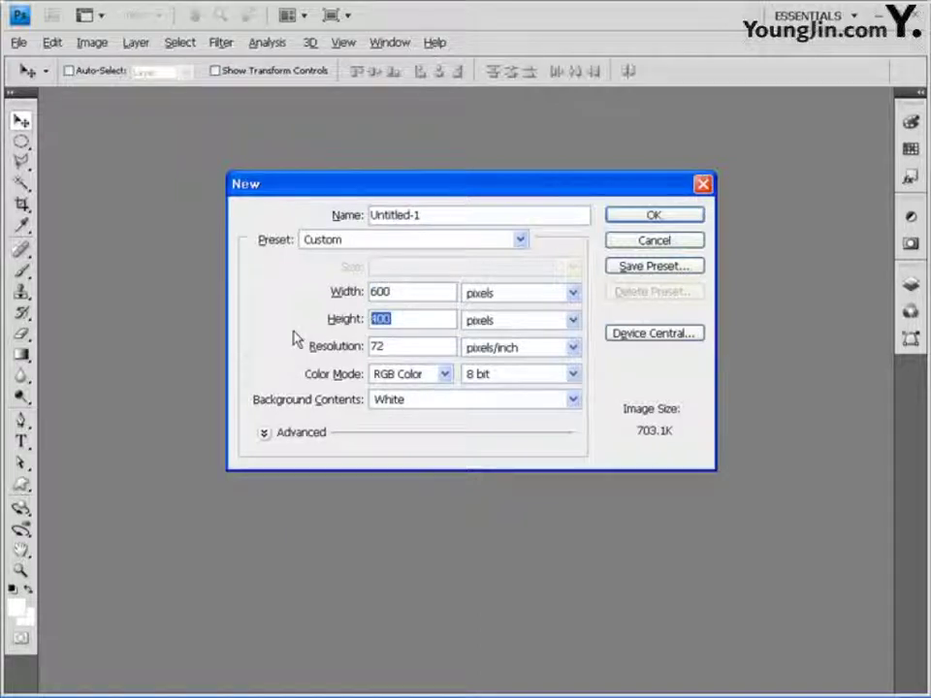
key(Tab)
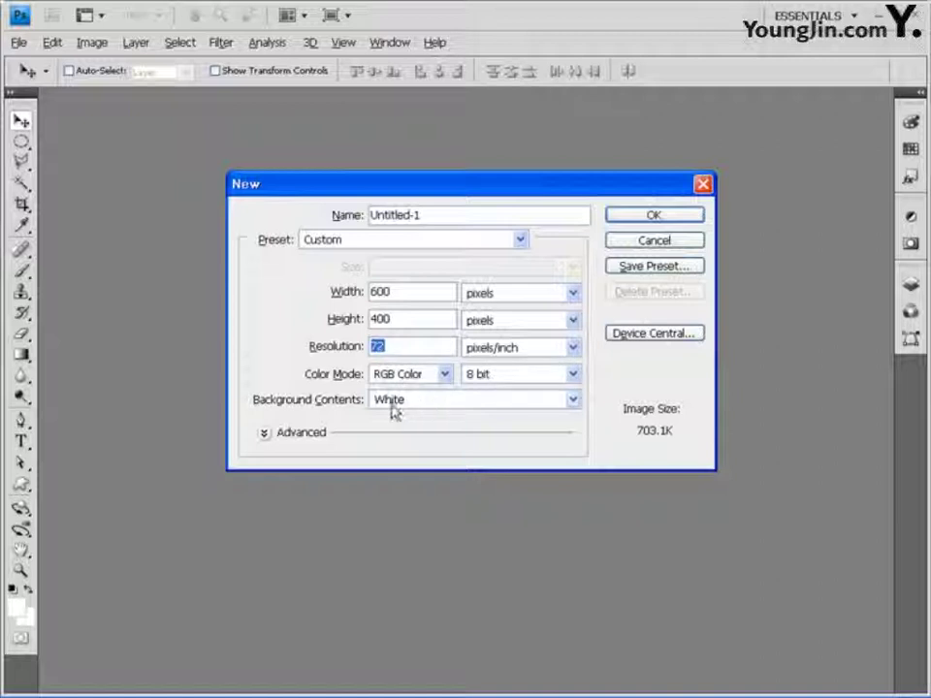
click(659, 219)
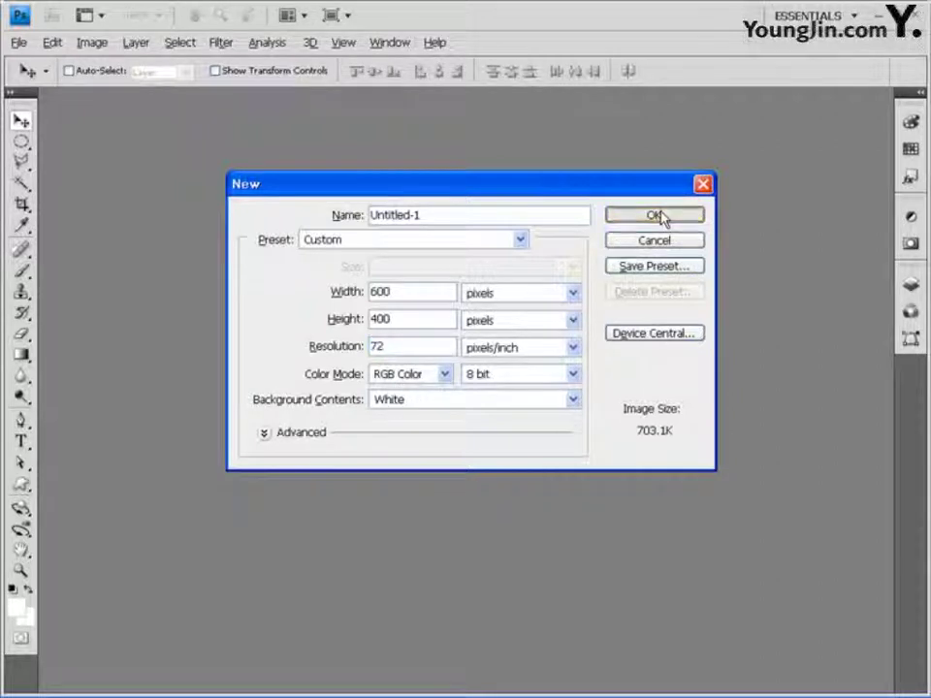
drag(480, 103, 539, 157)
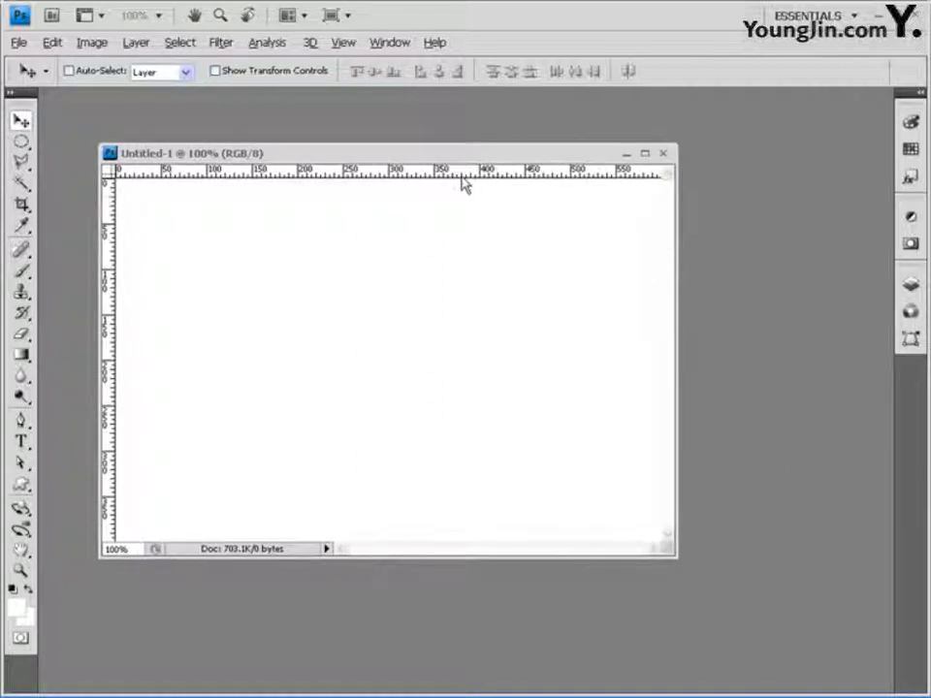
Step: Place horizontal guides at 100, 200 and 300 pixels and vertical guides every 100 pixels from 100 to 500
drag(457, 177, 453, 269)
drag(400, 174, 368, 361)
drag(307, 168, 314, 452)
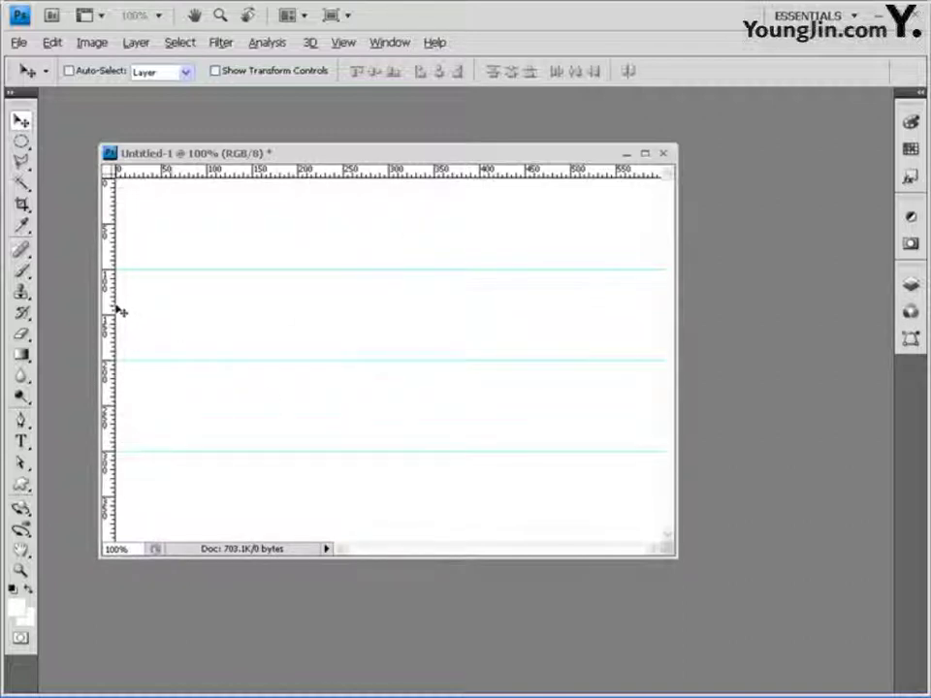
drag(115, 309, 206, 305)
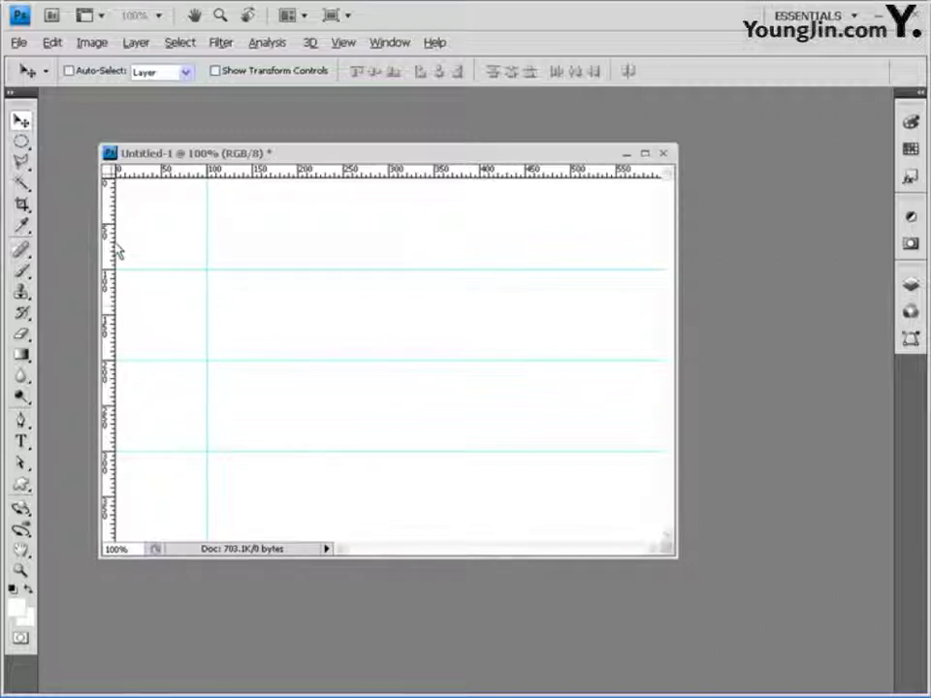
drag(117, 249, 388, 251)
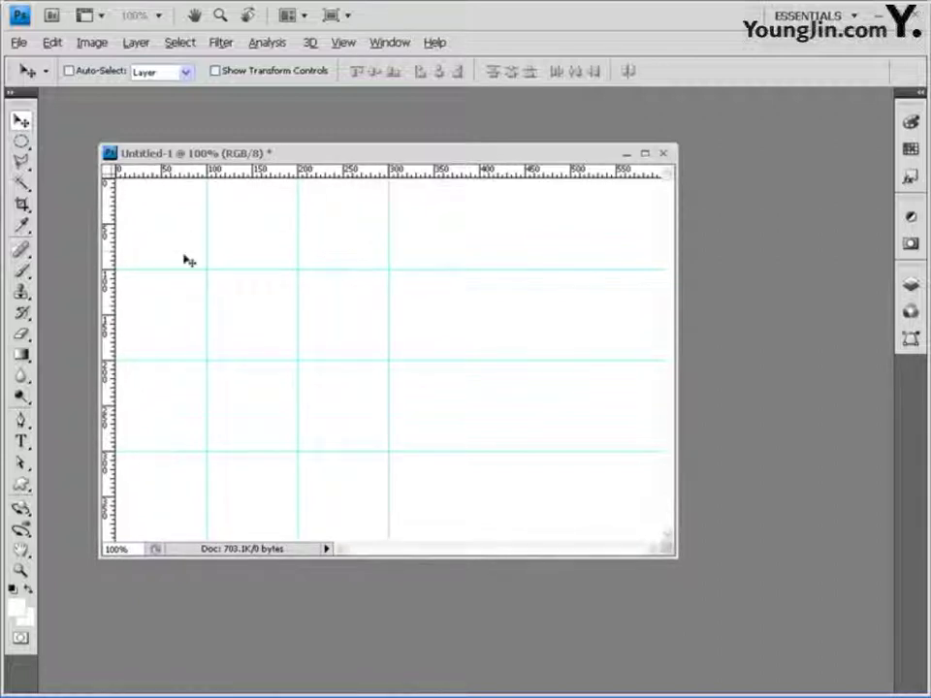
drag(113, 248, 479, 262)
drag(114, 256, 570, 265)
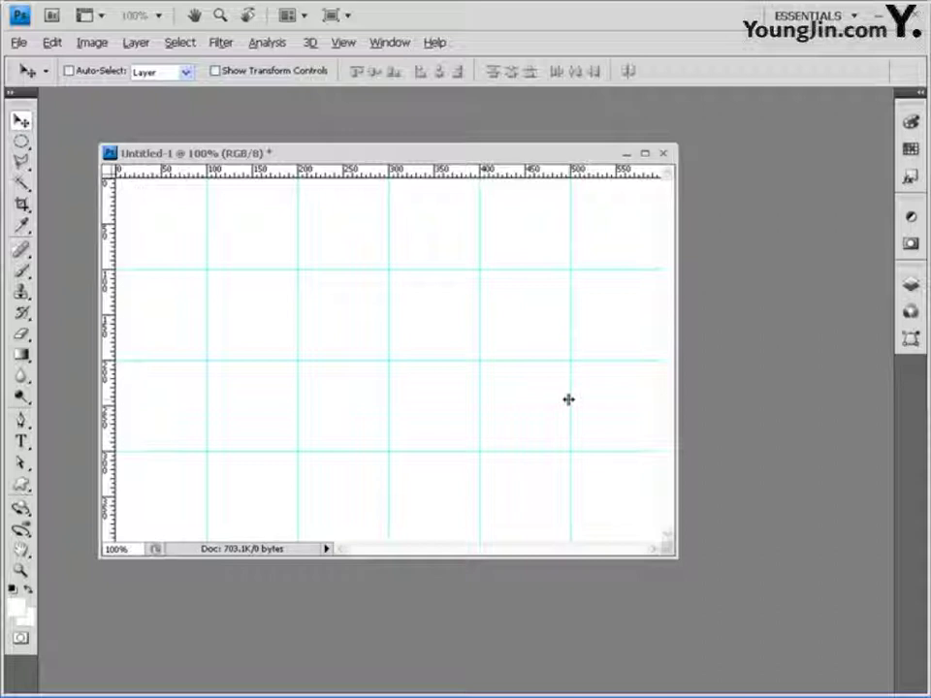
Step: Save the document to the desktop in Photoshop format, named with the examinee's number and name followed by -3
click(18, 42)
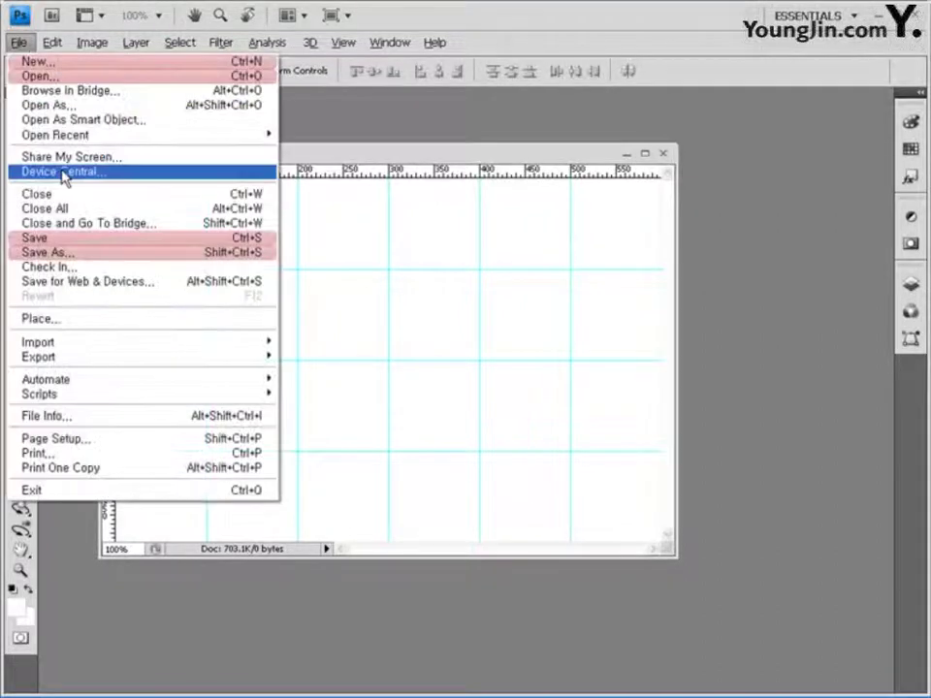
click(97, 256)
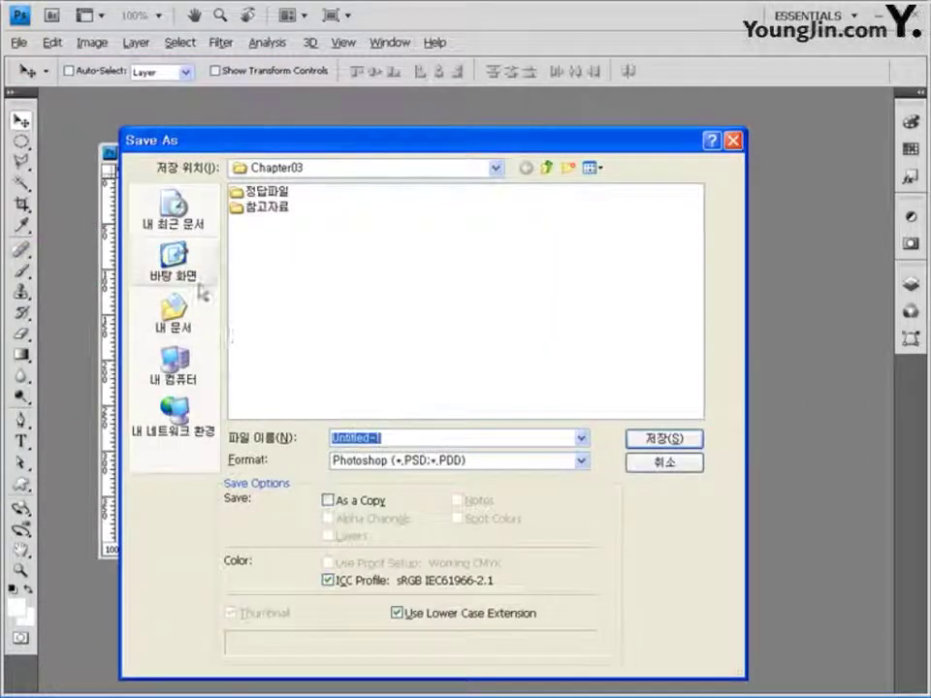
click(174, 264)
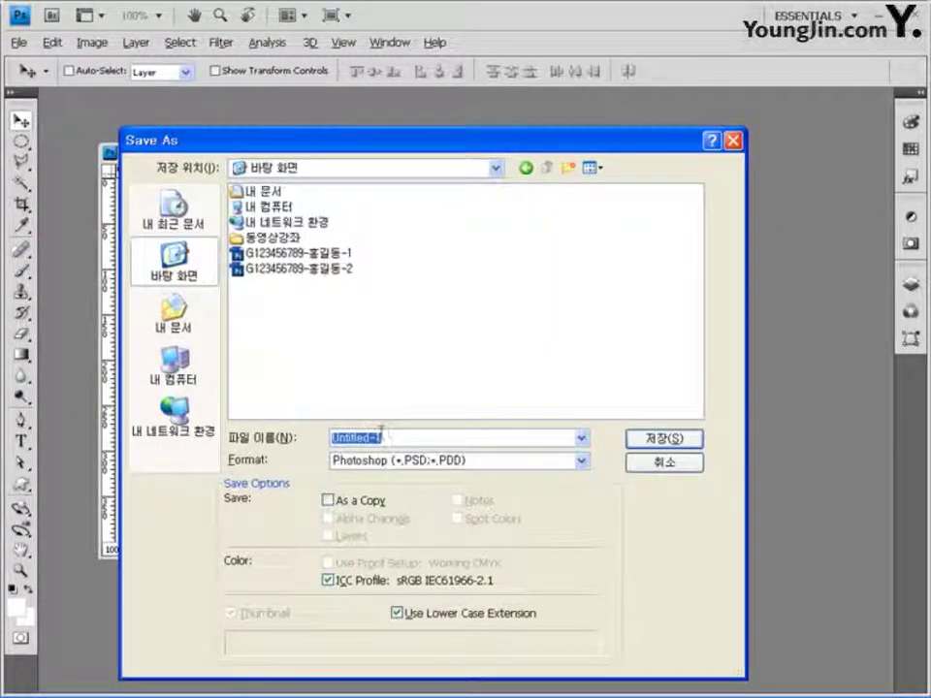
text(G)
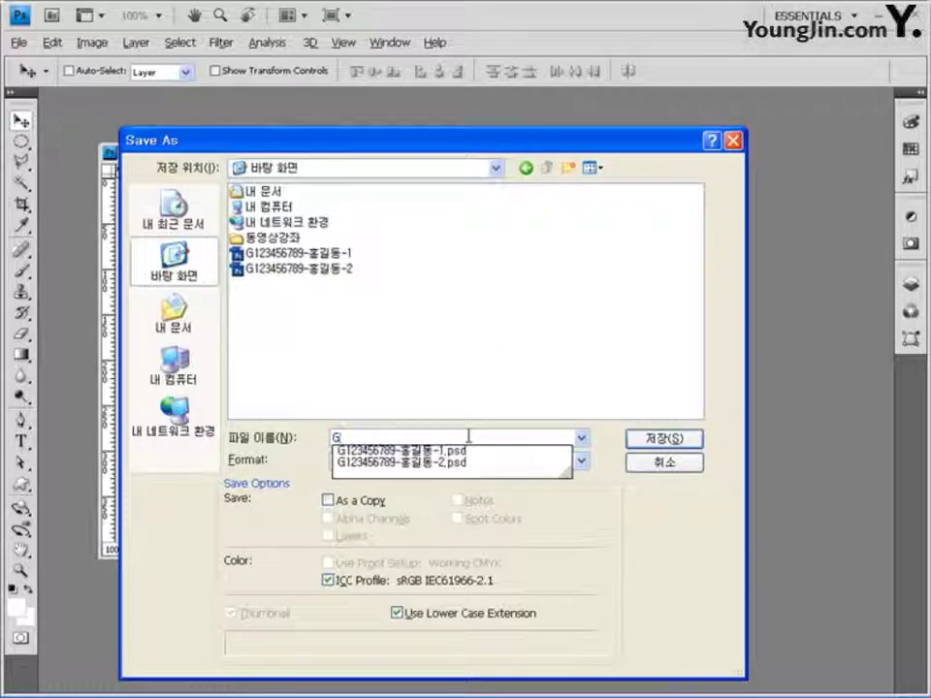
text(123456789)
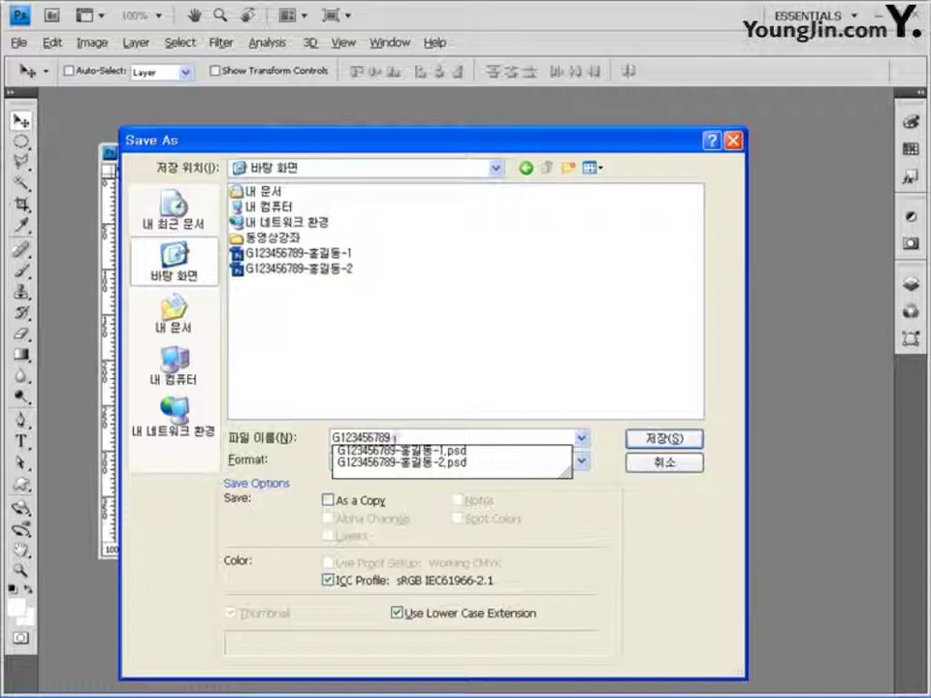
text(-홍길)
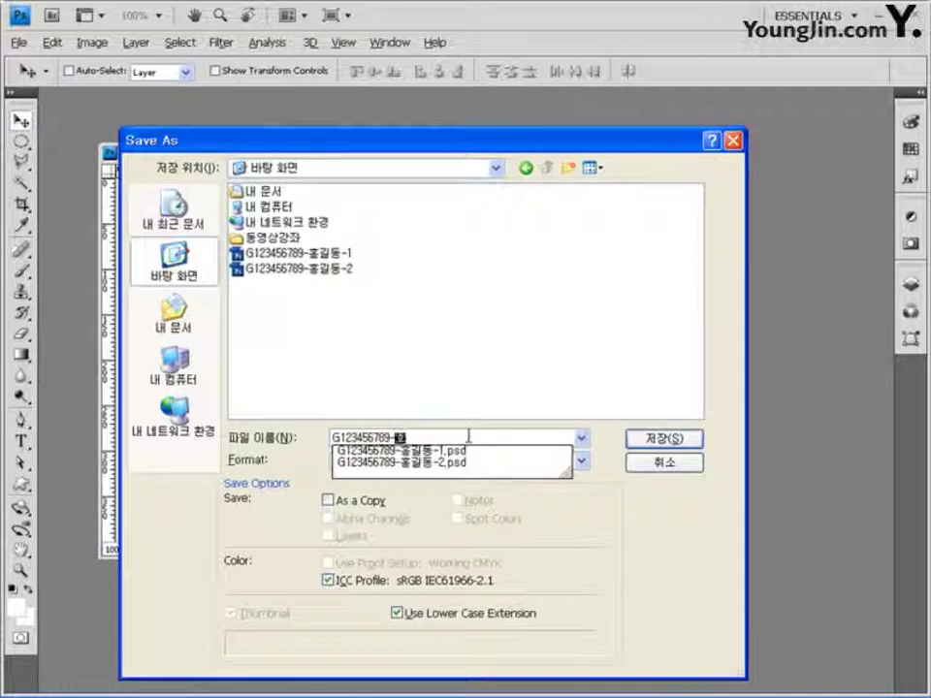
text(동-3)
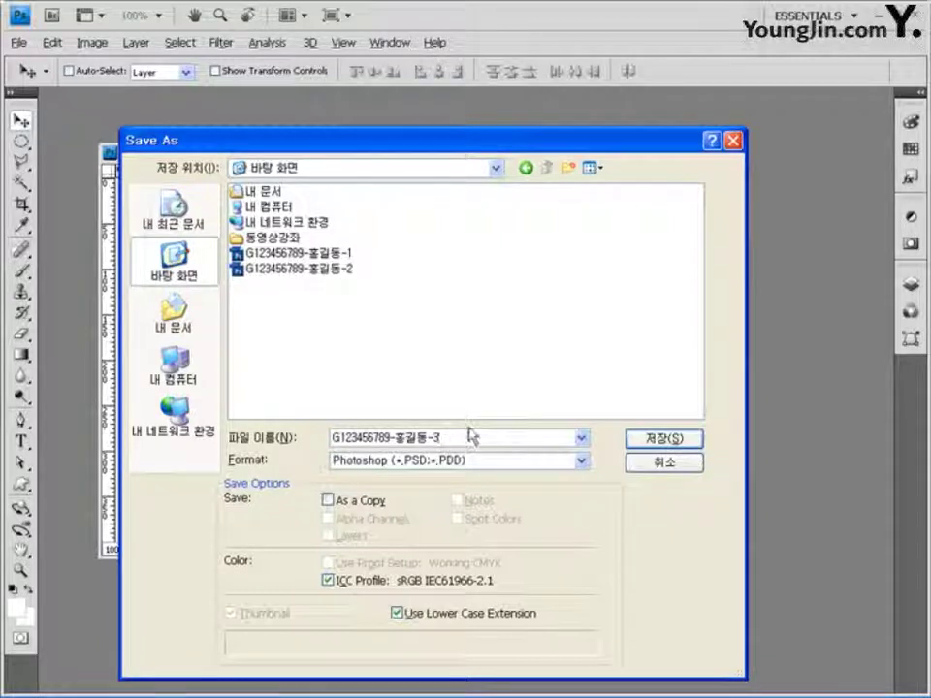
click(663, 438)
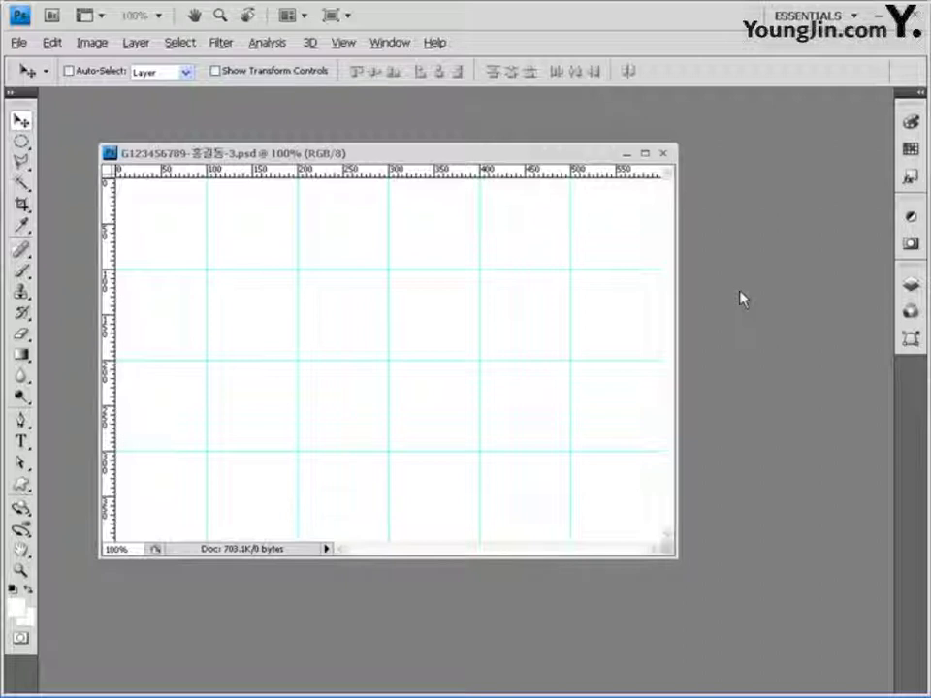
Step: Open the four images 2급-5.jpg, 2급-6.jpg, 2급-7.jpg and 2급-8.jpg from the Chapter03 folder
key(ctrl+o)
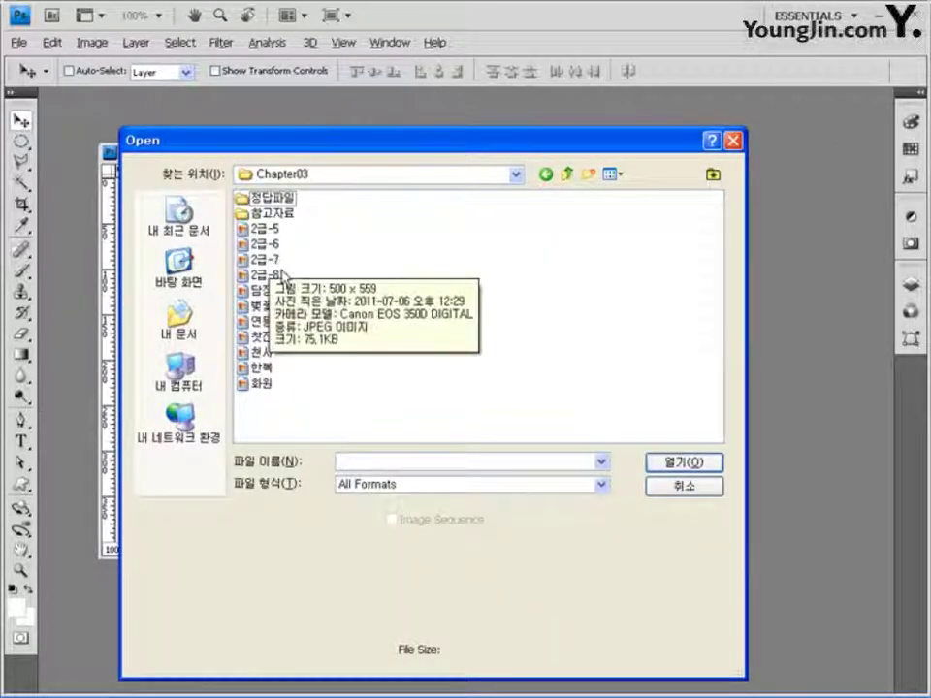
drag(308, 282, 242, 224)
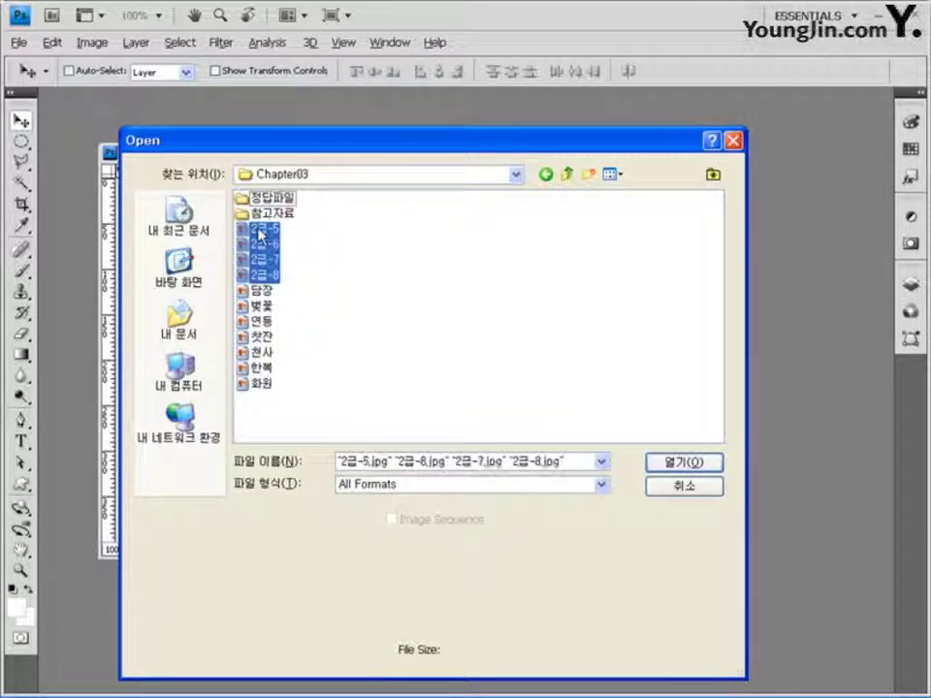
click(659, 460)
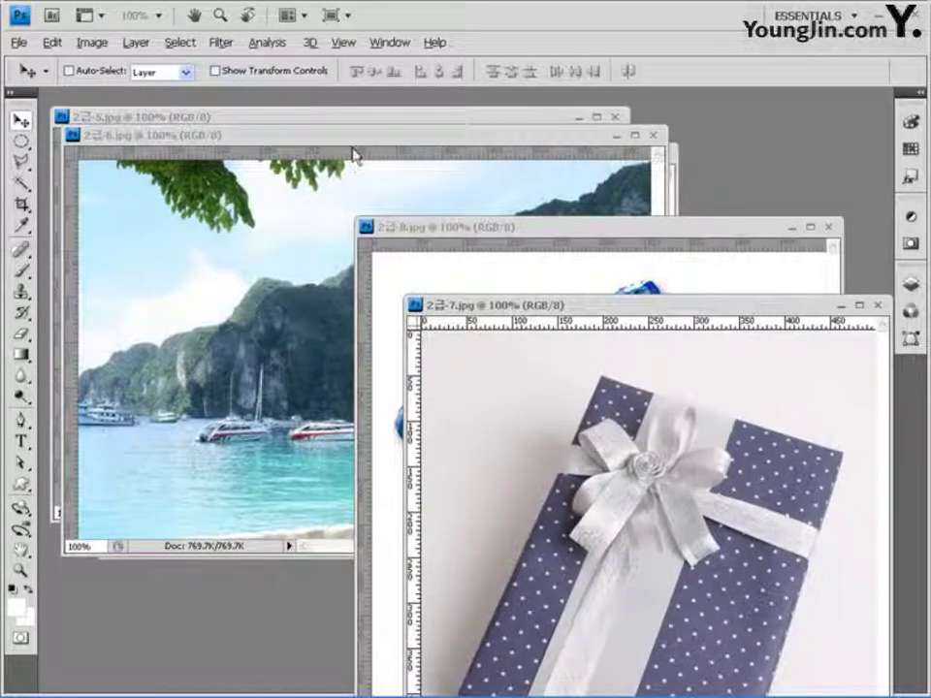
Step: Copy the whole wavy stripe pattern from 2급-5.jpg and paste it into the 600 × 400 exam document, rearranging the image windows
click(377, 116)
drag(377, 116, 437, 133)
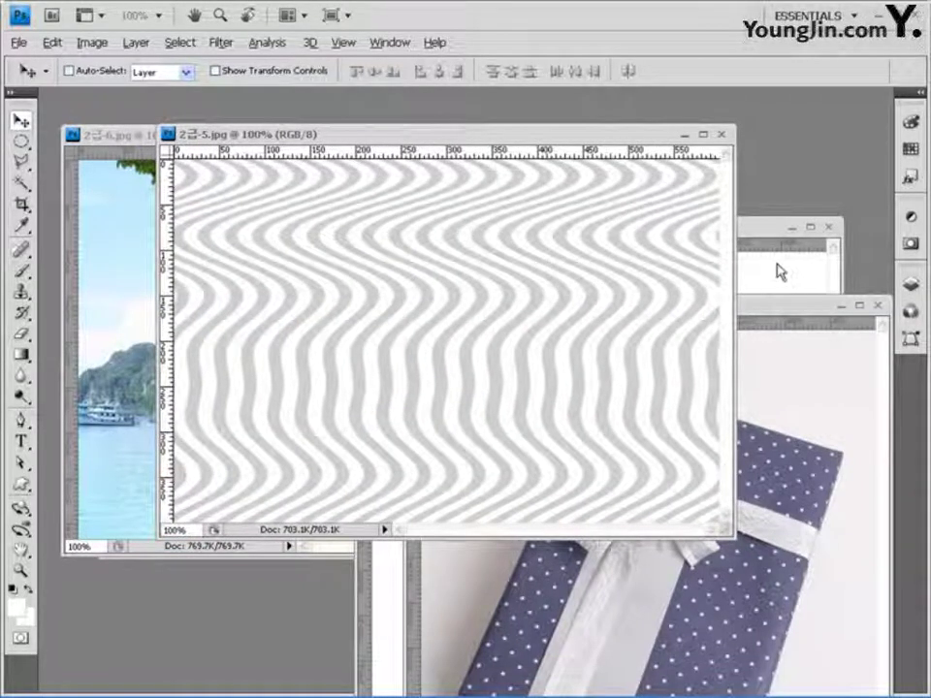
key(ctrl+a)
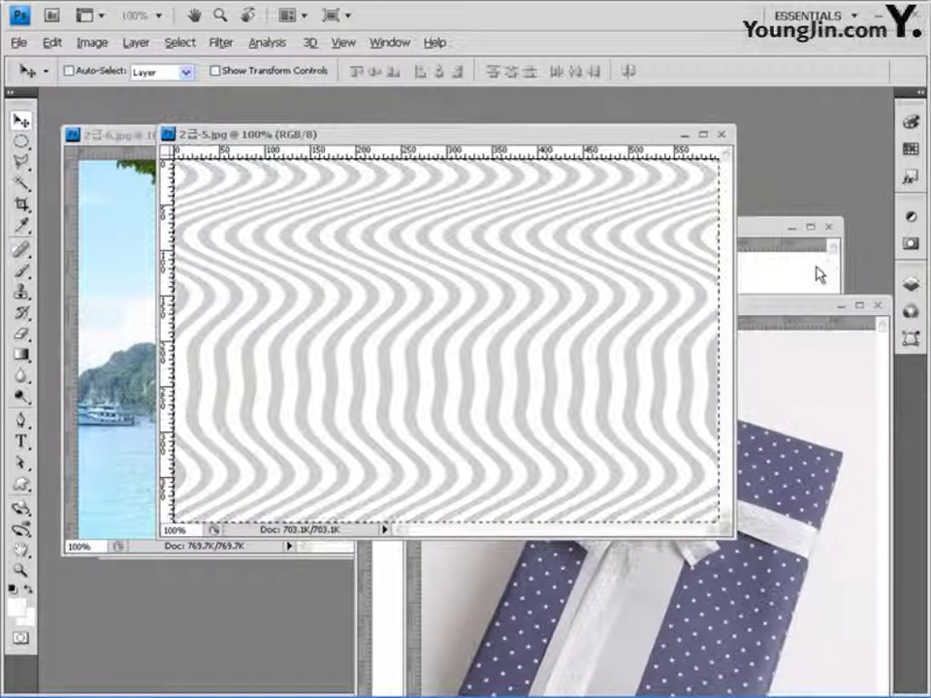
click(760, 231)
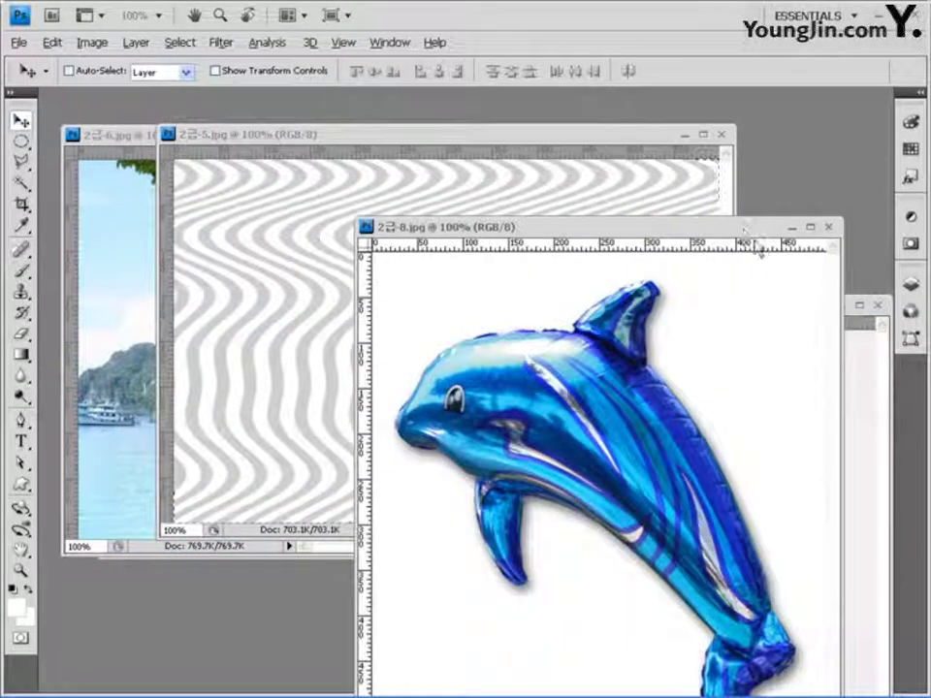
drag(760, 231, 844, 346)
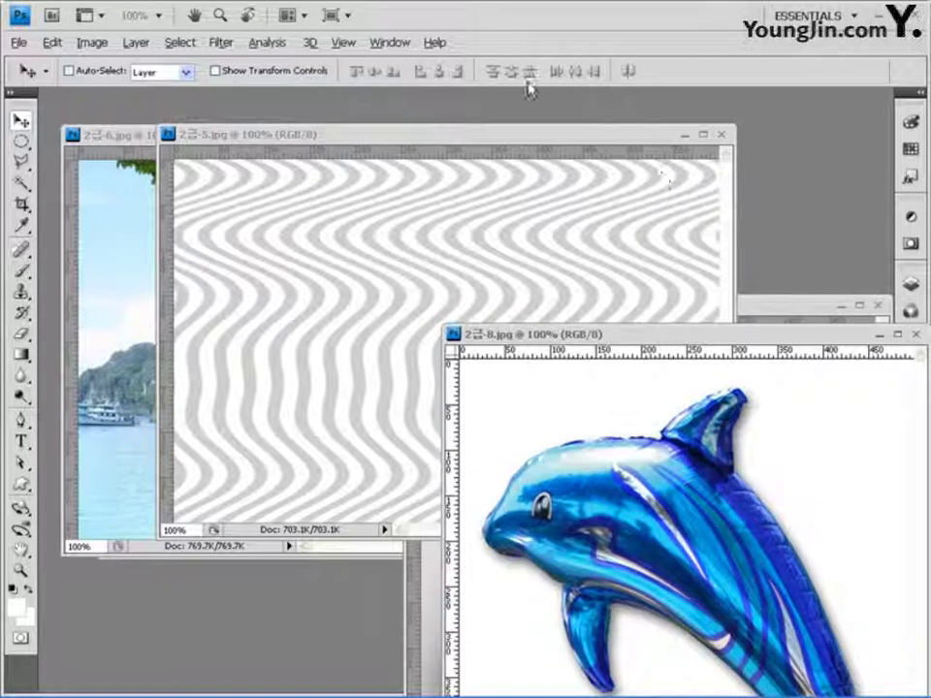
drag(544, 139, 751, 273)
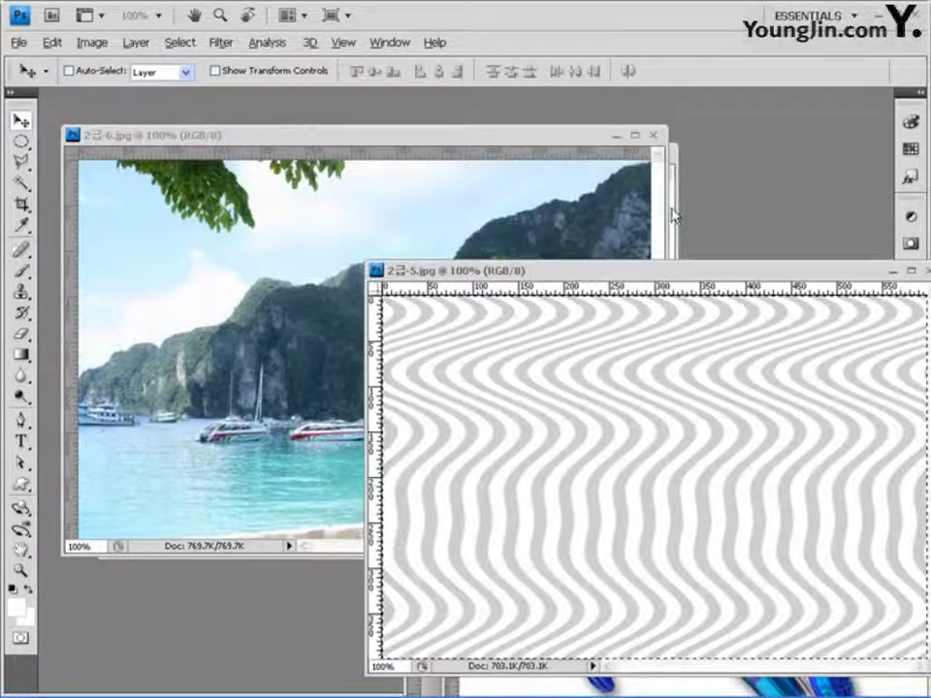
click(675, 215)
drag(510, 151, 485, 150)
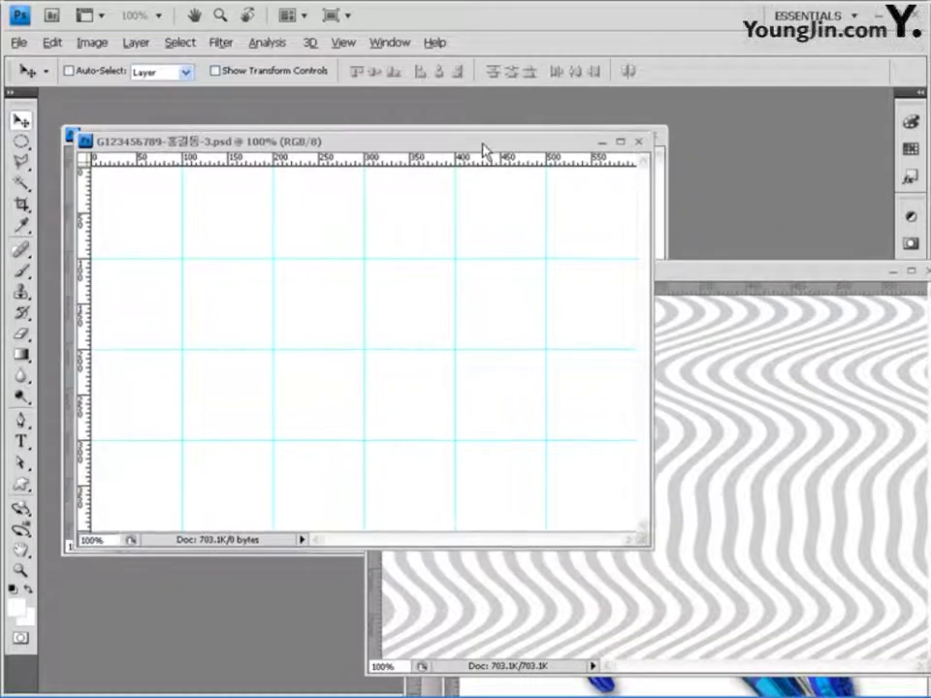
key(ctrl+v)
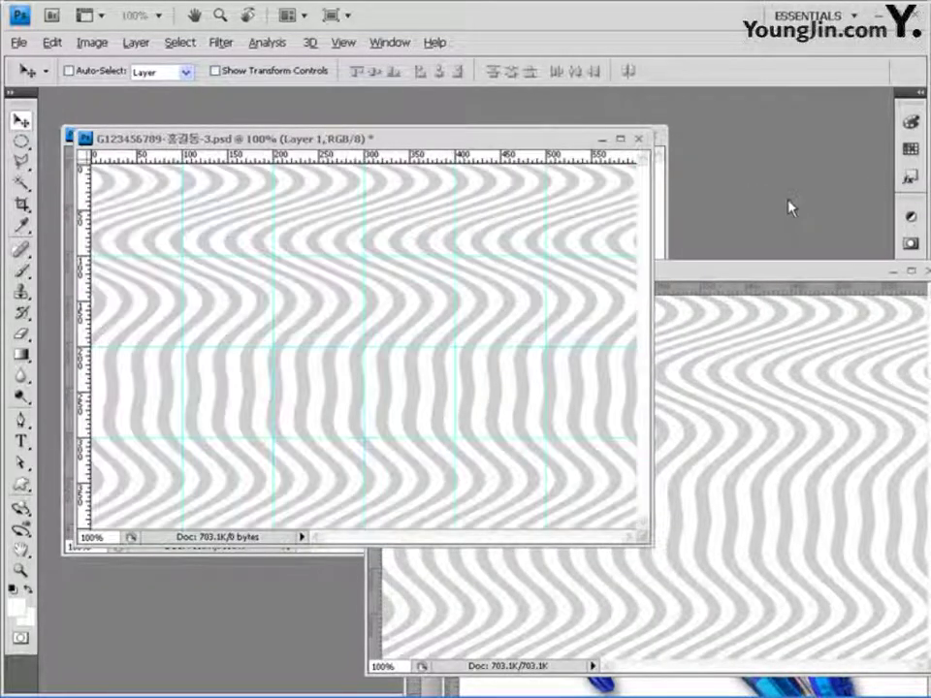
Step: Apply the Sponge filter to the pasted stripe pattern with brush size 1, definition 0 and smoothness 5
click(221, 43)
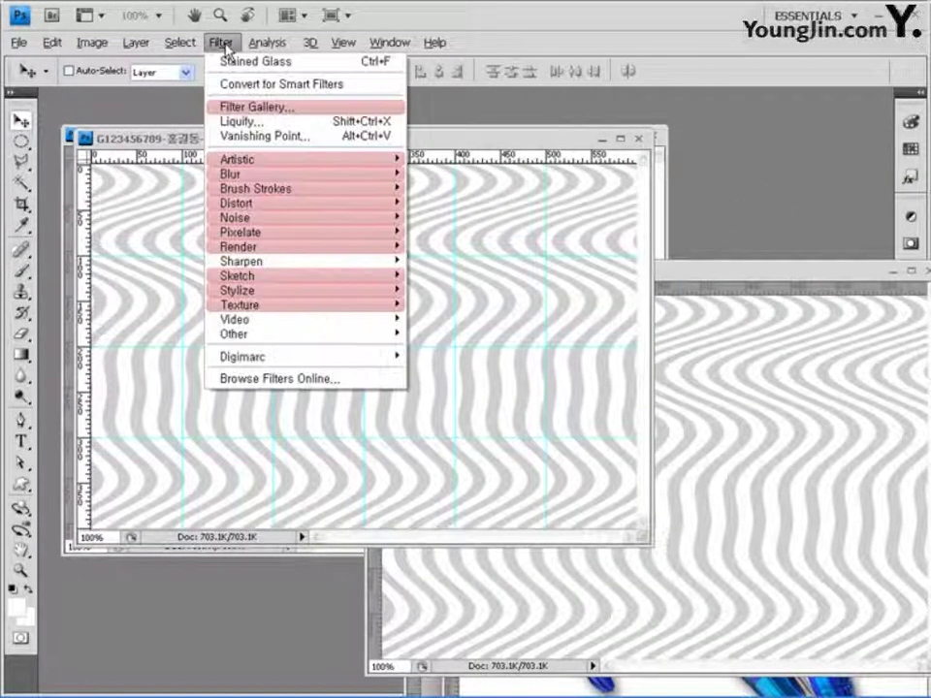
mouse_move(274, 165)
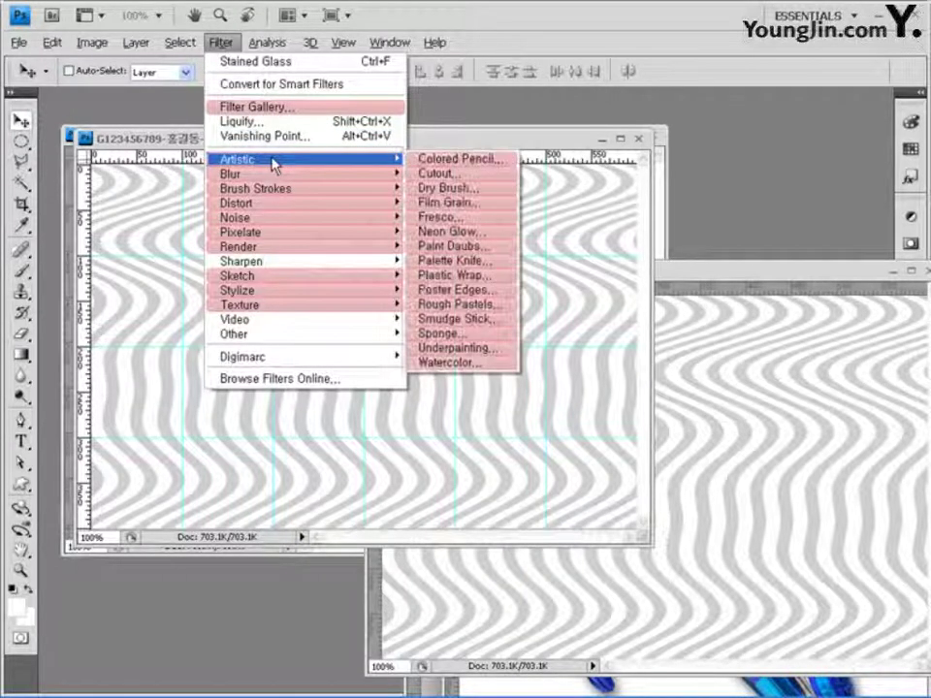
click(470, 349)
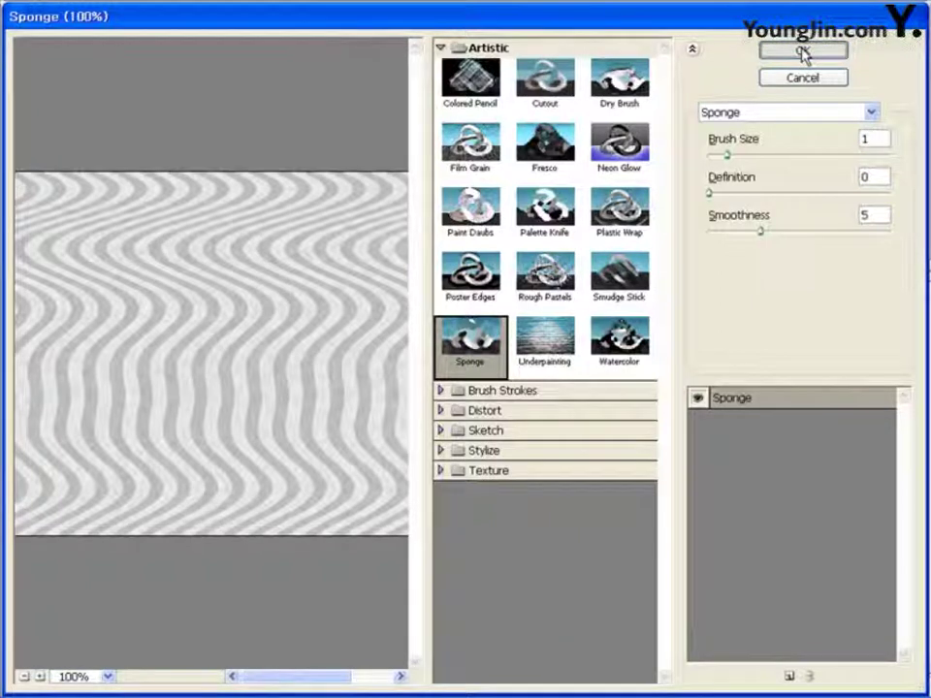
click(821, 54)
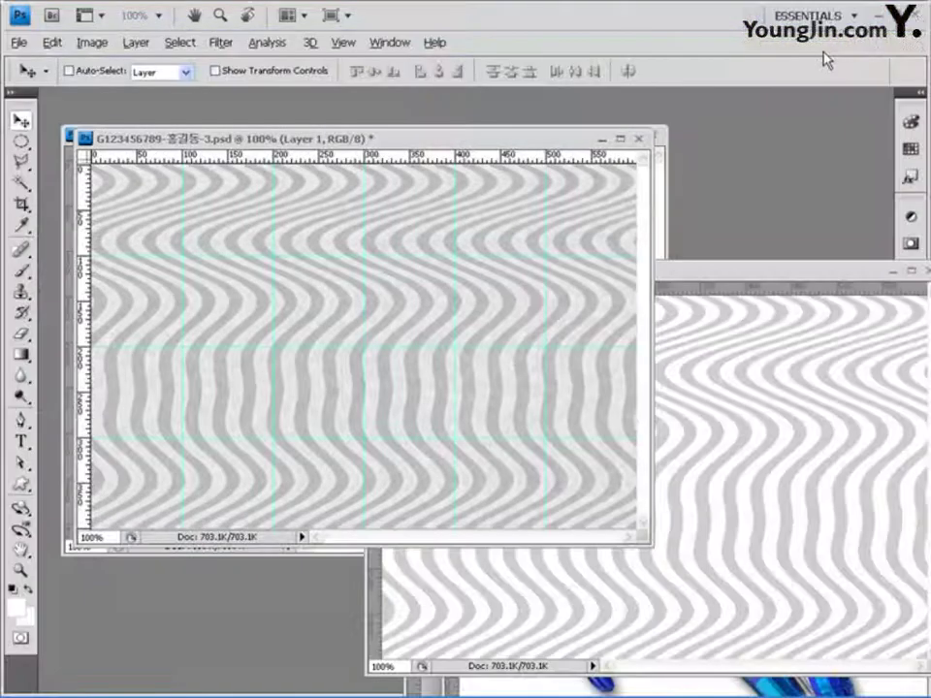
Step: Minimize the 2급-5.jpg source image window
click(808, 284)
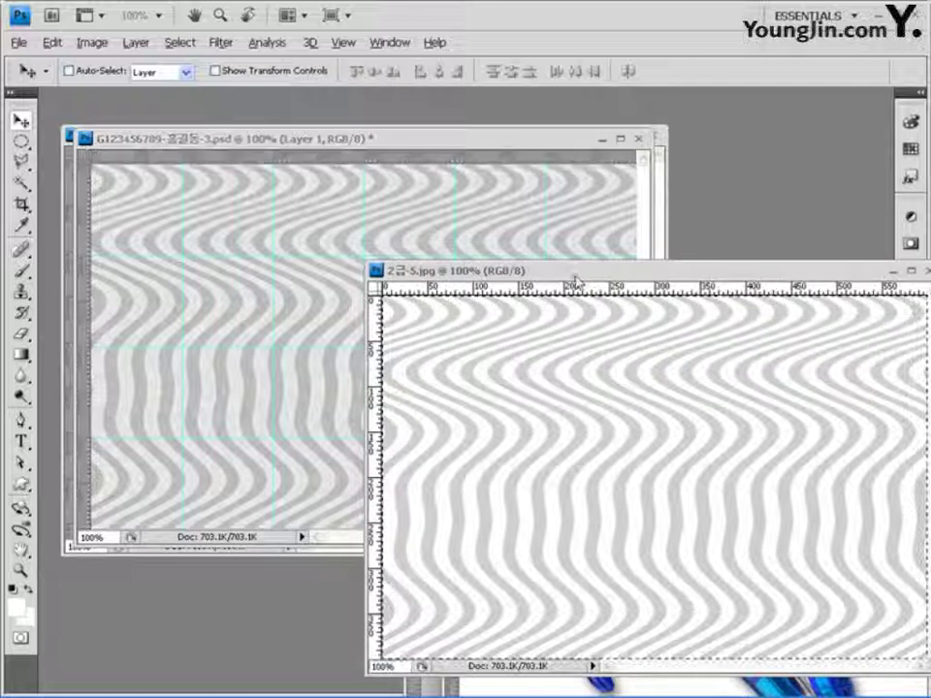
drag(769, 276, 531, 276)
click(656, 266)
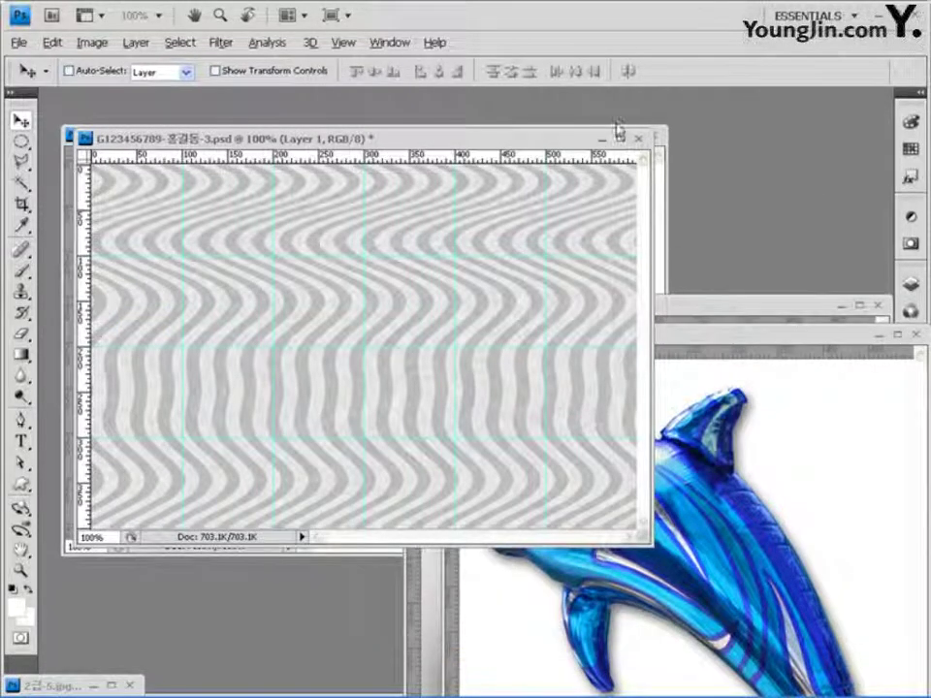
Step: Copy the entire seaside photo from 2급-6.jpg and paste it above the stripe pattern in the exam document
drag(474, 139, 687, 209)
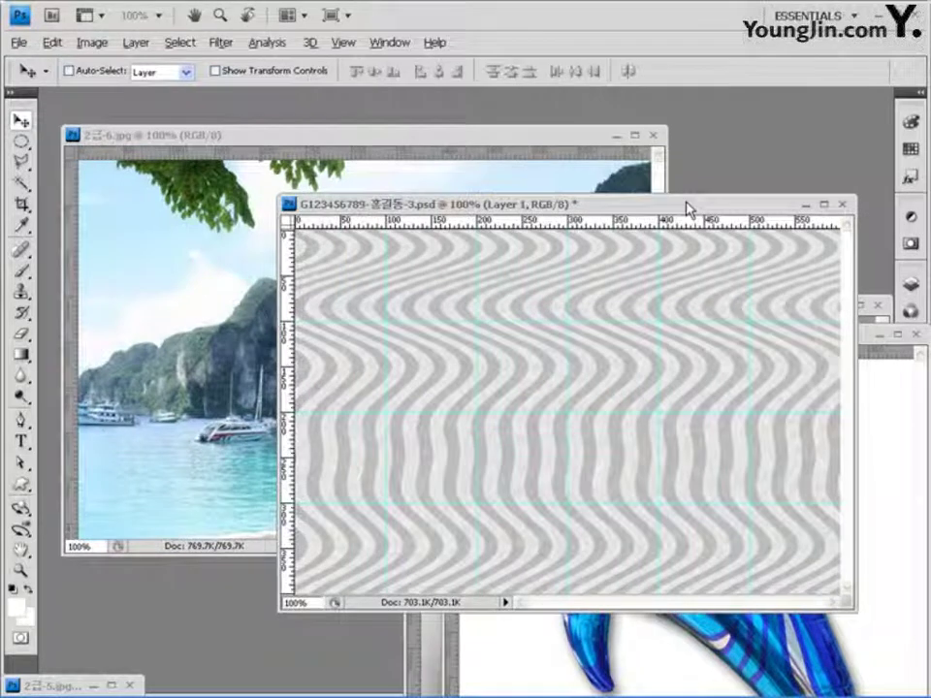
click(476, 132)
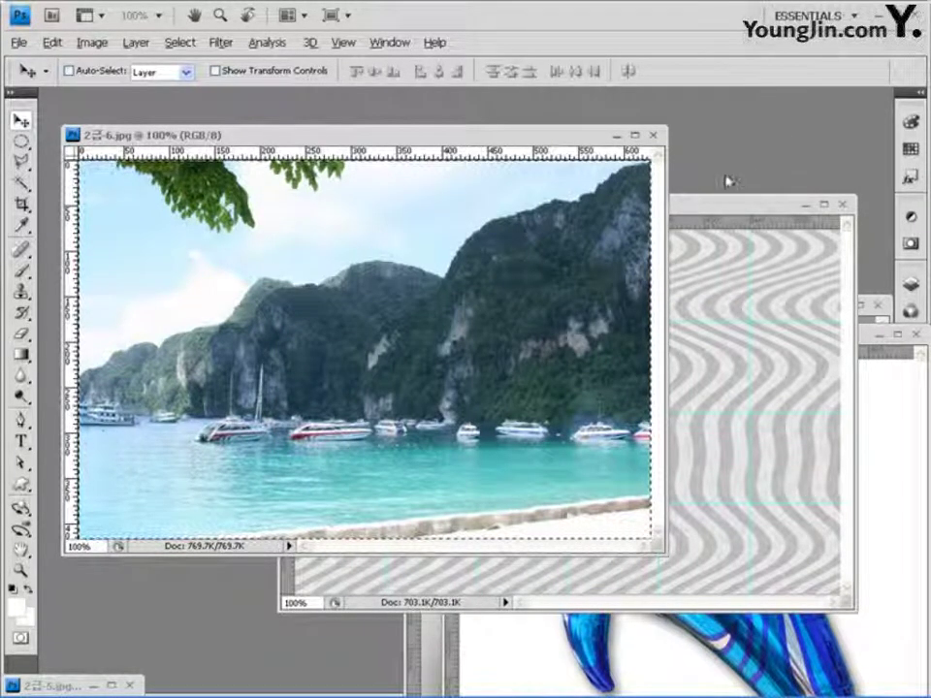
click(676, 208)
drag(676, 208, 550, 172)
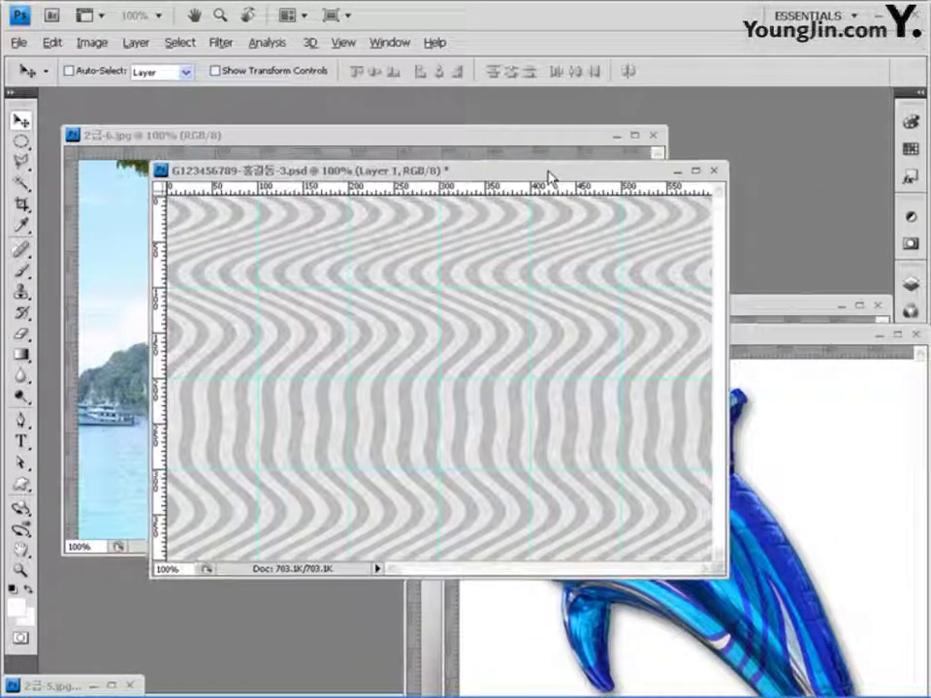
key(ctrl+v)
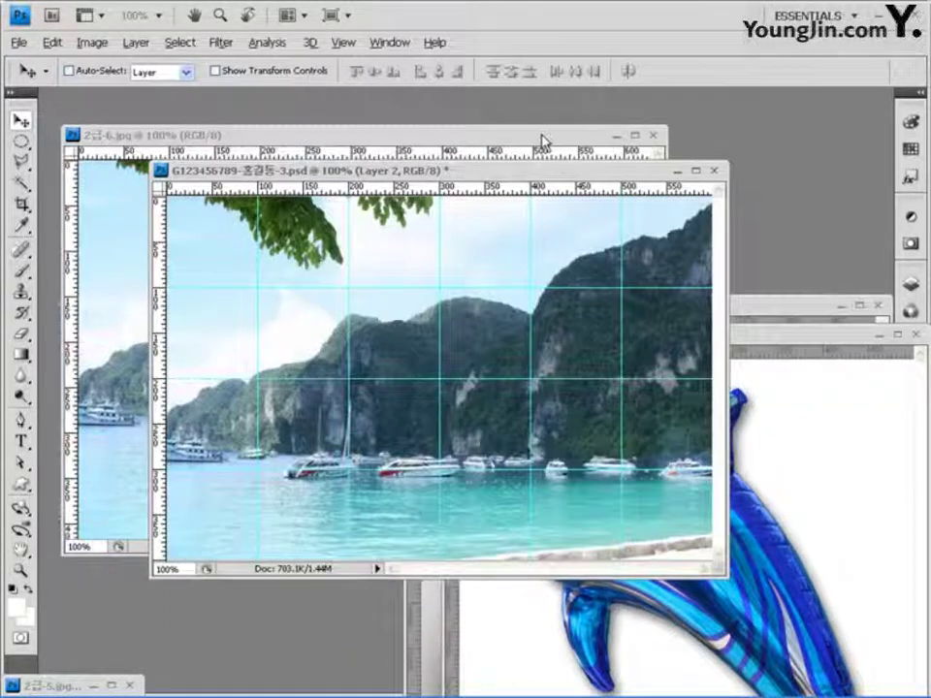
Step: Minimize the 2급-6.jpg window and reposition the exam document and the 2급-8.jpg dolphin image in the workspace
click(544, 141)
click(615, 135)
drag(626, 175, 565, 141)
drag(837, 336, 790, 397)
Step: Add a layer mask to the seaside photo layer, Layer 2, in the exam document
click(912, 286)
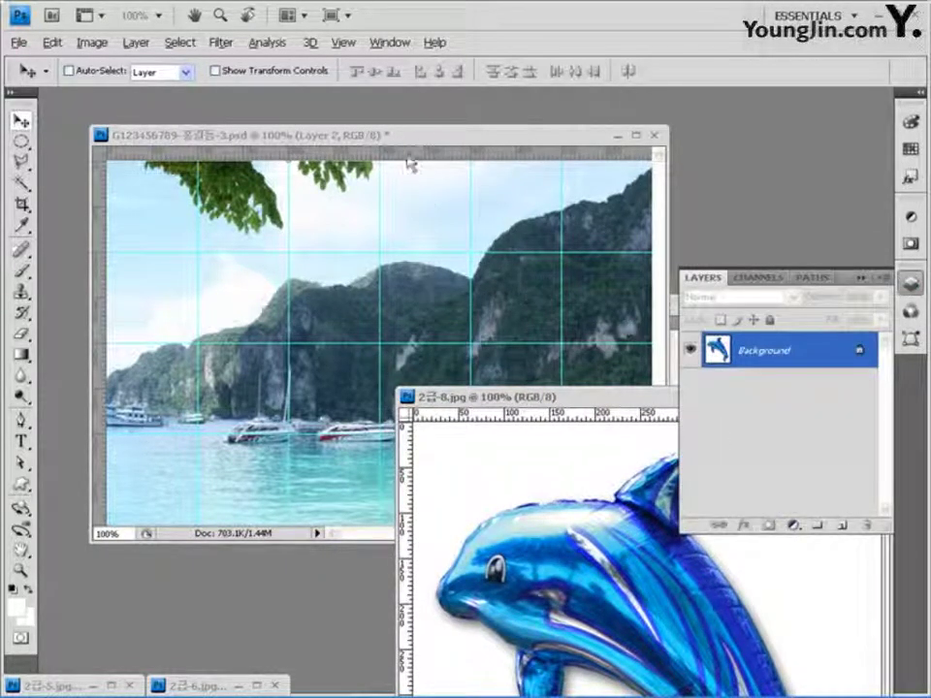
click(311, 134)
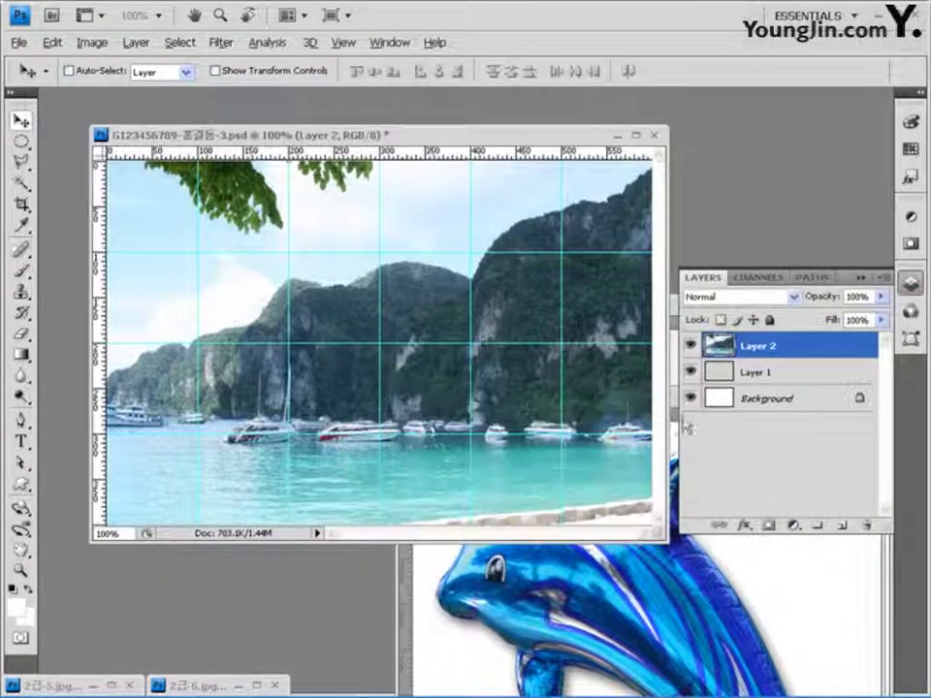
click(767, 526)
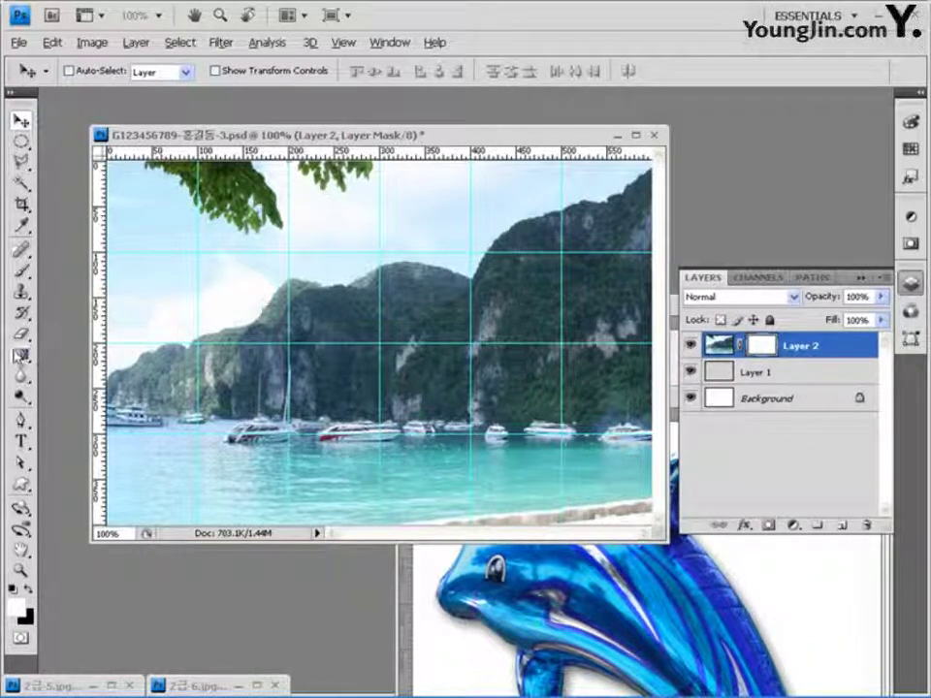
Step: Set the Gradient tool to the black-to-white preset for the seaside layer's mask
click(20, 355)
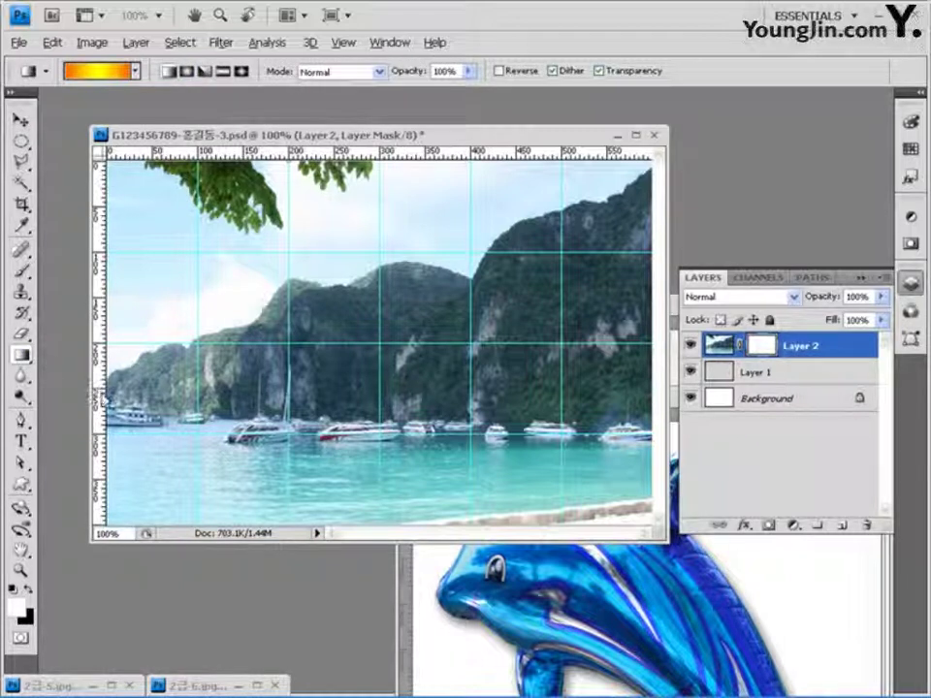
click(136, 72)
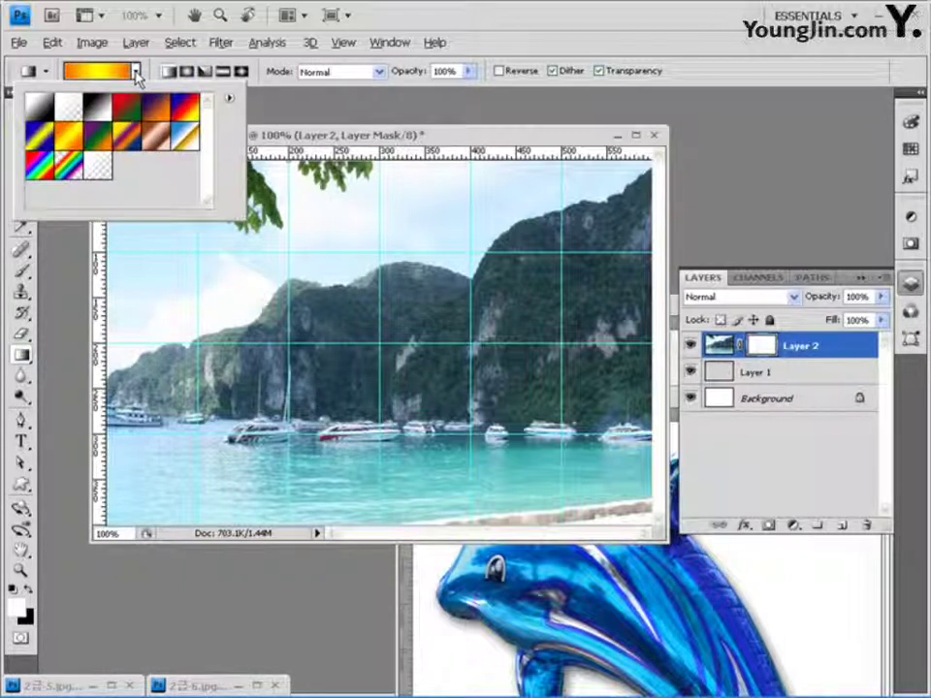
click(100, 113)
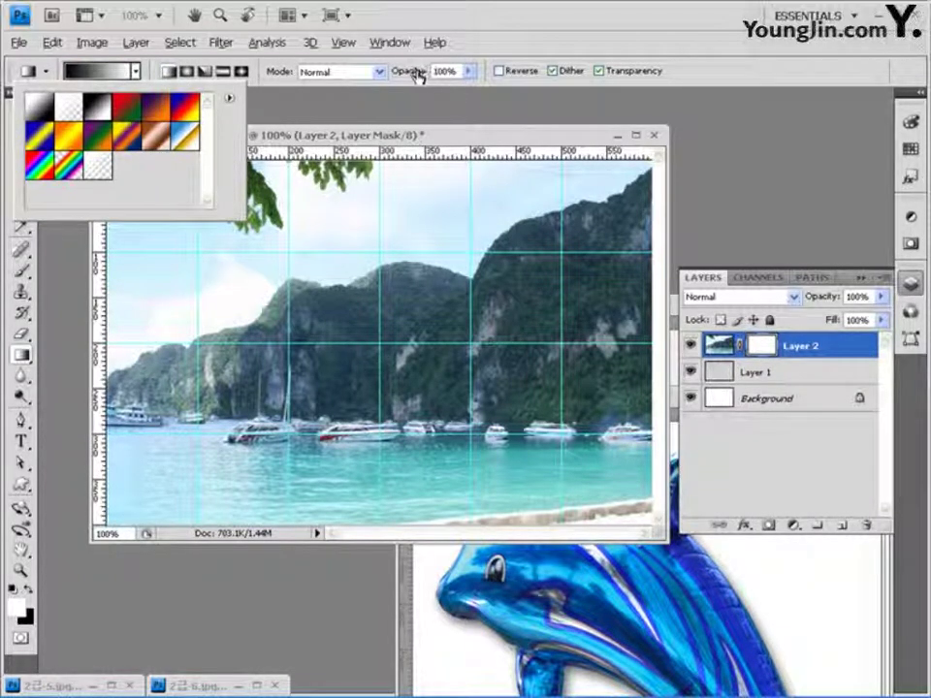
click(542, 42)
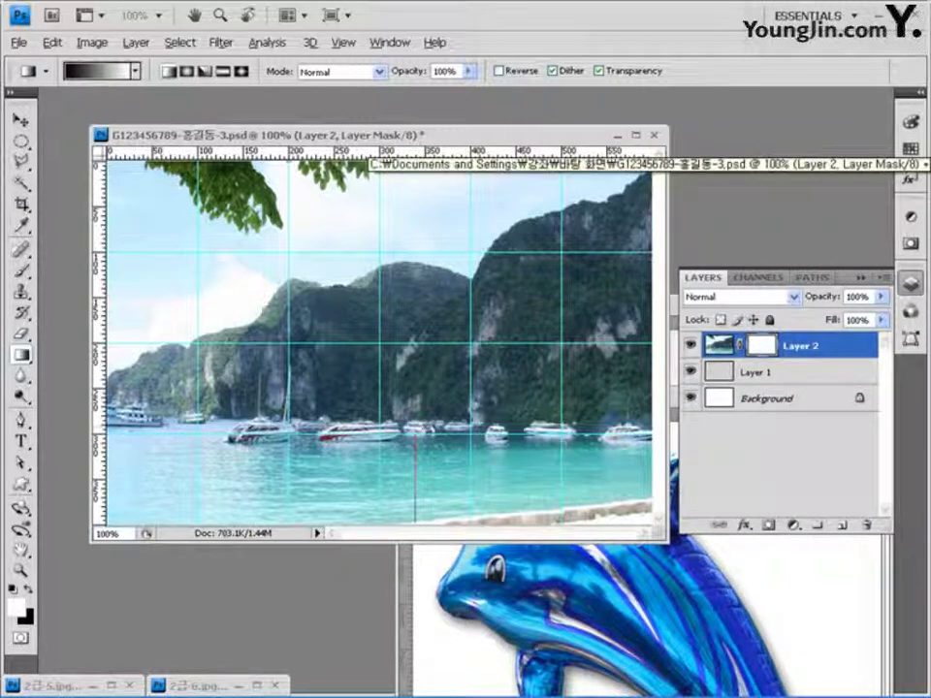
Step: Fade the seaside photo's lower edge into the stripes with a vertical mask gradient about 100 px tall, and reposition the exam document
drag(415, 522, 415, 523)
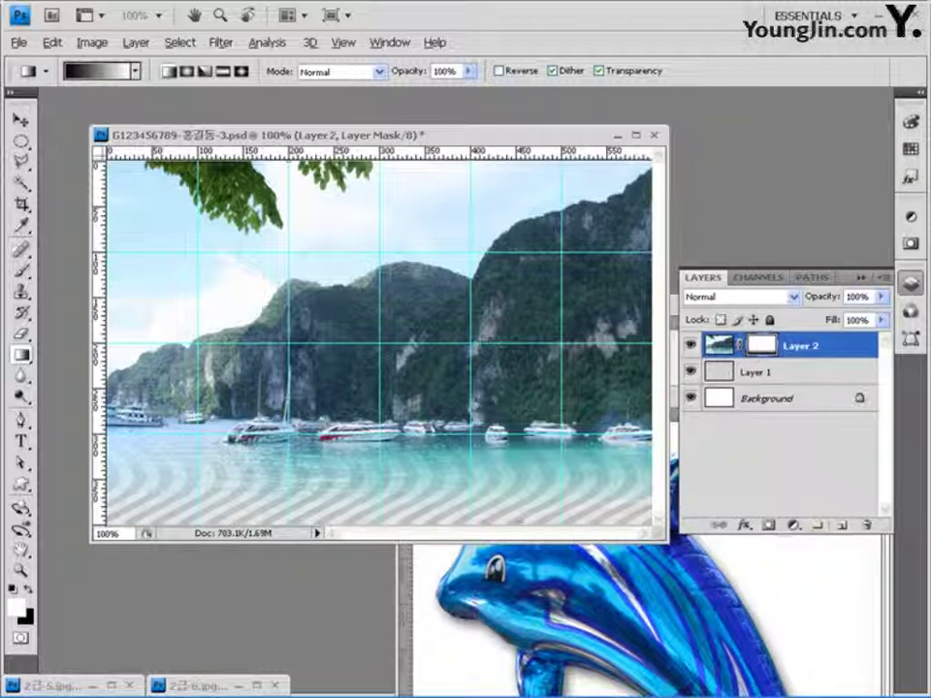
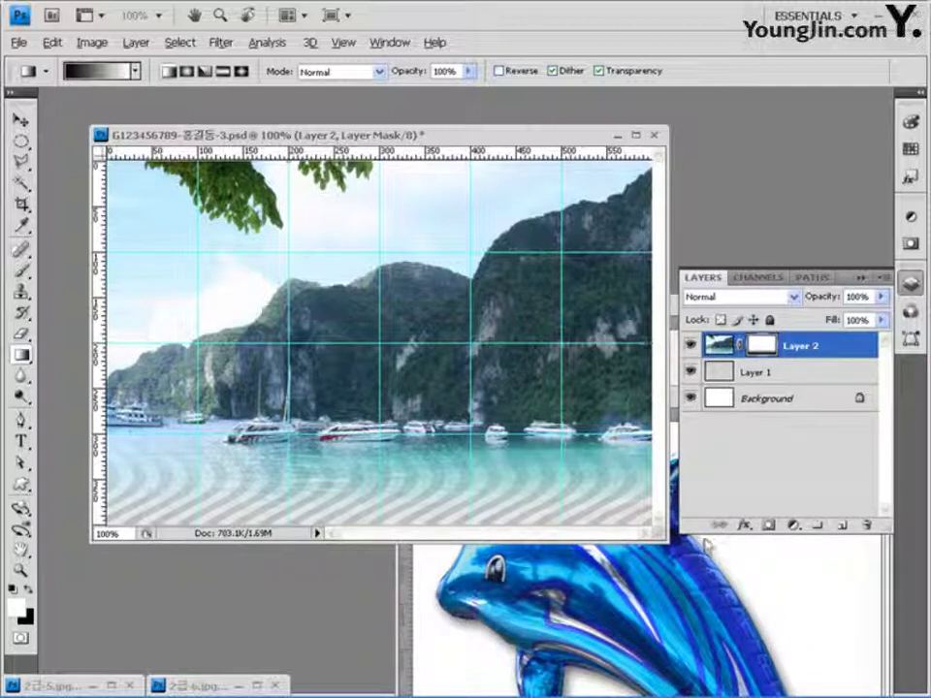
drag(443, 137, 379, 114)
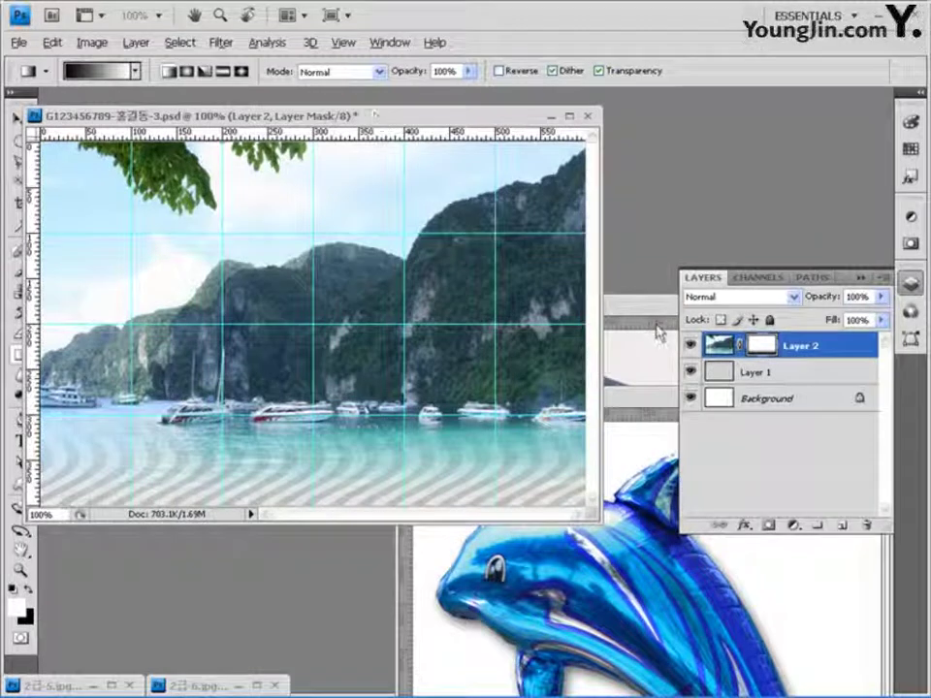
Step: Bring 2급-7.jpg forward at 66.7% zoom and select the gift box along its edges with the Polygonal Lasso tool
click(601, 312)
drag(599, 310, 439, 212)
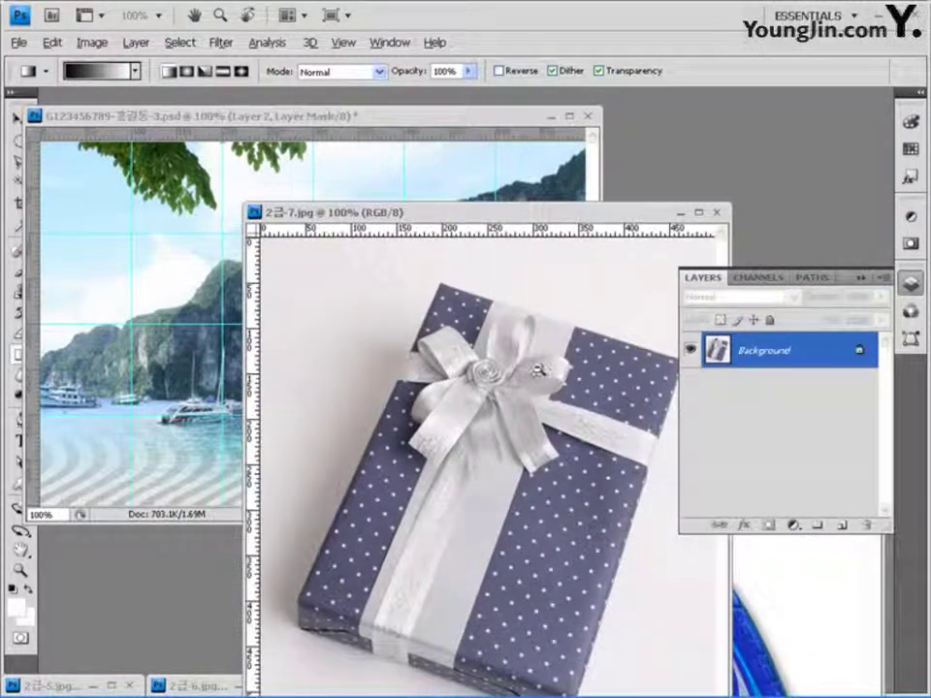
key(ctrl+minus)
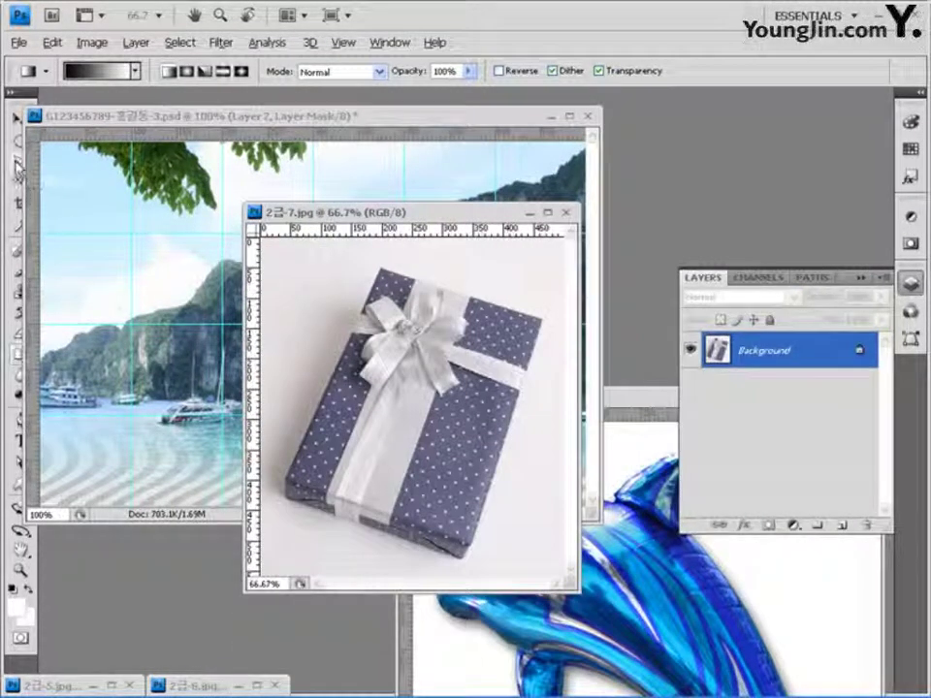
click(18, 160)
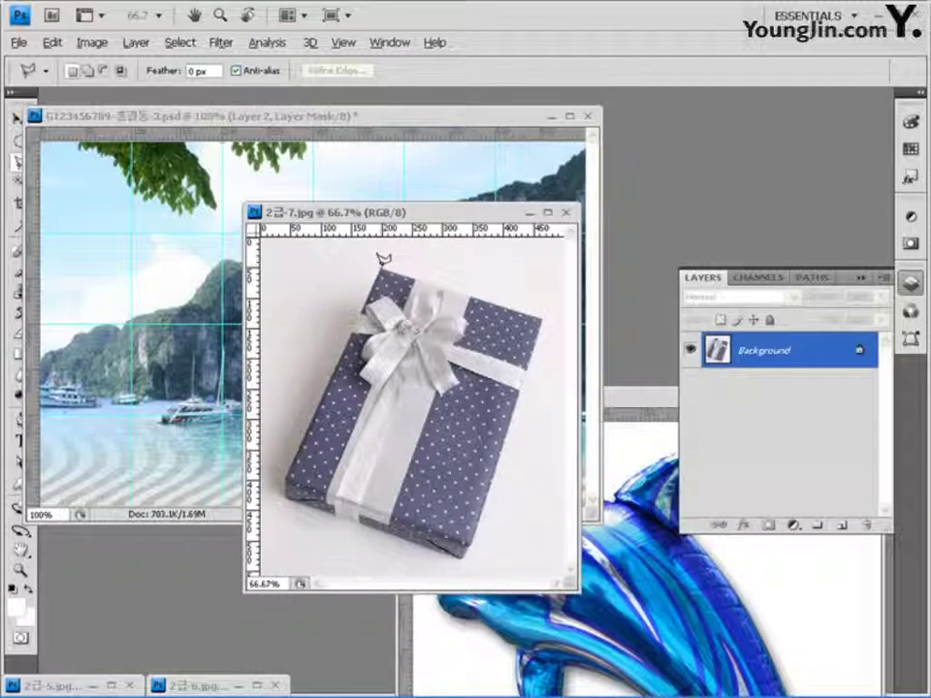
click(381, 266)
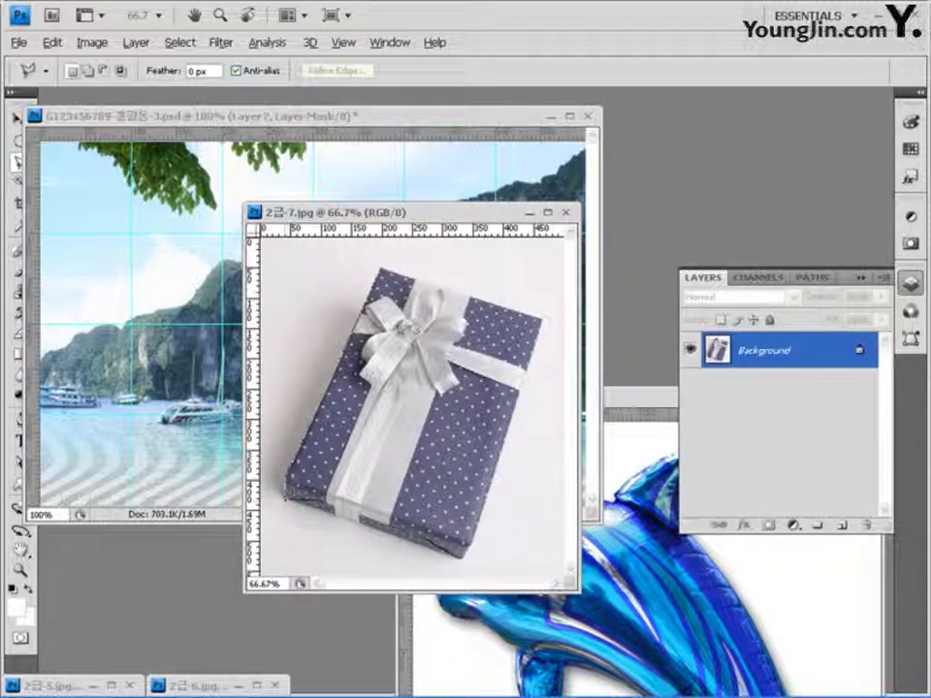
click(289, 491)
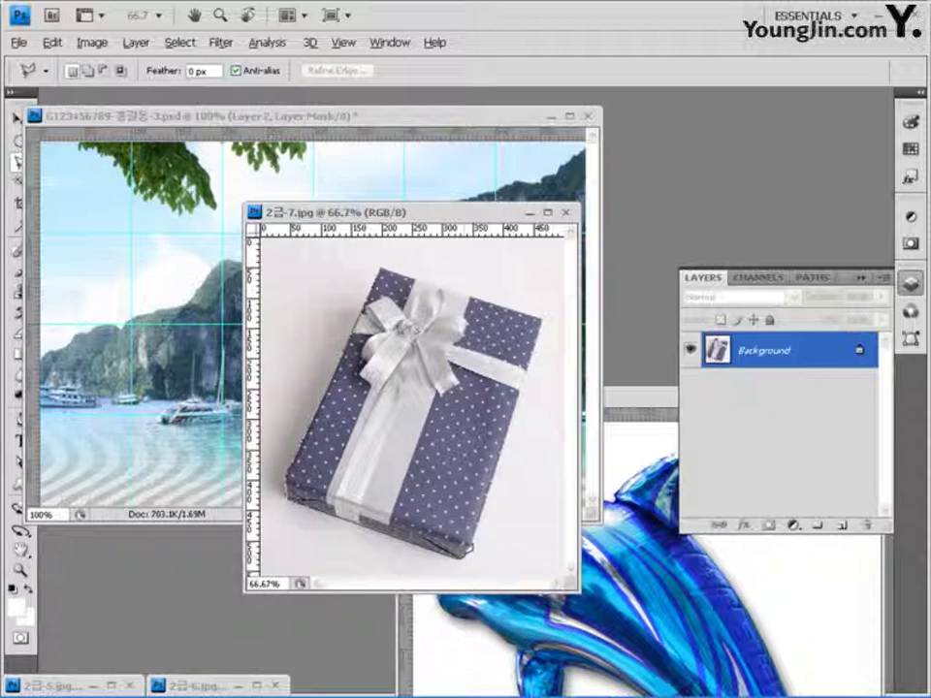
click(479, 532)
click(538, 315)
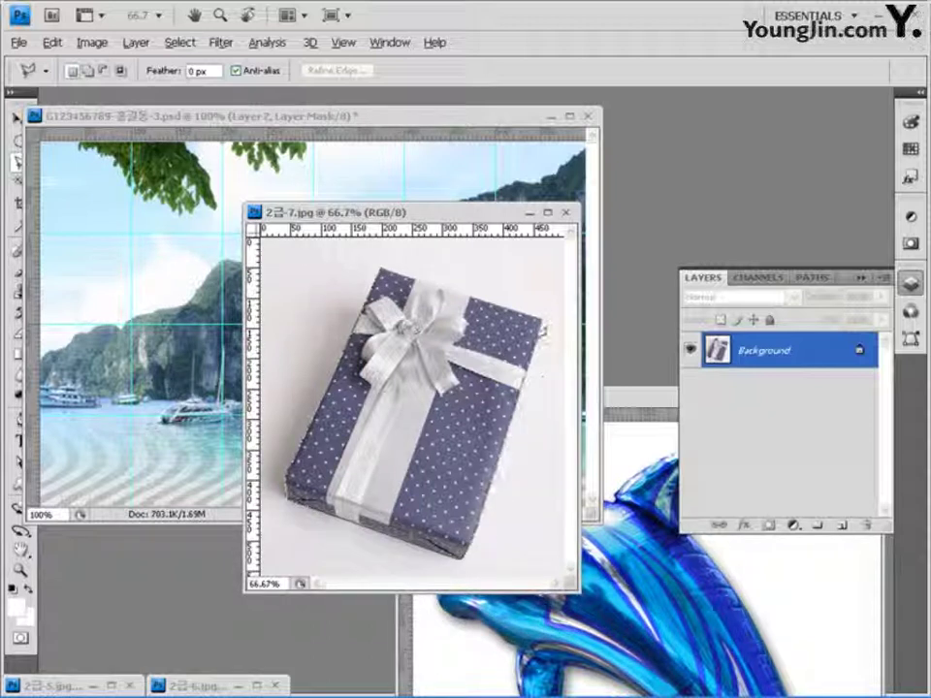
double_click(417, 254)
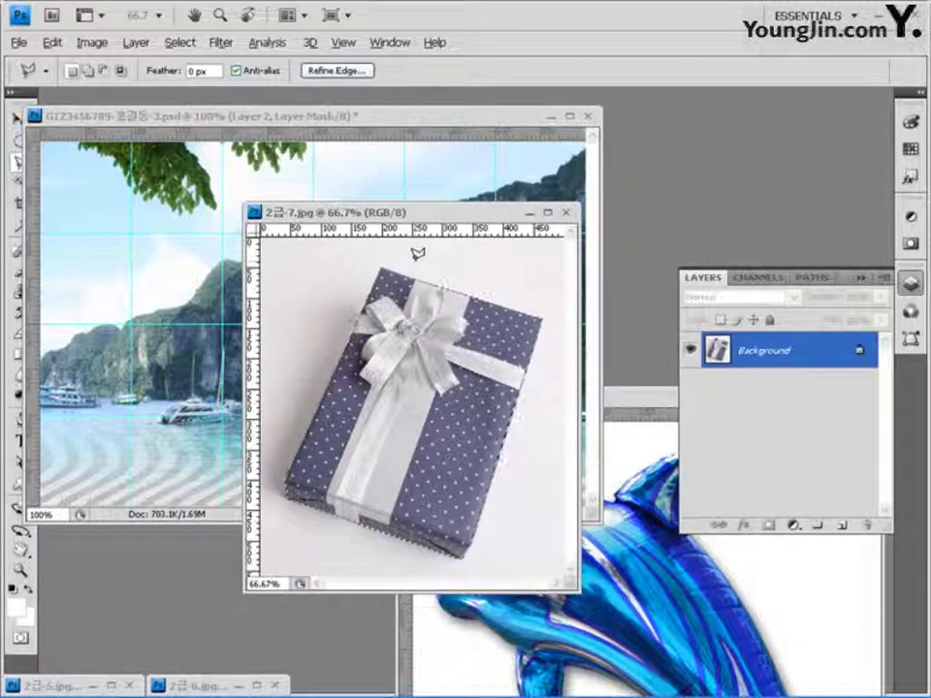
Step: Paste the copied gift box into the exam document and scale it to 25.4%, centred at about X 500, Y 238.5 px
click(378, 120)
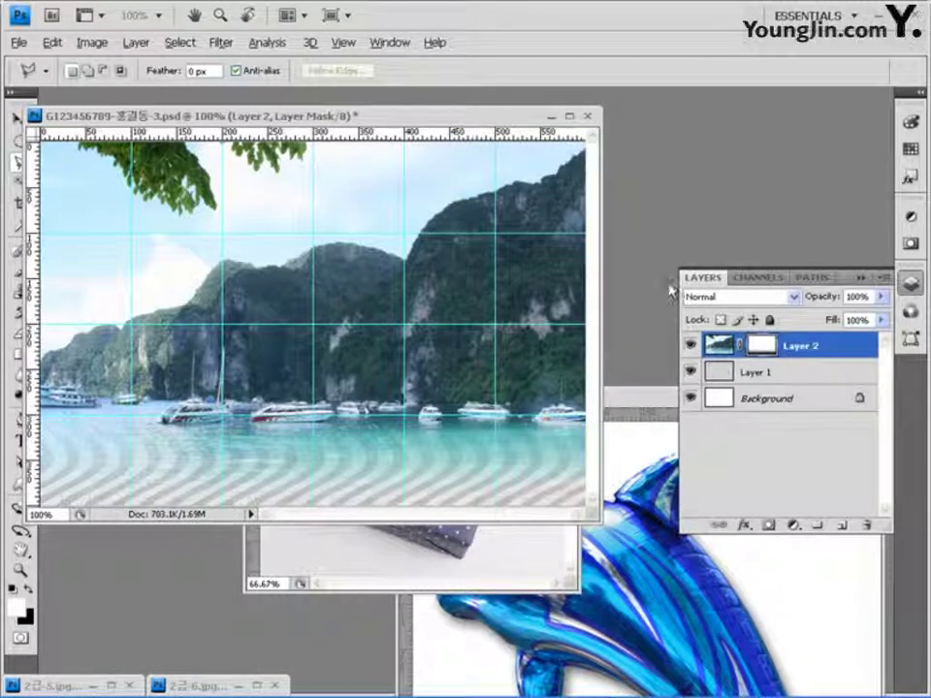
key(ctrl+v)
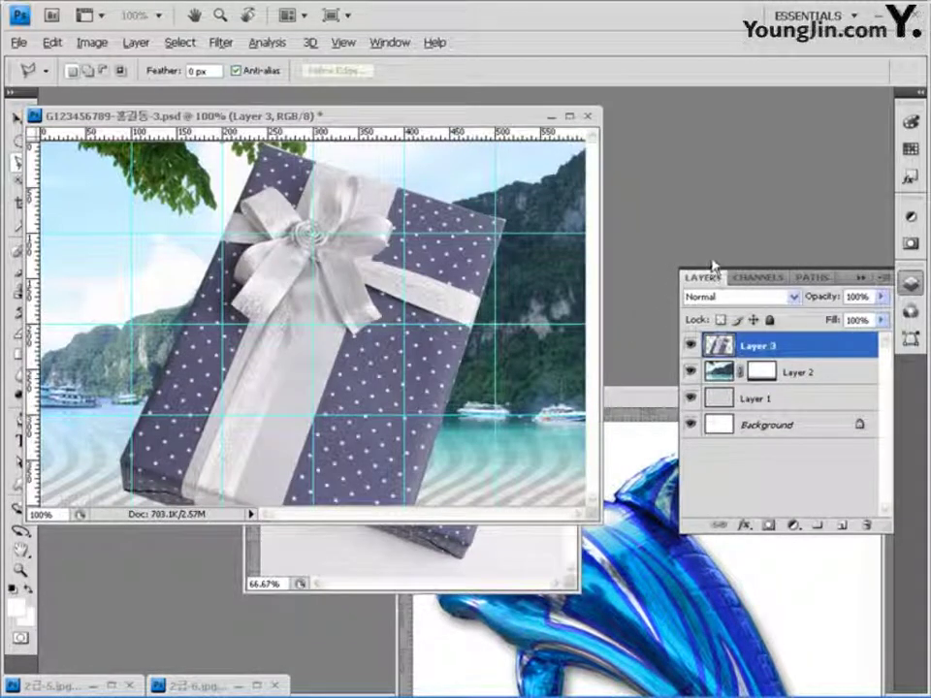
key(ctrl+t)
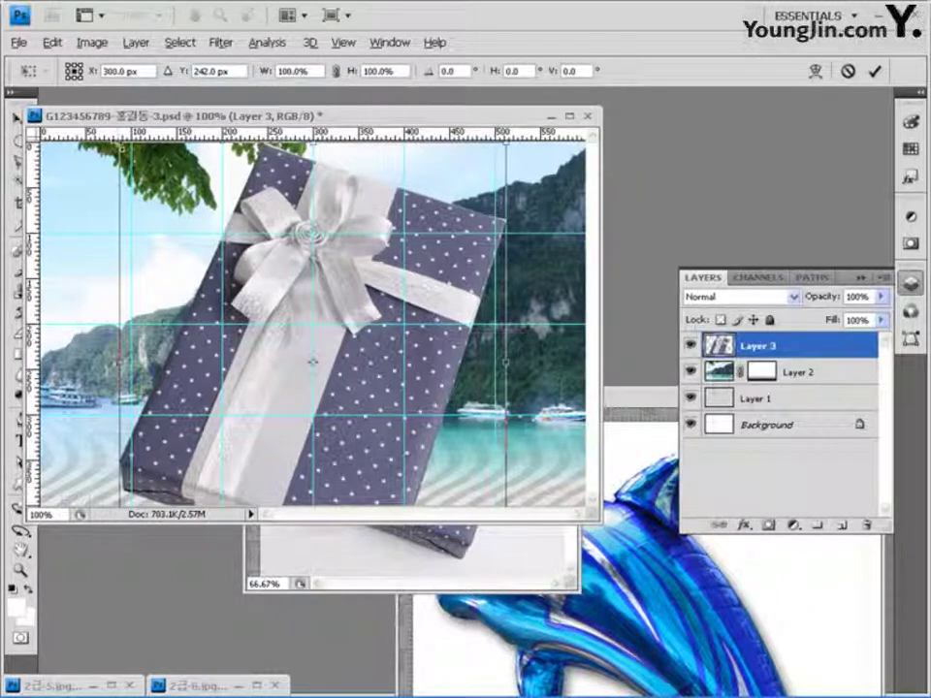
drag(116, 101, 357, 396)
drag(457, 452, 505, 354)
drag(403, 470, 445, 414)
drag(512, 381, 518, 388)
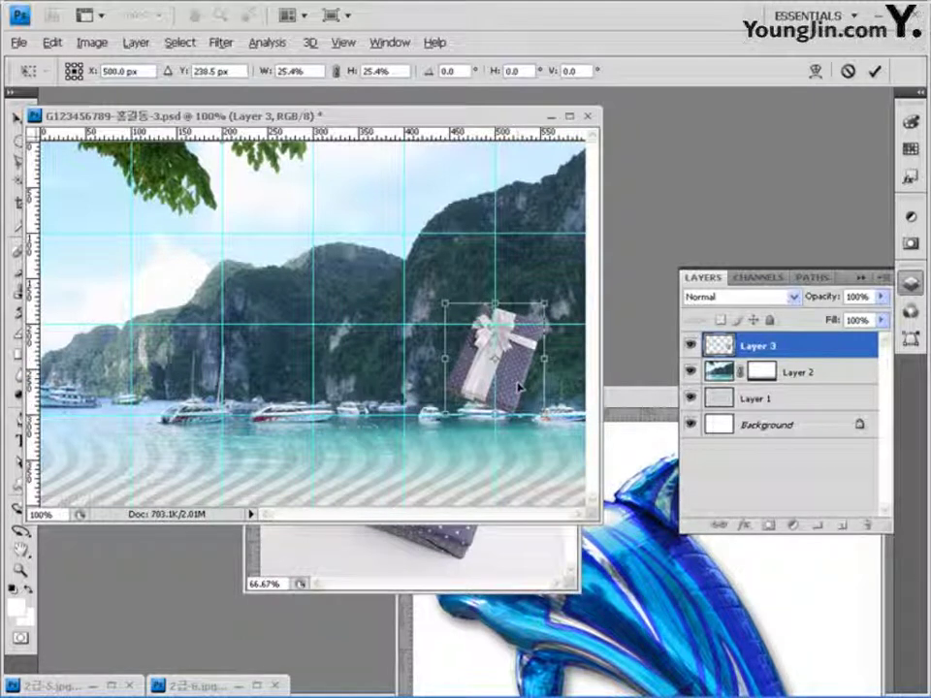
key(Return)
key(l)
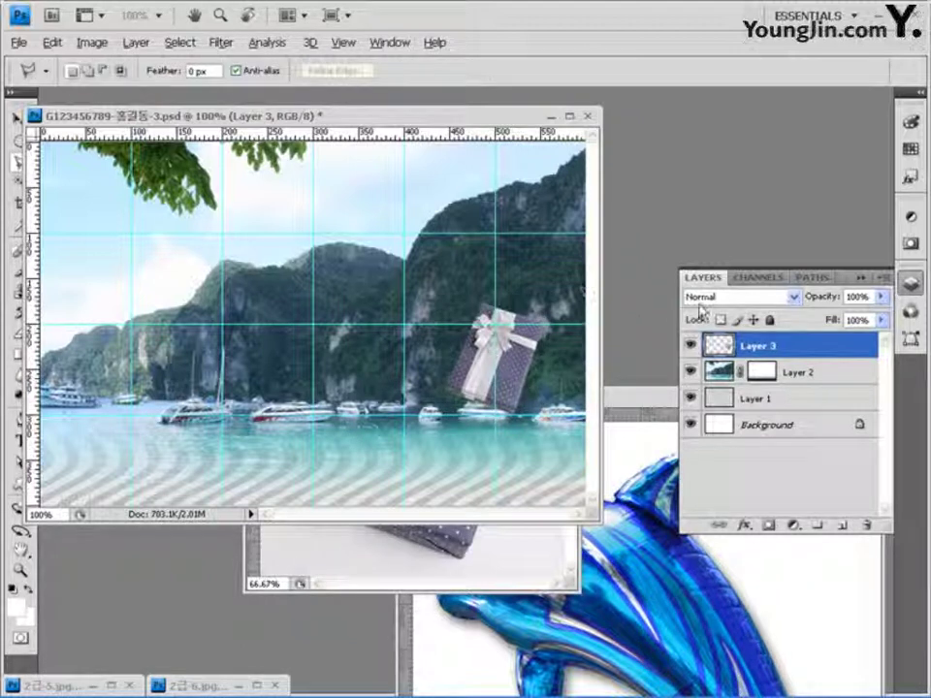
Step: Minimize 2급-7.jpg and add an outside Stroke effect in colour ff0099 to the gift box layer, Layer 3
click(566, 582)
click(531, 211)
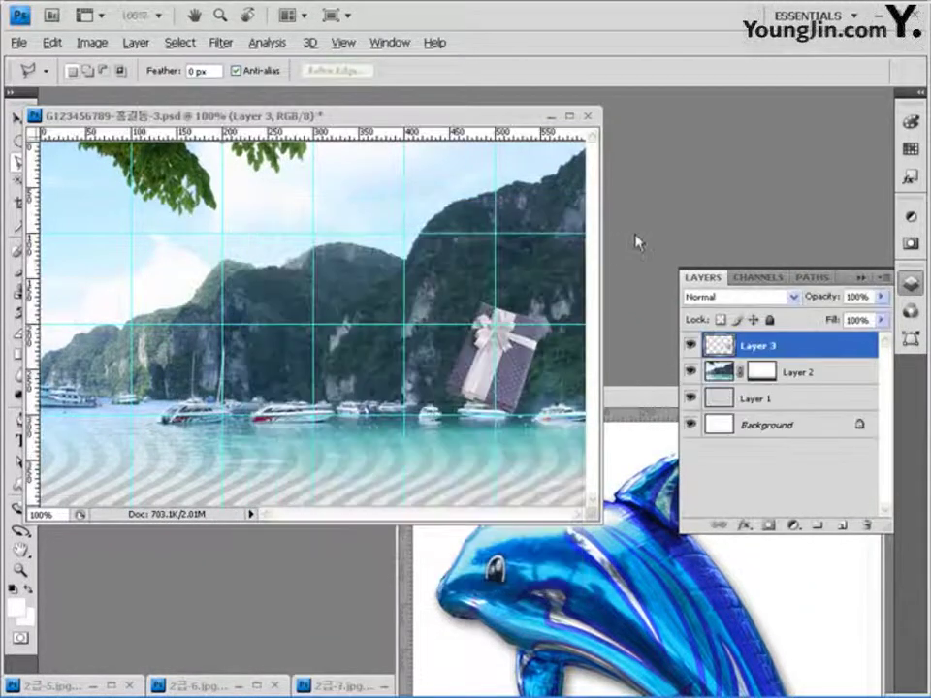
click(746, 529)
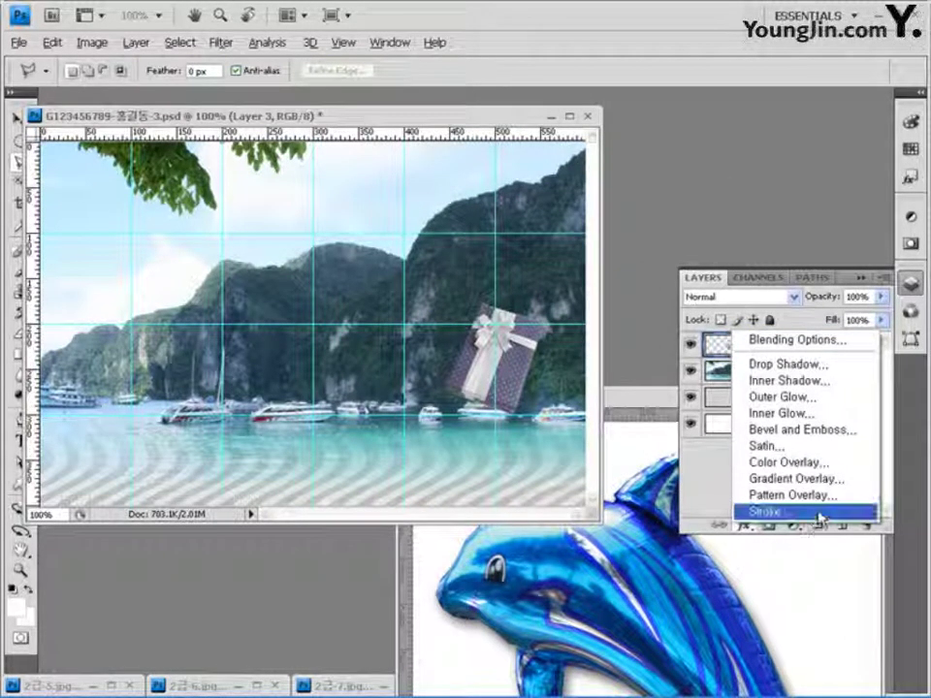
click(776, 509)
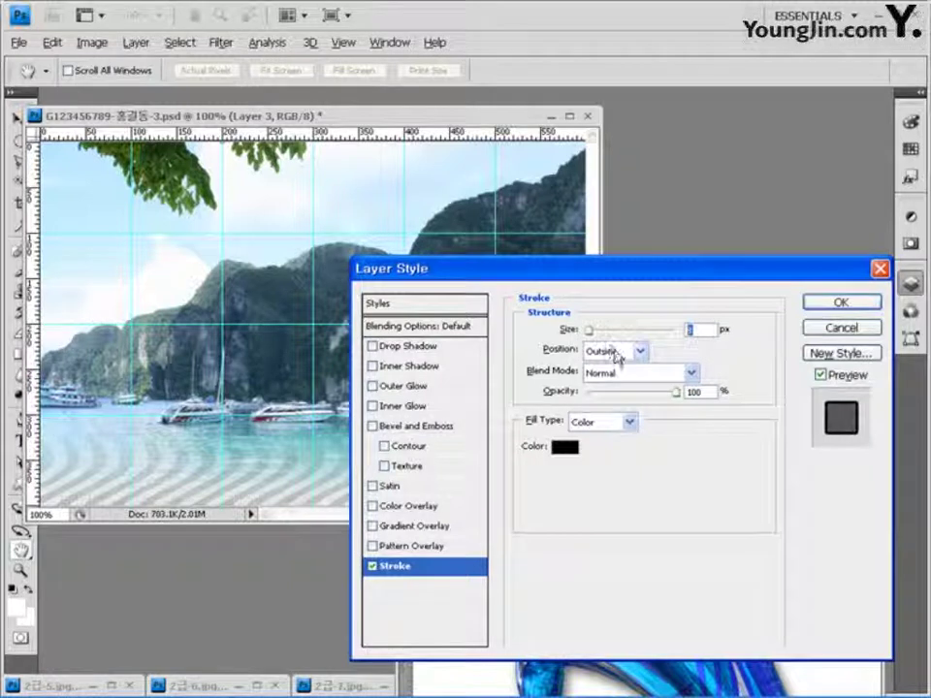
click(565, 447)
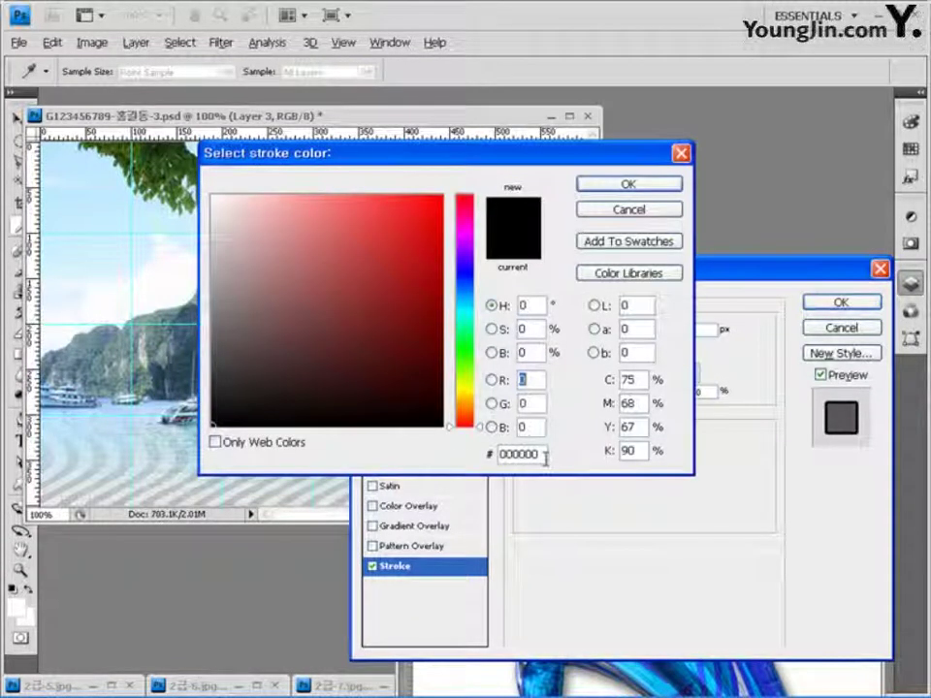
text(e)
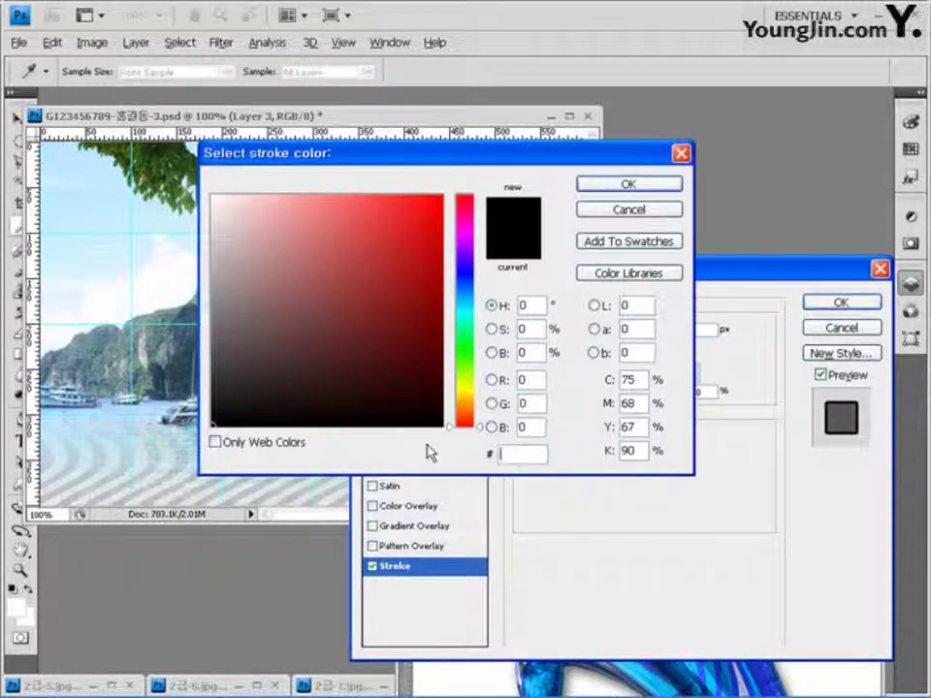
text(ff0099)
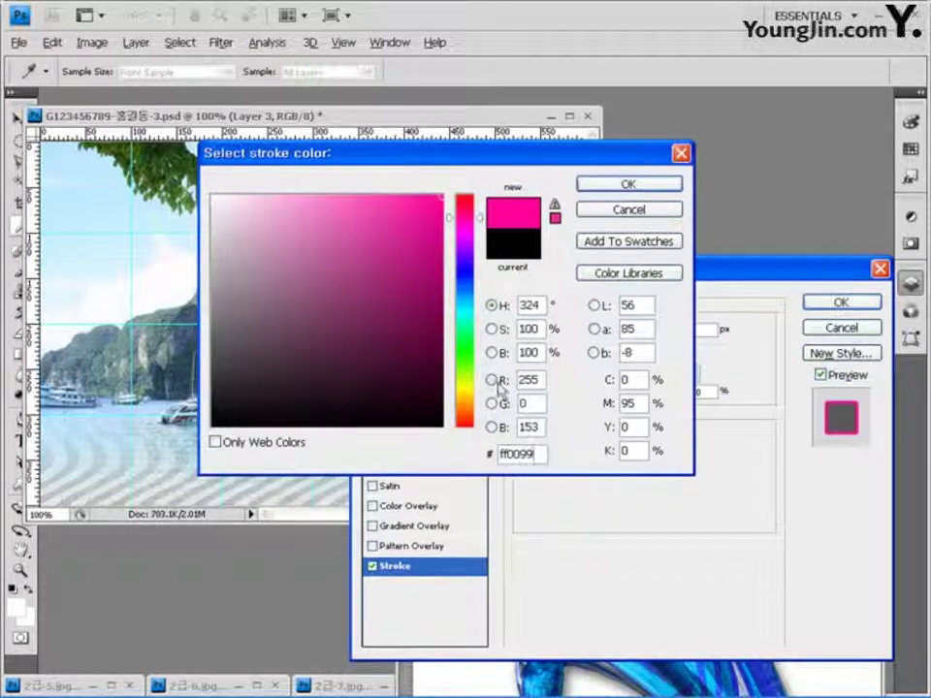
click(664, 188)
click(827, 302)
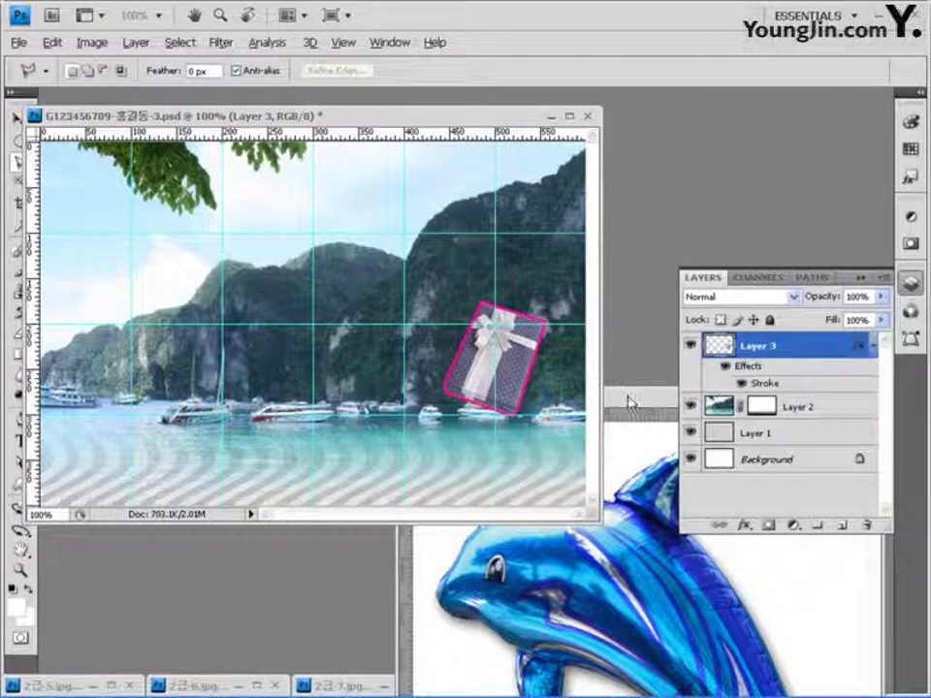
Step: Bring the 2급-8.jpg dolphin image forward and select its white background with the Magic Wand at tolerance 32
drag(629, 397, 379, 199)
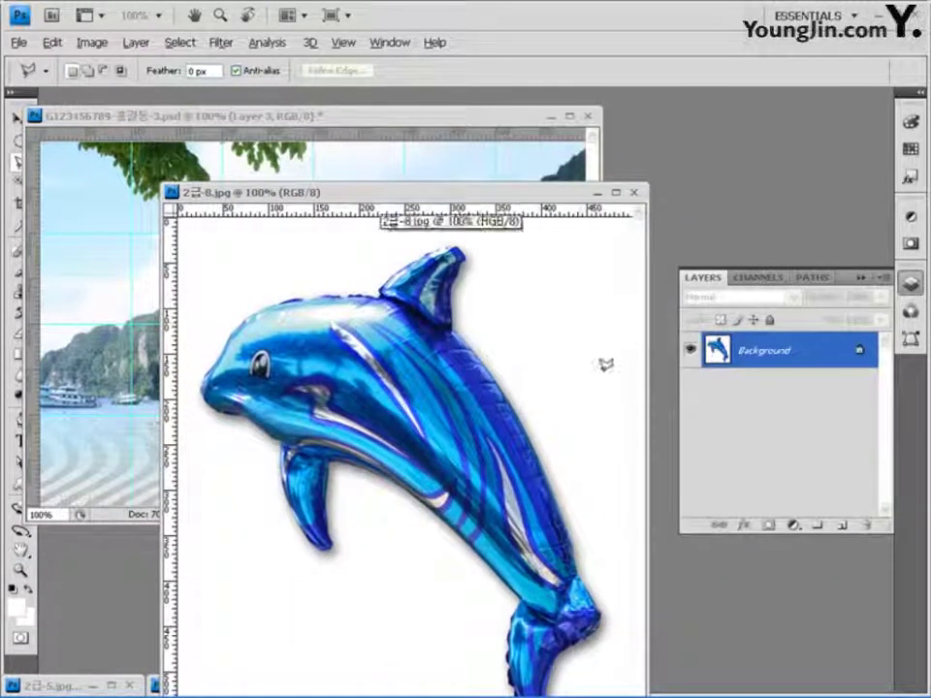
click(17, 183)
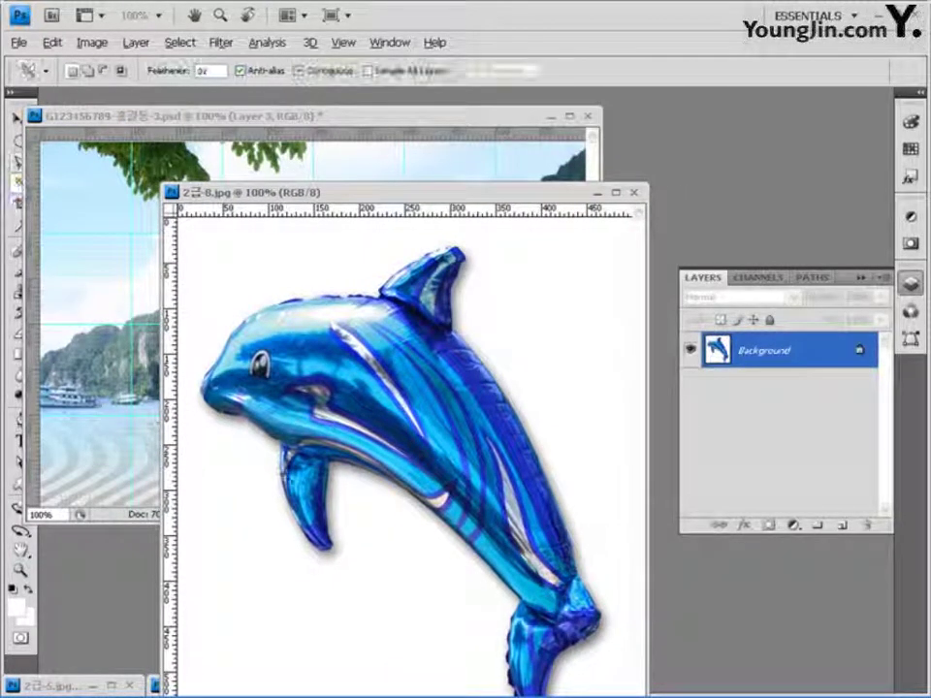
click(551, 266)
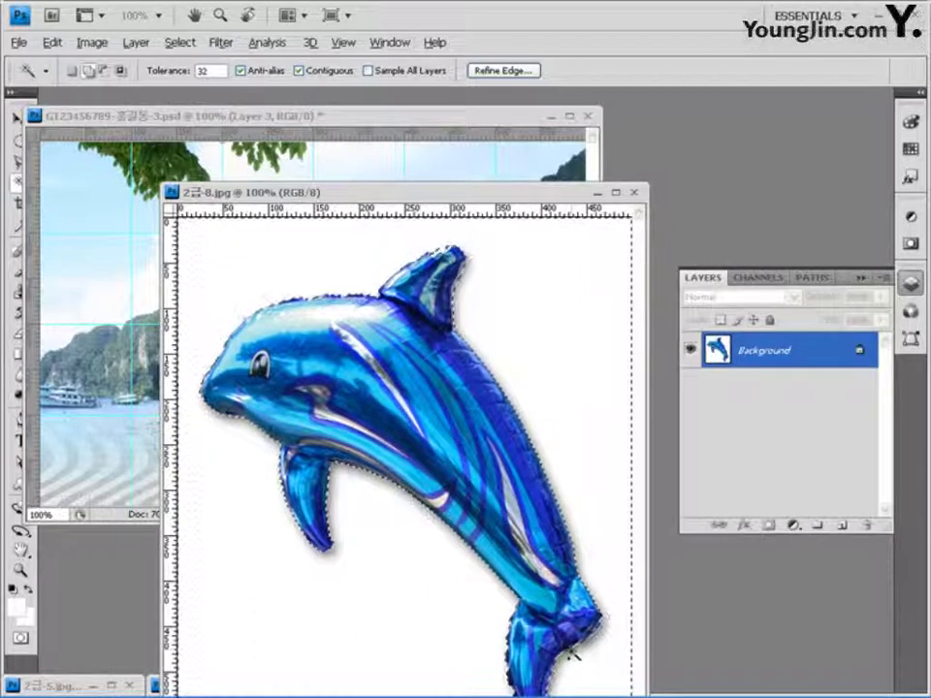
Step: Correct the selection along the tip of the dolphin's dorsal fin with the Polygonal Lasso, and invert it to select the dolphin
drag(549, 182, 544, 155)
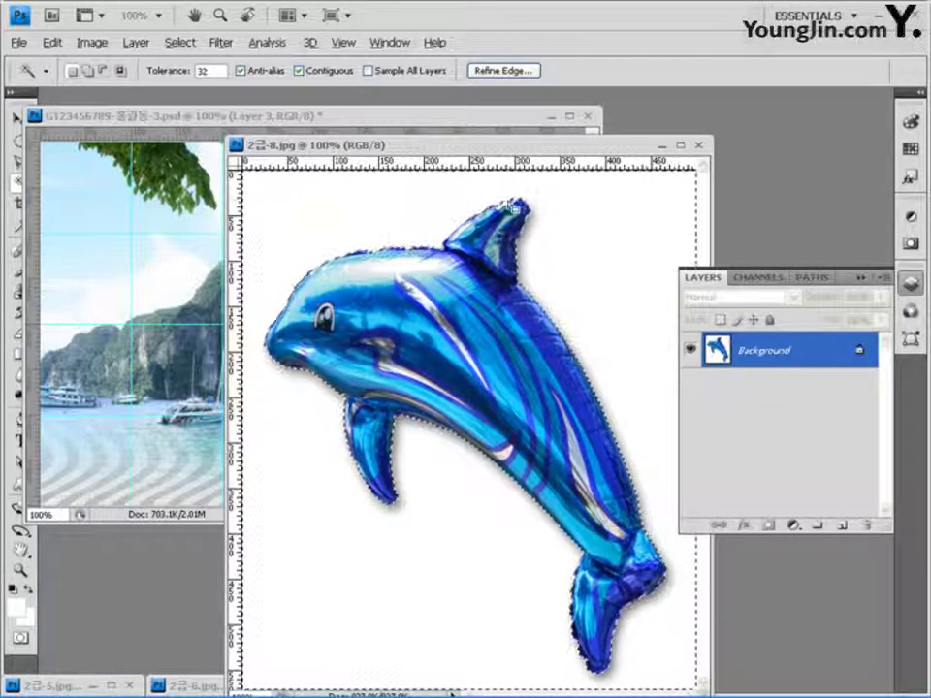
ctrl+click(543, 267)
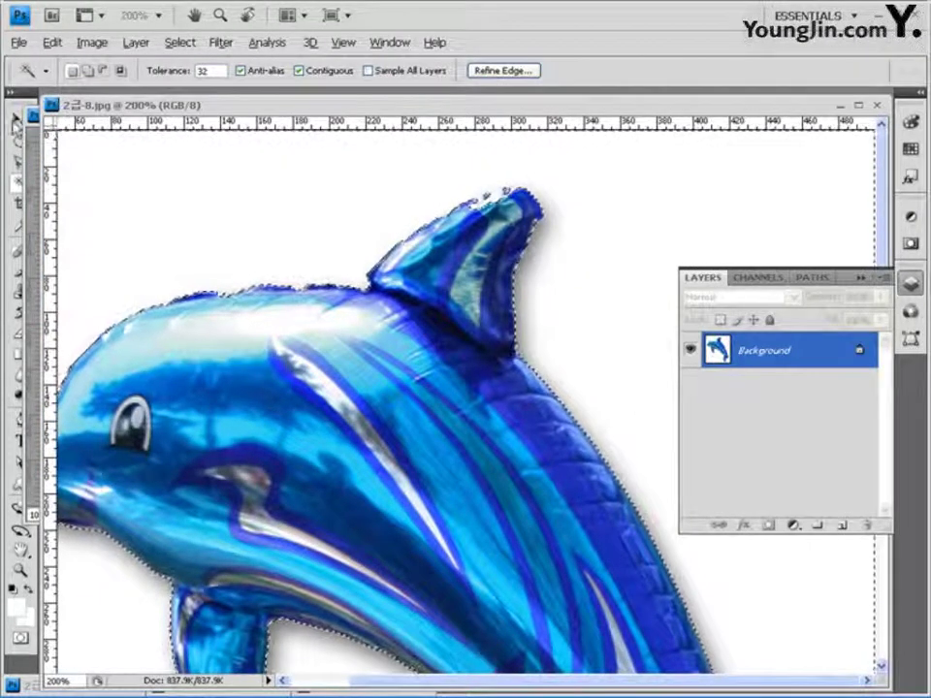
click(14, 139)
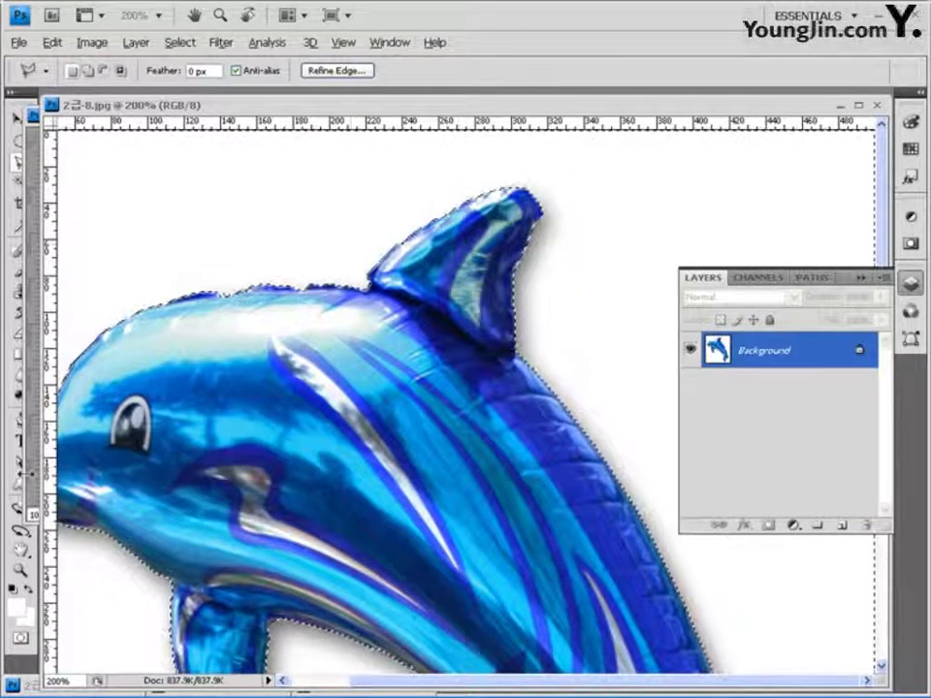
double_click(20, 570)
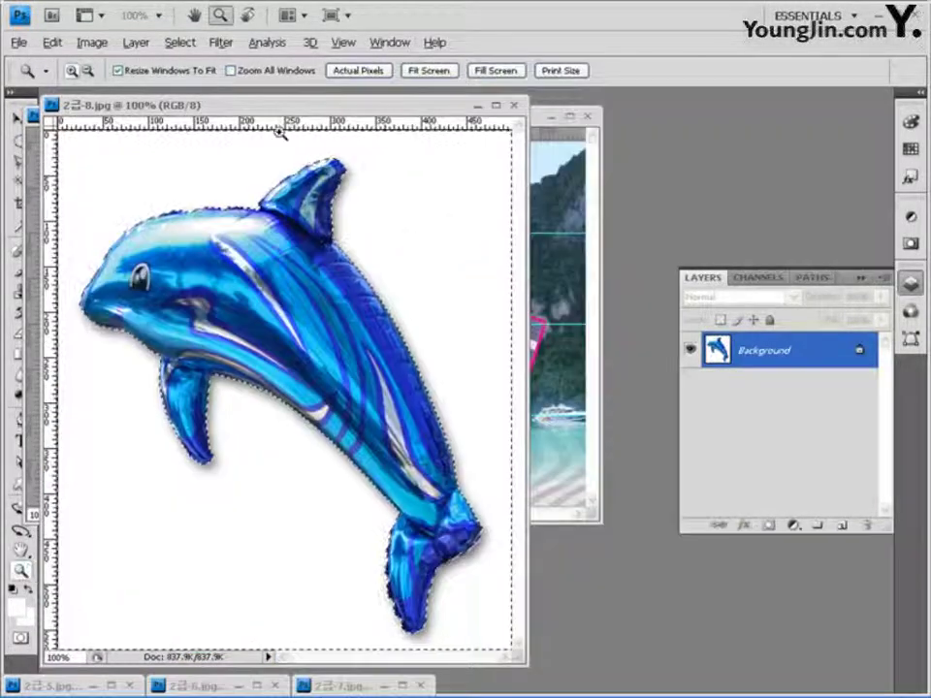
click(182, 43)
click(194, 102)
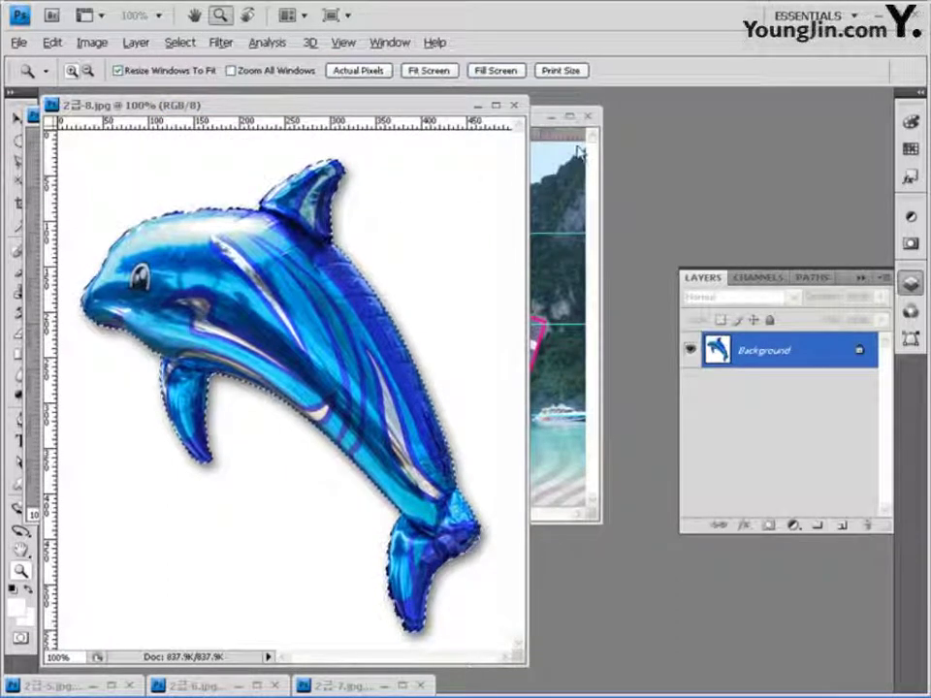
Step: Paste the copied dolphin above the gift box in the exam document and flip it horizontally
click(477, 105)
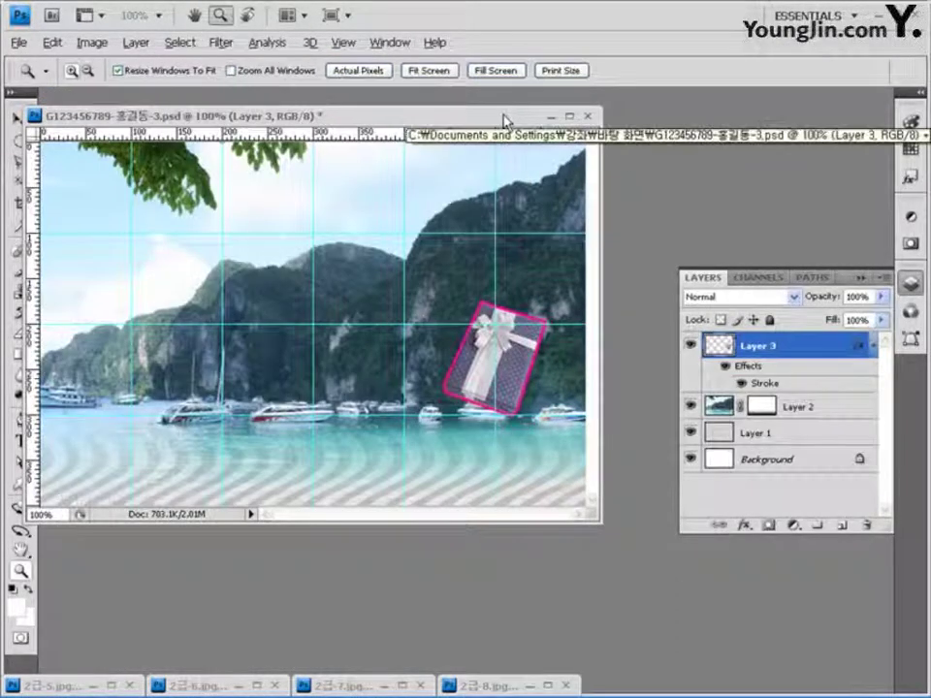
key(ctrl+v)
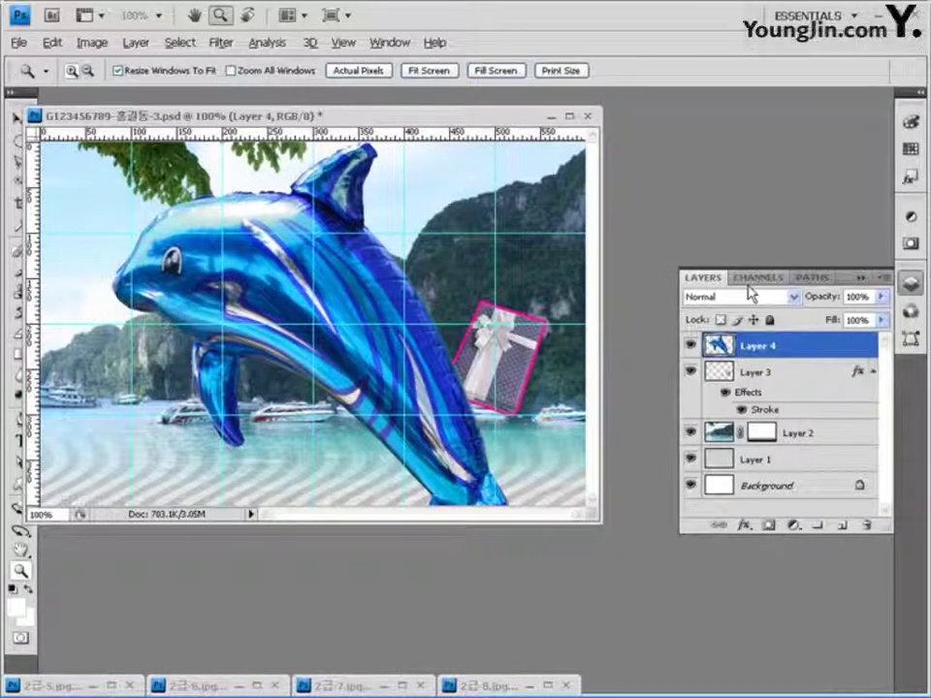
click(55, 43)
mouse_move(160, 339)
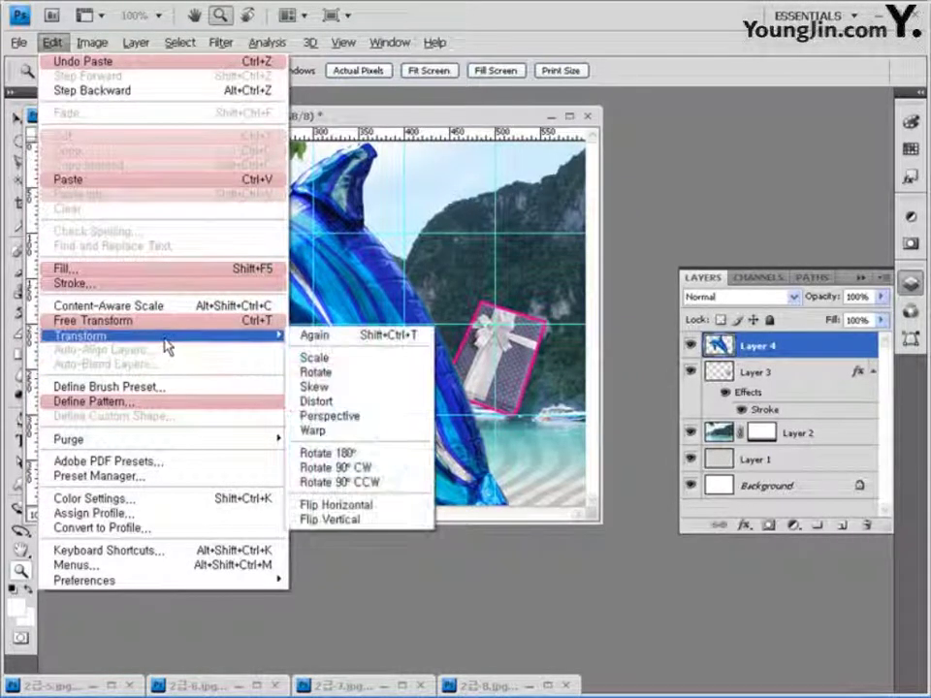
click(383, 506)
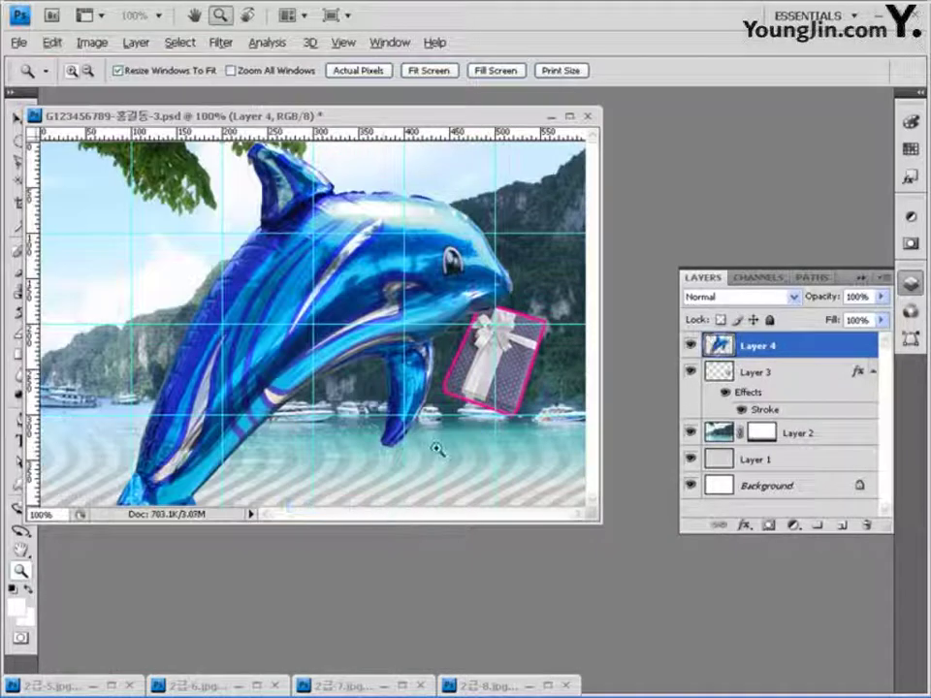
Step: Scale the dolphin proportionally to about 46.9% and place it in the lower-left corner of the image
key(ctrl+t)
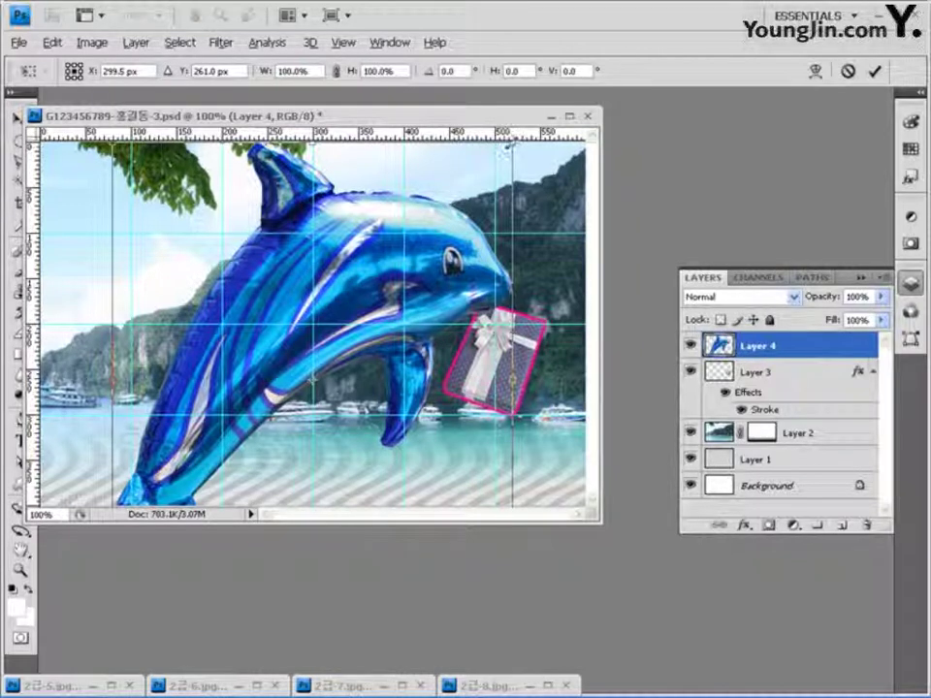
drag(511, 144, 316, 376)
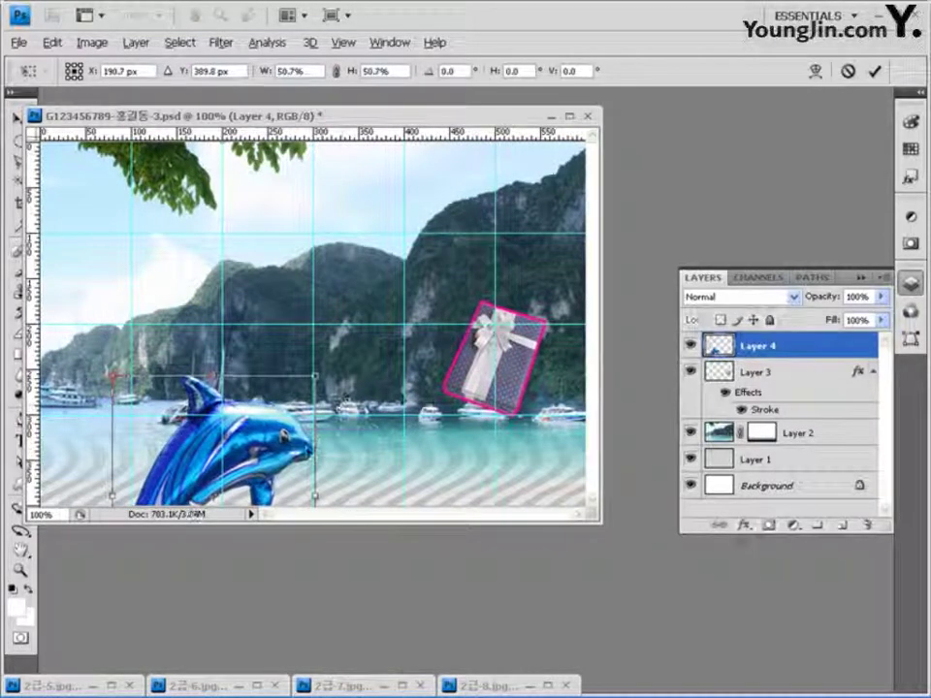
drag(287, 444, 219, 382)
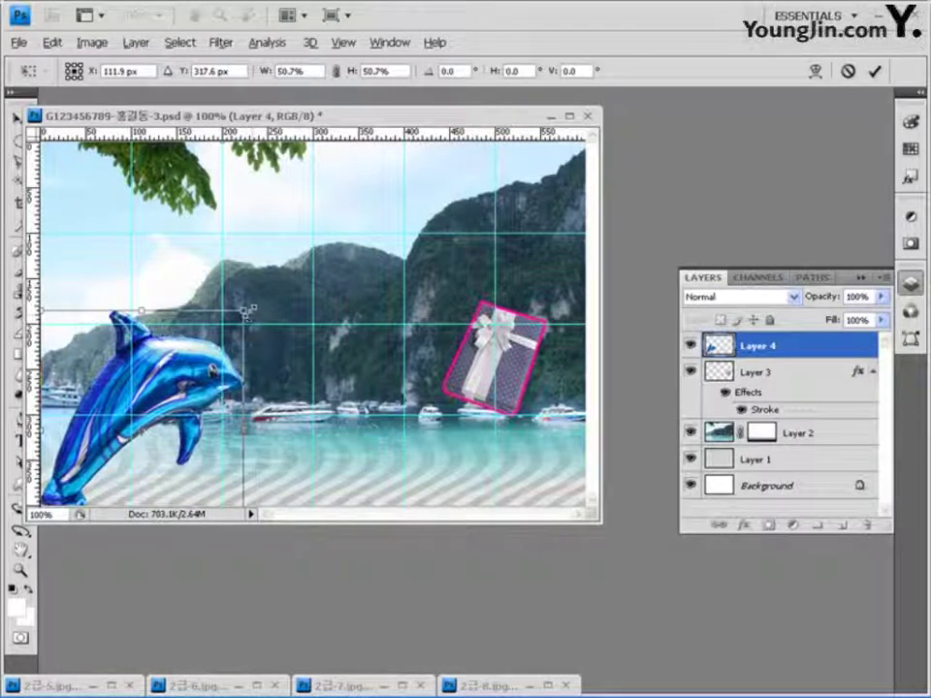
drag(247, 310, 229, 331)
drag(177, 395, 167, 385)
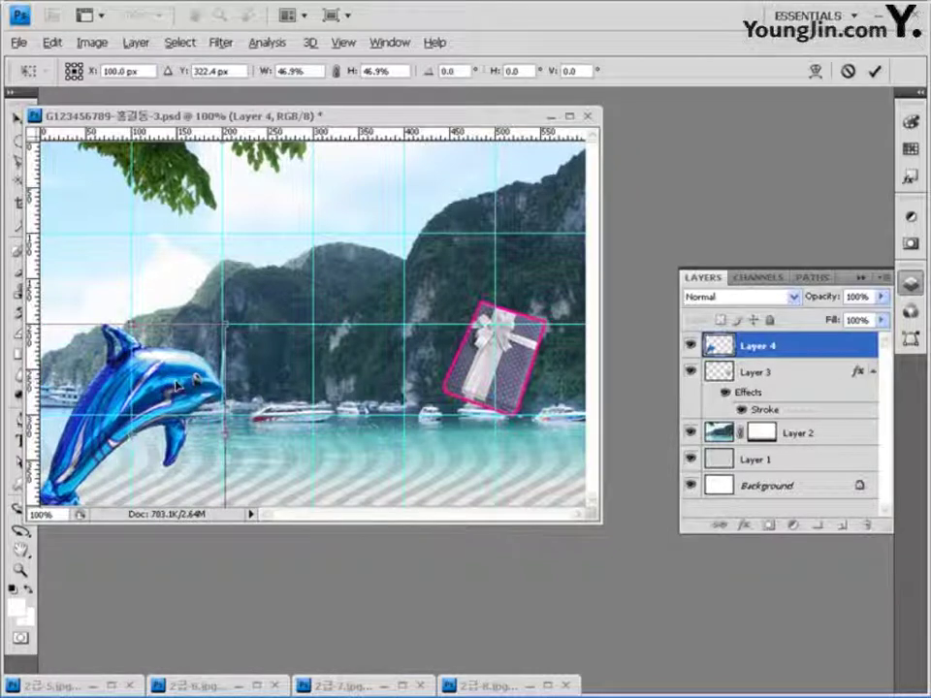
key(Return)
key(z)
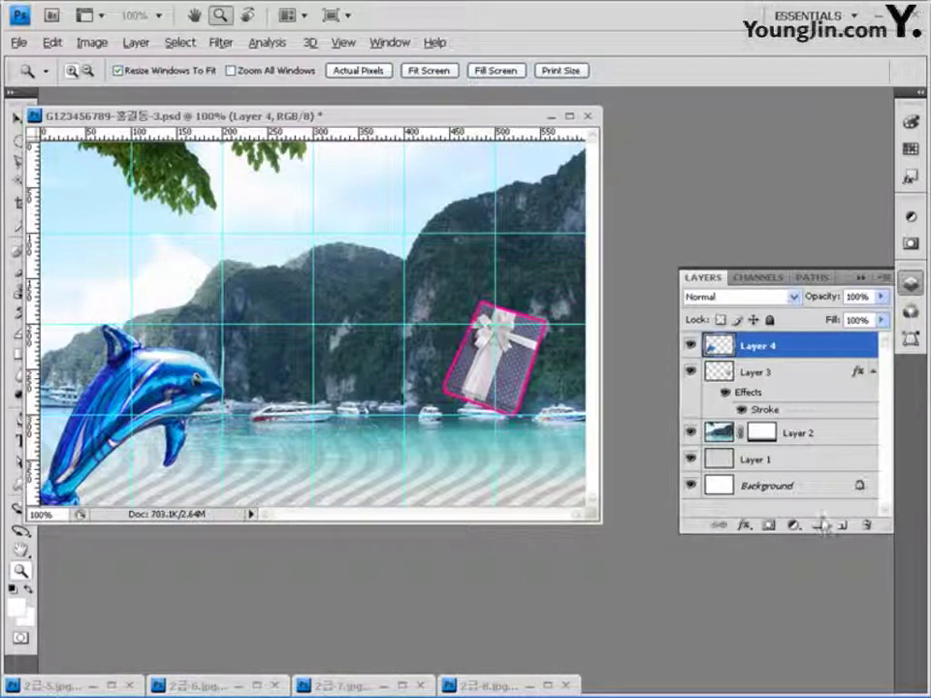
Step: Add an Outer Glow effect to the dolphin layer, Layer 4, and set its glow colour to bright blue
click(743, 526)
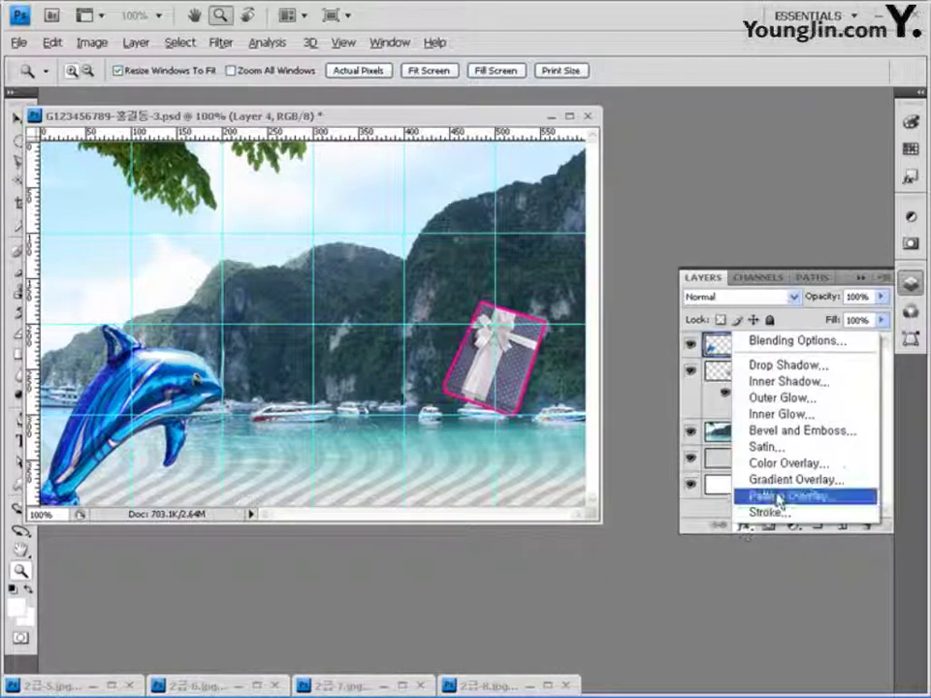
click(787, 397)
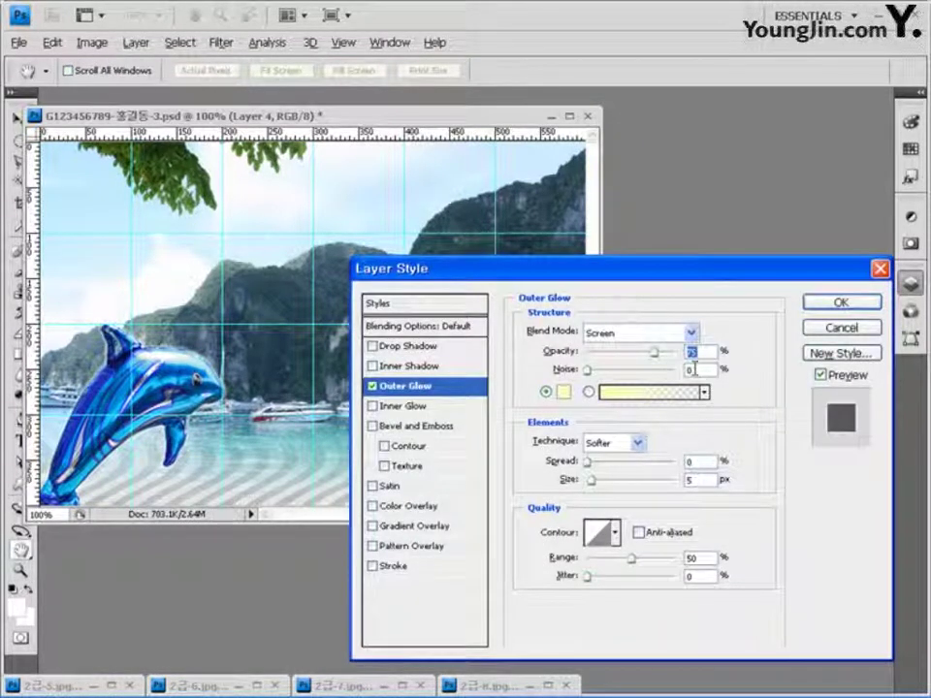
click(565, 392)
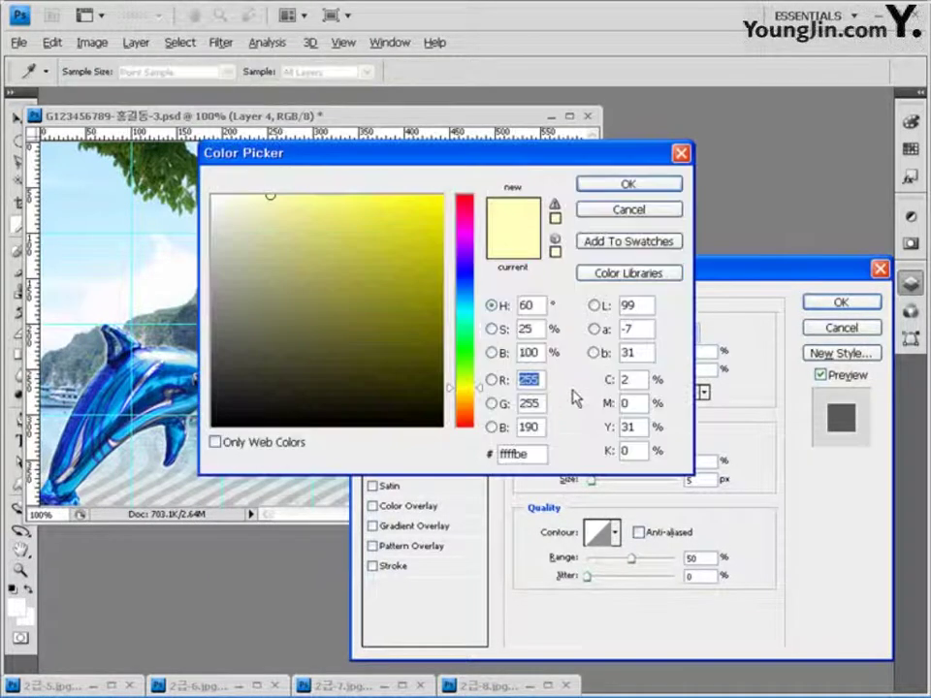
click(442, 196)
click(458, 296)
click(466, 302)
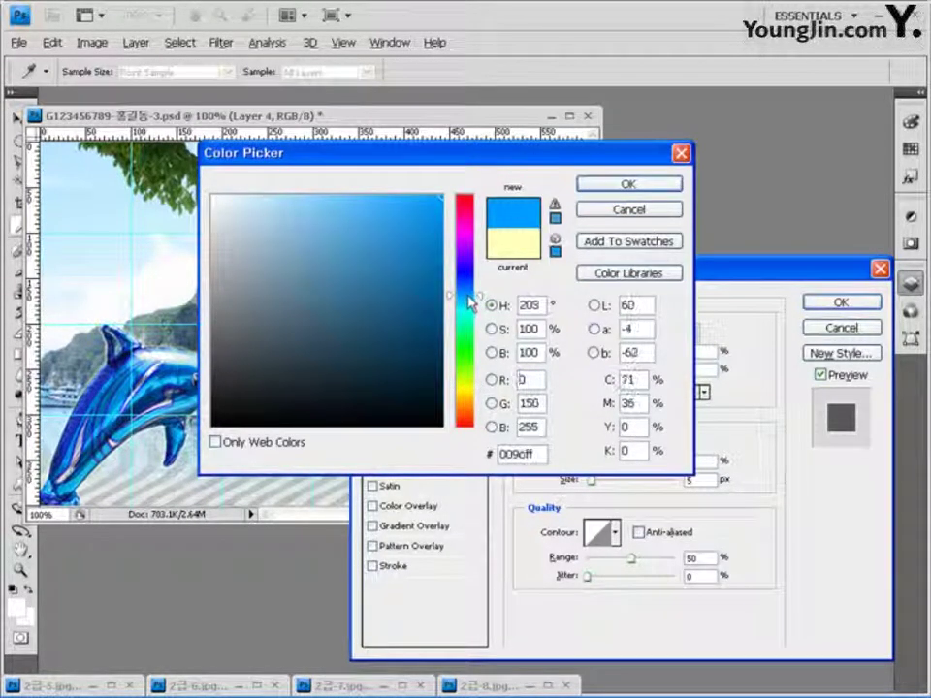
click(629, 184)
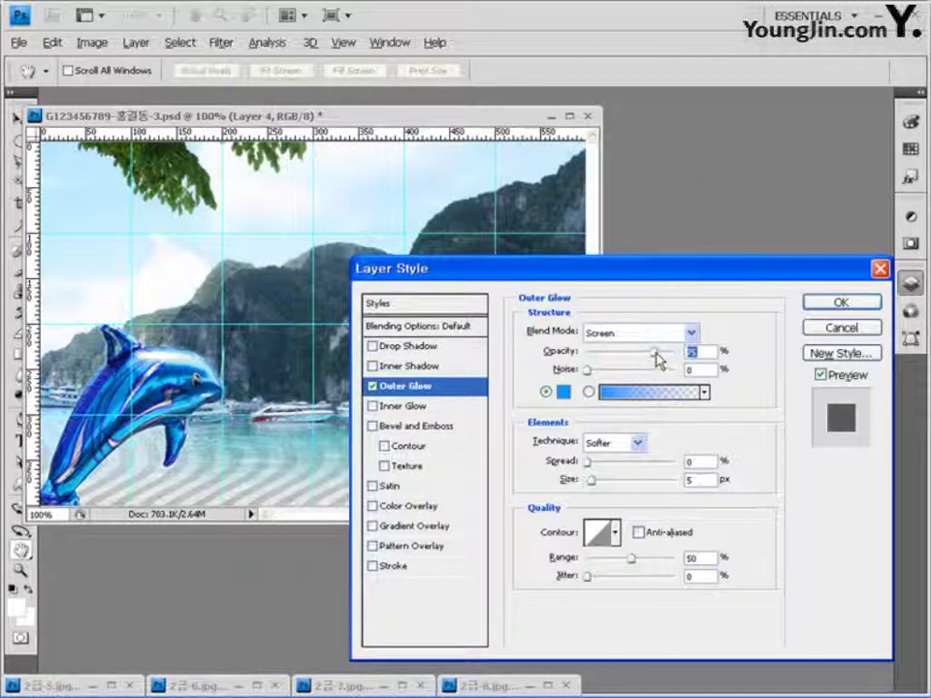
Step: Set the dolphin's Outer Glow to 100% opacity and 10 px size, and apply it
drag(658, 358, 733, 357)
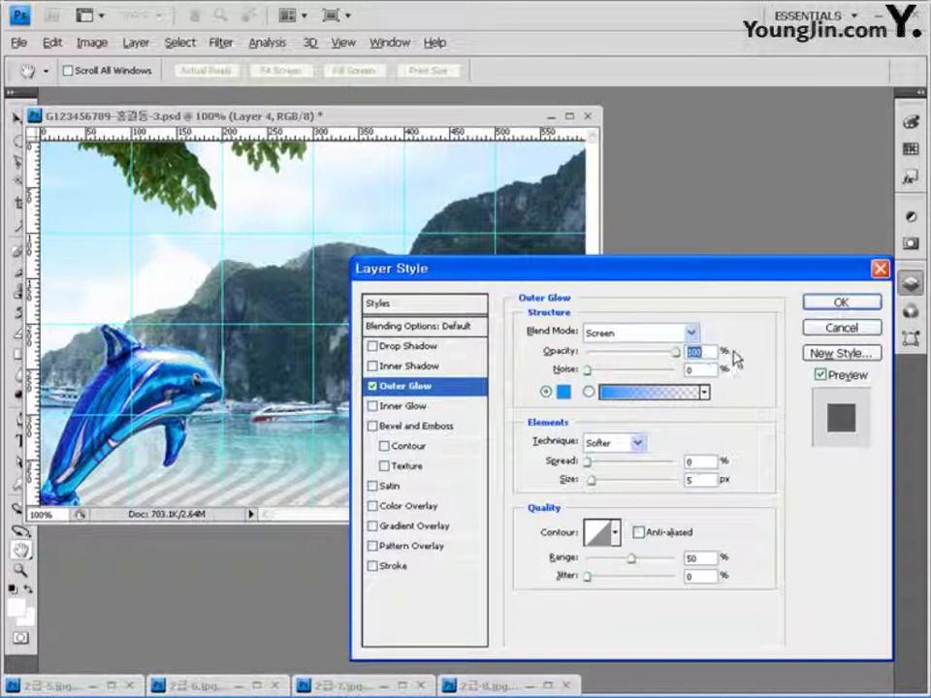
click(592, 481)
mouse_move(595, 485)
mouse_down()
mouse_move(686, 478)
mouse_move(598, 482)
mouse_up()
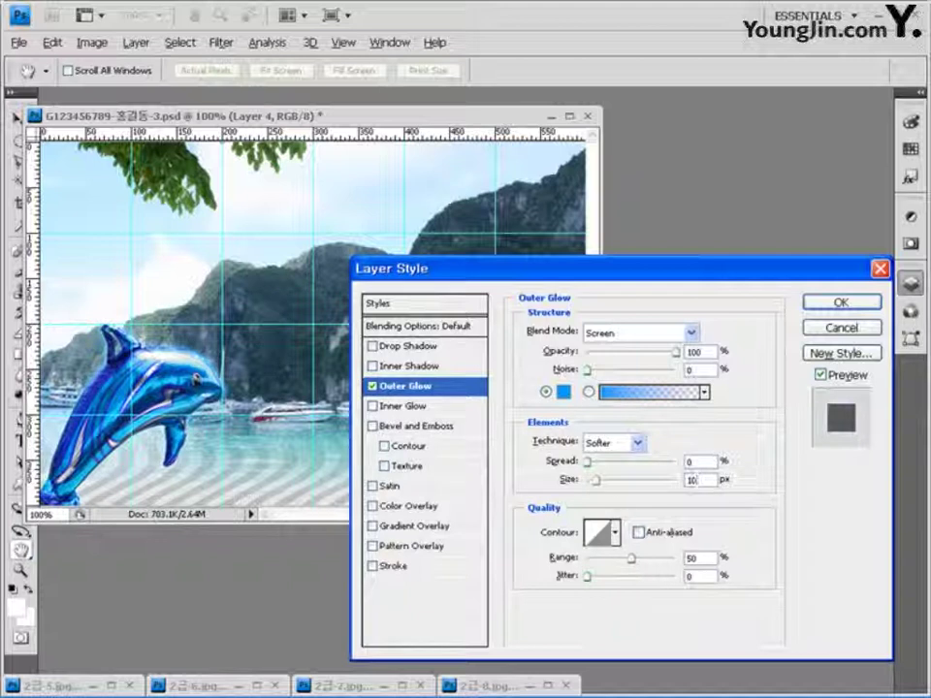
click(842, 302)
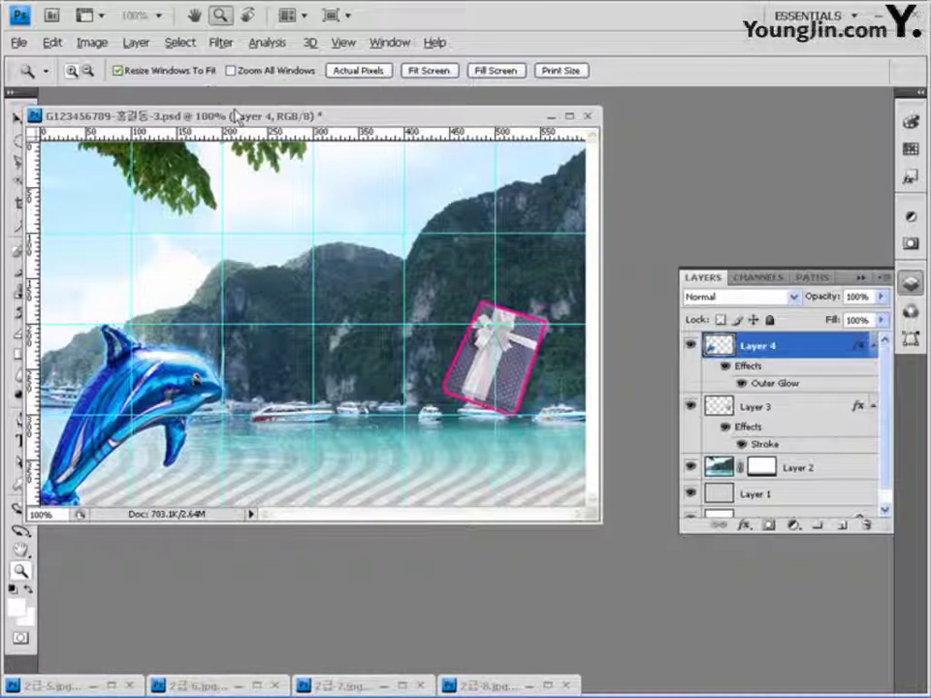
Step: Set up the Custom Shape tool with the curved ribbon banner shape and no layer style
drag(233, 113, 260, 109)
click(22, 485)
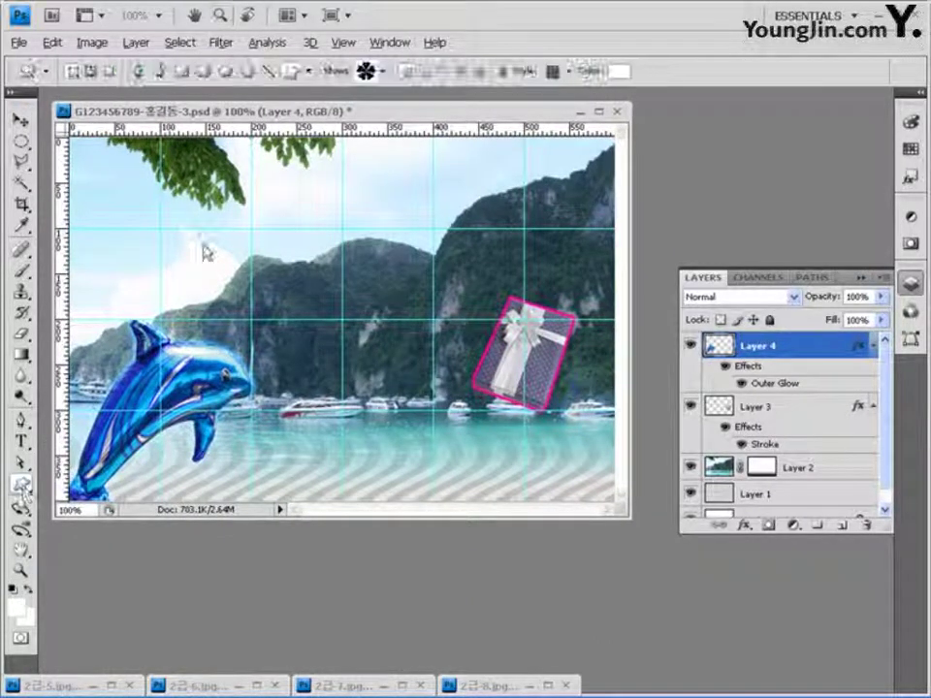
click(384, 74)
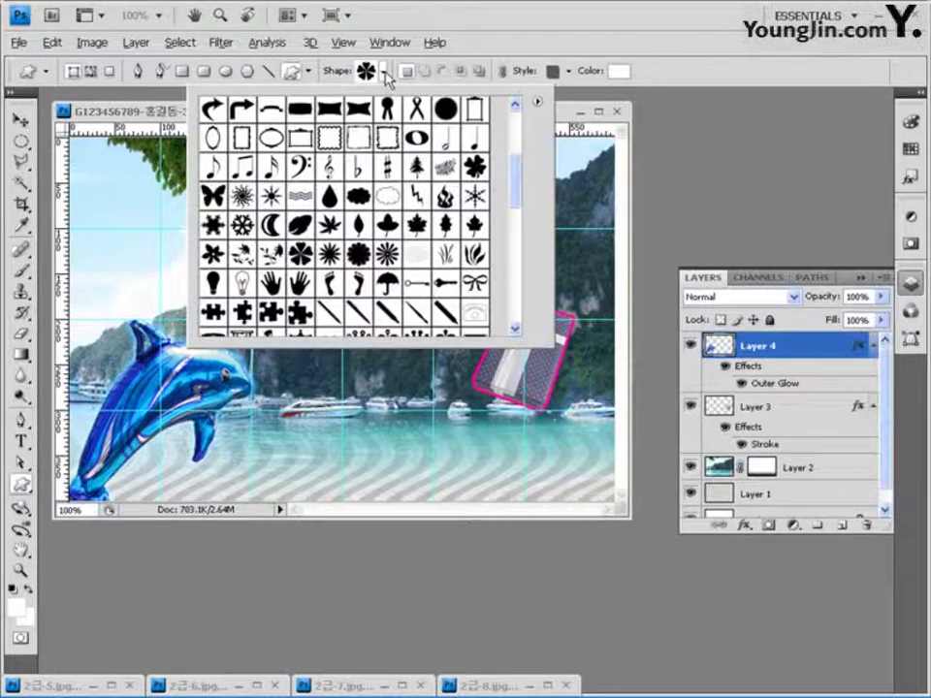
mouse_move(517, 177)
mouse_down()
mouse_move(513, 214)
mouse_move(528, 162)
mouse_up()
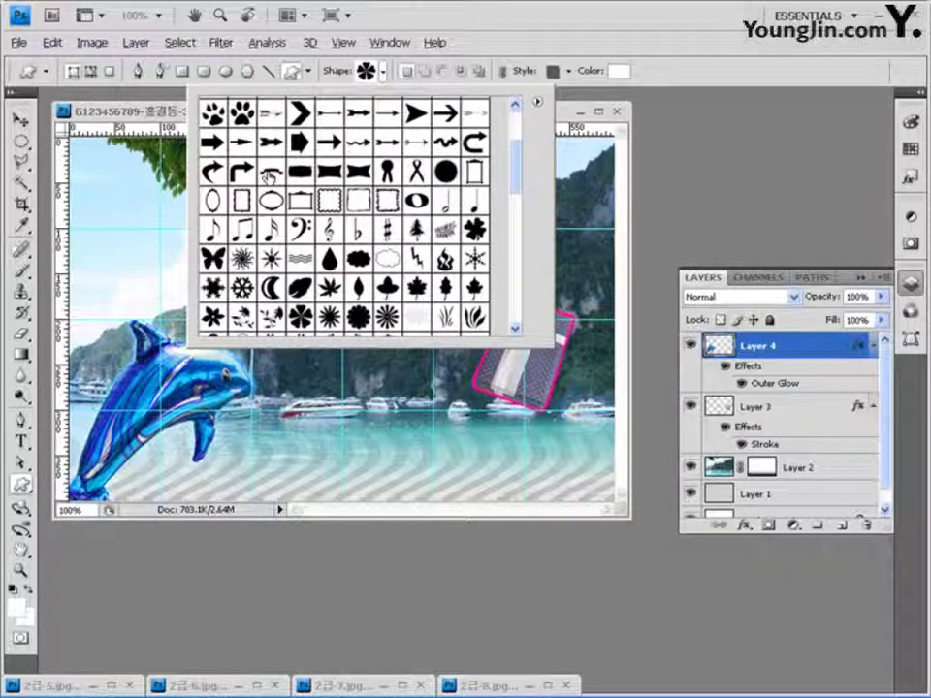
click(269, 176)
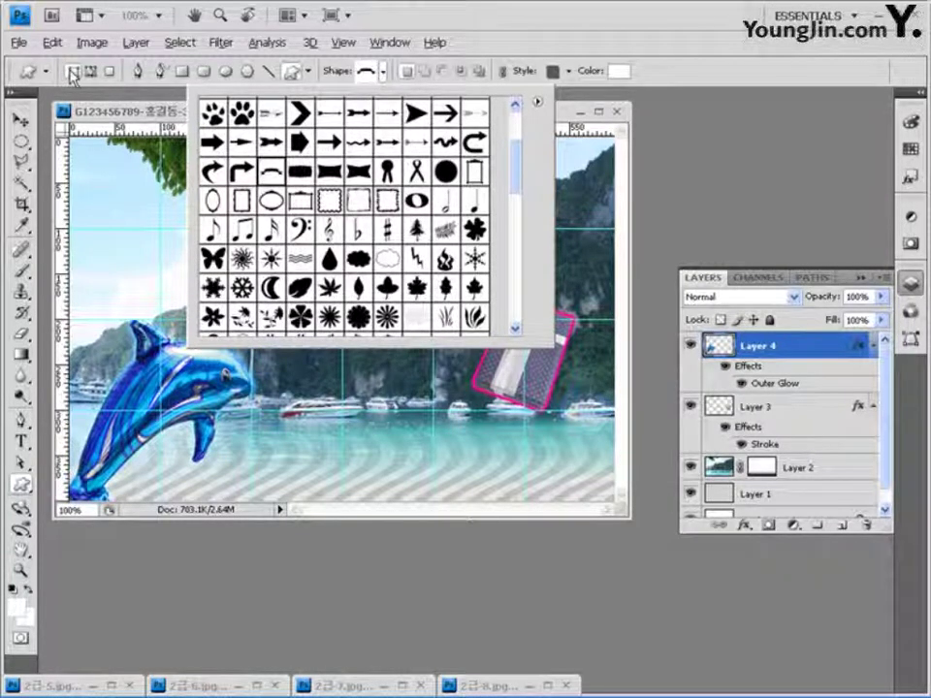
key(Return)
click(566, 71)
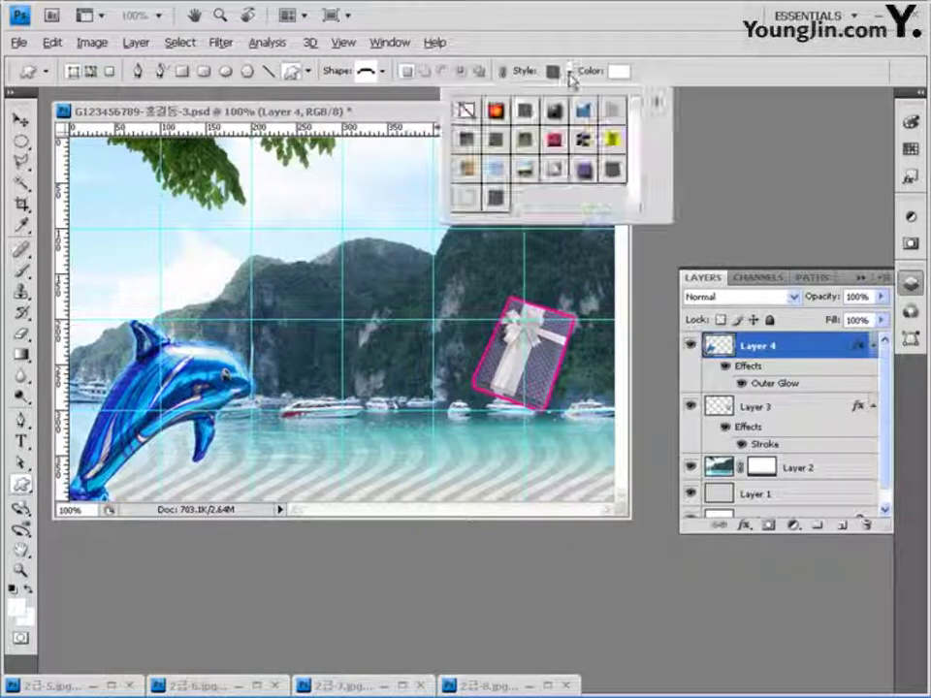
click(468, 110)
click(660, 60)
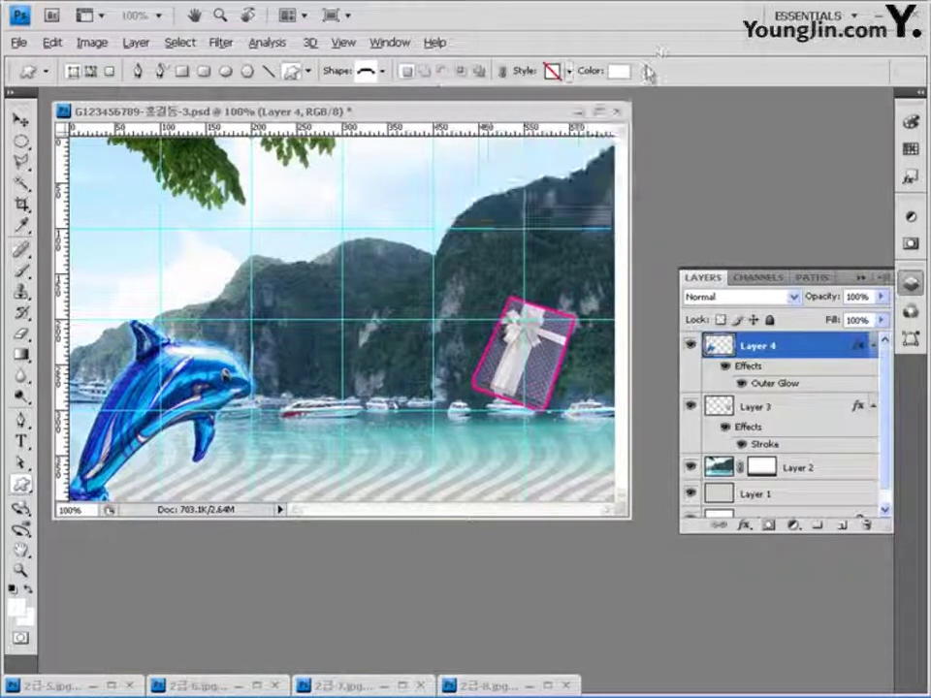
Step: Set the shape colour to ffff00 and draw a ribbon banner about 540 px wide across the top of the image
click(618, 71)
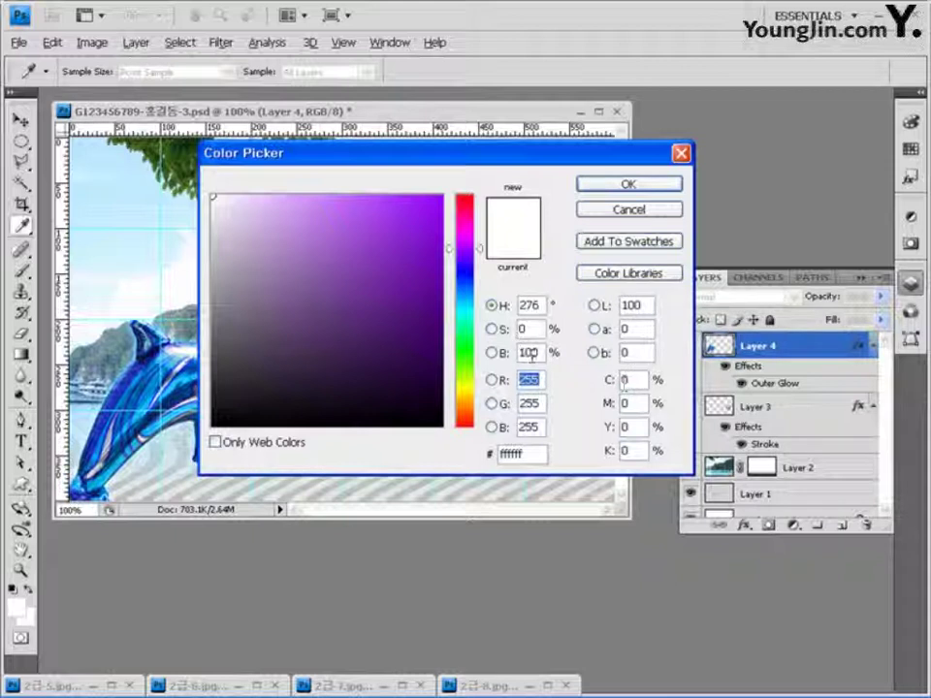
double_click(522, 453)
text(ffff00)
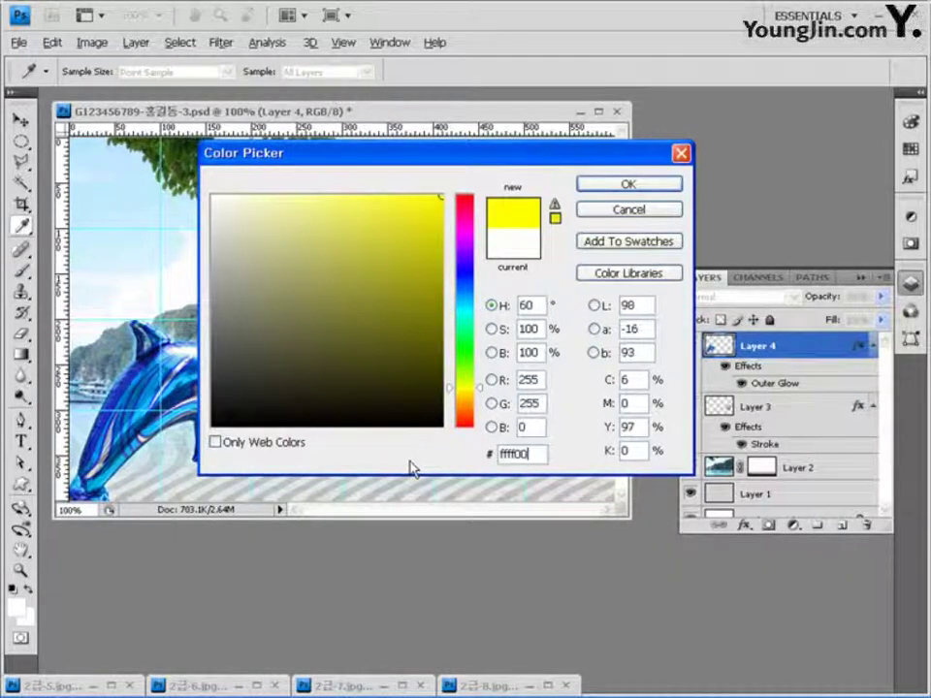
key(Return)
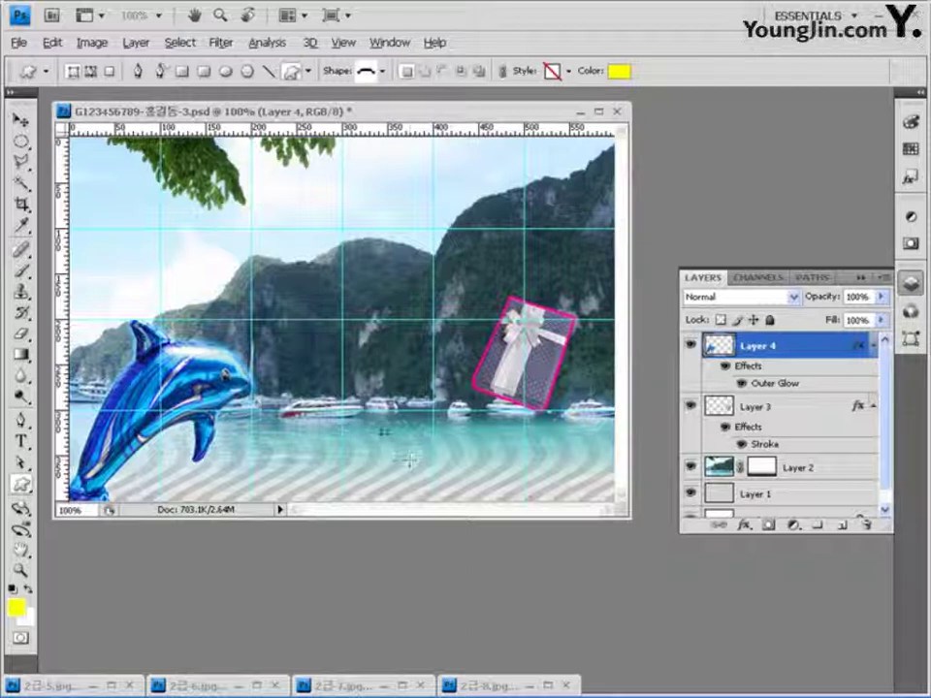
drag(131, 173, 592, 281)
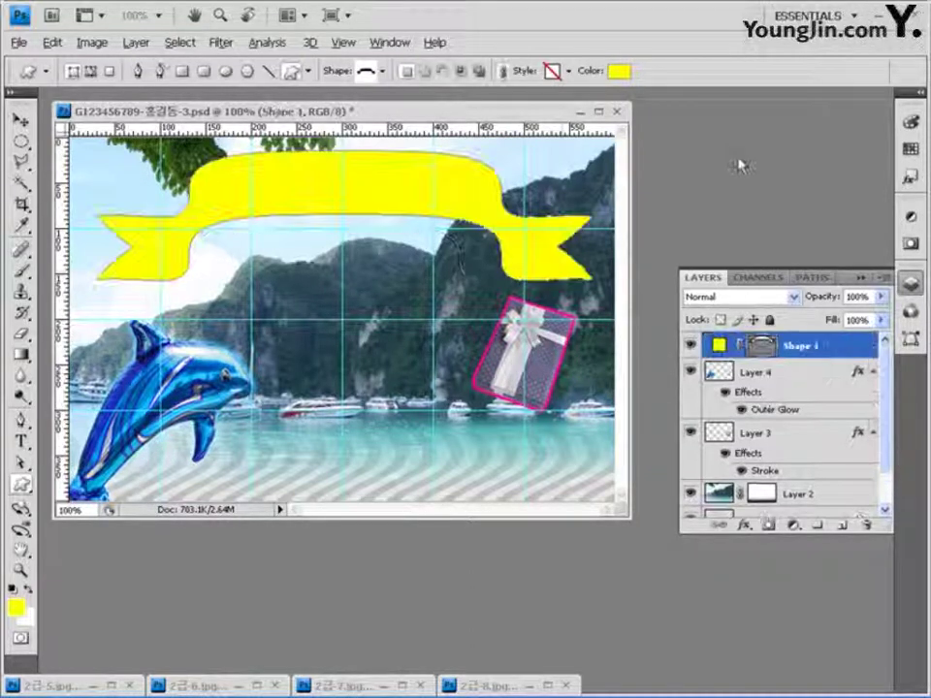
Step: Add an outside Stroke effect in colour ff6600 to the yellow banner
click(745, 528)
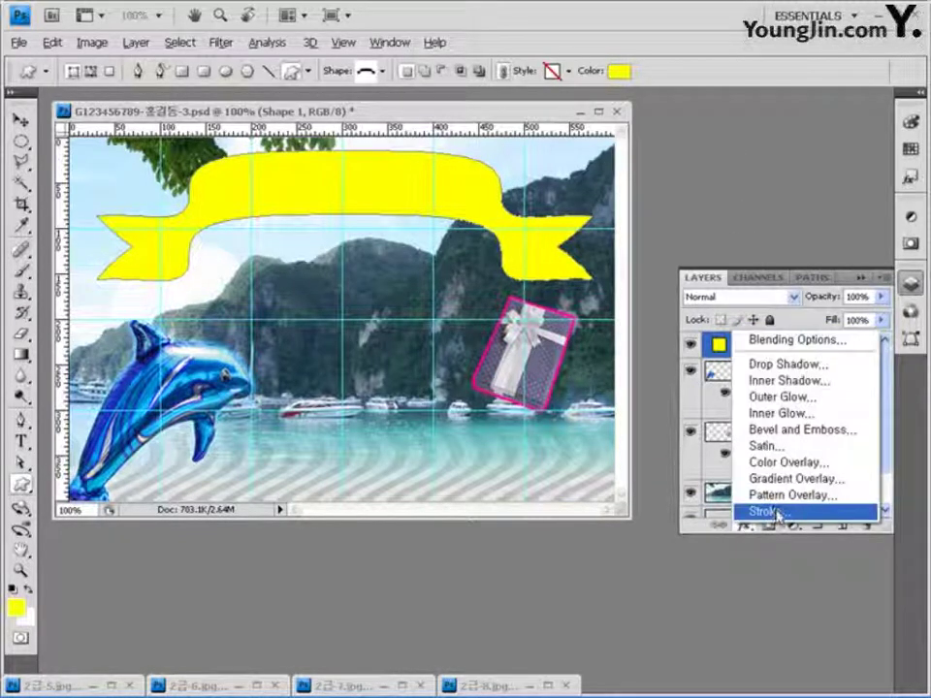
click(776, 514)
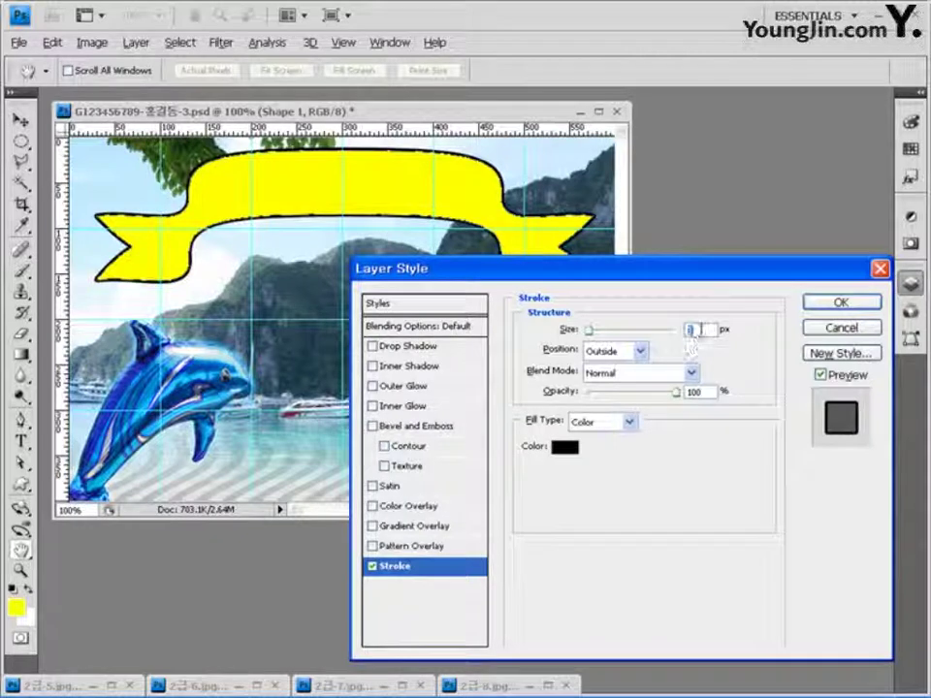
click(565, 448)
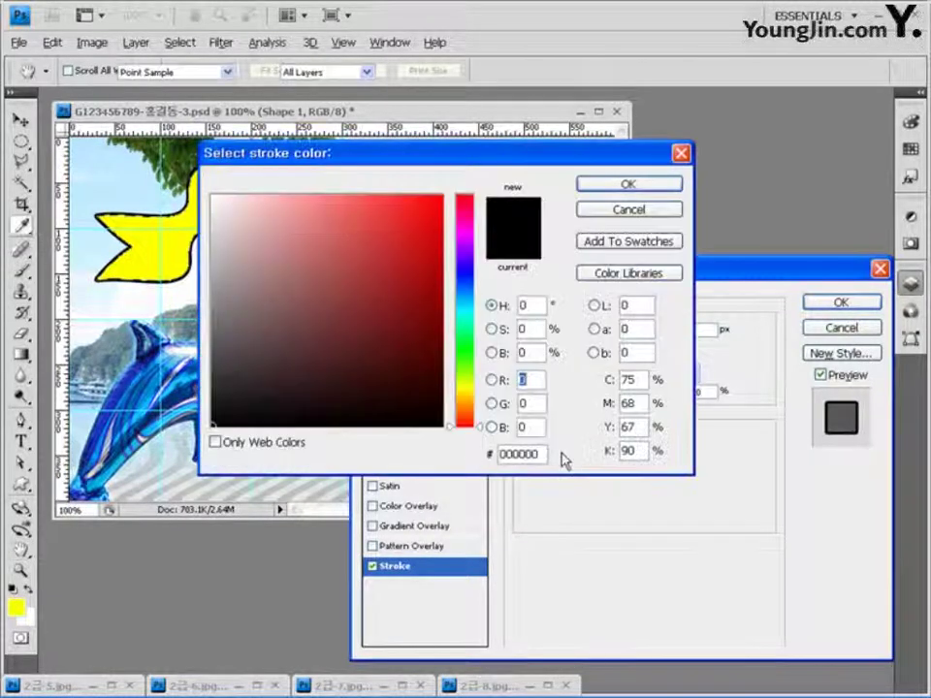
double_click(539, 454)
text(ff6)
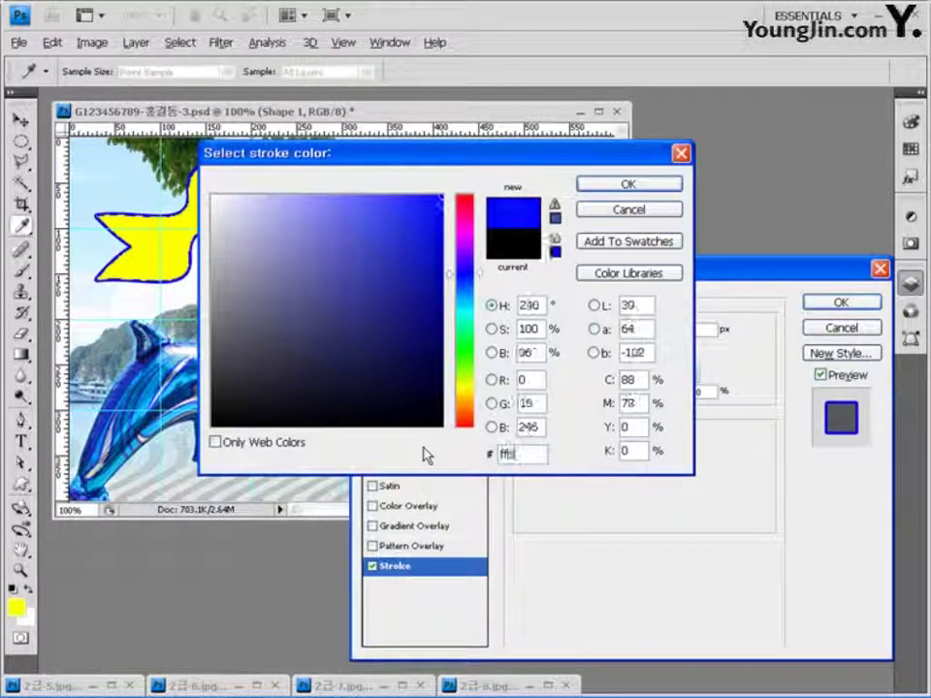
text(6b00)
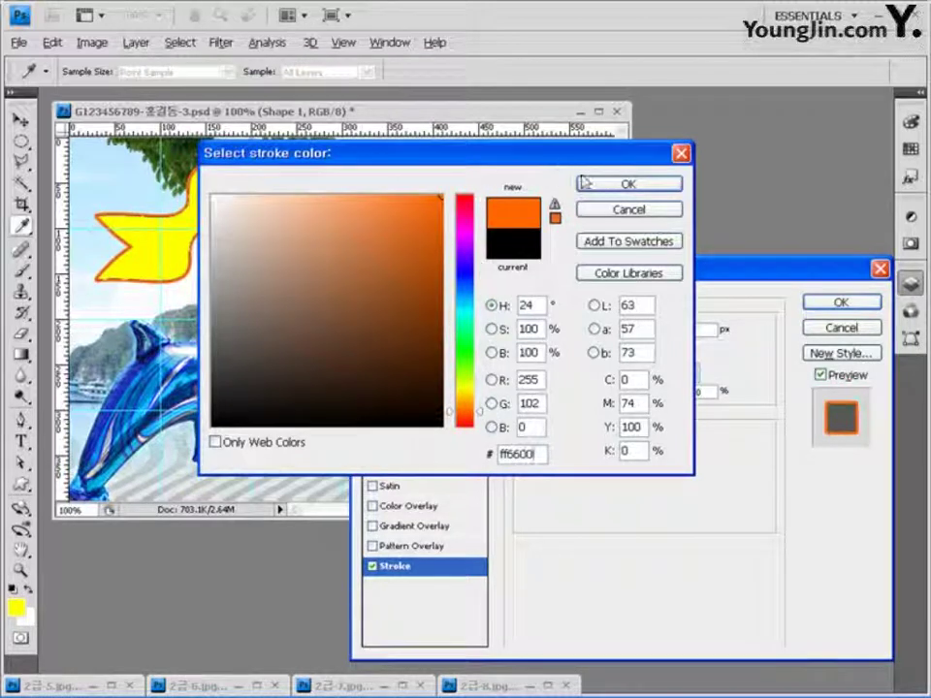
click(587, 183)
Step: Add a Drop Shadow to the banner, adjust its distance, and apply the layer styles
click(406, 349)
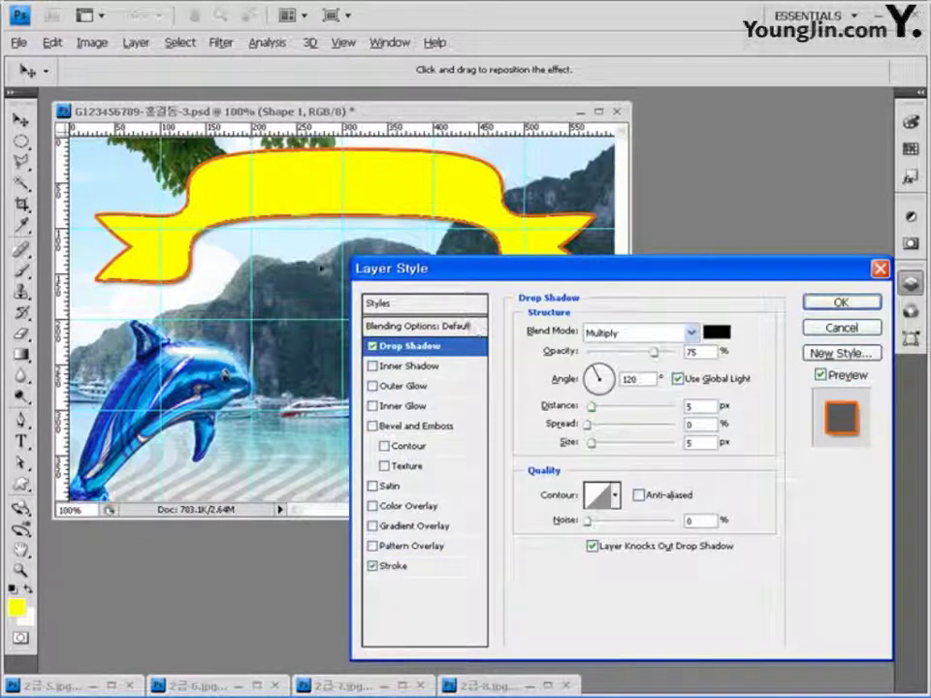
drag(595, 410, 592, 415)
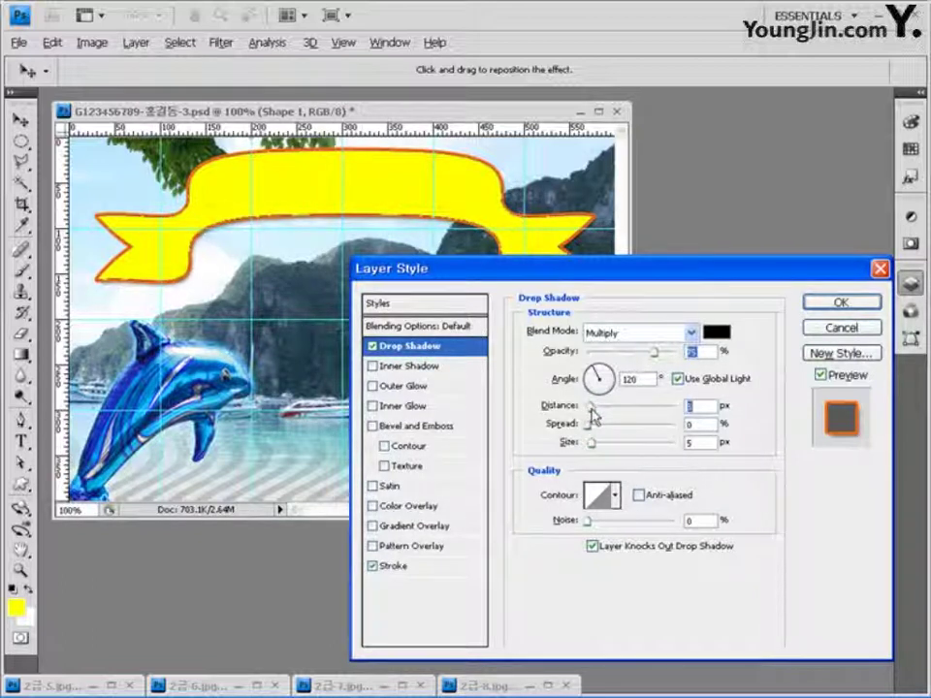
click(860, 308)
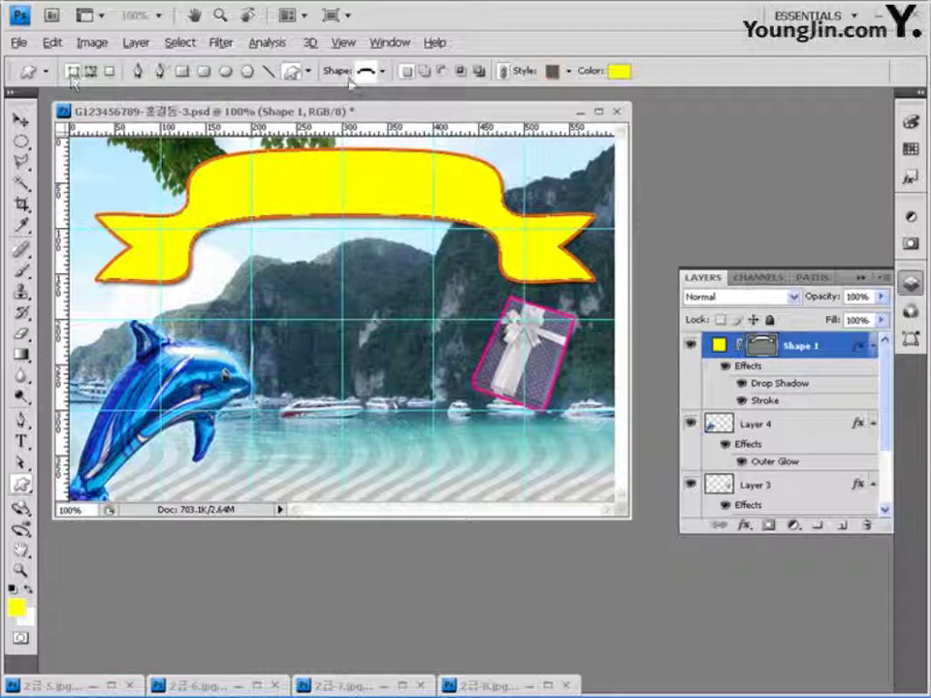
Step: Set up the Custom Shape tool with the ornate hourglass shape and no layer style
click(384, 70)
drag(520, 191, 521, 239)
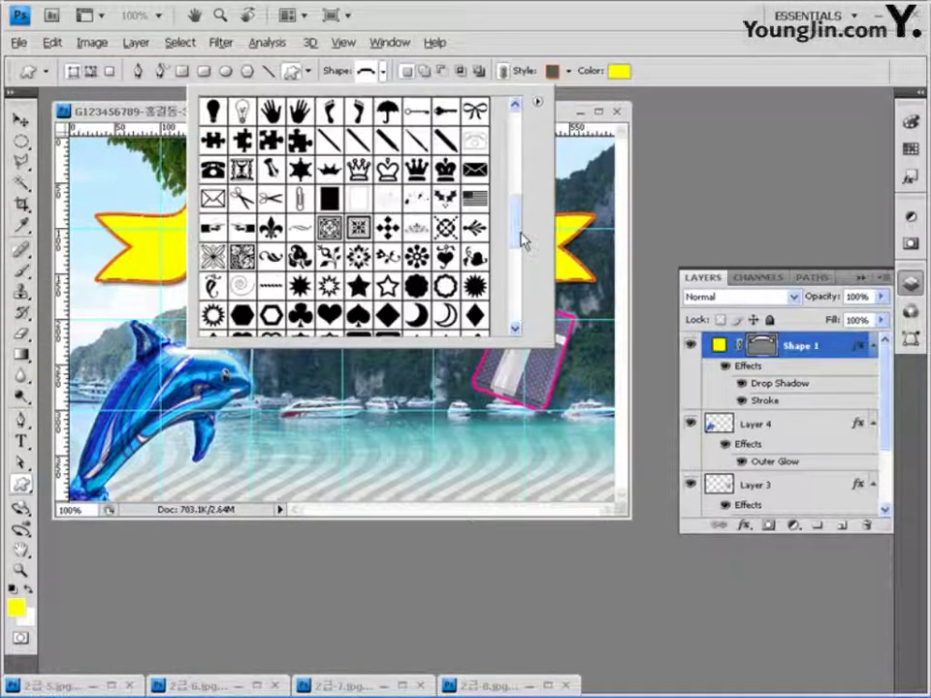
double_click(243, 170)
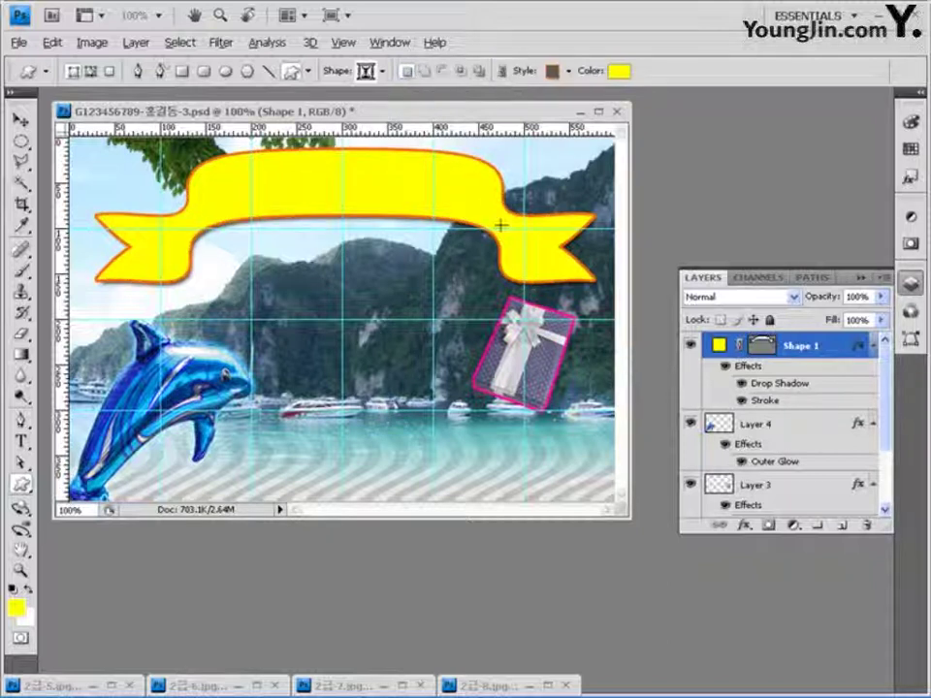
click(567, 72)
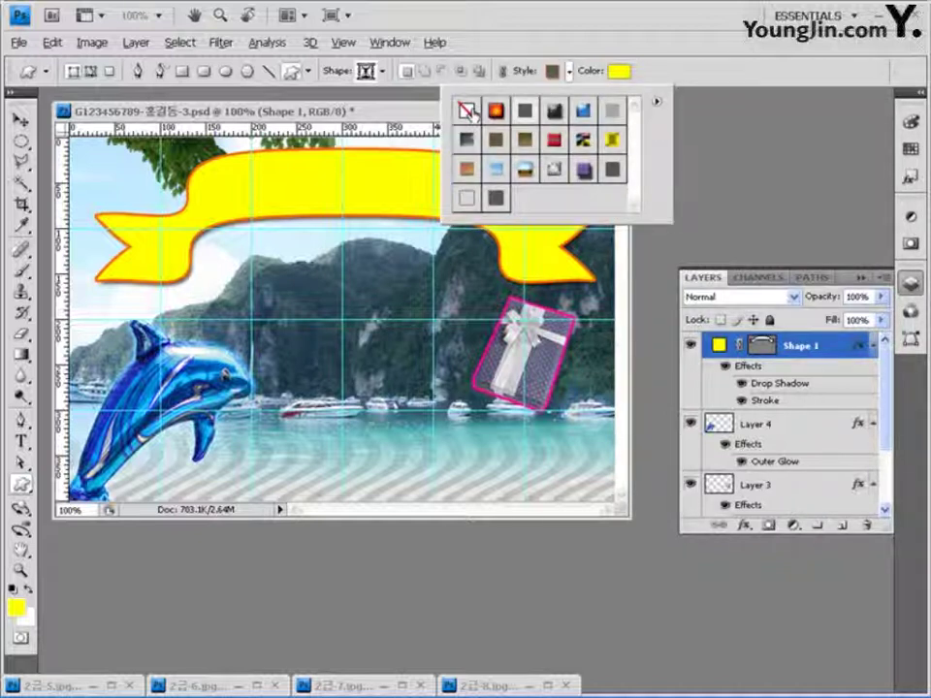
click(468, 112)
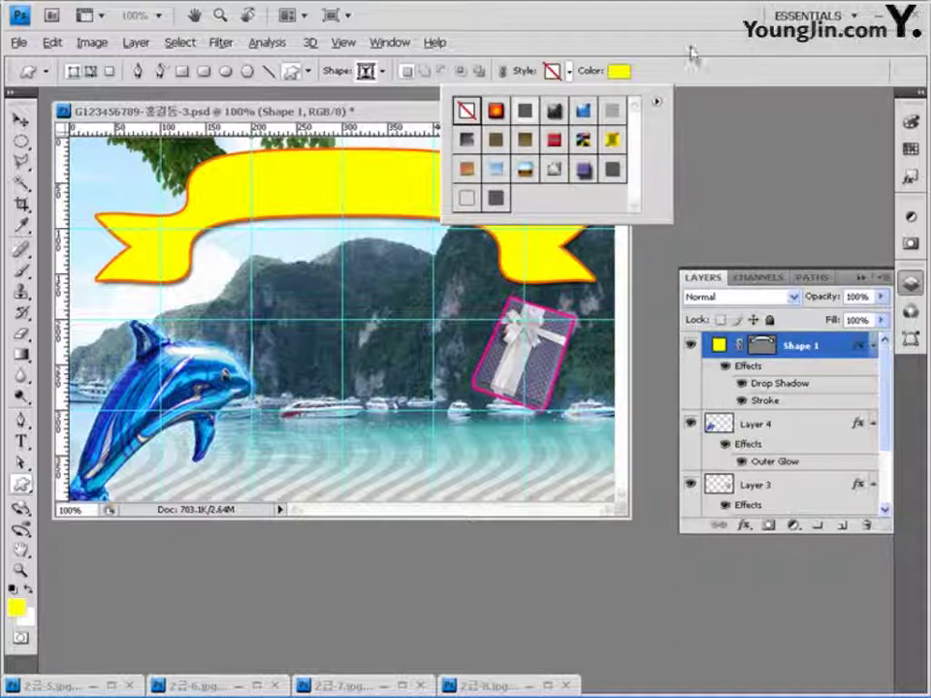
Step: Set the shape colour to ff0000 and draw an hourglass about 60 px wide below the gift box
click(619, 71)
drag(529, 454, 440, 461)
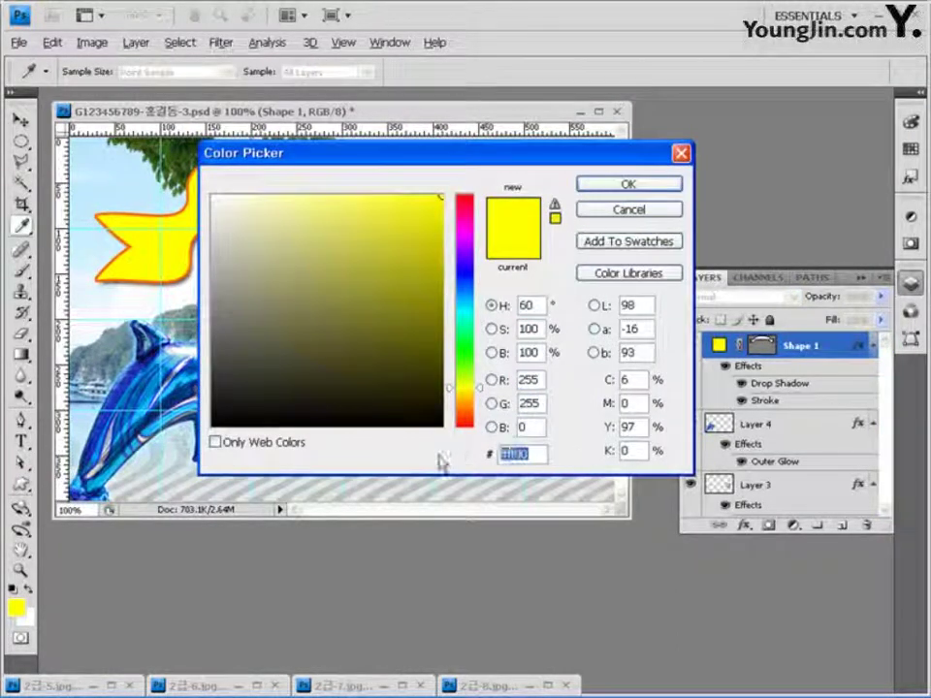
text(ff0000)
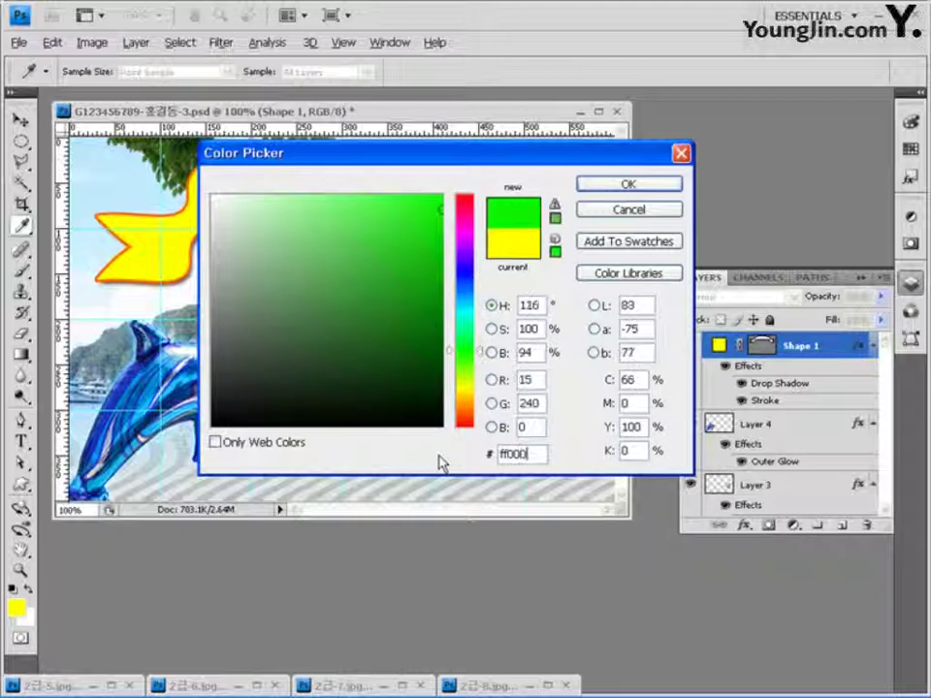
key(Return)
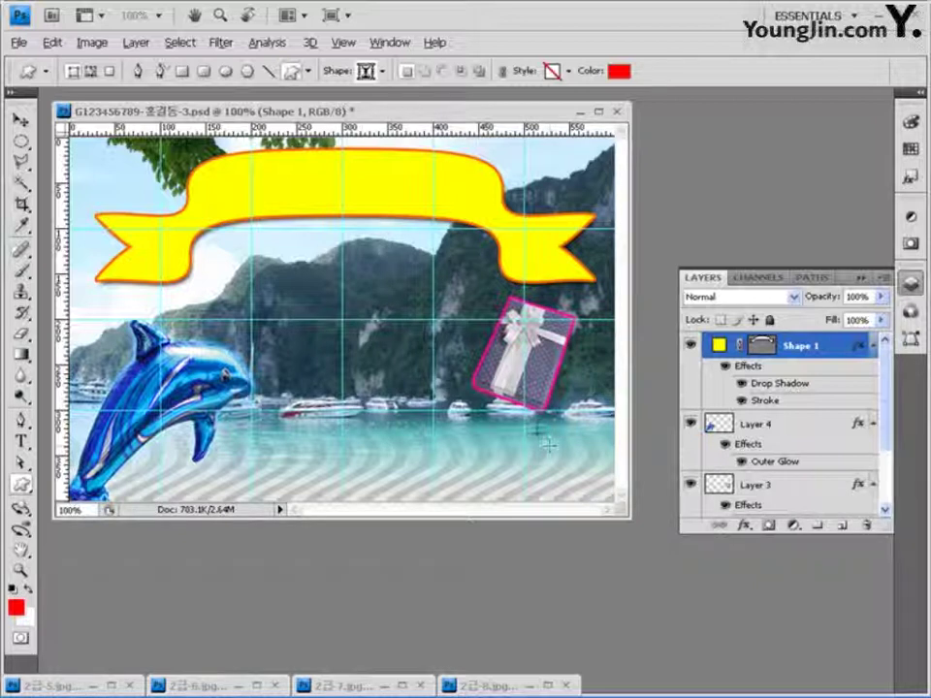
drag(534, 428, 589, 487)
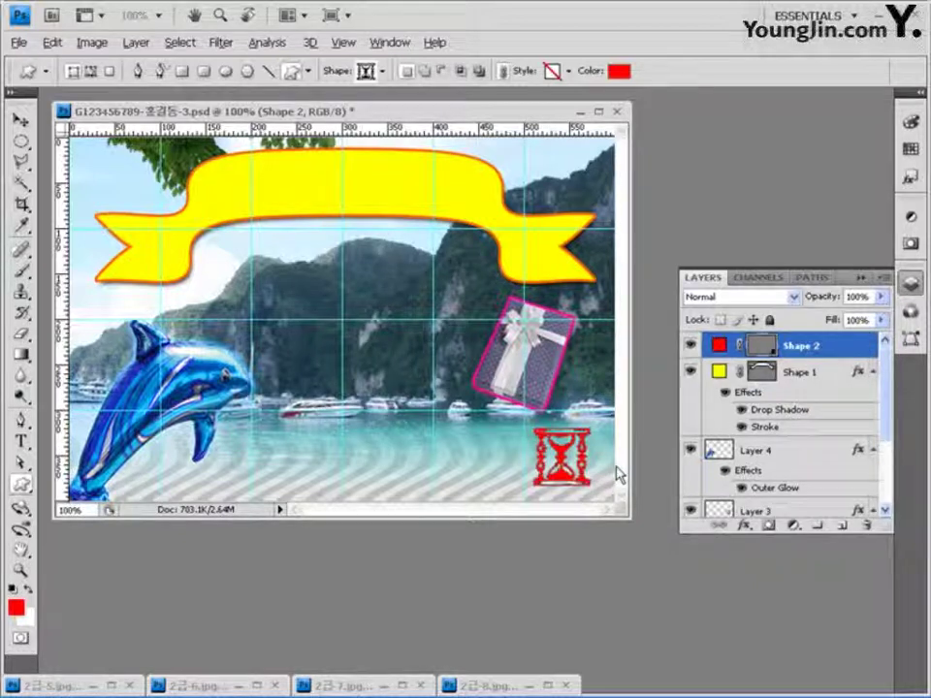
Step: Apply a Bevel and Emboss effect with the Inner Bevel style to the red hourglass
click(744, 525)
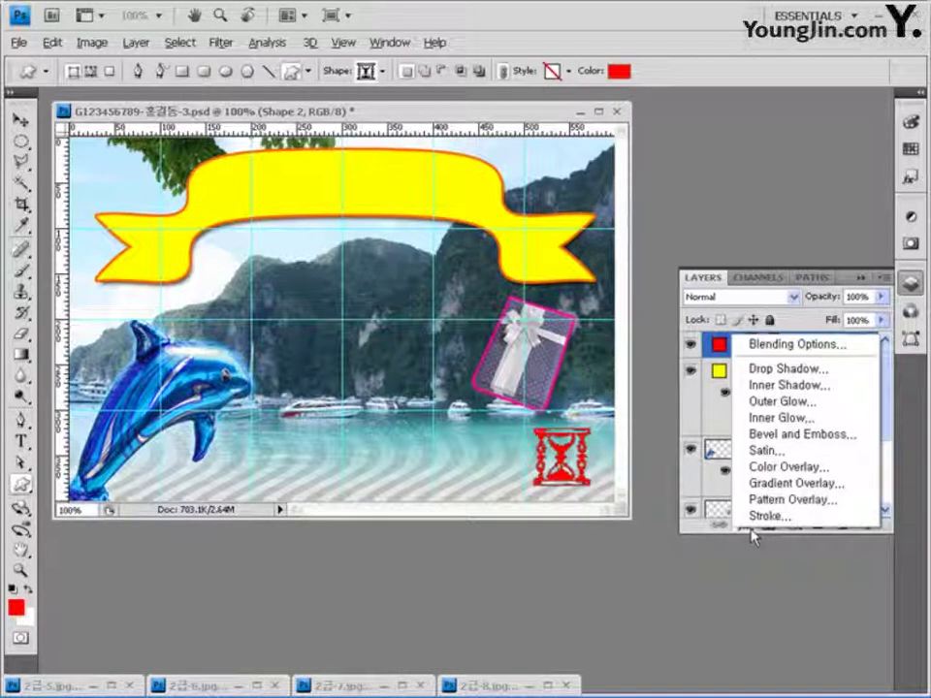
click(812, 437)
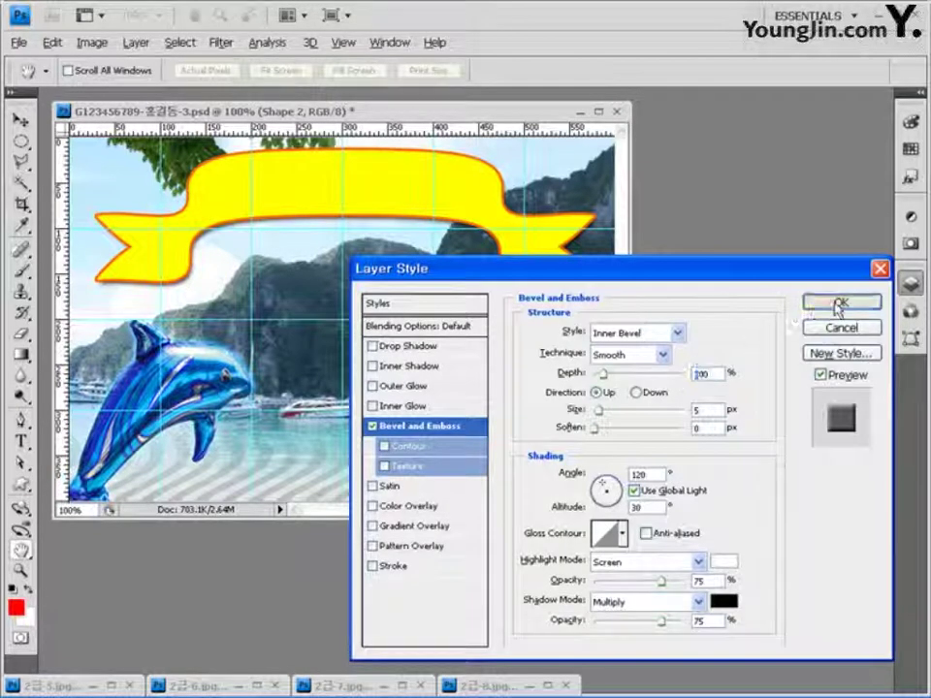
click(769, 313)
click(841, 301)
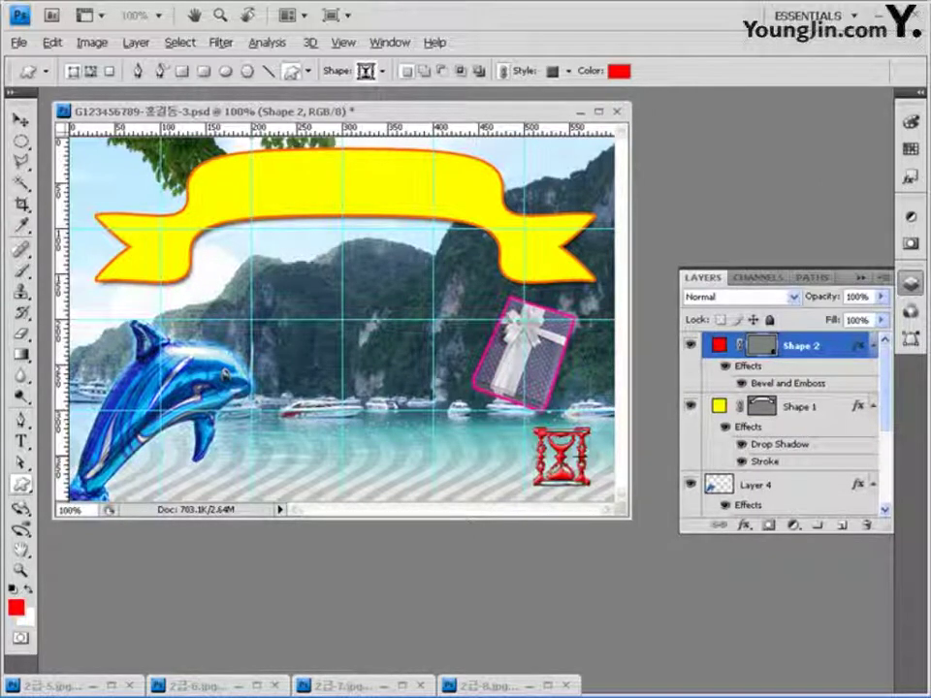
Step: Set up the Horizontal Type tool with the Arial Bold font at 36 pt
click(20, 442)
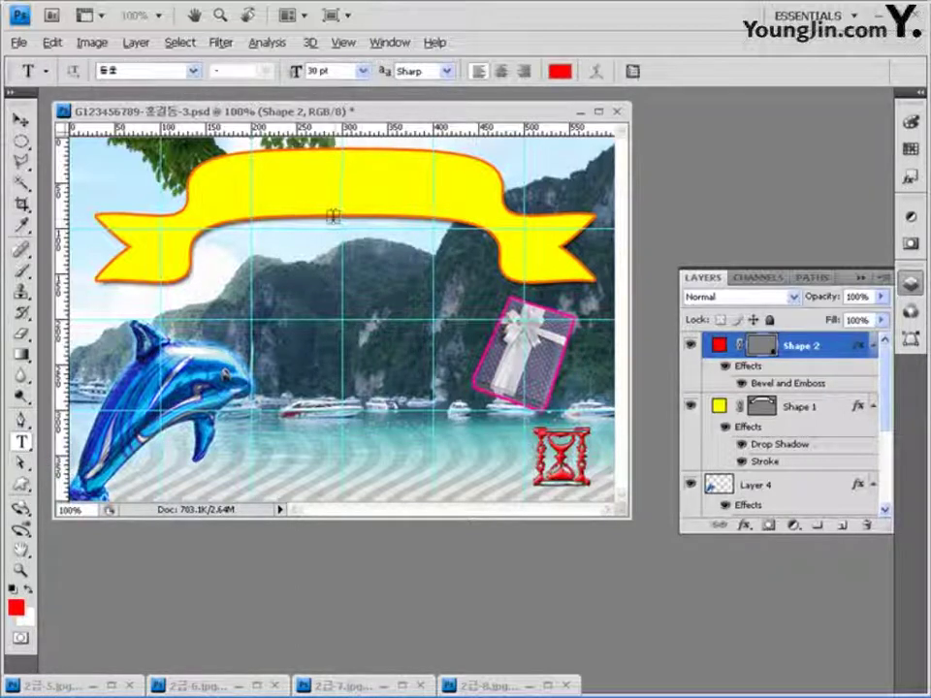
click(197, 75)
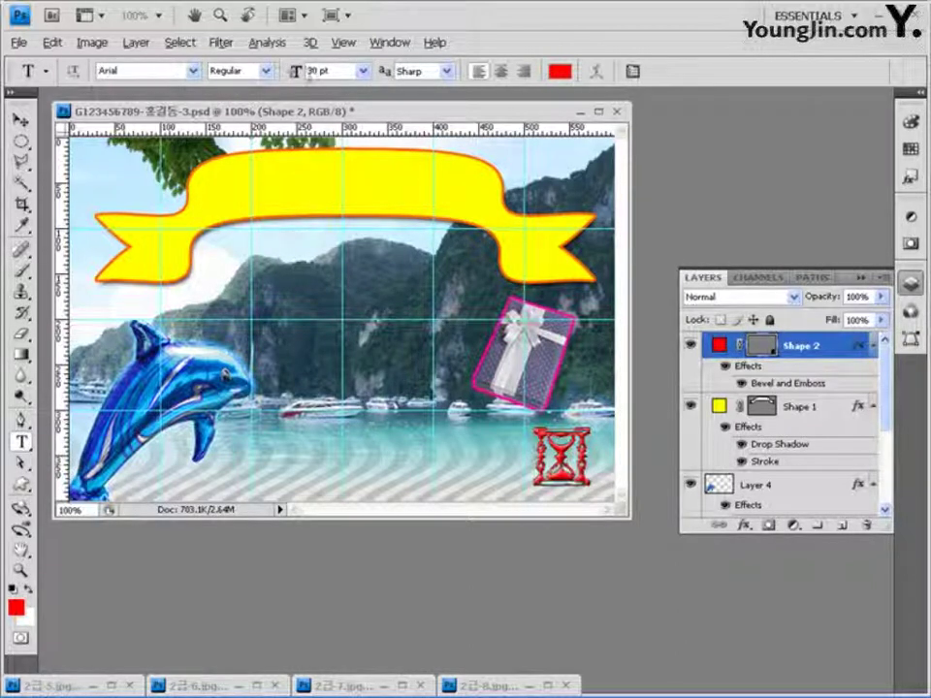
click(267, 72)
click(243, 129)
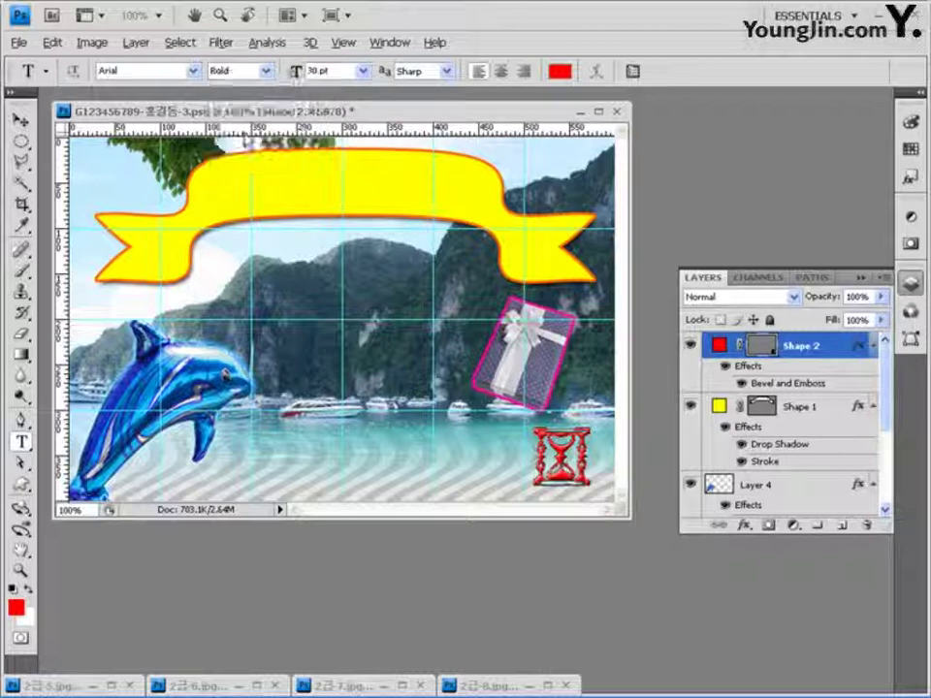
key(Tab)
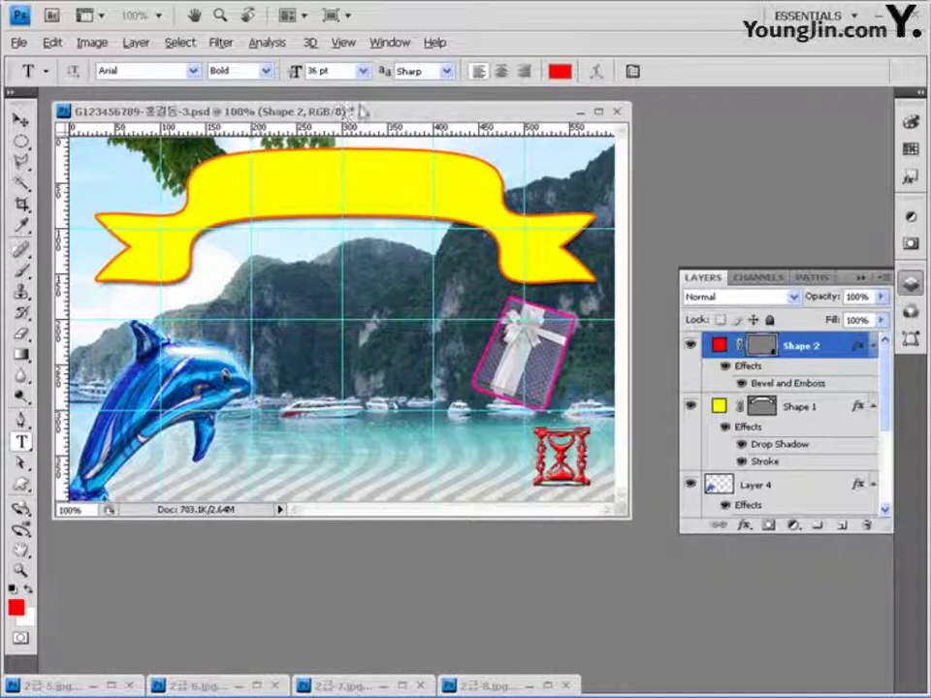
Step: Add the text "Thailand Festival" on the yellow banner and nudge it slightly down
click(209, 195)
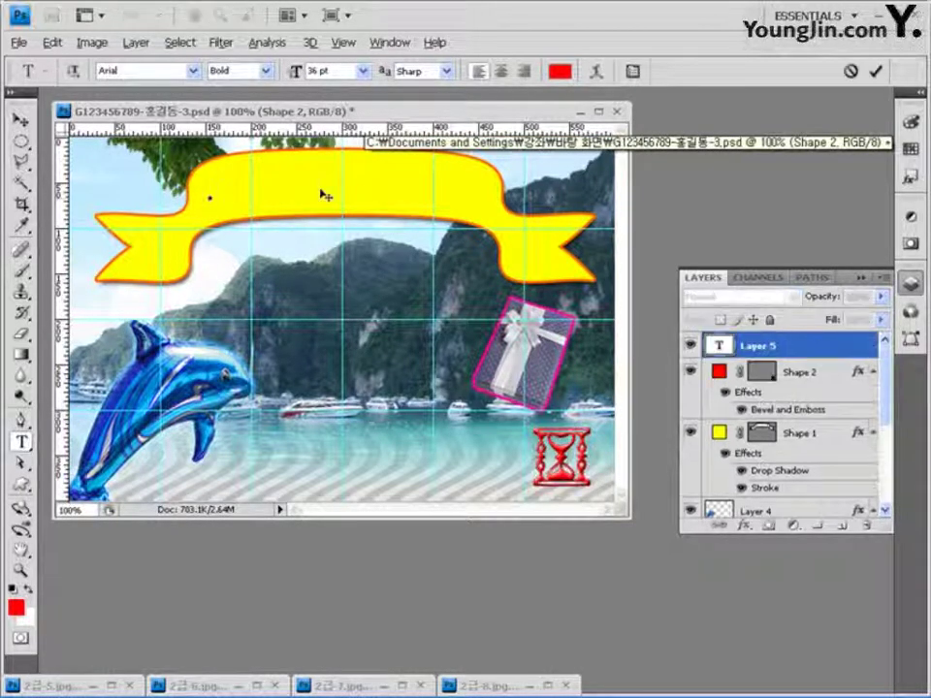
text(Thailand Festival)
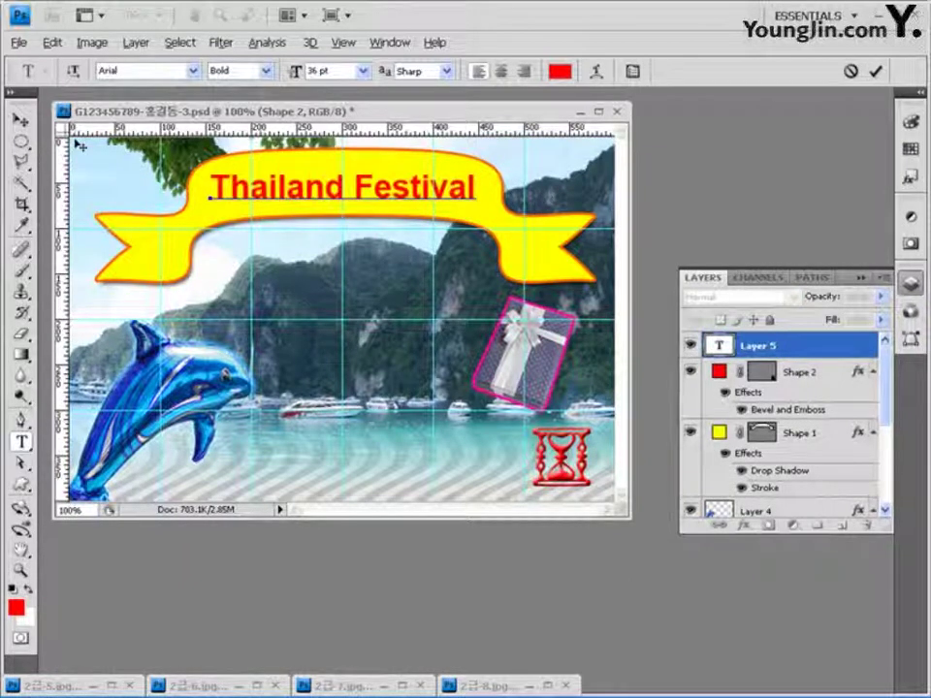
key(ctrl+Return)
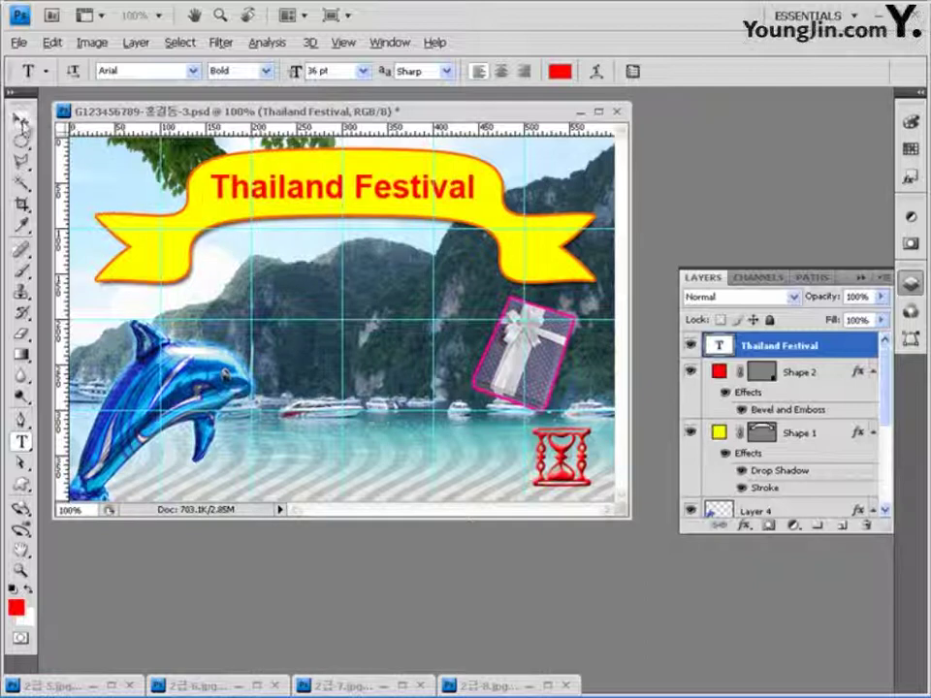
click(20, 118)
key(Down)
key(Down)
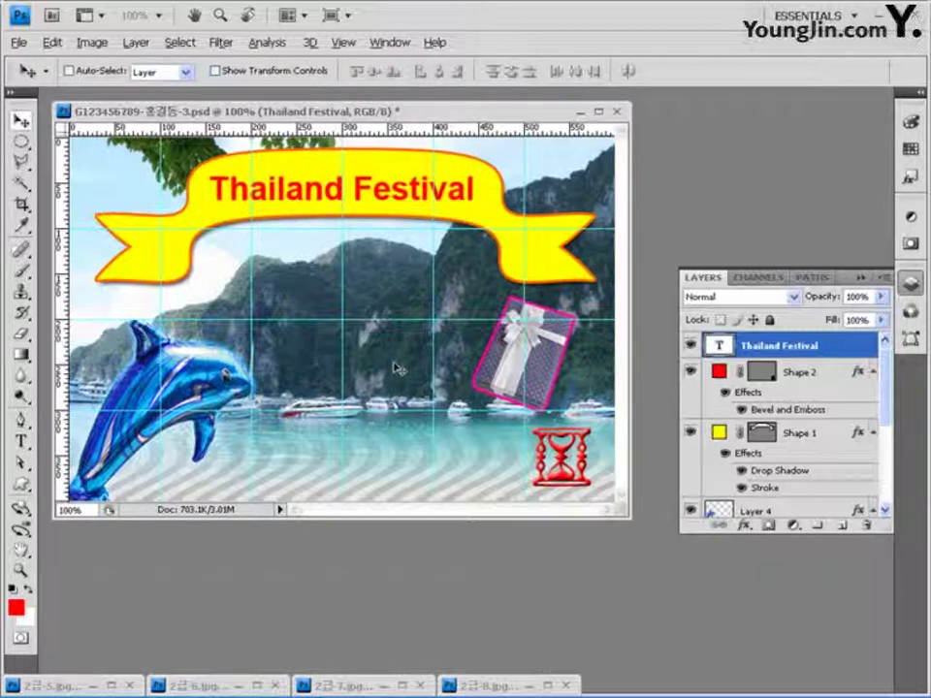
key(Up)
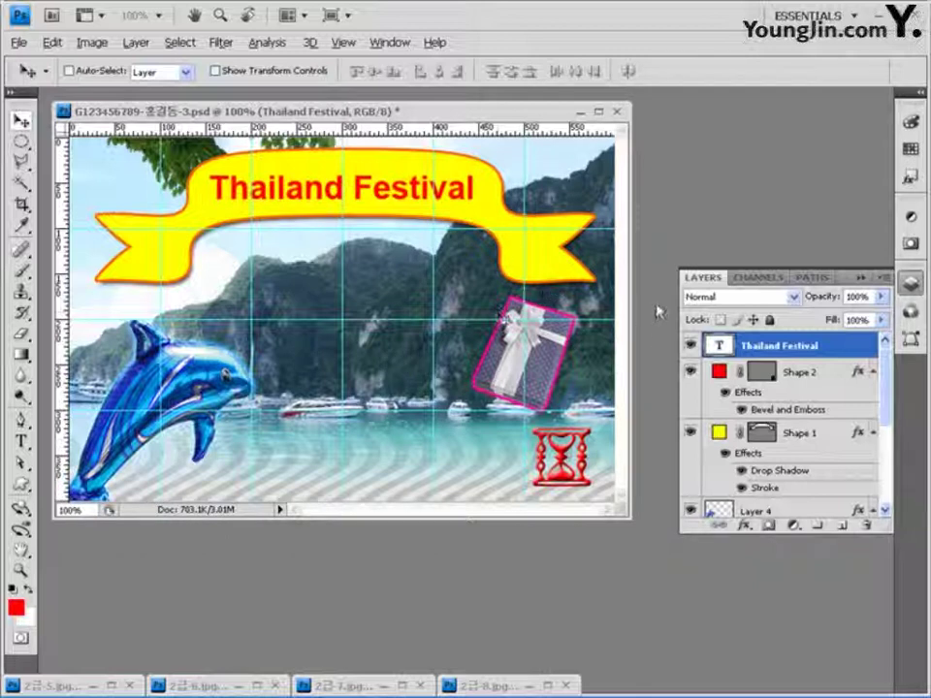
Step: Add a 2 px outside Stroke effect in black (000000) to the Thailand Festival text
click(745, 525)
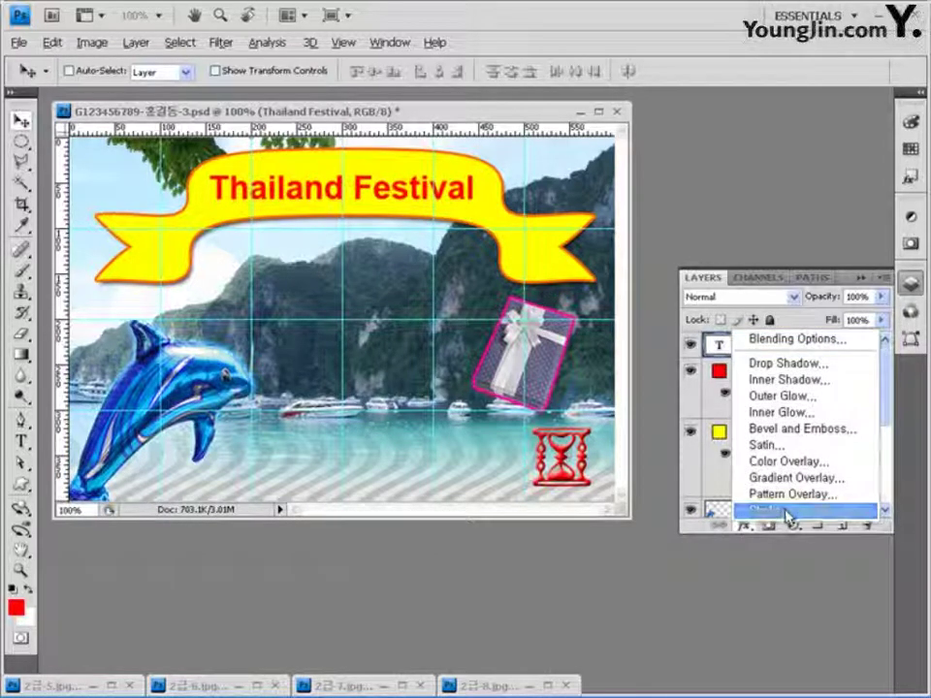
click(733, 509)
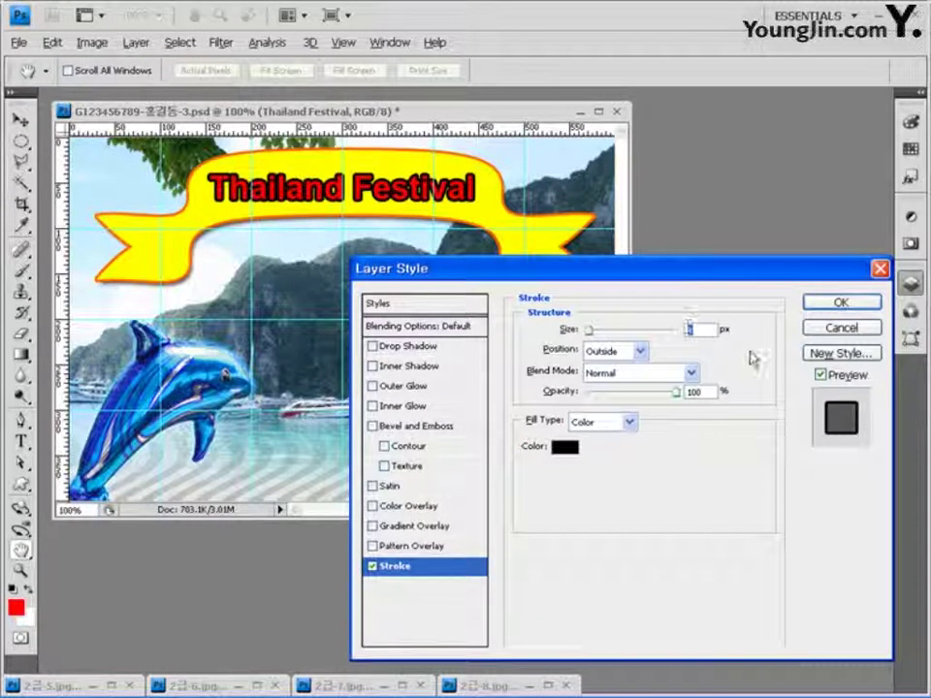
text(2)
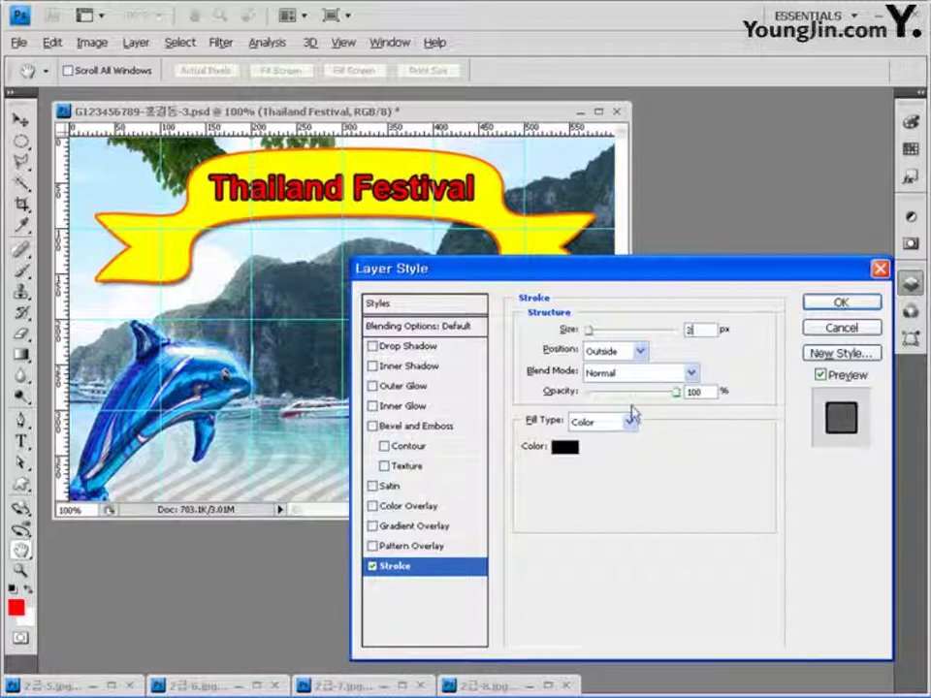
click(566, 447)
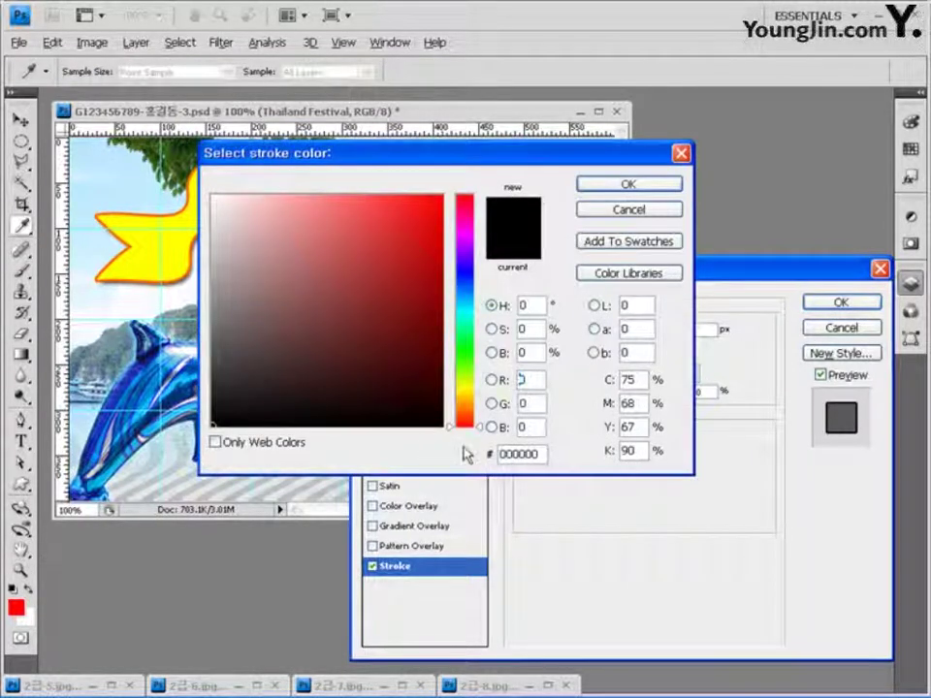
click(635, 186)
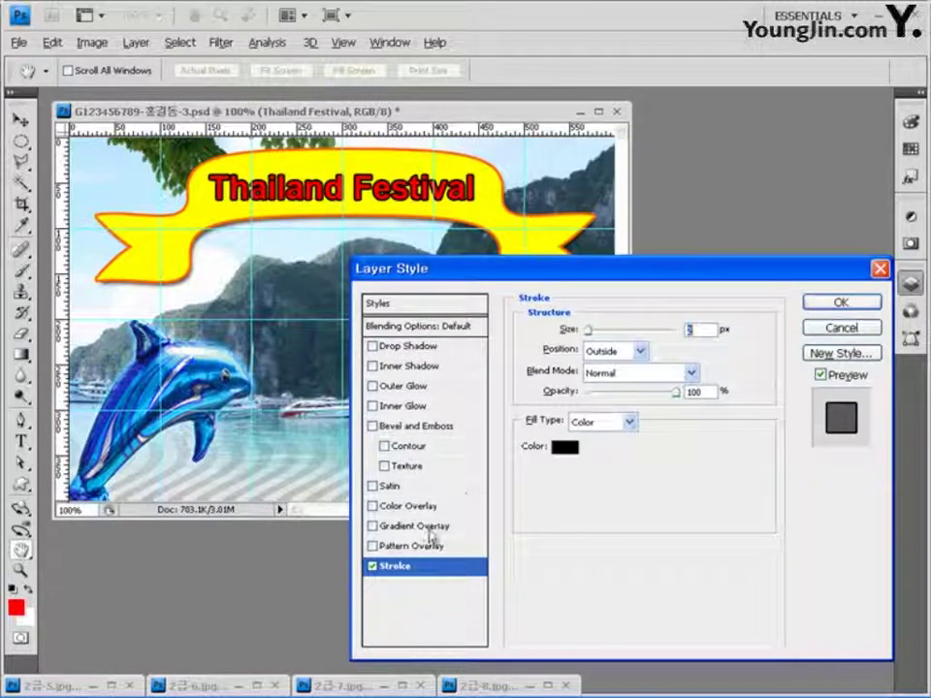
Step: Add a Gradient Overlay to the text and set the gradient's starting colour stop to 00ccff
click(417, 526)
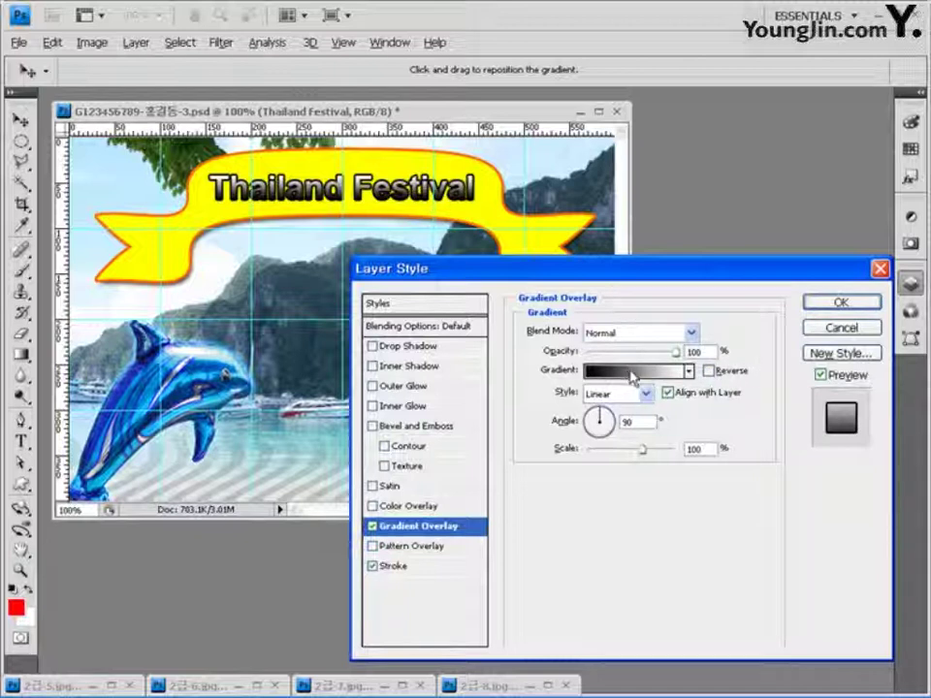
click(628, 371)
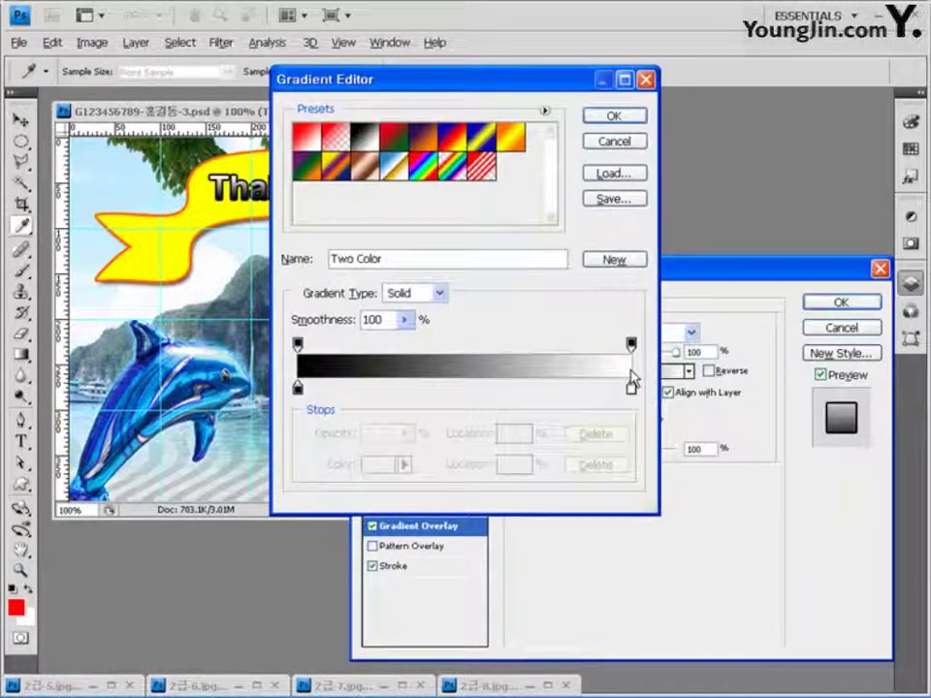
click(298, 388)
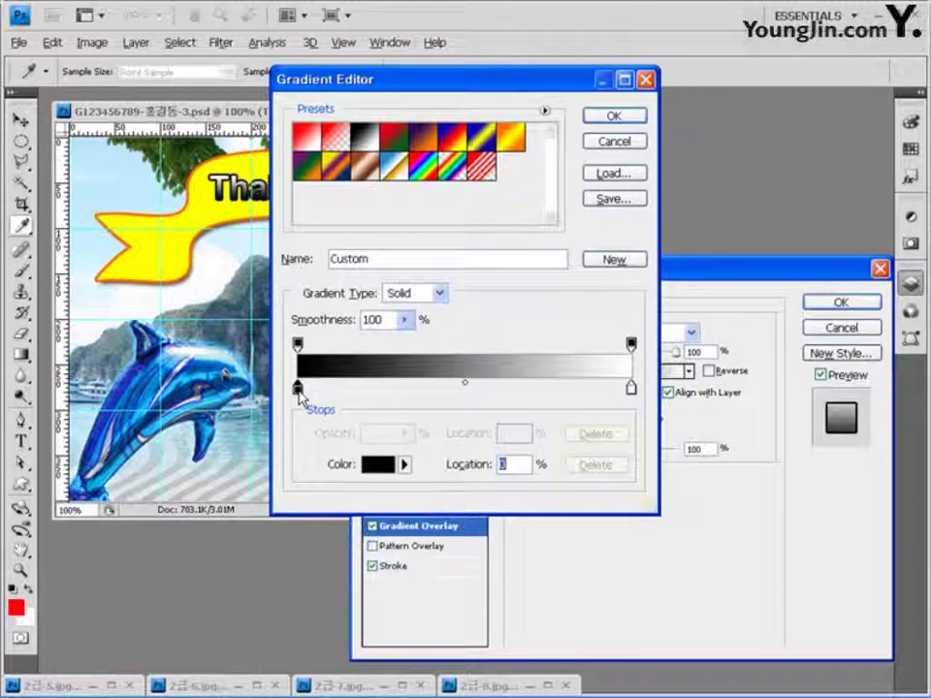
double_click(298, 388)
click(538, 453)
drag(538, 453, 384, 439)
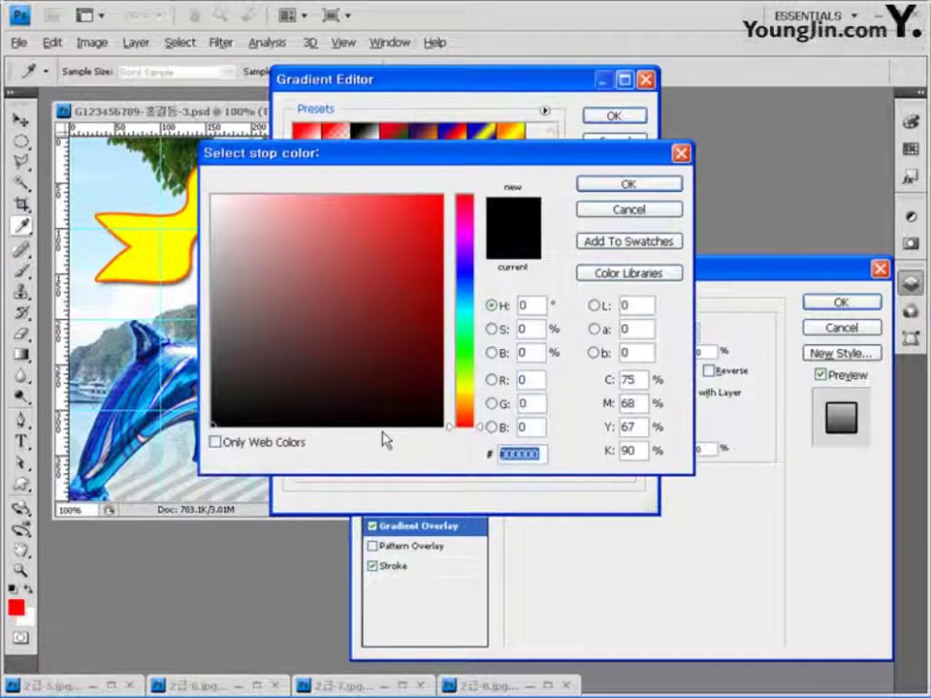
text(f)
key(BackSpace)
text(000ccf)
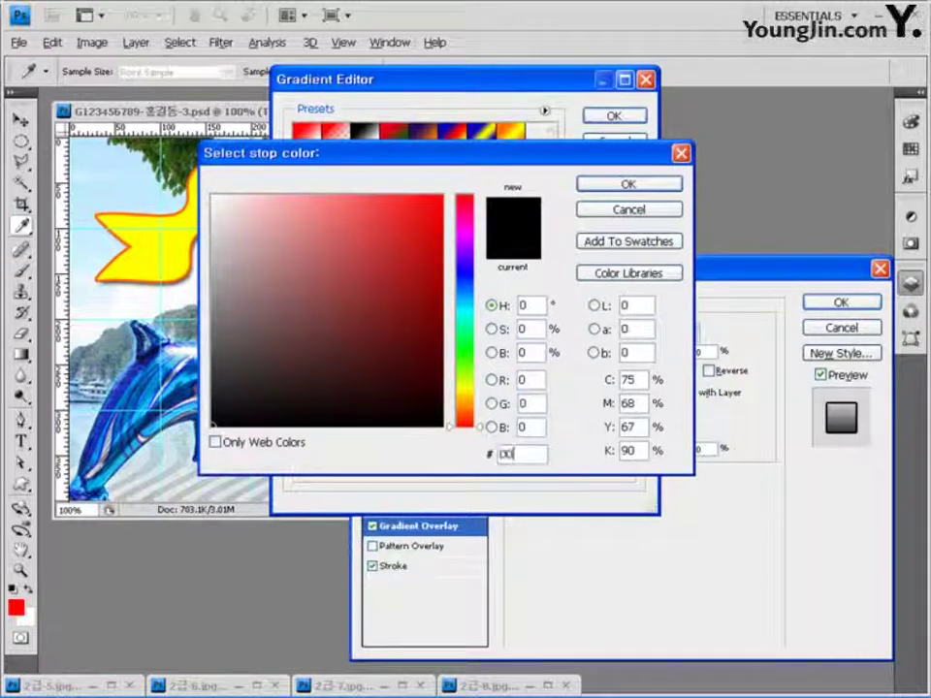
text(ff)
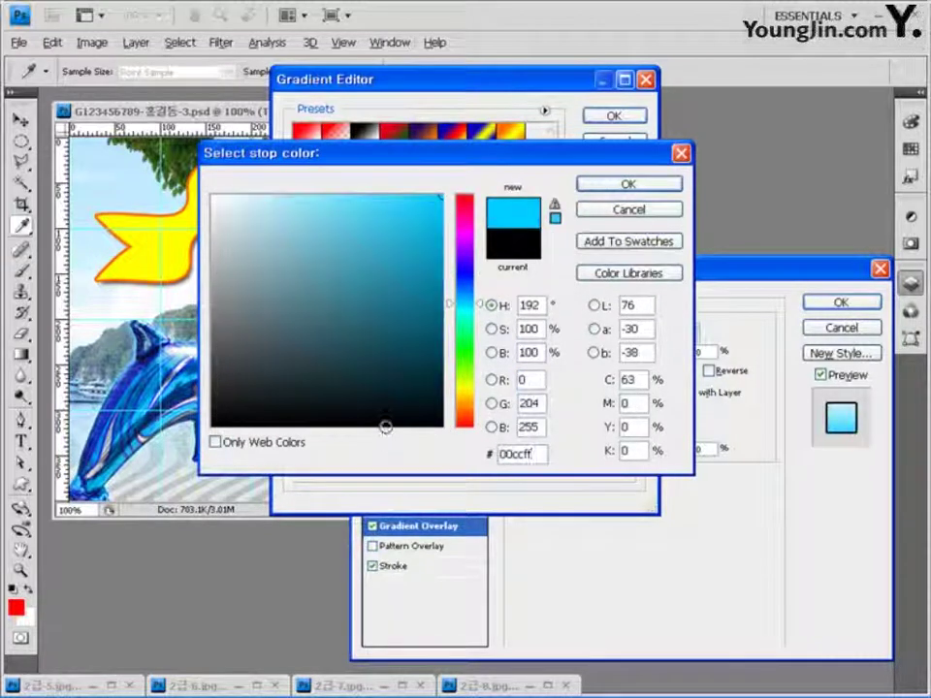
click(629, 184)
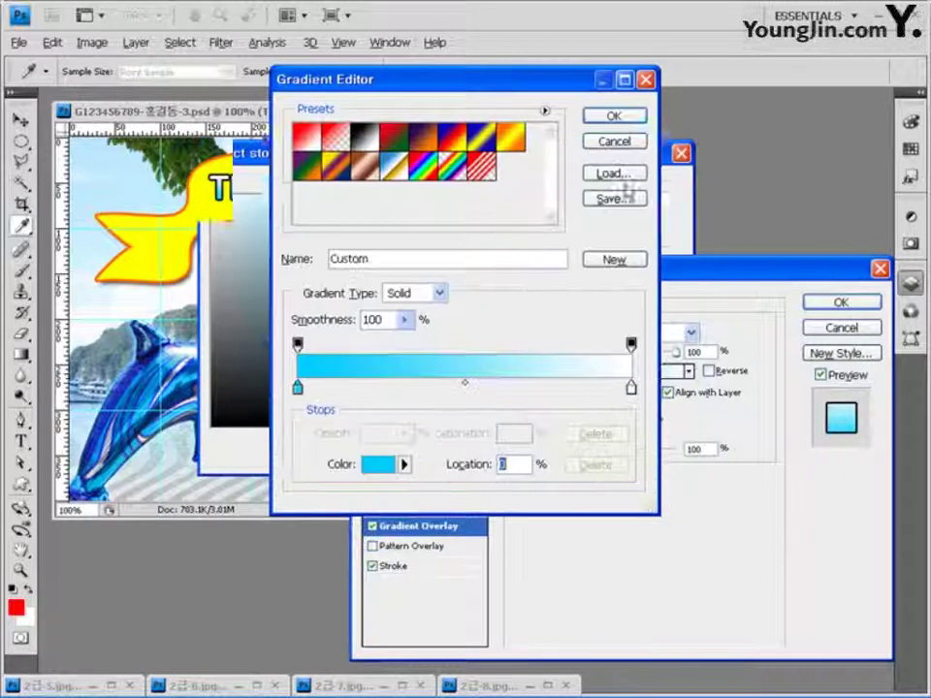
Step: Add a middle colour stop to the gradient at 50% location and set its colour to ffff00
click(466, 391)
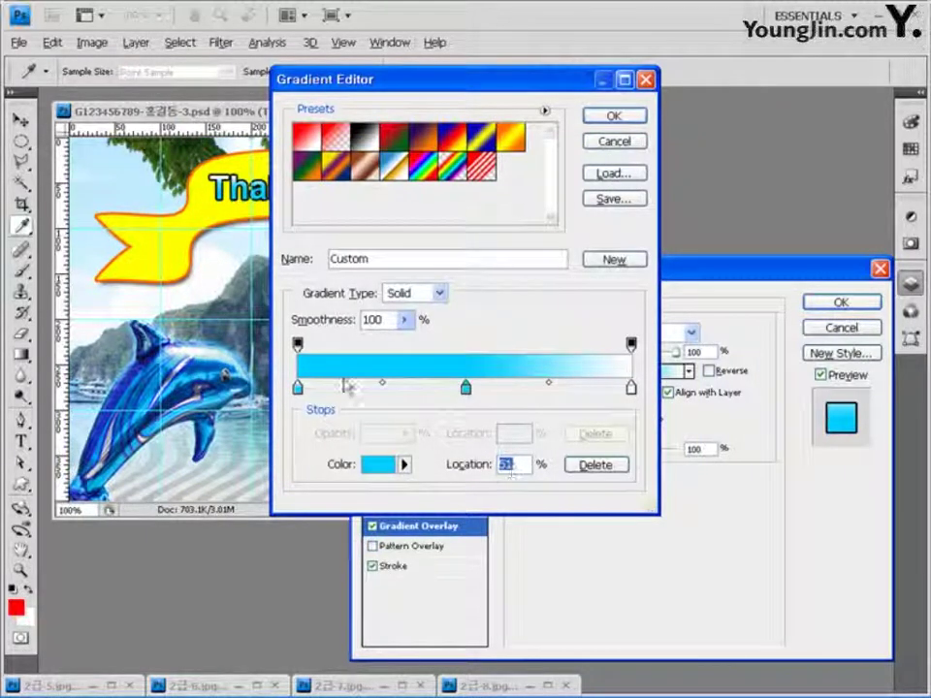
text(50)
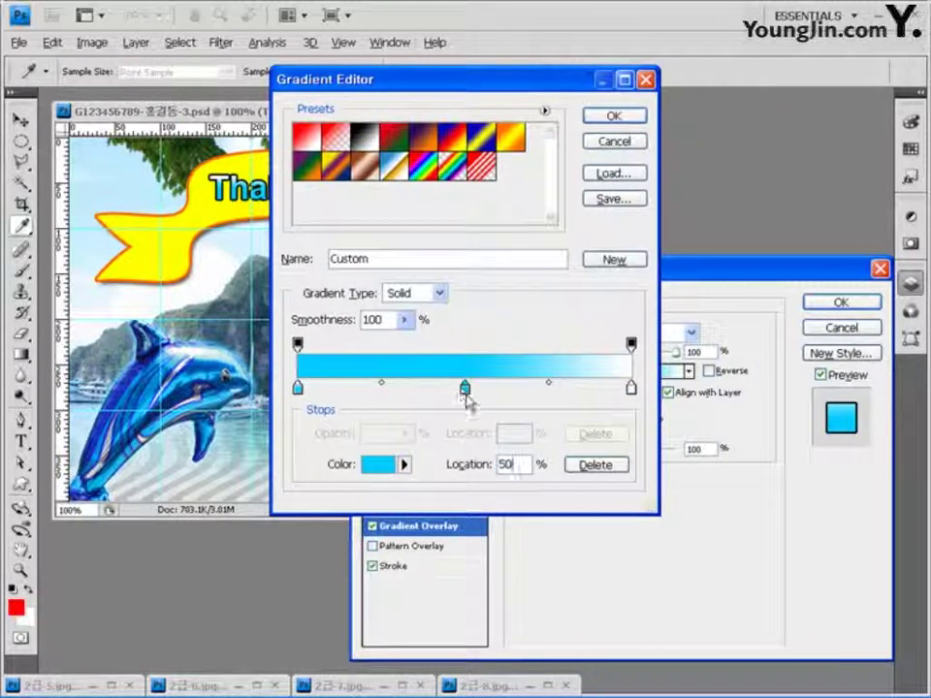
double_click(467, 388)
double_click(524, 454)
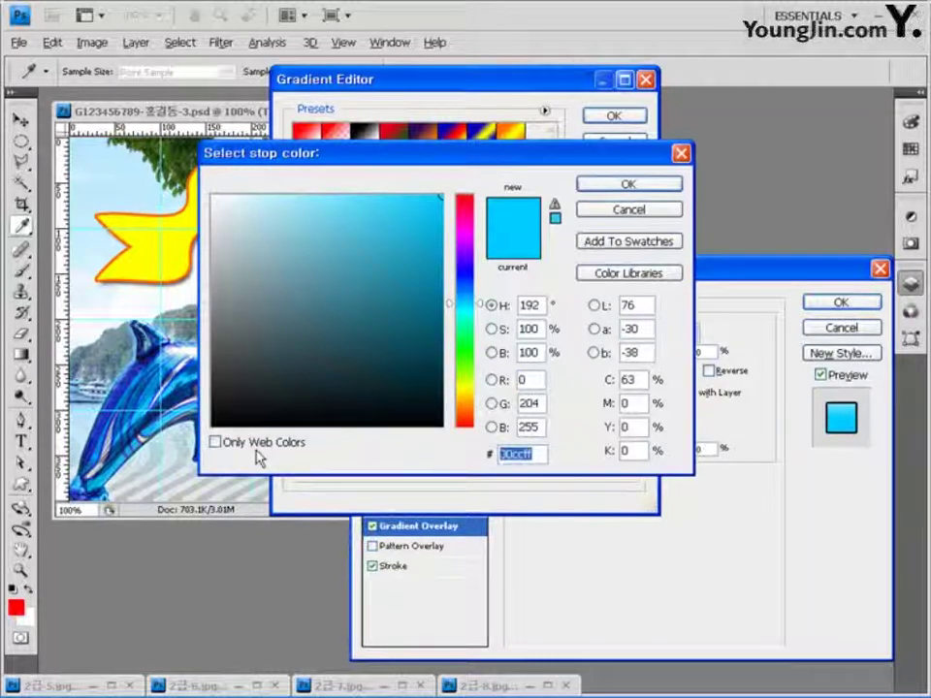
text(ffff00)
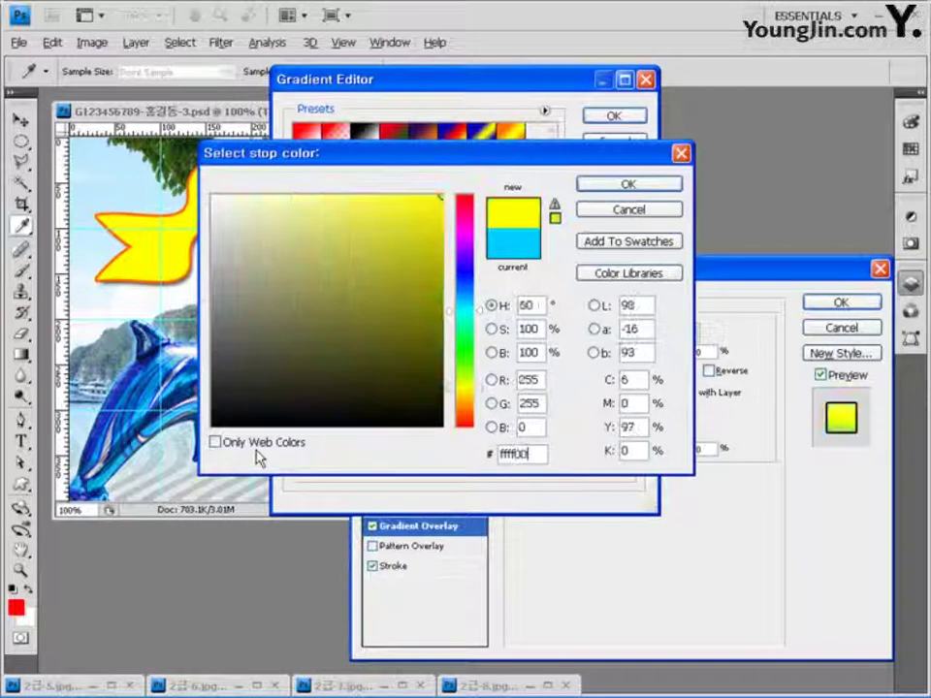
click(666, 186)
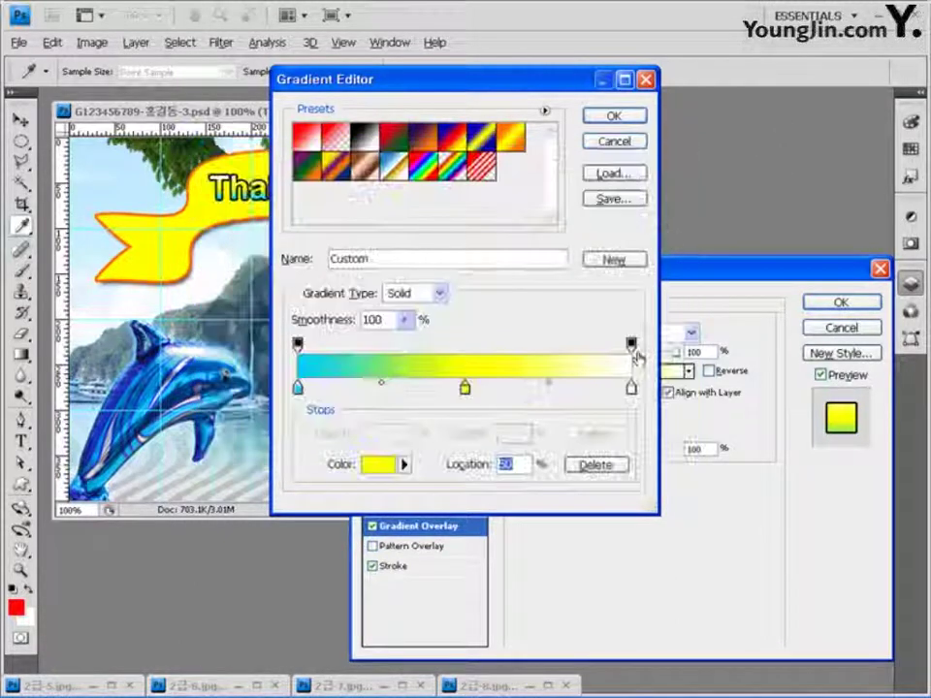
Step: Set the gradient's ending colour stop to ff6600 and apply the layer style to the Thailand Festival text
double_click(632, 389)
click(511, 456)
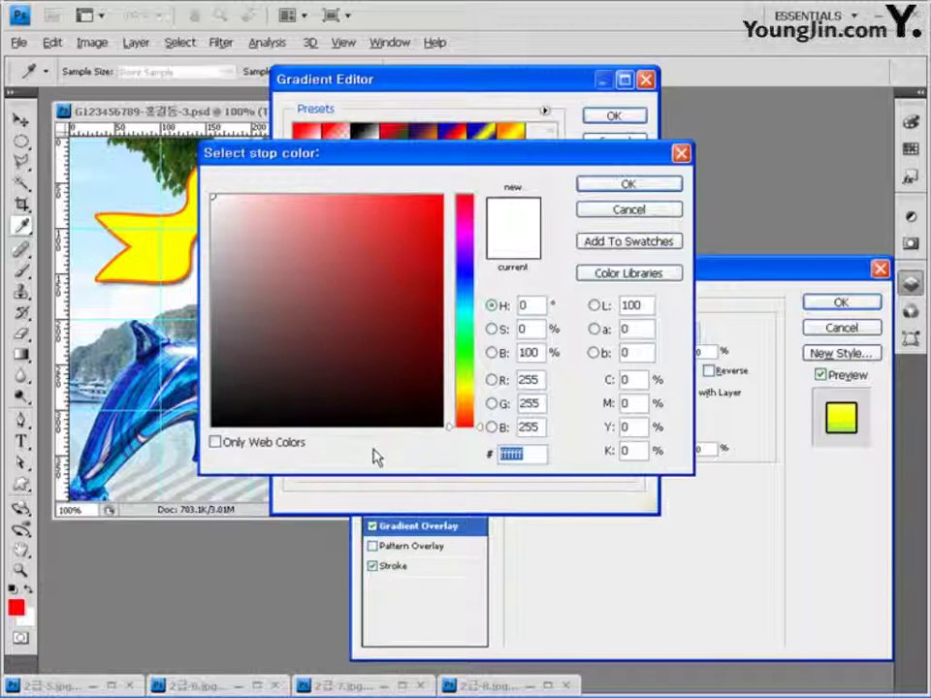
text(ff6)
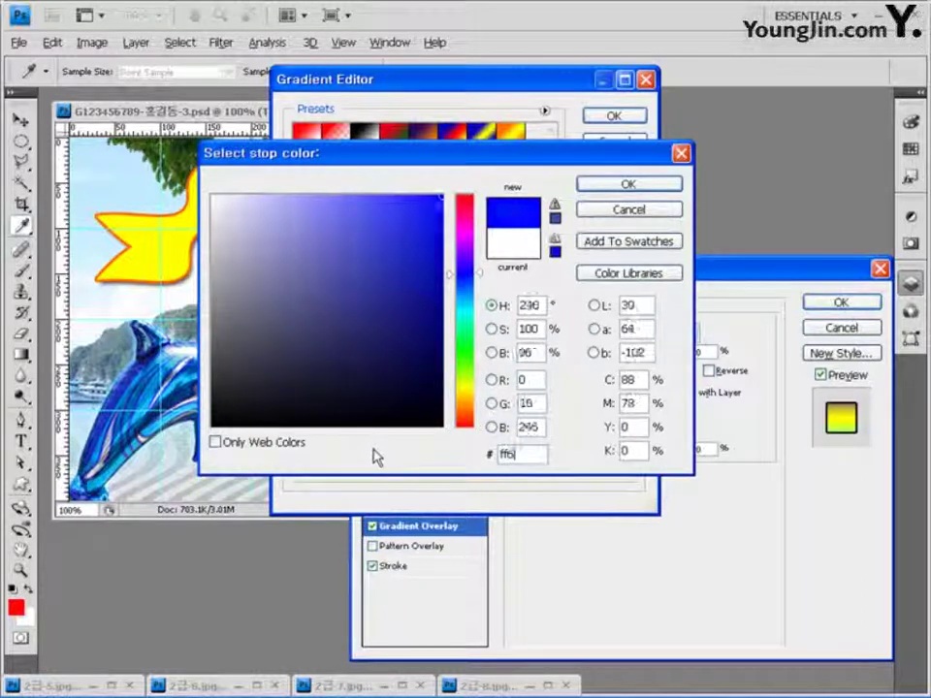
text(600)
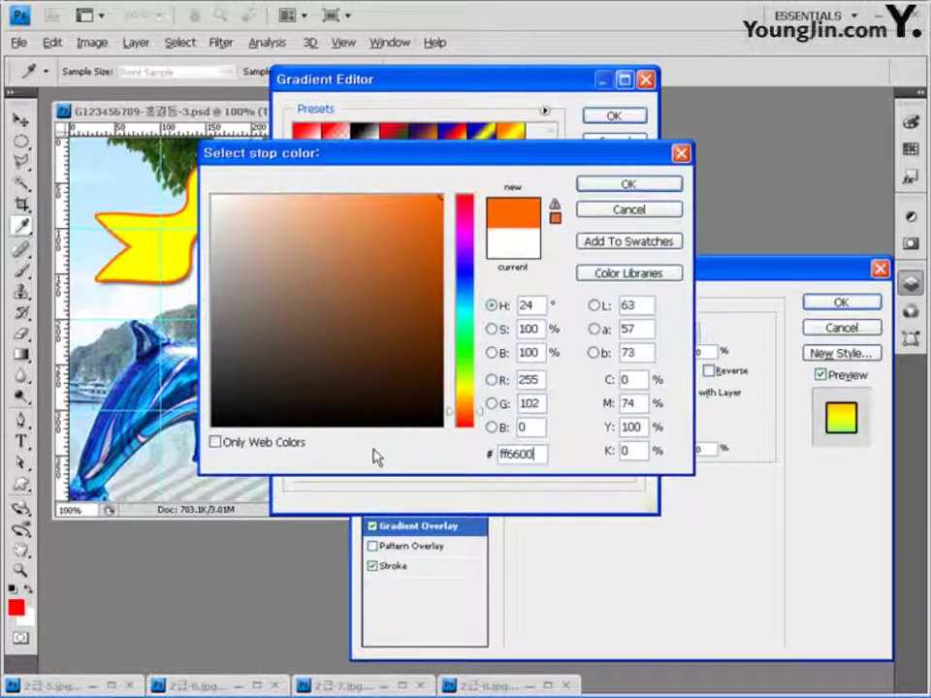
click(666, 185)
click(616, 118)
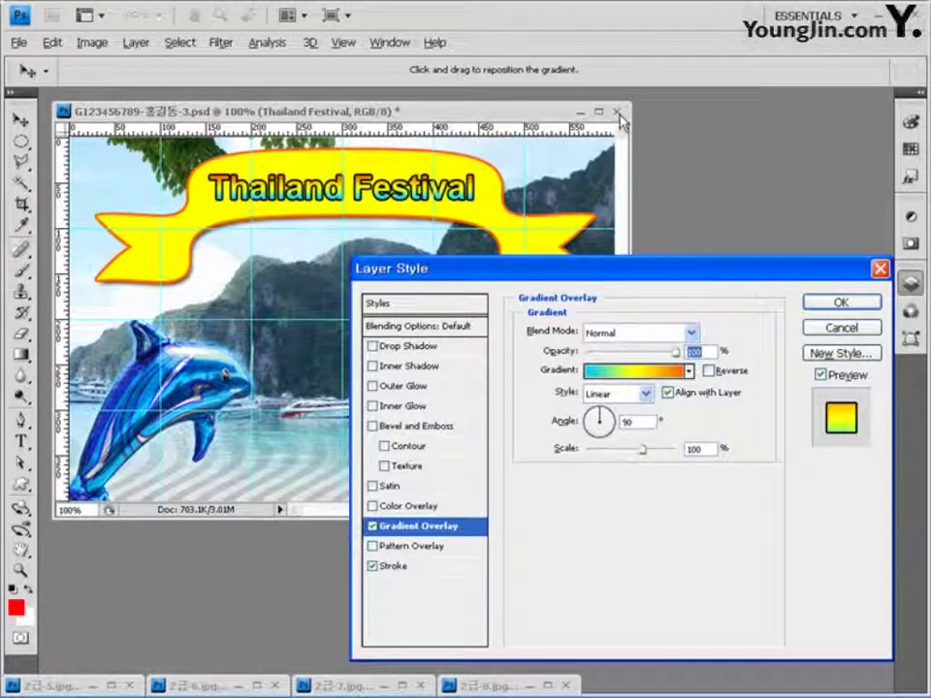
click(838, 305)
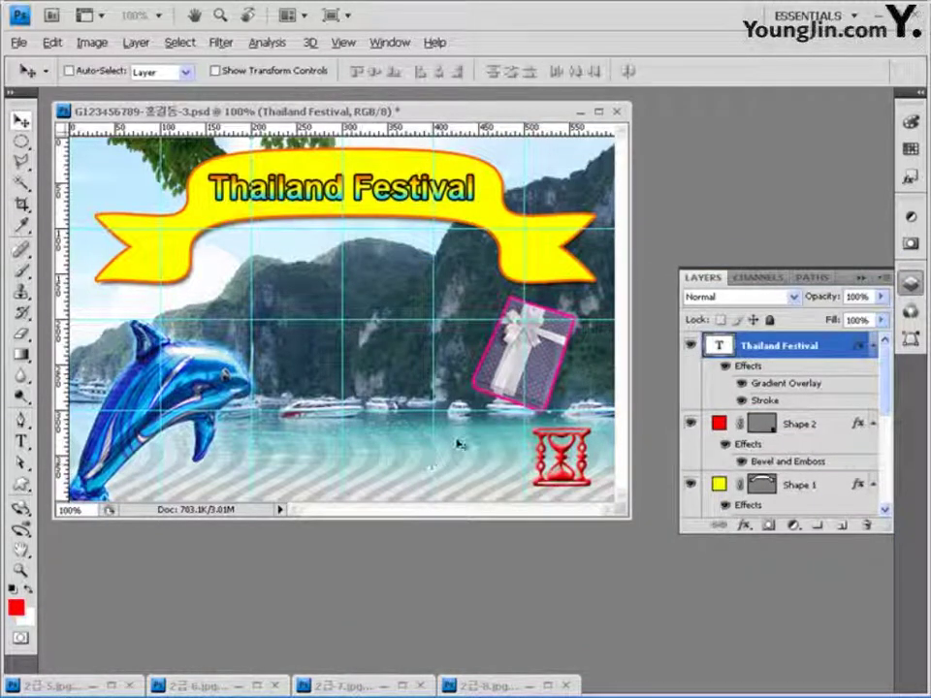
click(22, 443)
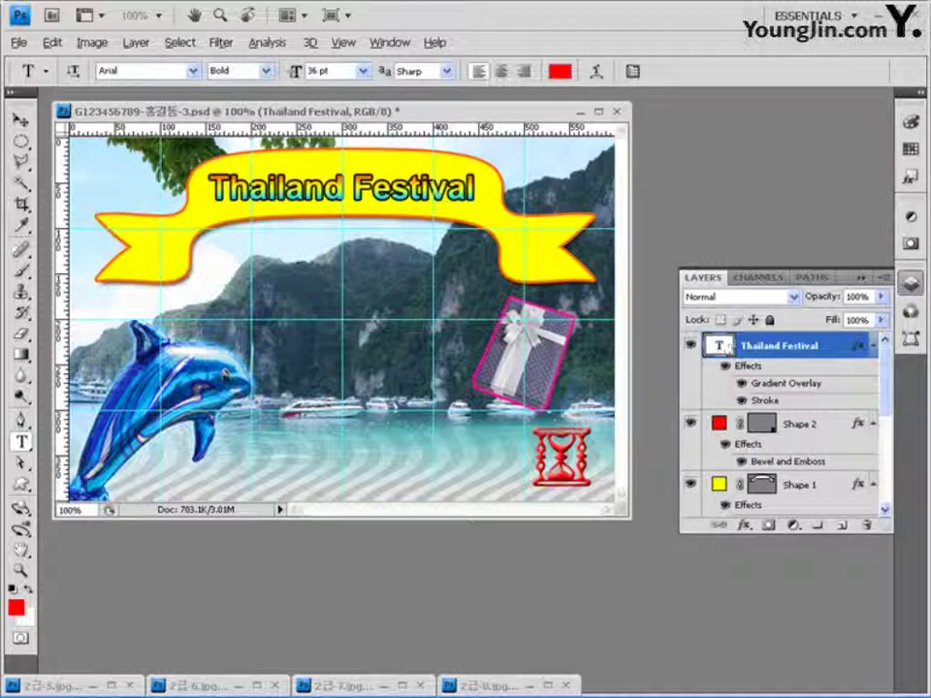
drag(297, 71, 304, 69)
click(311, 71)
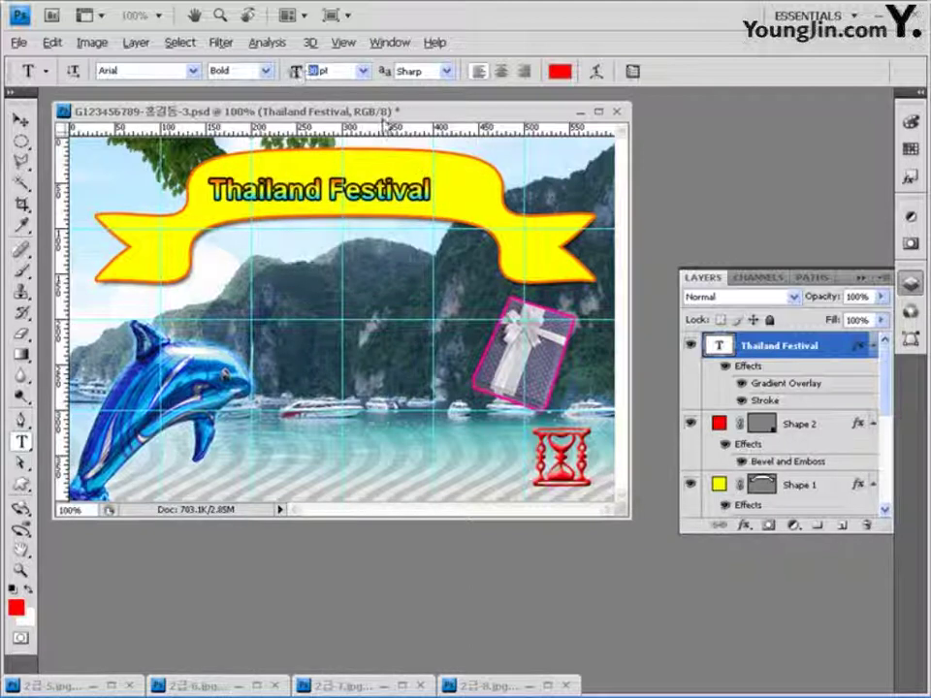
text(0)
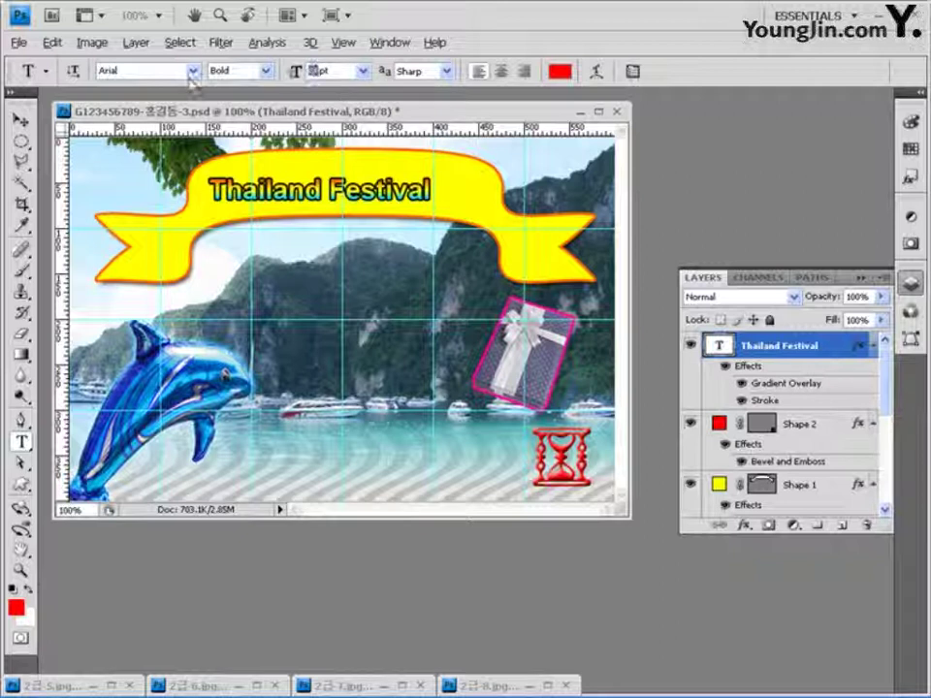
key(BackSpace)
text(6)
key(Return)
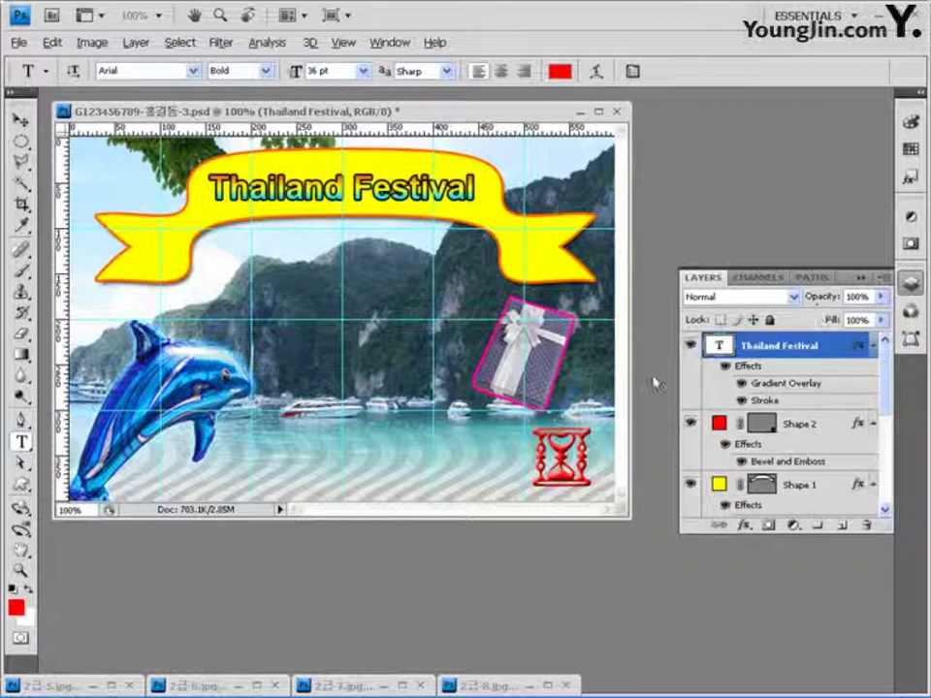
Step: Start a new text beside the red hourglass with Arial Regular at 30 pt in colour ff0099
click(447, 473)
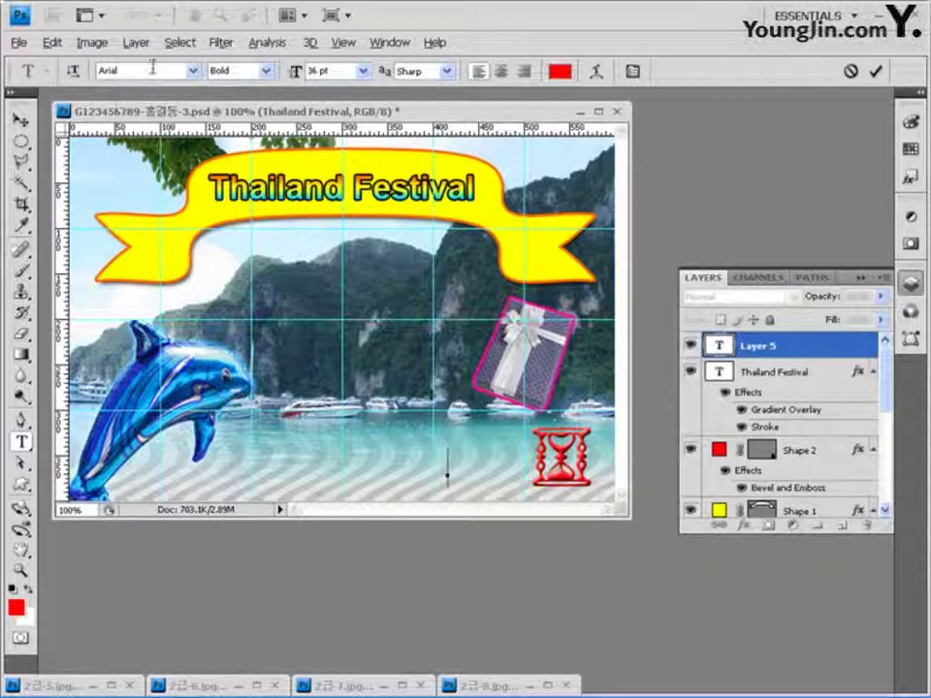
click(264, 71)
click(250, 103)
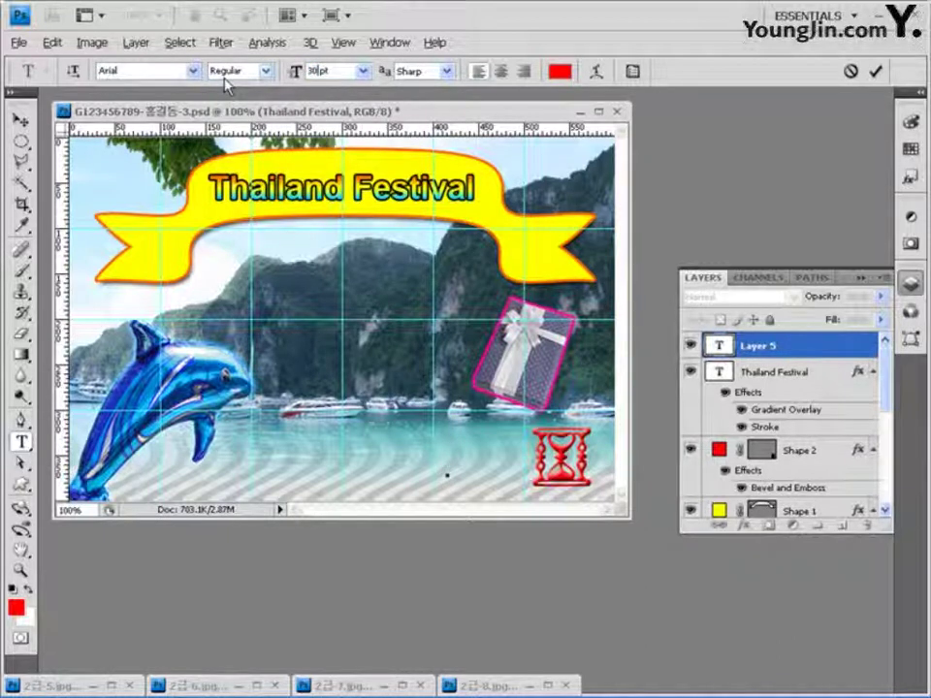
text(30)
key(Return)
click(561, 72)
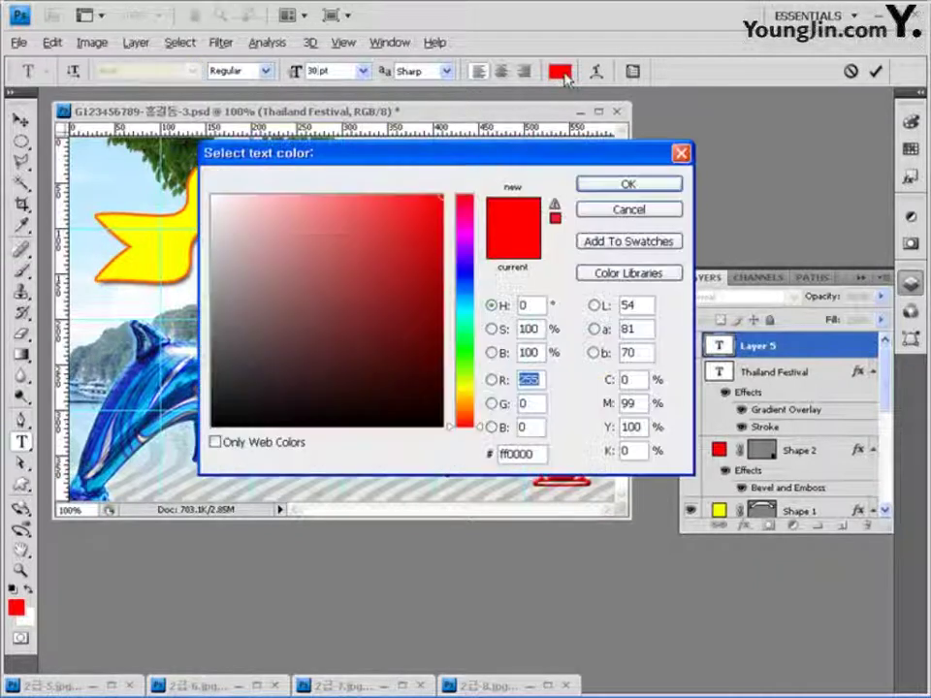
double_click(522, 454)
text(ff)
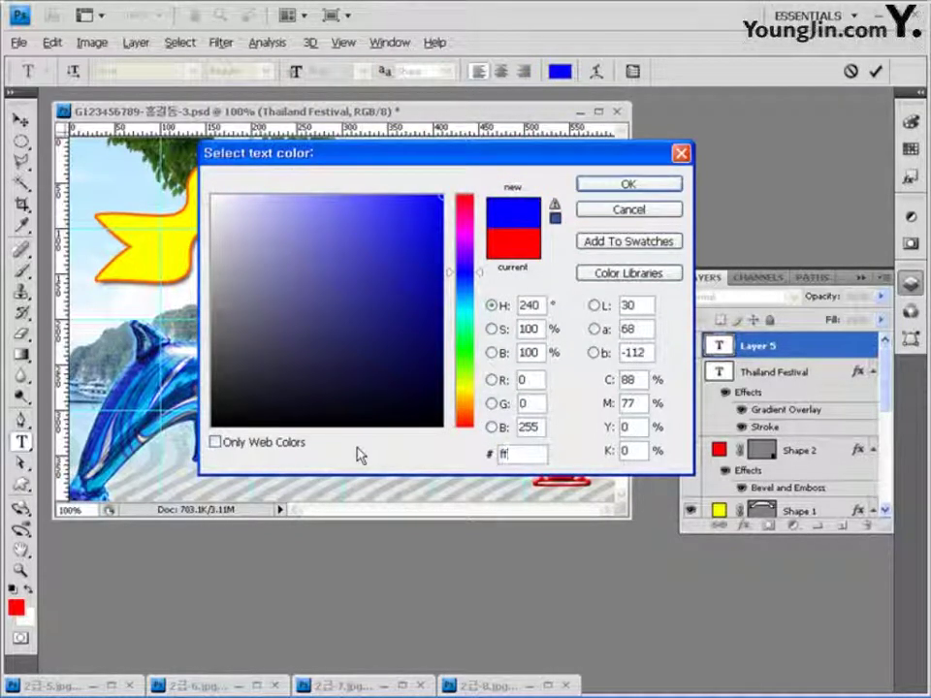
text(0099)
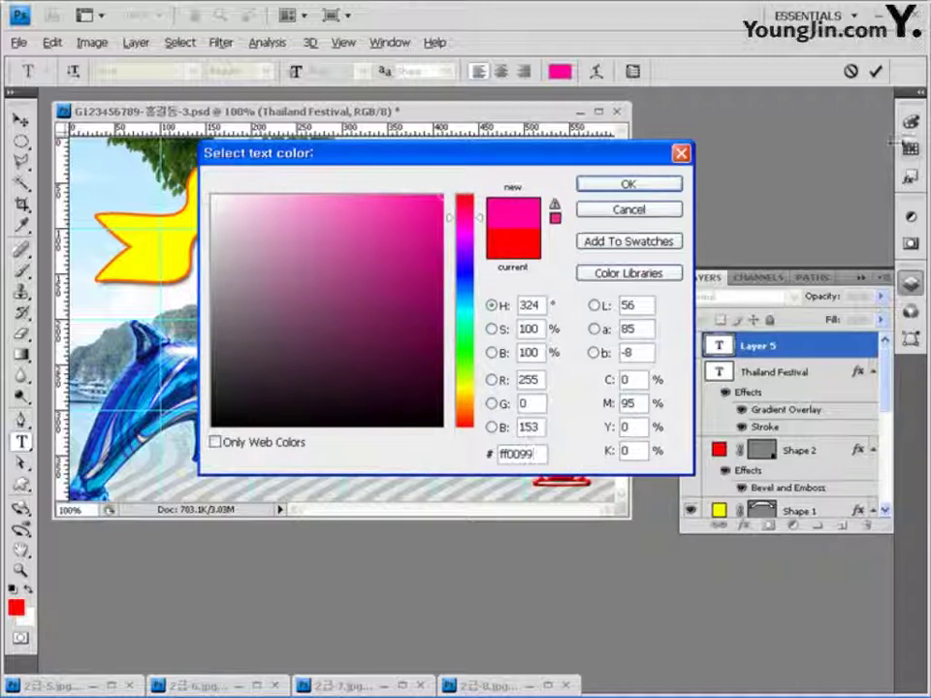
click(642, 186)
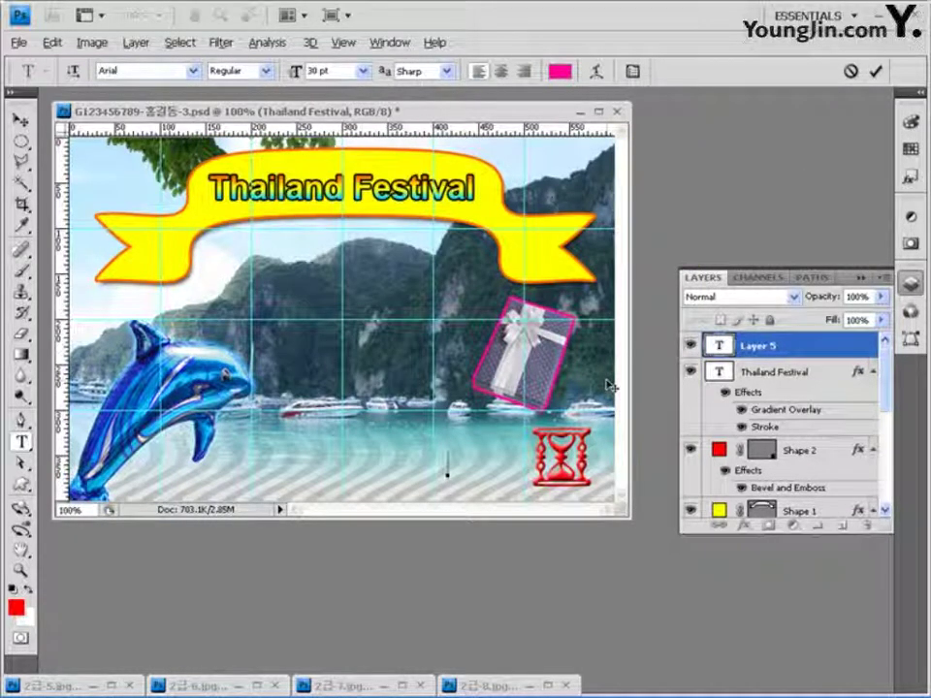
Step: Enter the text "Timer" and shift it slightly down and closer to the hourglass
text(T)
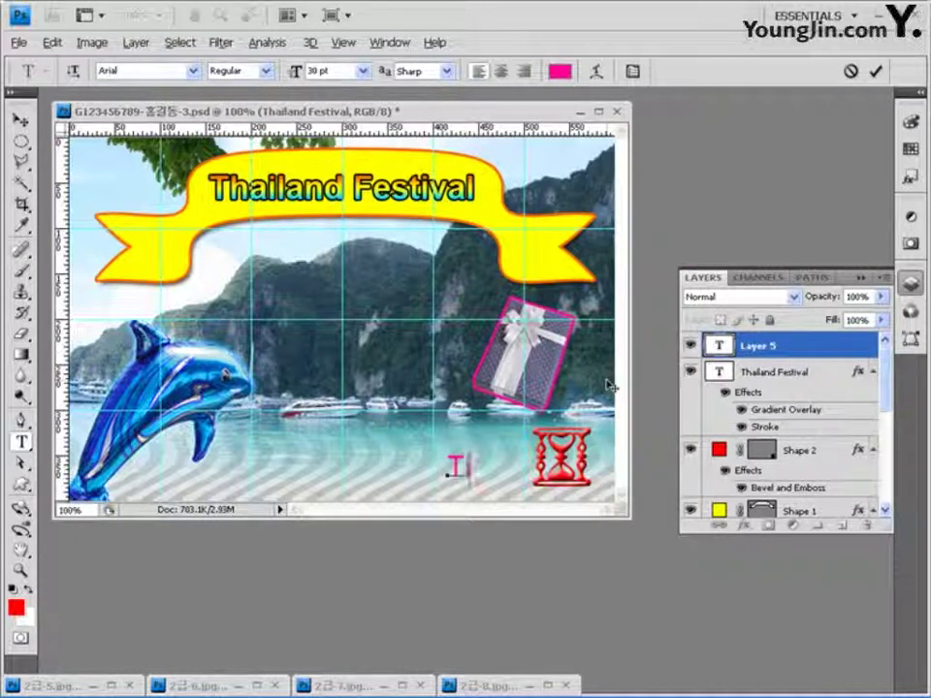
text(imer)
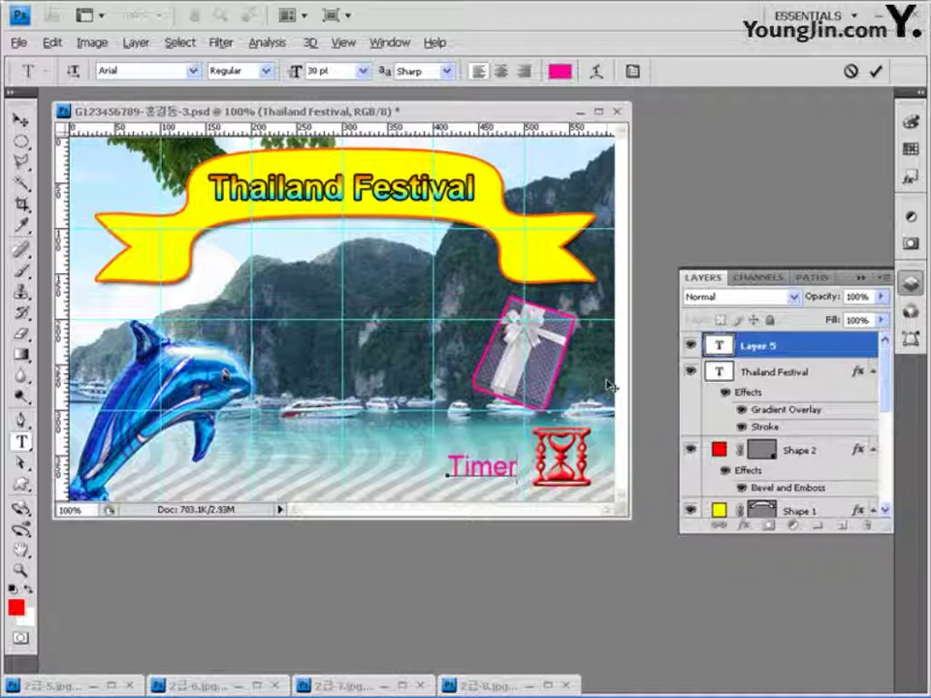
click(684, 329)
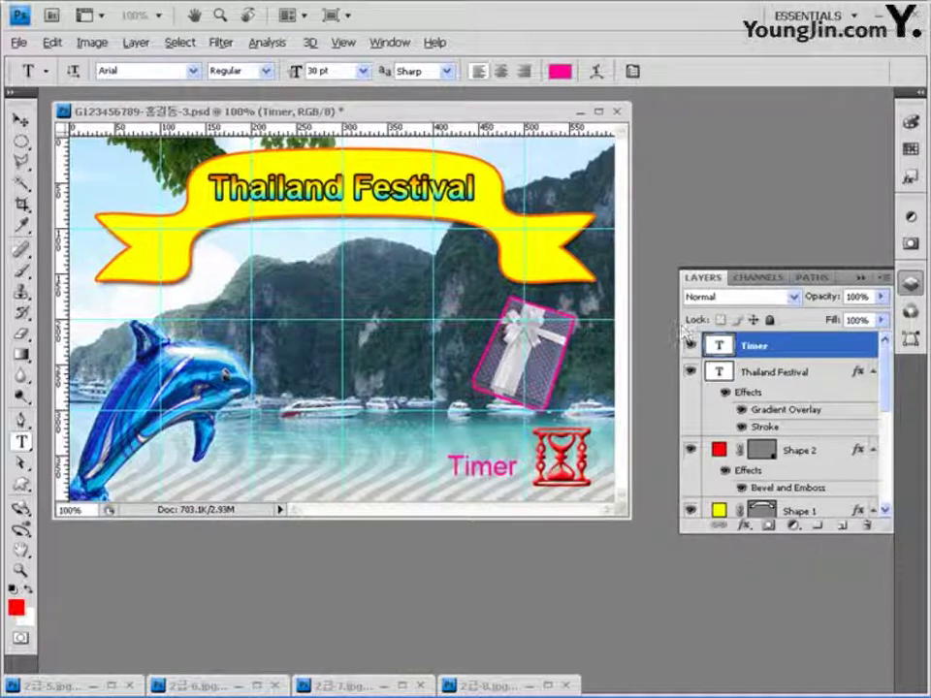
mouse_move(513, 473)
mouse_down()
mouse_move(504, 490)
mouse_move(517, 483)
mouse_up()
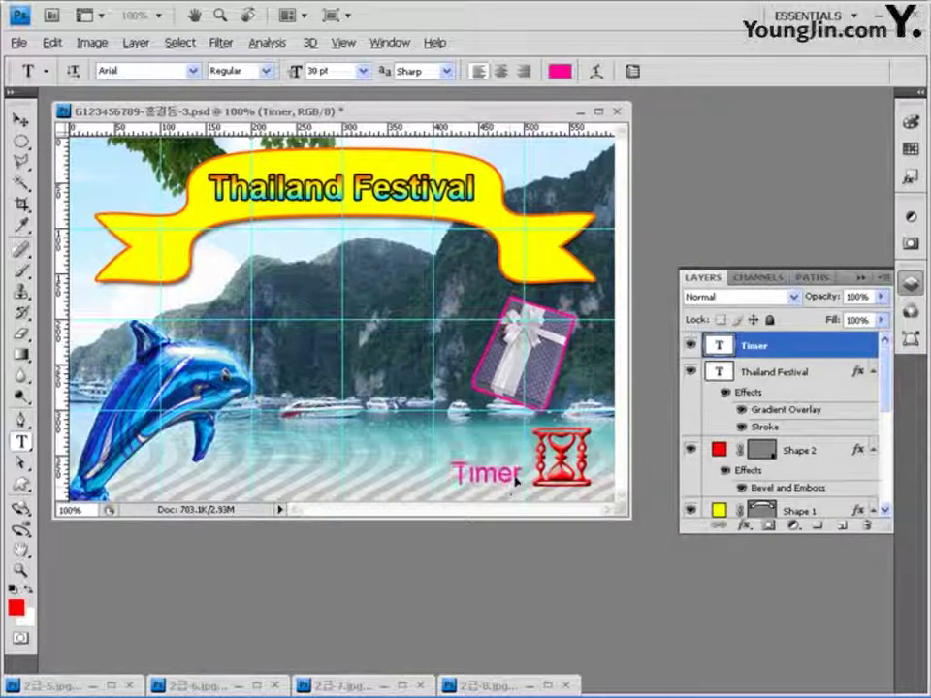
Step: Add a 2 px outside Stroke effect in black (000000) to the Timer text
click(744, 526)
click(805, 519)
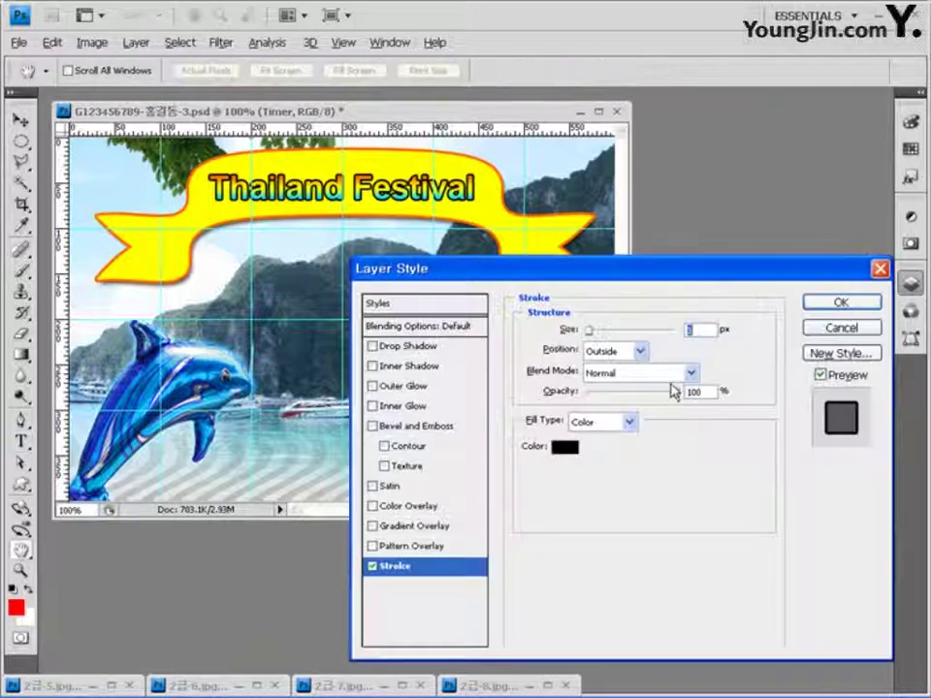
double_click(694, 330)
text(2)
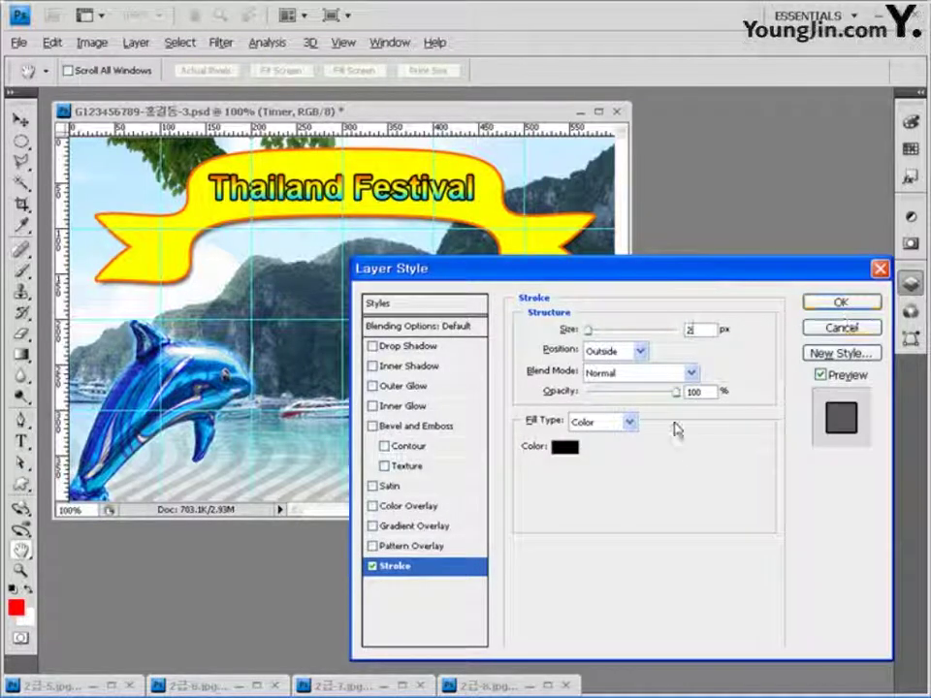
click(559, 448)
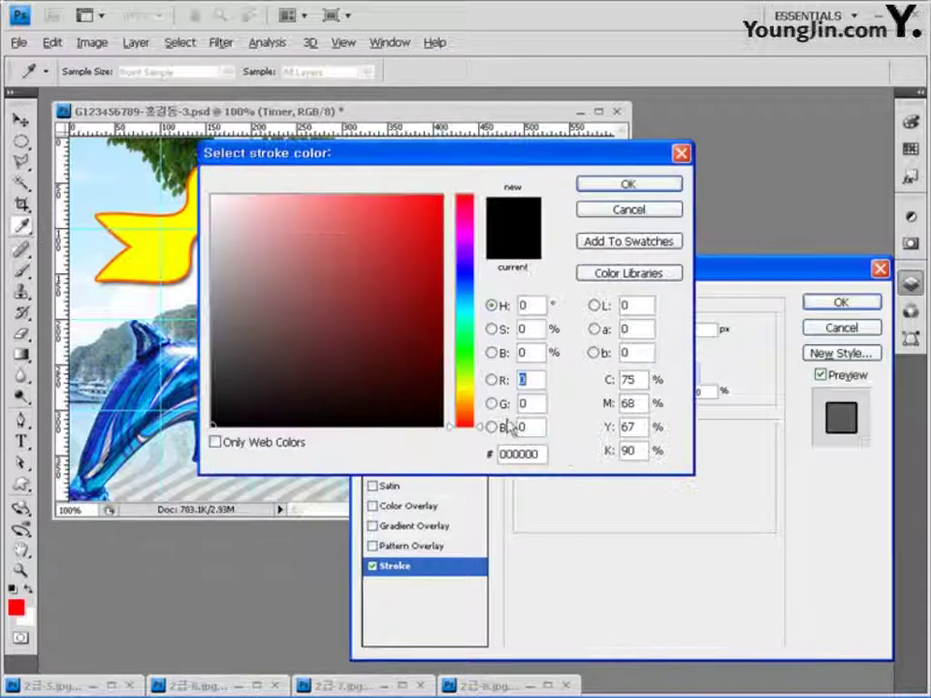
click(632, 185)
click(840, 303)
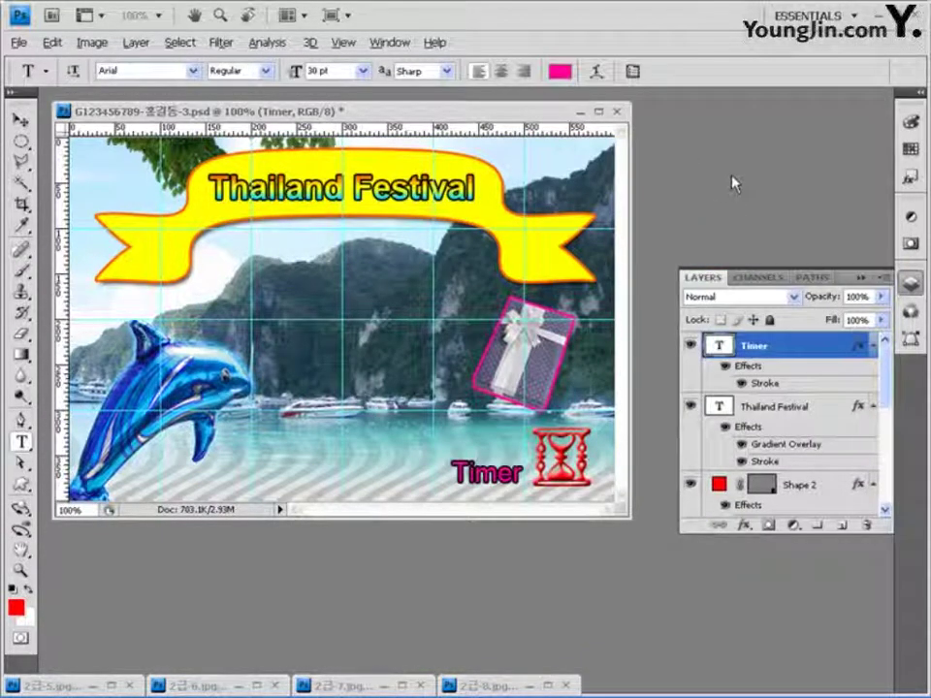
Step: Clear all guides from the composite document
key(v)
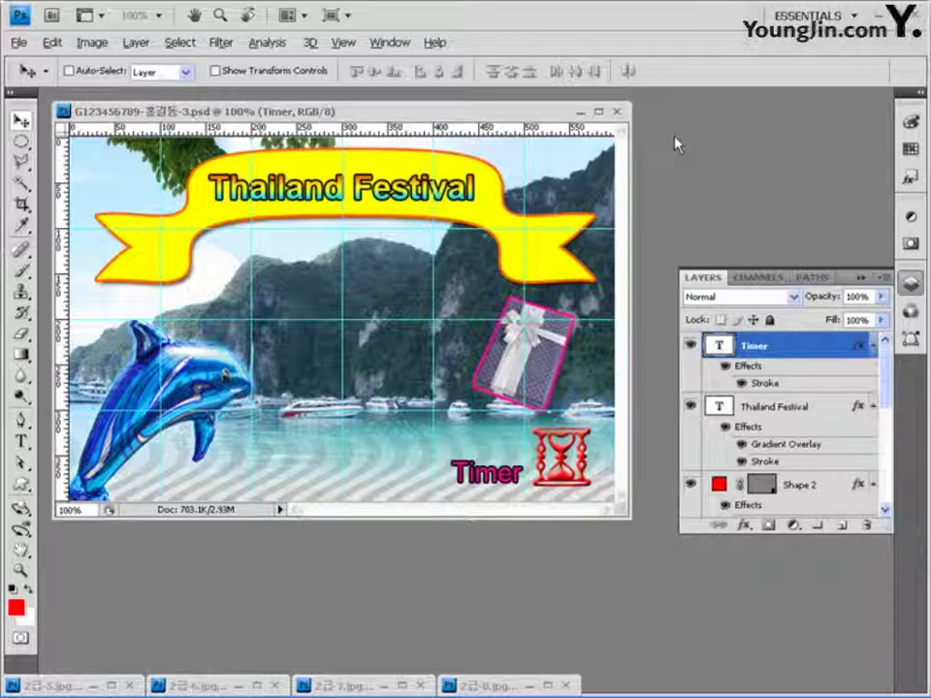
click(345, 43)
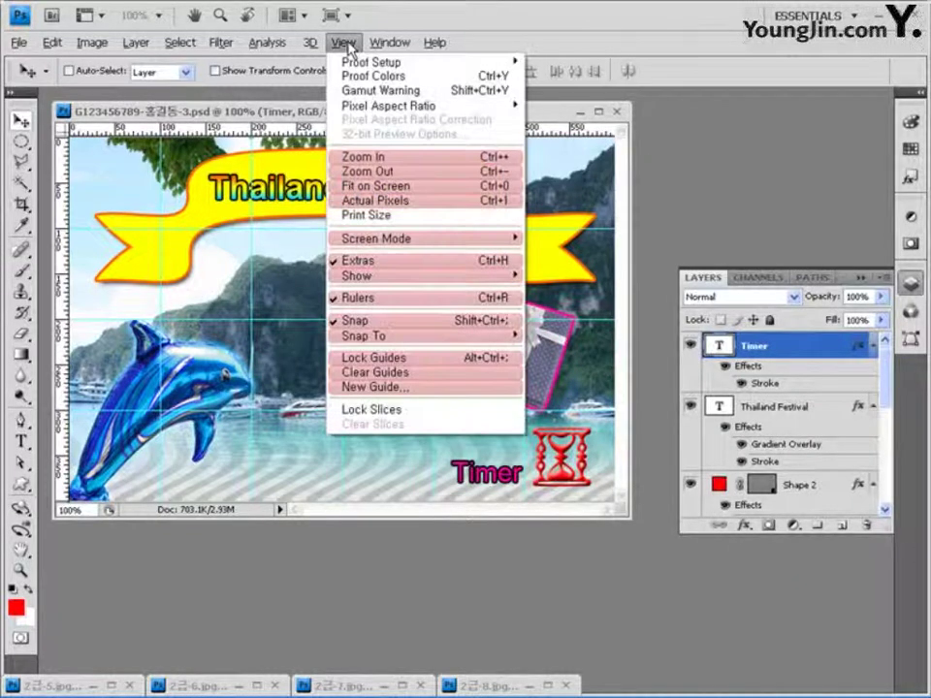
click(418, 374)
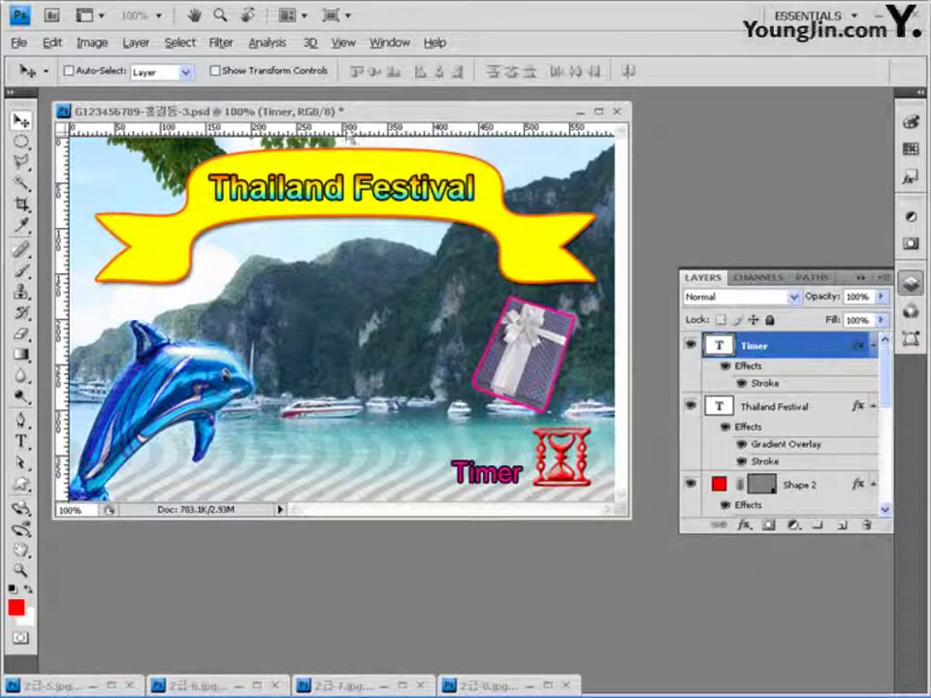
Step: Save a JPEG copy of the composite in the GTQ folder under the existing file name, adjusting the image quality slightly
click(22, 45)
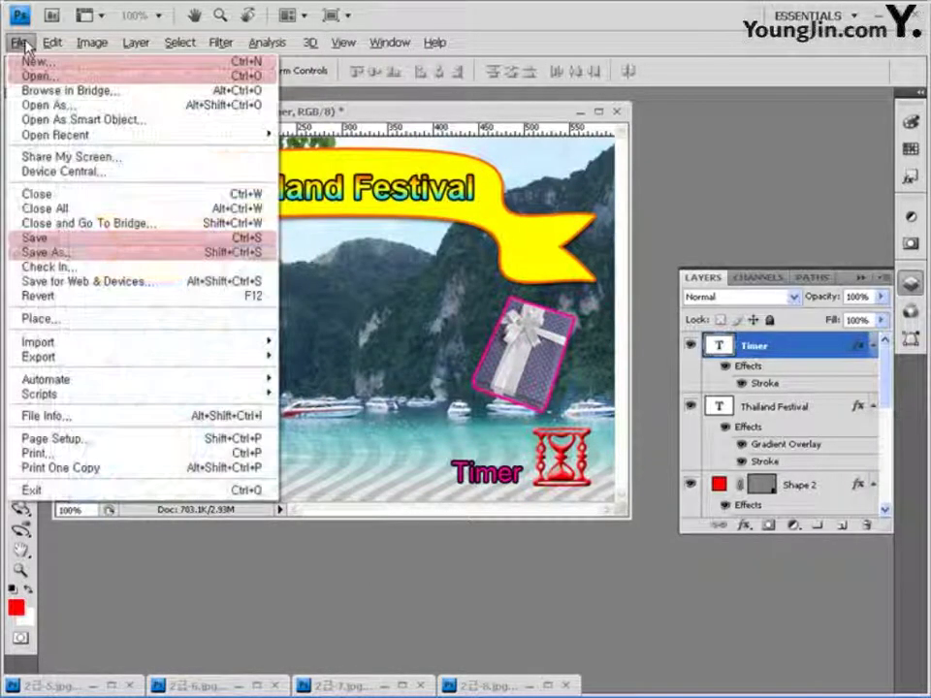
click(51, 254)
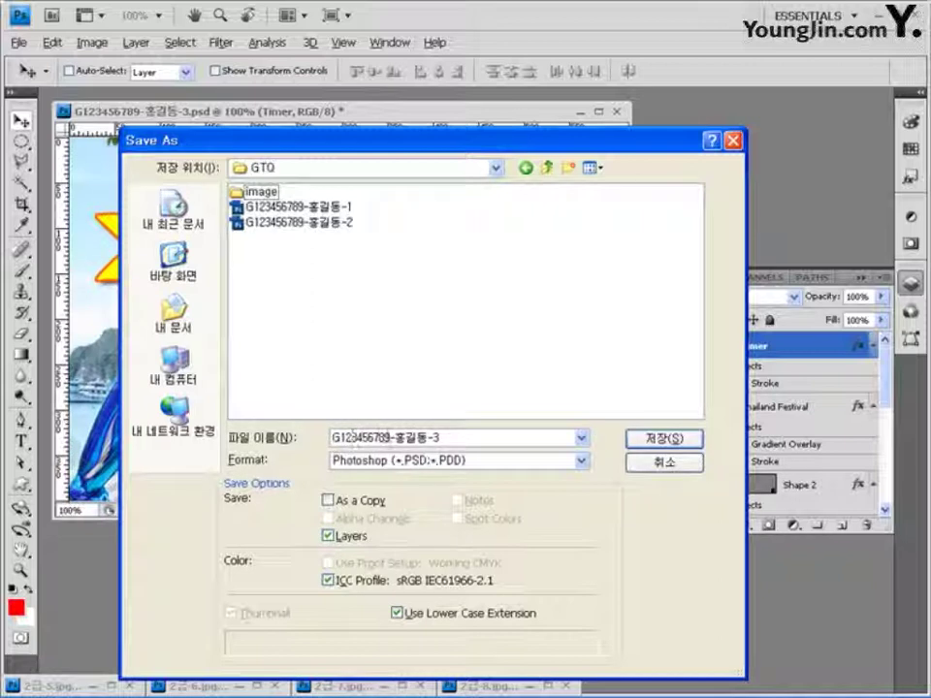
click(472, 462)
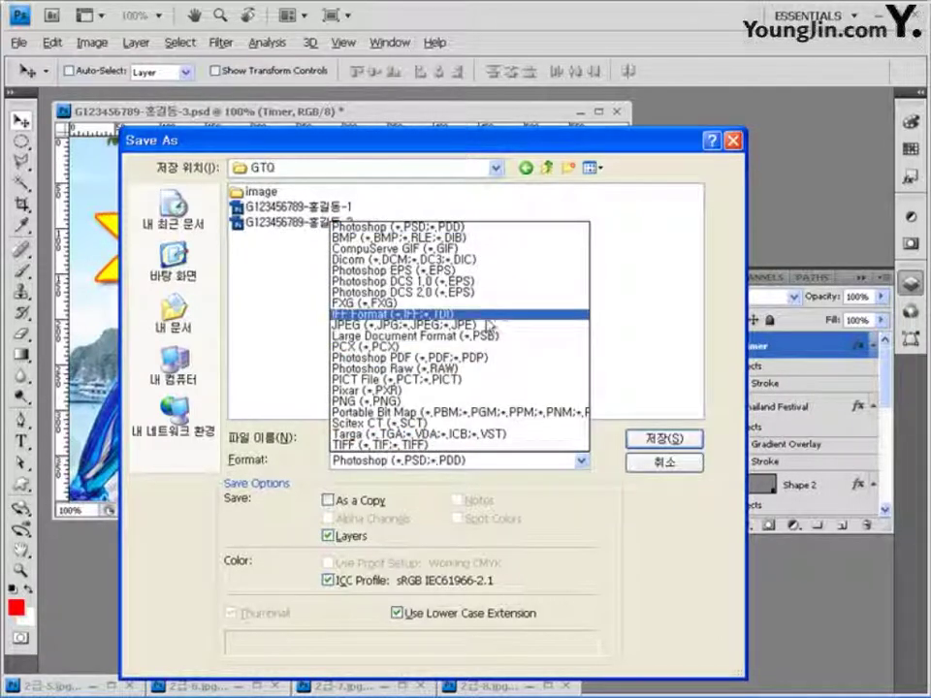
click(489, 325)
click(662, 439)
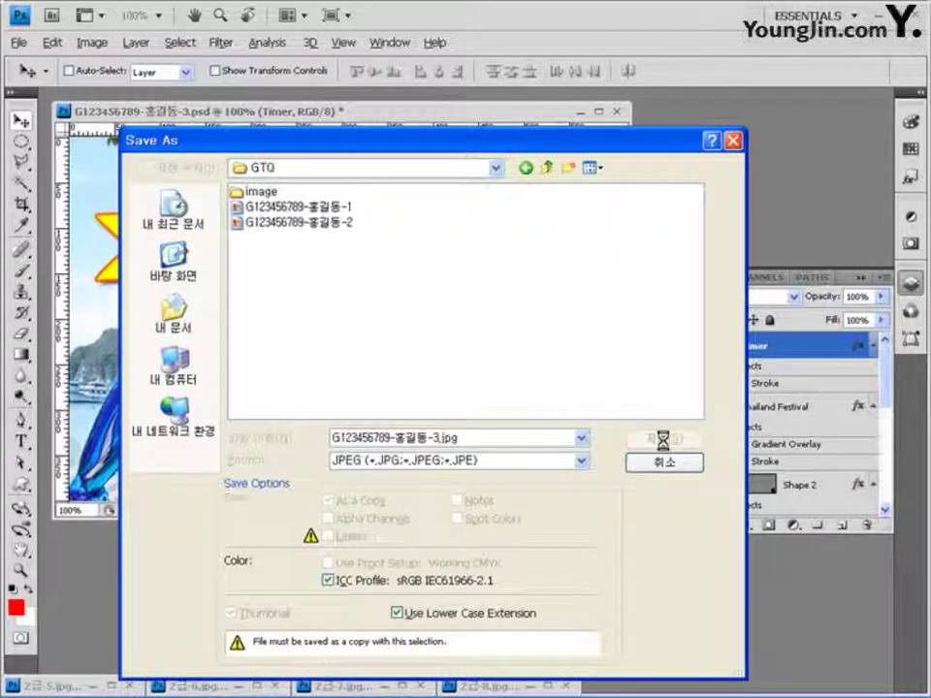
drag(484, 309, 495, 310)
click(617, 220)
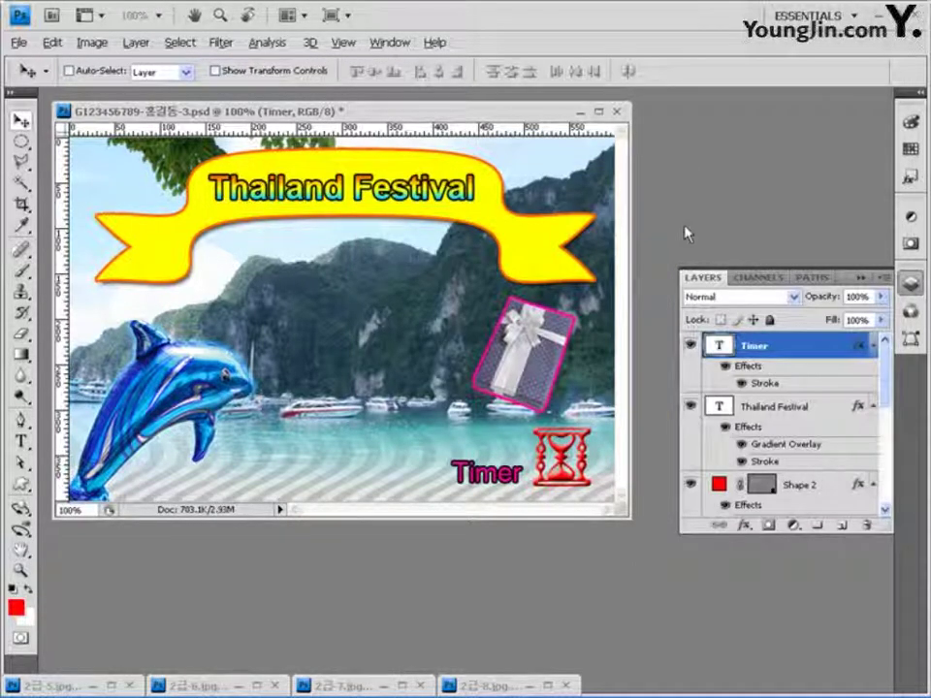
Step: Resize the composite image to 60 x 40 pixels with constrained proportions and scaled styles
click(91, 43)
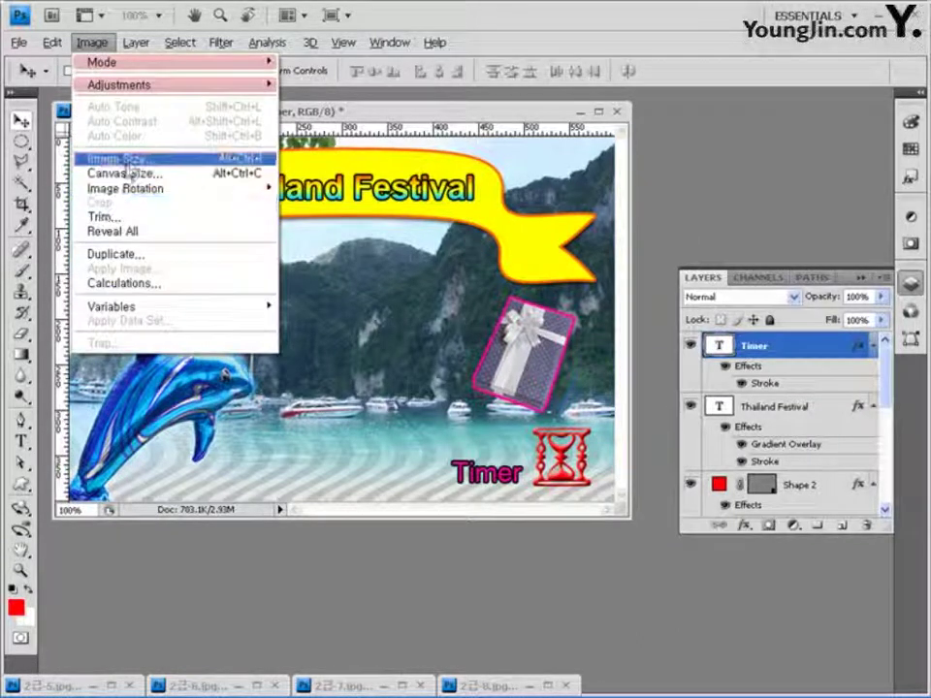
click(120, 158)
click(374, 177)
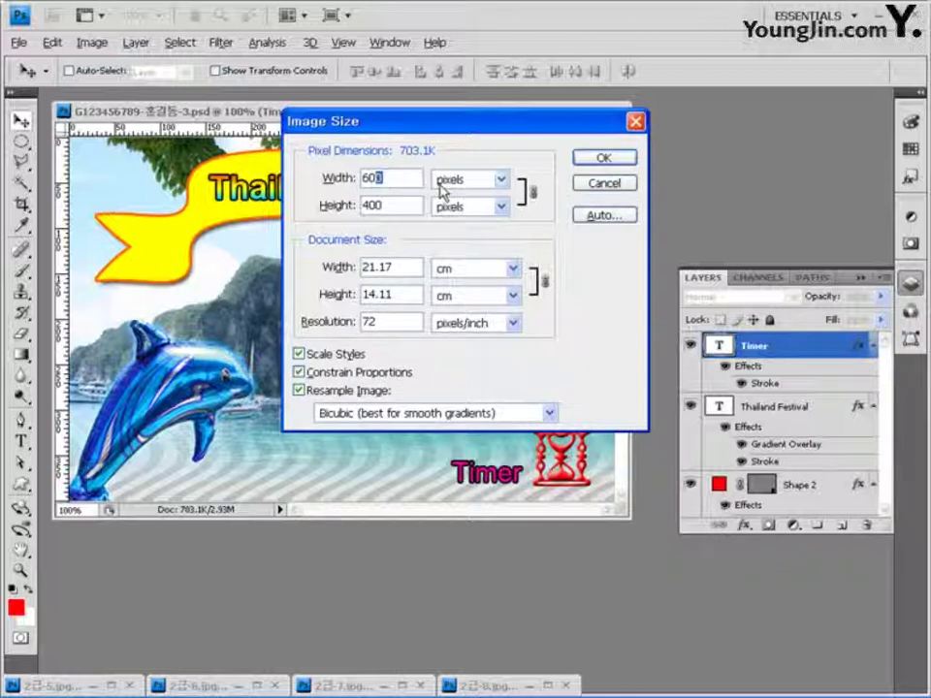
key(BackSpace)
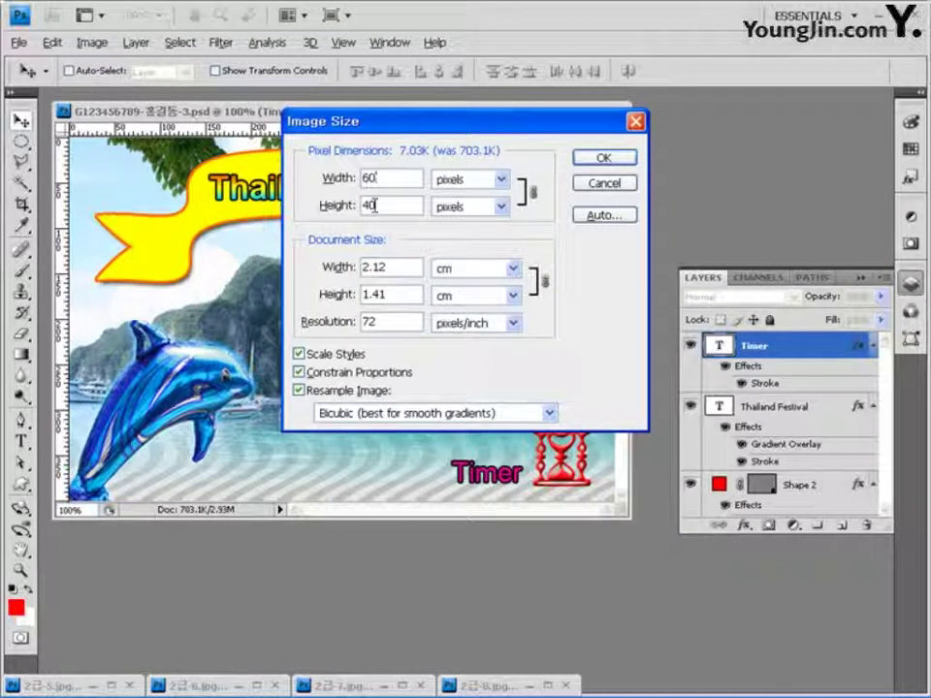
click(617, 162)
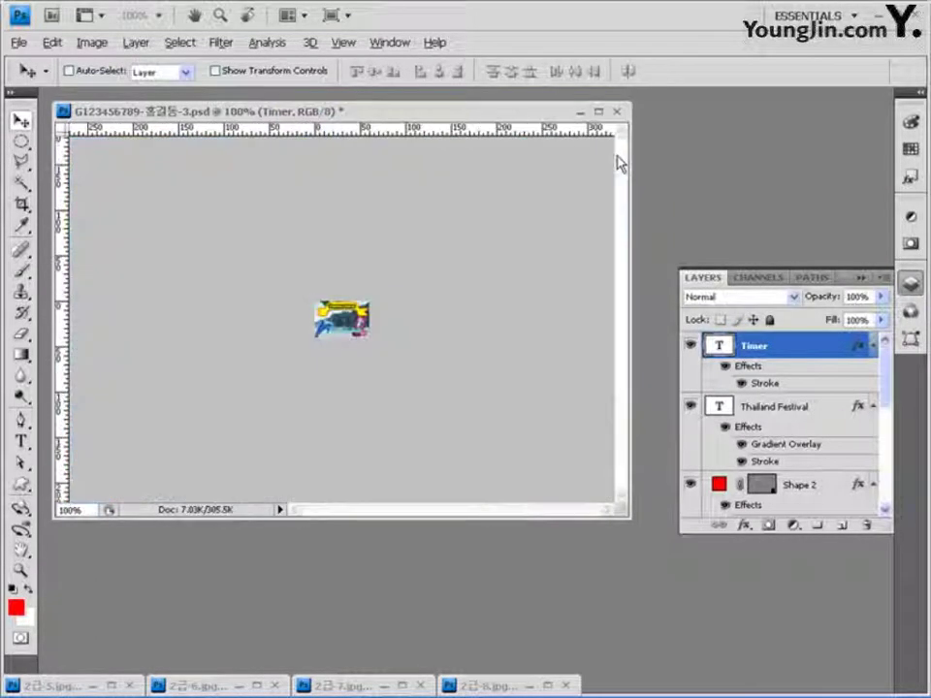
Step: Save the reduced composite as a layered Photoshop PSD file in the GTQ folder under the existing file name
click(20, 43)
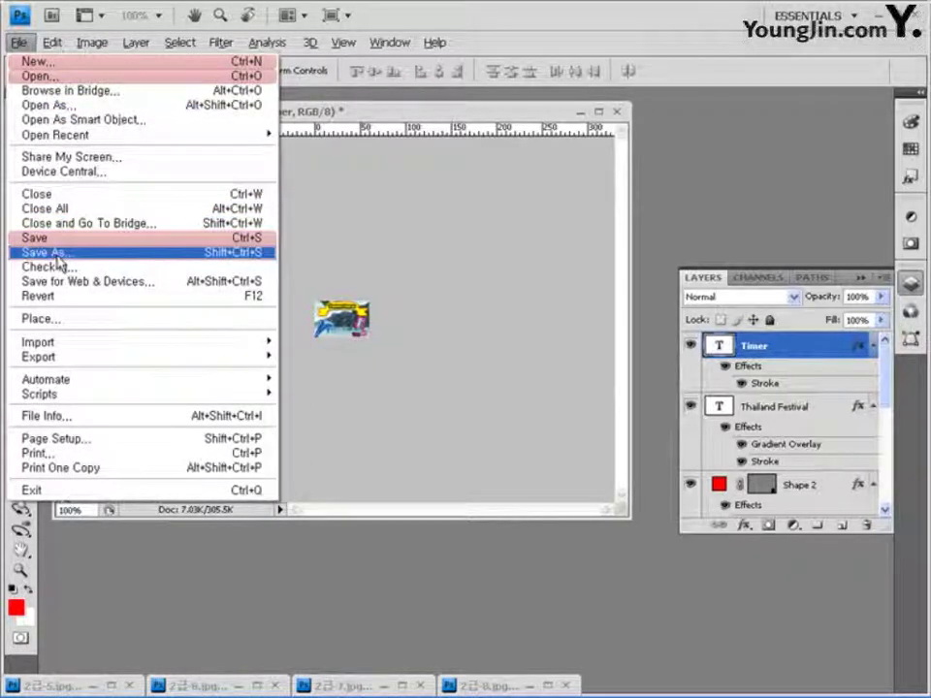
click(57, 254)
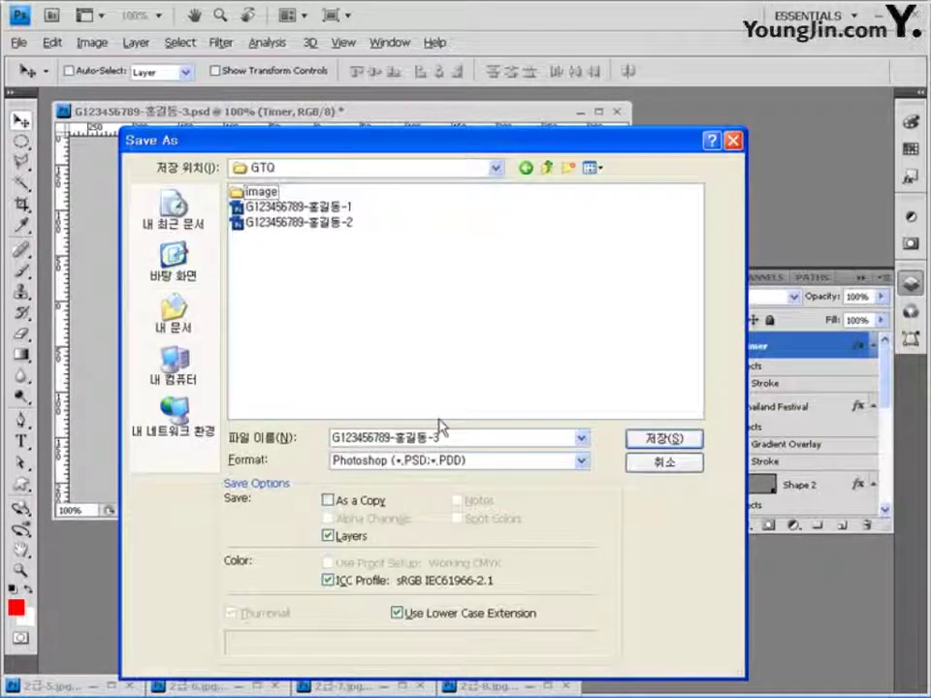
click(676, 442)
click(668, 217)
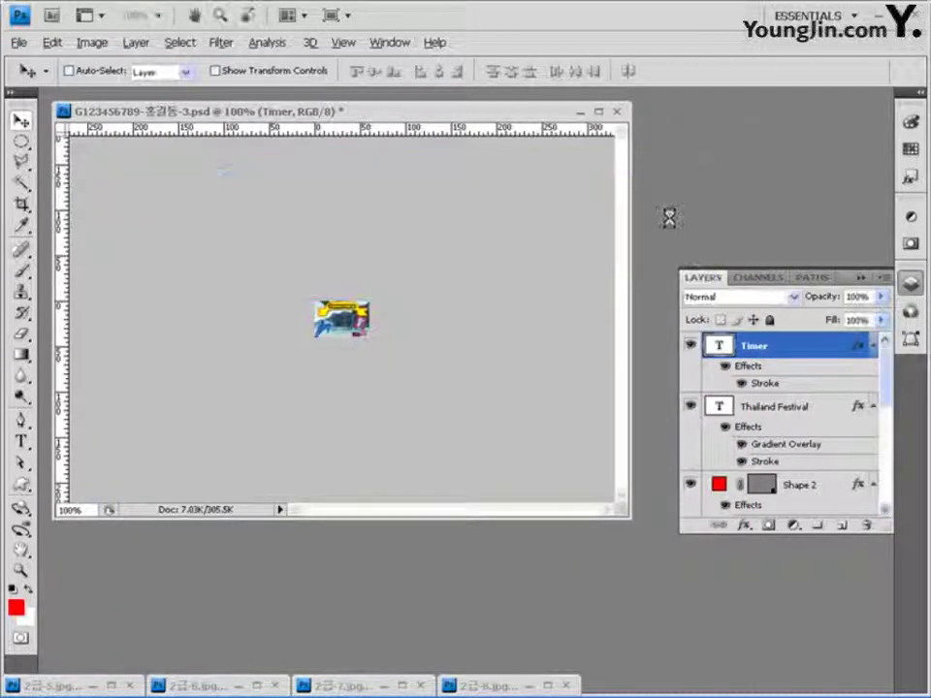